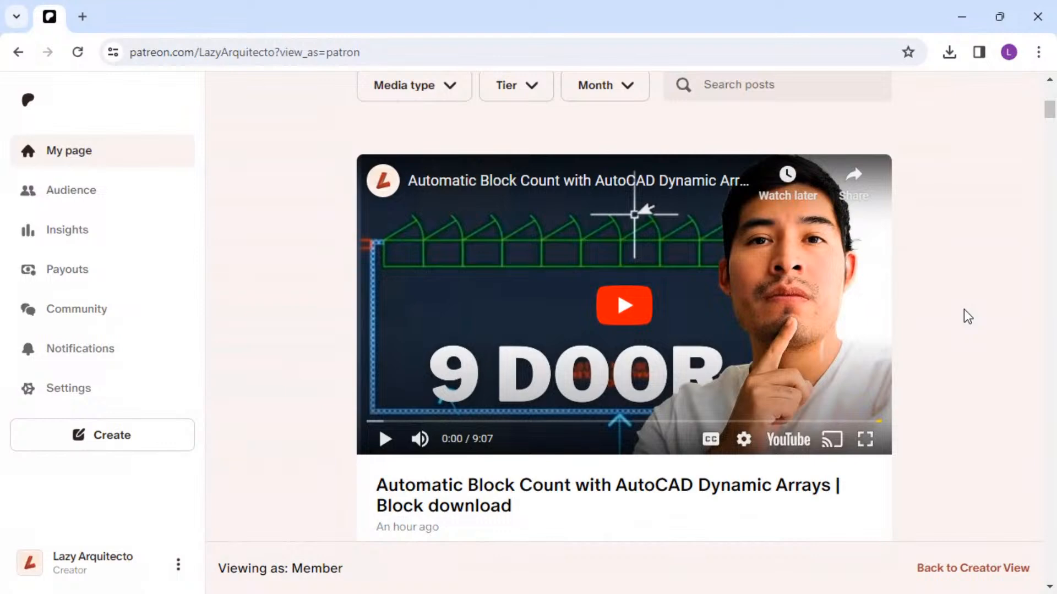
Scroll through the Patreon page's member posts to review the recent AutoCAD posts and their attachments.
{"action": "scroll", "coordinate": [968, 316], "scroll_direction": "down", "scroll_amount": 1}
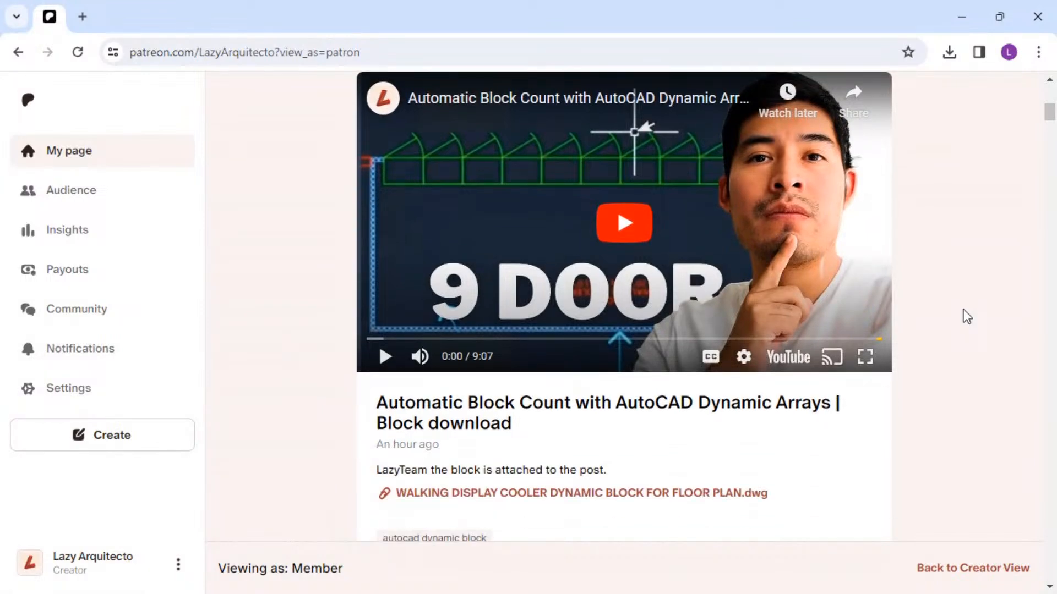
{"action": "scroll", "coordinate": [964, 315], "scroll_direction": "down", "scroll_amount": 2}
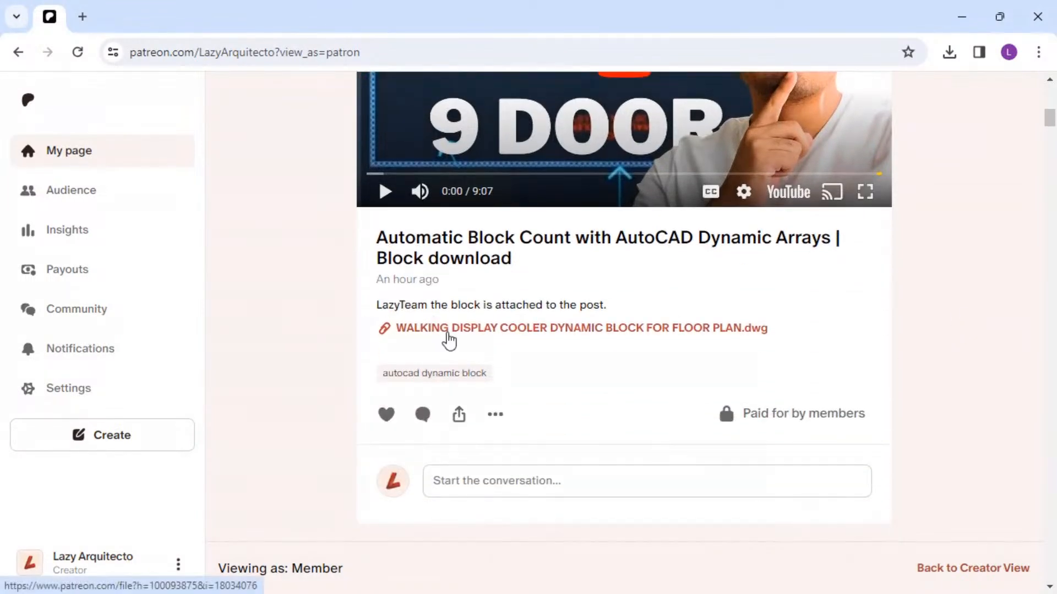
{"action": "scroll", "coordinate": [640, 333], "scroll_direction": "down", "scroll_amount": 2}
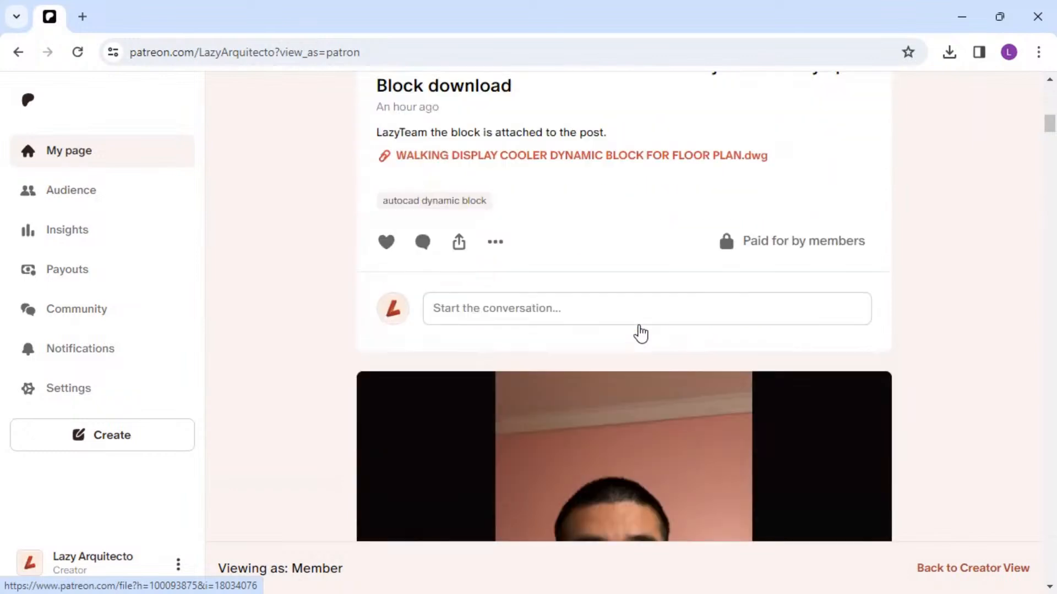
{"action": "scroll", "coordinate": [640, 333], "scroll_direction": "down", "scroll_amount": 13}
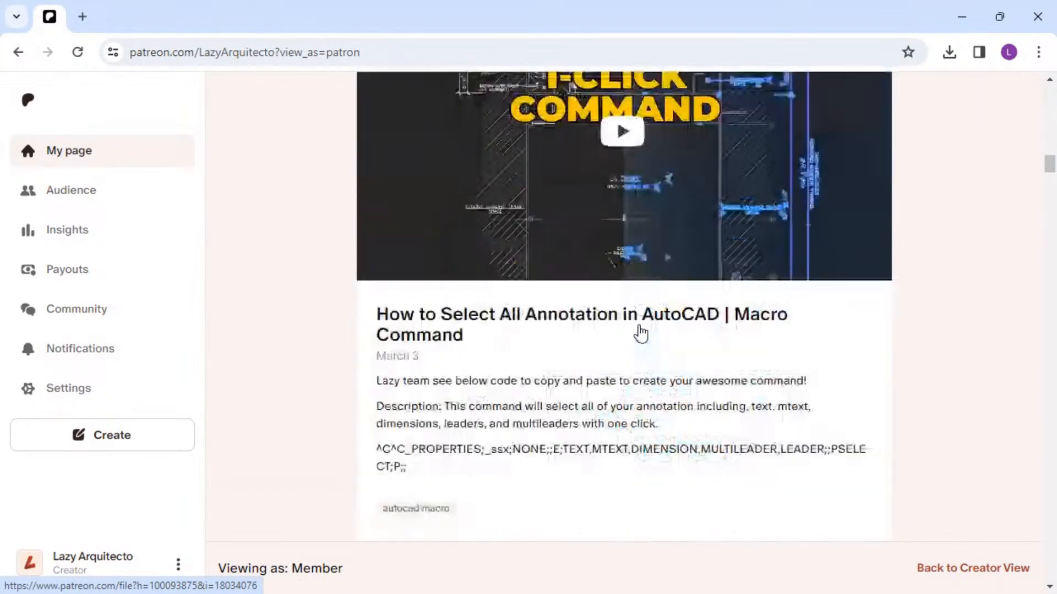
{"action": "scroll", "coordinate": [640, 333], "scroll_direction": "down", "scroll_amount": 8}
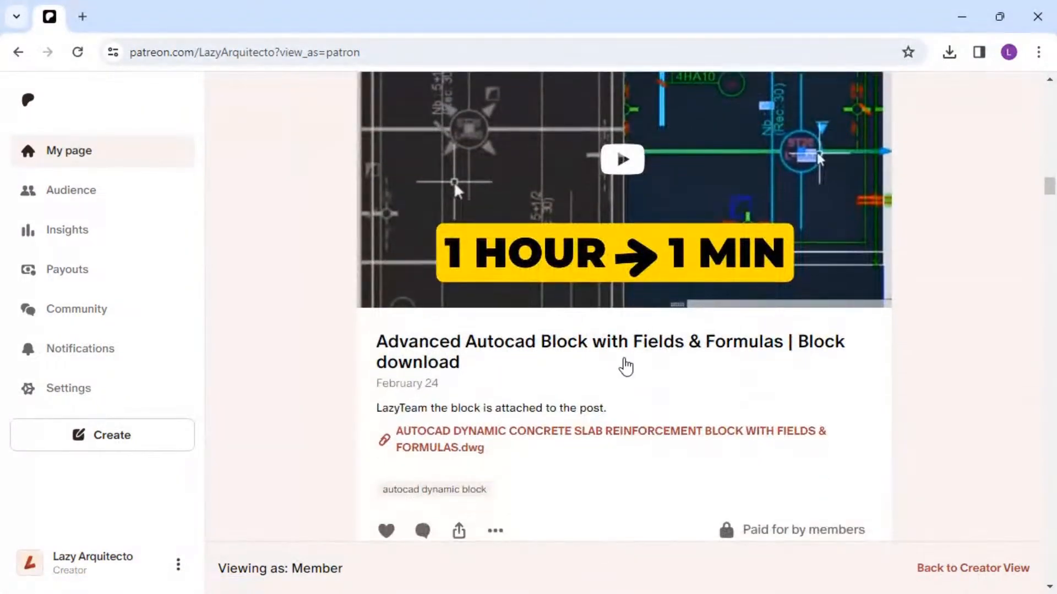
{"action": "scroll", "coordinate": [630, 369], "scroll_direction": "down", "scroll_amount": 1}
{"action": "scroll", "coordinate": [636, 367], "scroll_direction": "down", "scroll_amount": 1}
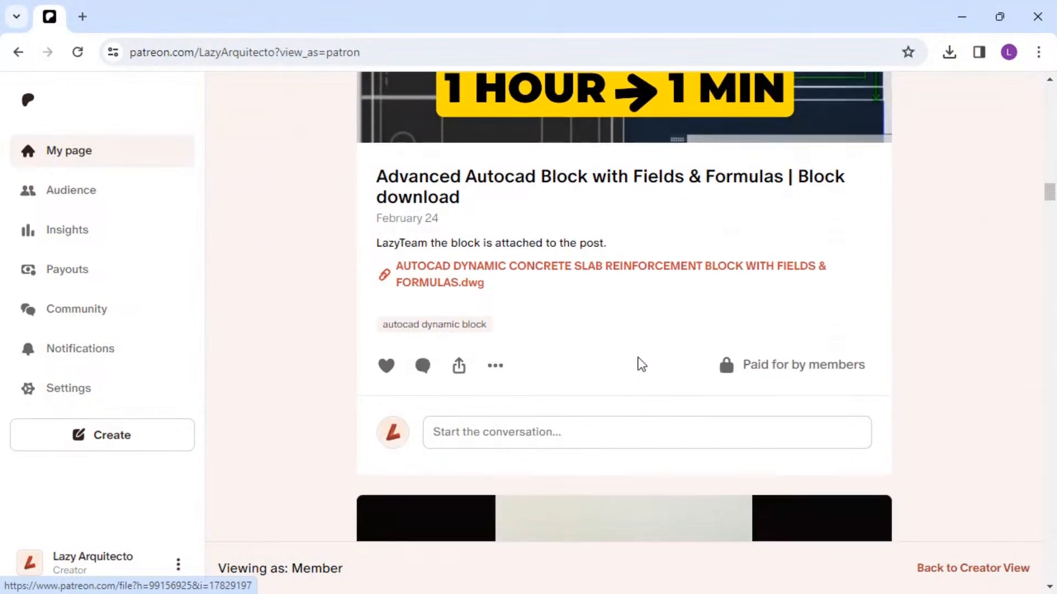
{"action": "scroll", "coordinate": [646, 353], "scroll_direction": "down", "scroll_amount": 13}
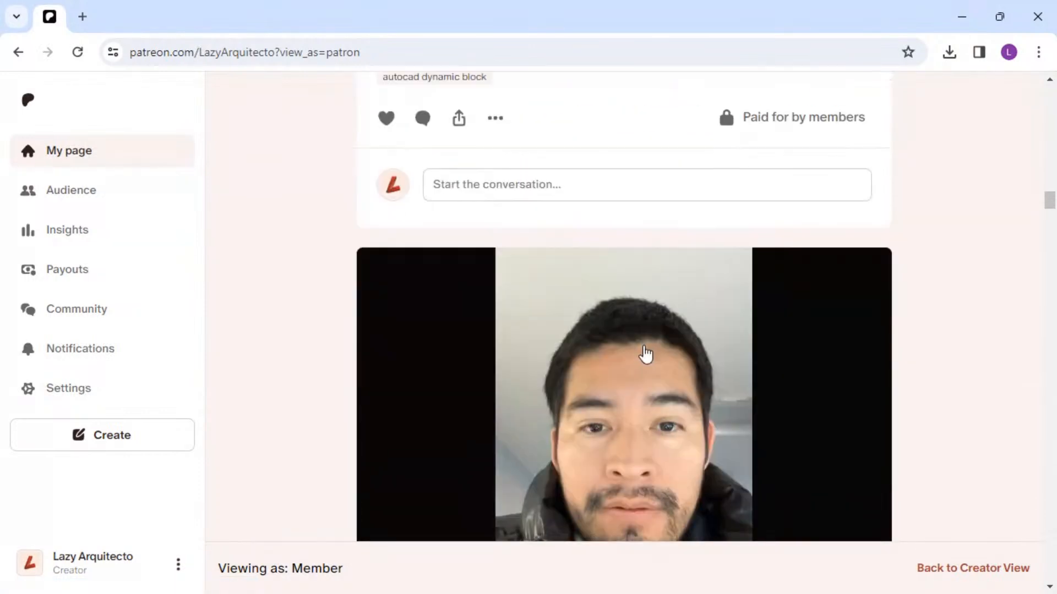
{"action": "scroll", "coordinate": [646, 353], "scroll_direction": "down", "scroll_amount": 4}
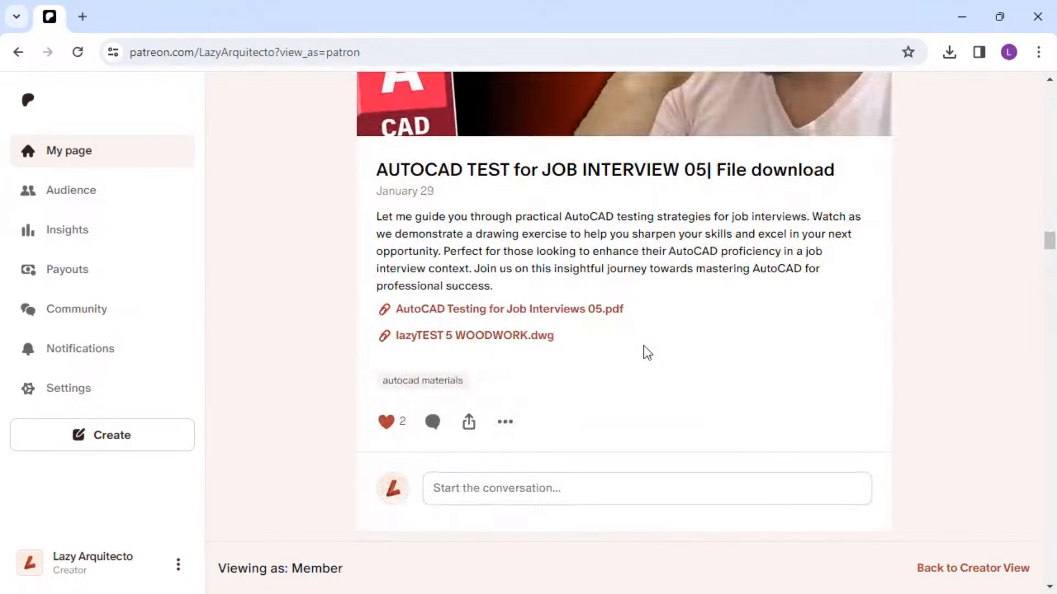
{"action": "scroll", "coordinate": [683, 345], "scroll_direction": "down", "scroll_amount": 5}
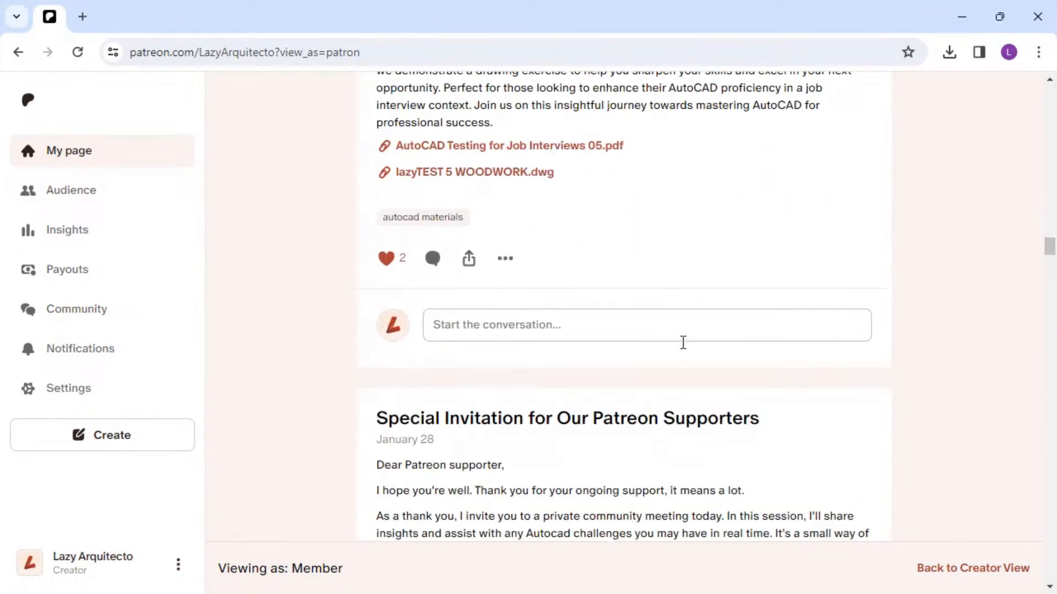
{"action": "scroll", "coordinate": [688, 350], "scroll_direction": "down", "scroll_amount": 2}
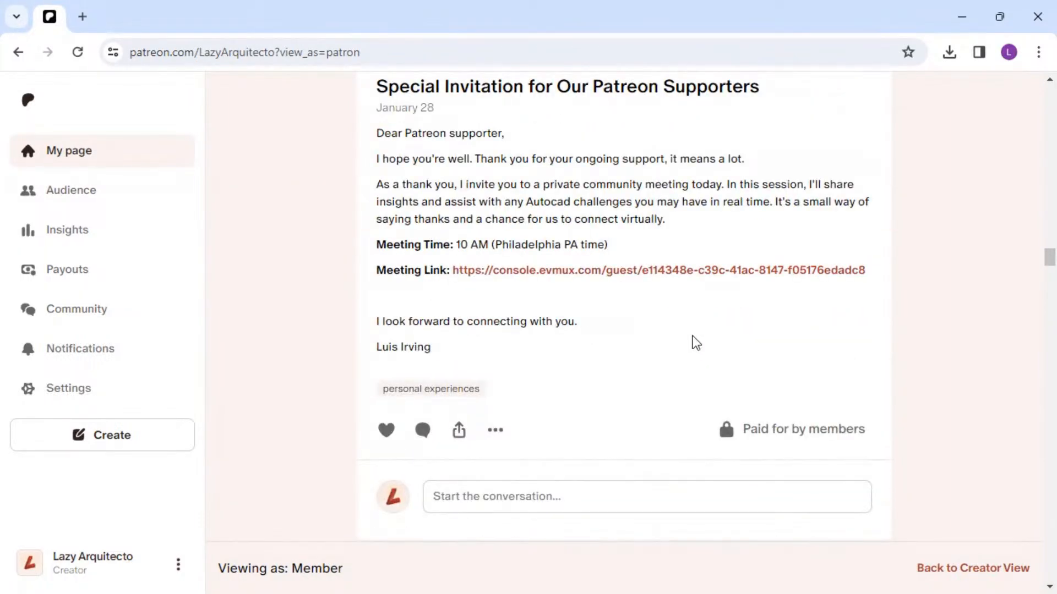
{"action": "scroll", "coordinate": [697, 342], "scroll_direction": "down", "scroll_amount": 10}
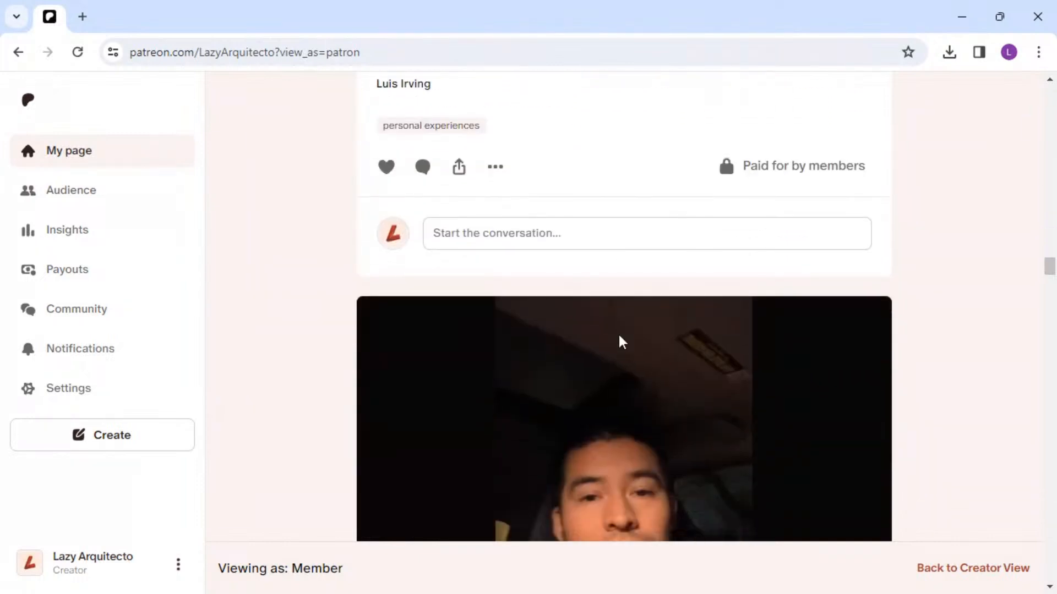
{"action": "scroll", "coordinate": [627, 344], "scroll_direction": "down", "scroll_amount": 7}
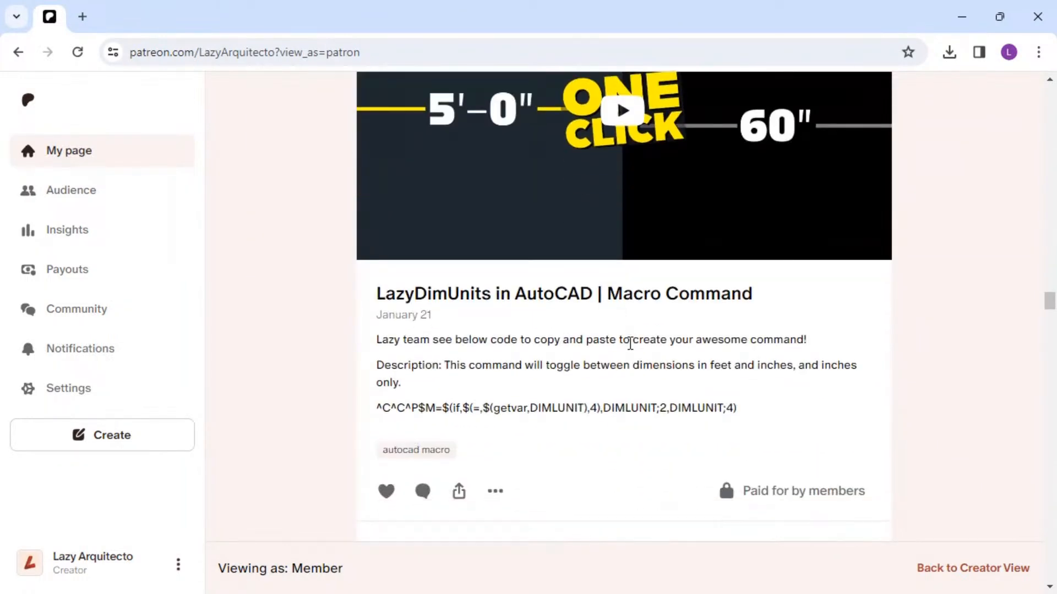
{"action": "scroll", "coordinate": [630, 343], "scroll_direction": "down", "scroll_amount": 9}
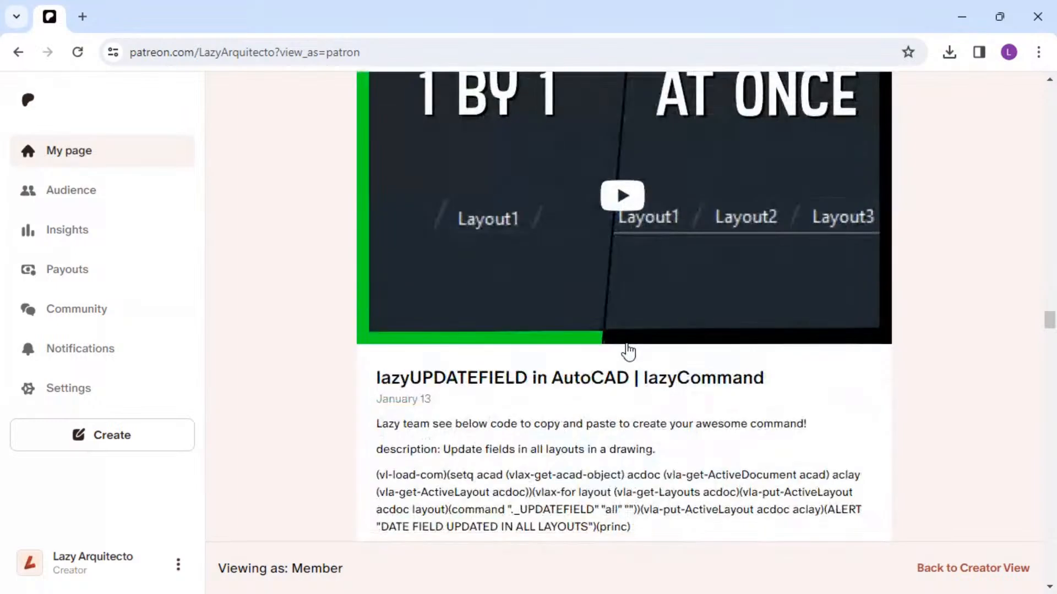
{"action": "scroll", "coordinate": [628, 351], "scroll_direction": "down", "scroll_amount": 4}
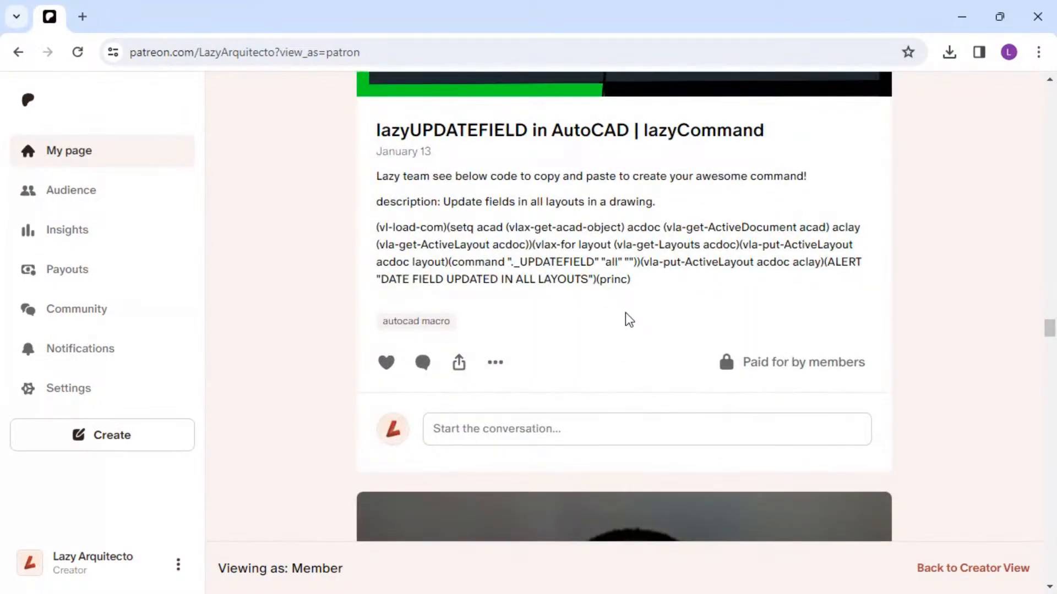
{"action": "scroll", "coordinate": [629, 320], "scroll_direction": "down", "scroll_amount": 12}
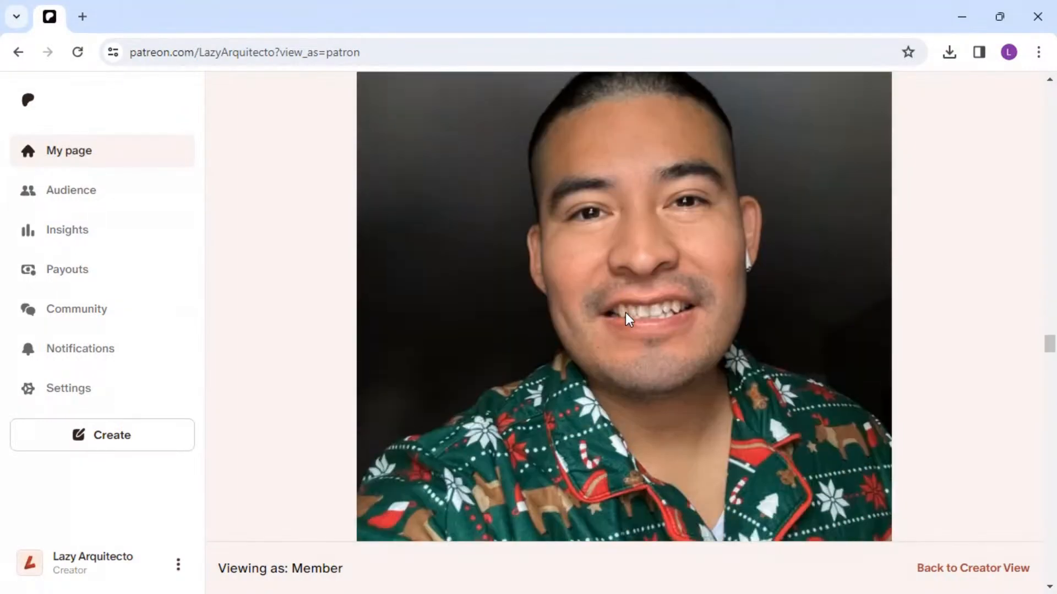
{"action": "scroll", "coordinate": [629, 319], "scroll_direction": "down", "scroll_amount": 9}
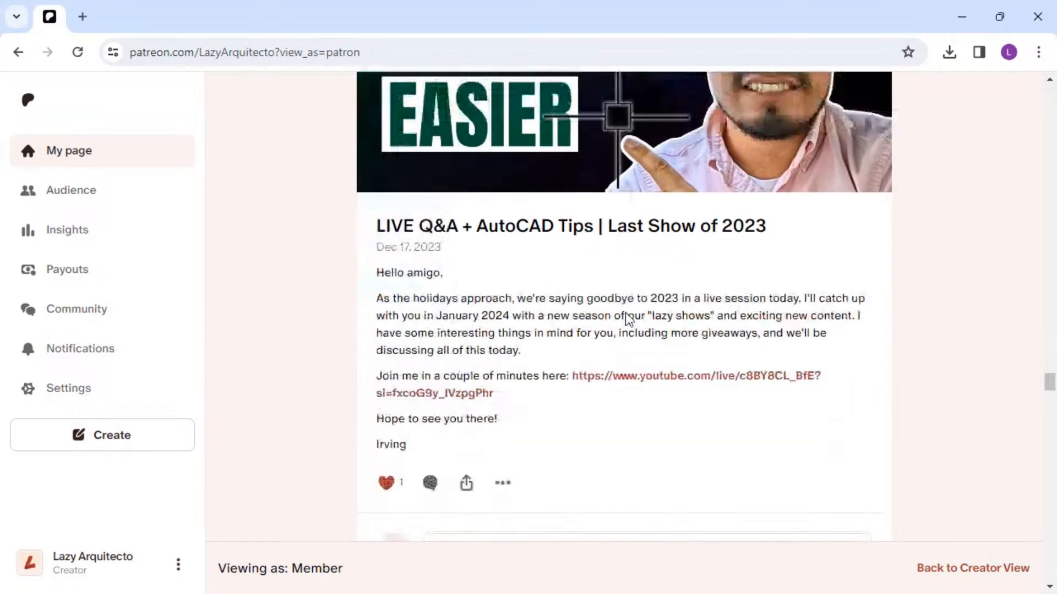
{"action": "left_click_drag", "start_coordinate": [166, 6], "coordinate": [1056, 3]}
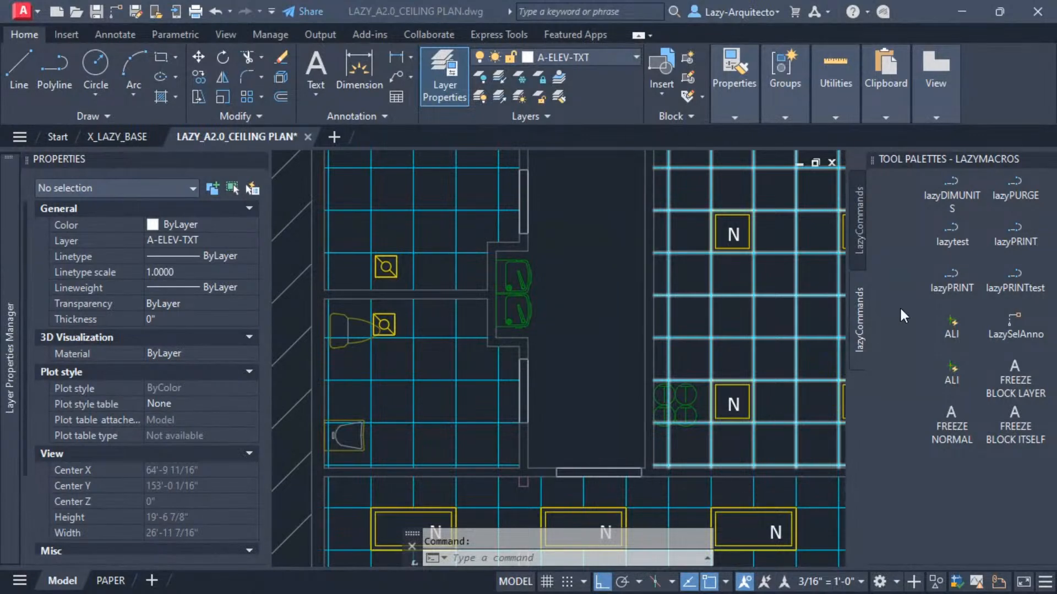
Close the LAZYMACROS tool palette.
{"action": "left_click", "coordinate": [1046, 161]}
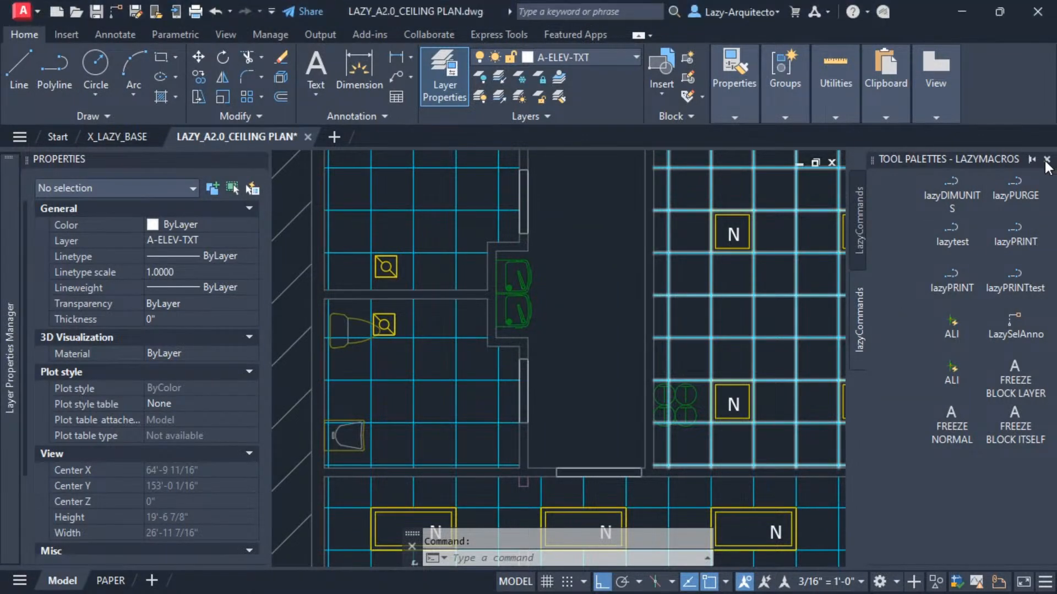
{"action": "left_click", "coordinate": [1047, 160]}
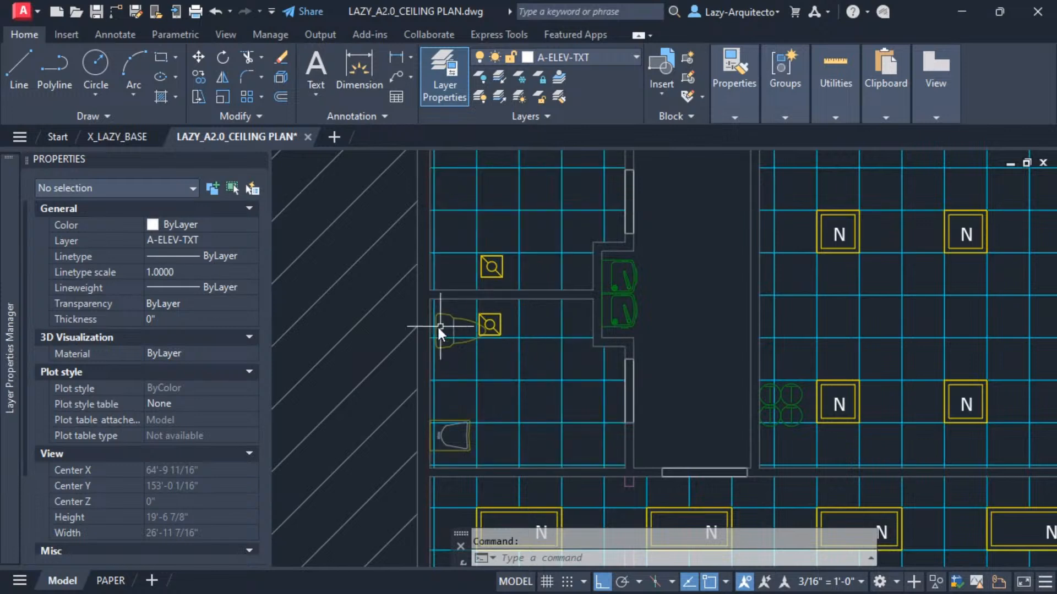
{"action": "middle_click_drag", "start_coordinate": [414, 326], "coordinate": [378, 329]}
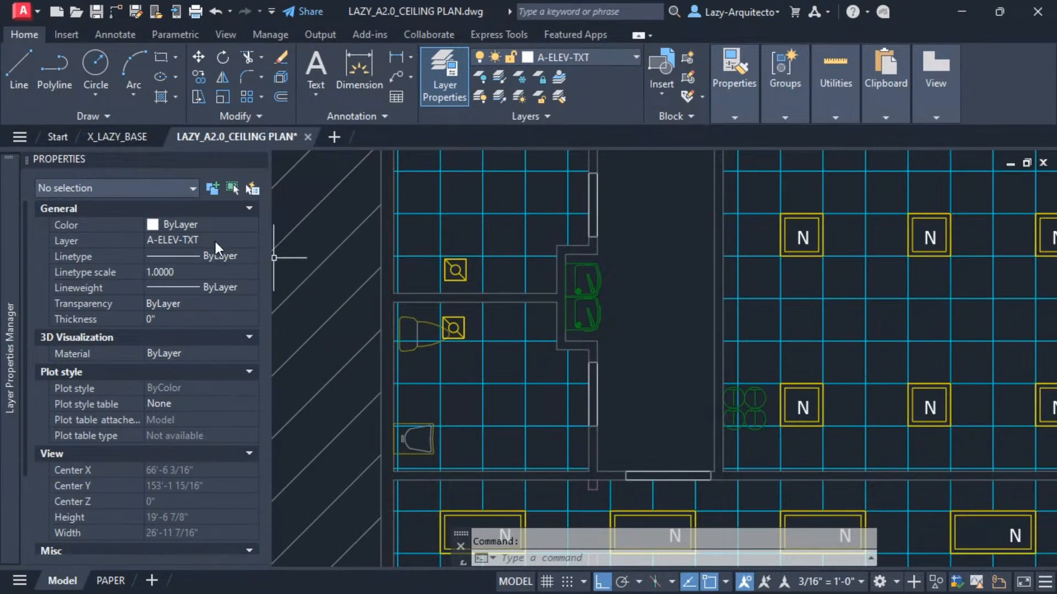
{"action": "mouse_move", "coordinate": [589, 319]}
{"action": "middle_mouse_down"}
{"action": "mouse_move", "coordinate": [544, 299]}
{"action": "mouse_move", "coordinate": [561, 304]}
{"action": "mouse_move", "coordinate": [497, 325]}
{"action": "middle_mouse_up"}
{"action": "scroll", "coordinate": [520, 316], "scroll_direction": "down", "scroll_amount": 3}
{"action": "scroll", "coordinate": [521, 316], "scroll_direction": "up", "scroll_amount": 1}
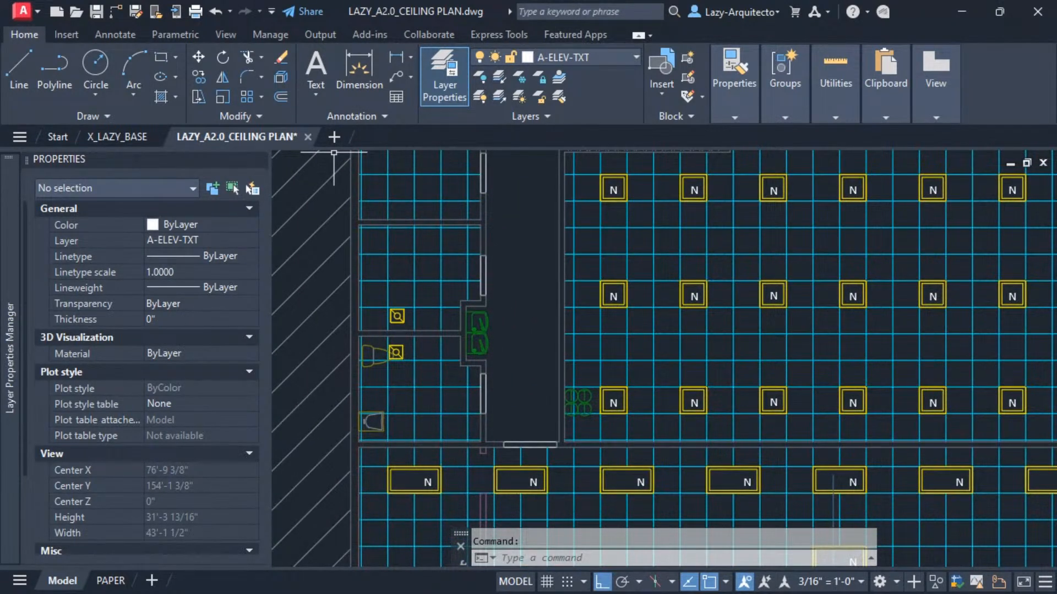
{"action": "key", "text": "alt+Tab"}
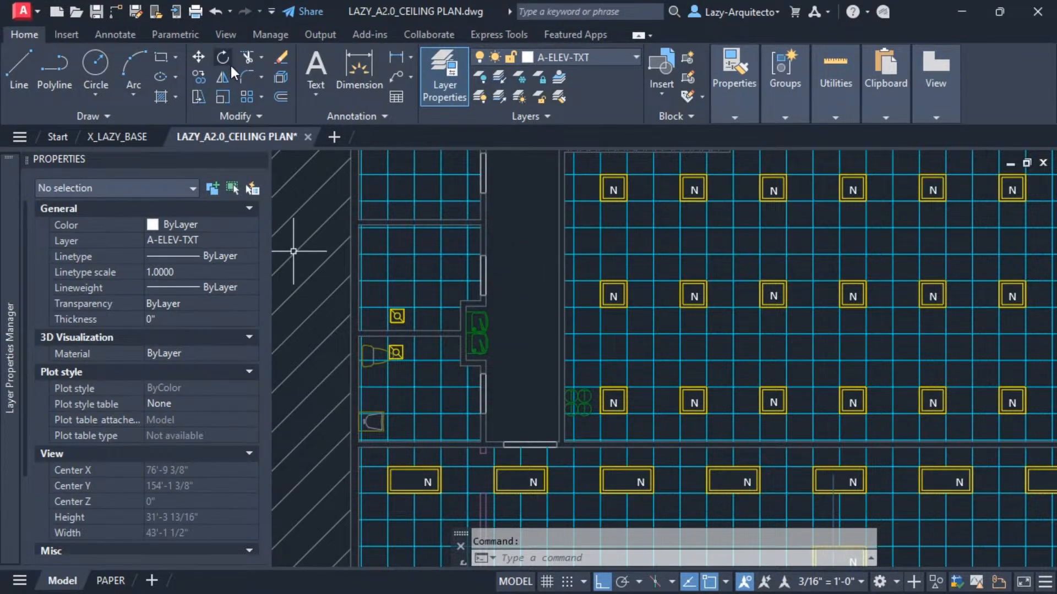
{"action": "middle_click_drag", "start_coordinate": [517, 299], "coordinate": [512, 347]}
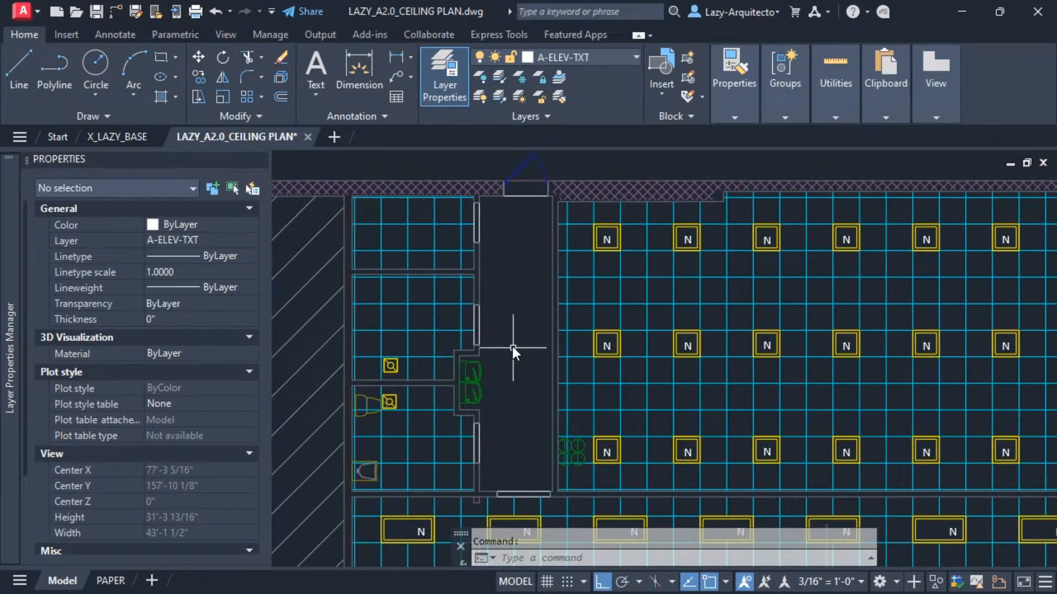
{"action": "mouse_move", "coordinate": [499, 259]}
{"action": "middle_mouse_down"}
{"action": "mouse_move", "coordinate": [473, 251]}
{"action": "mouse_move", "coordinate": [494, 266]}
{"action": "middle_mouse_up"}
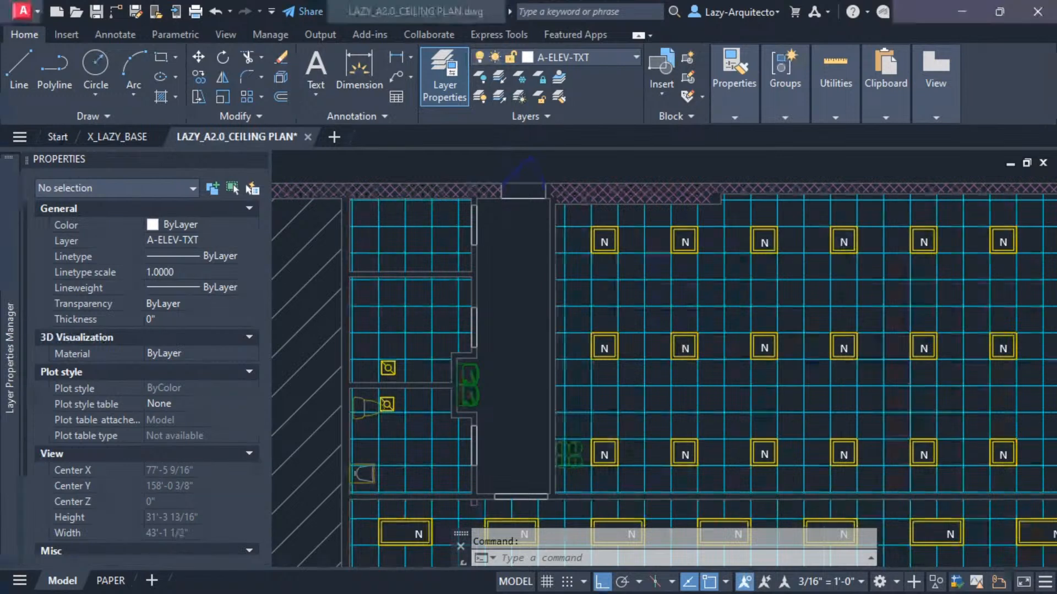
{"action": "left_click", "coordinate": [512, 558]}
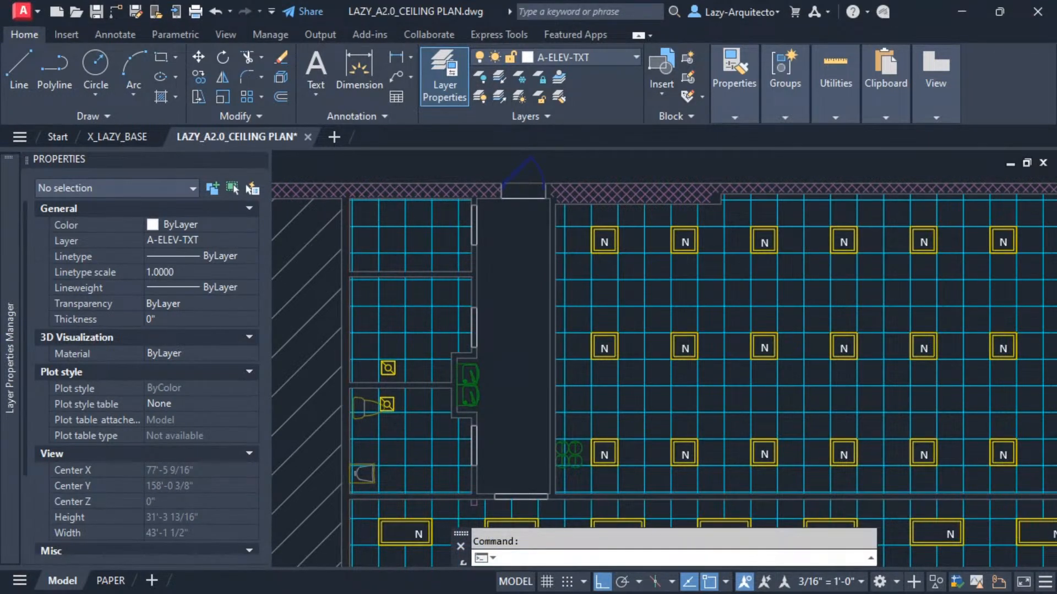
{"action": "key", "text": "alt+Tab"}
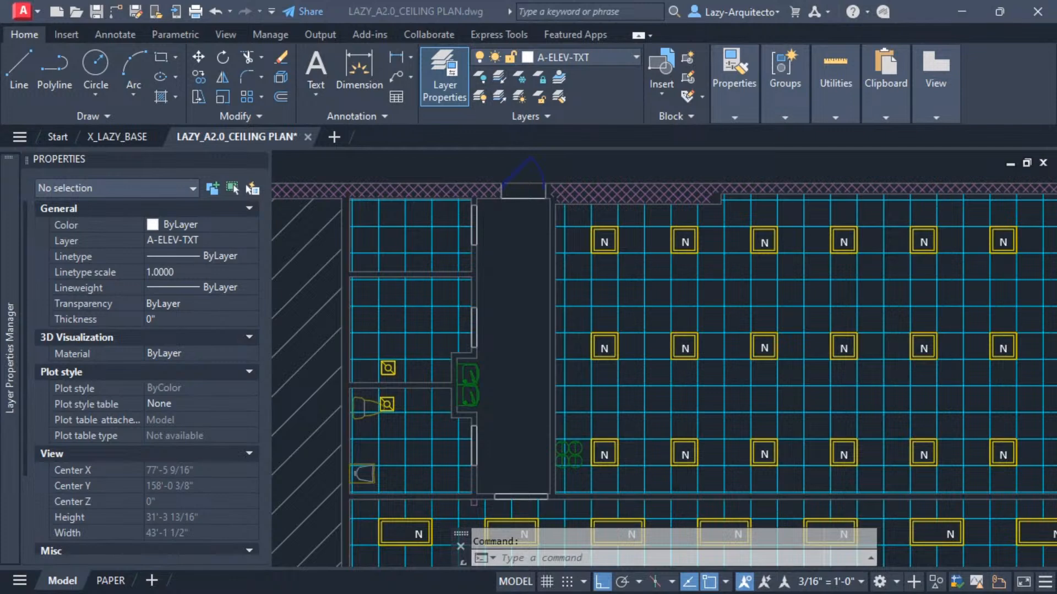
{"action": "key", "text": "alt+Tab"}
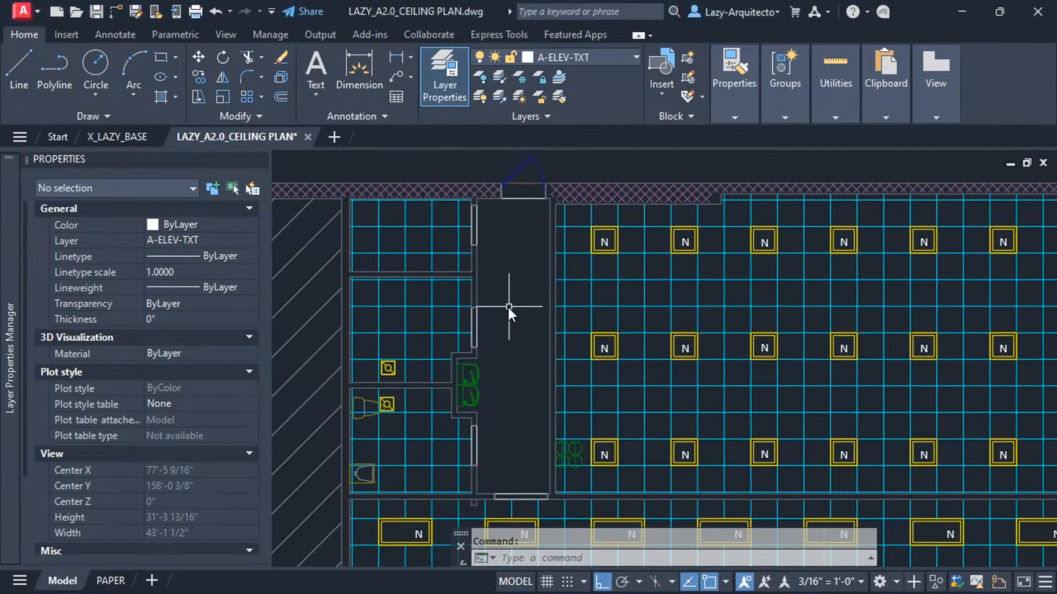
{"action": "mouse_move", "coordinate": [509, 305]}
{"action": "middle_mouse_down"}
{"action": "mouse_move", "coordinate": [493, 319]}
{"action": "mouse_move", "coordinate": [532, 285]}
{"action": "middle_mouse_up"}
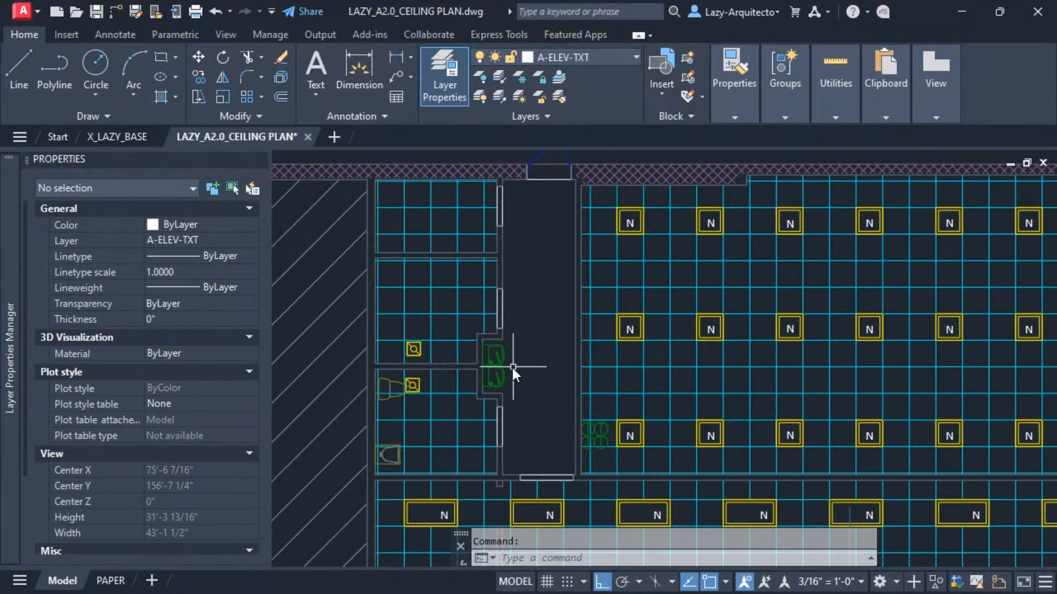
{"action": "left_click", "coordinate": [504, 358]}
{"action": "key", "text": "Escape"}
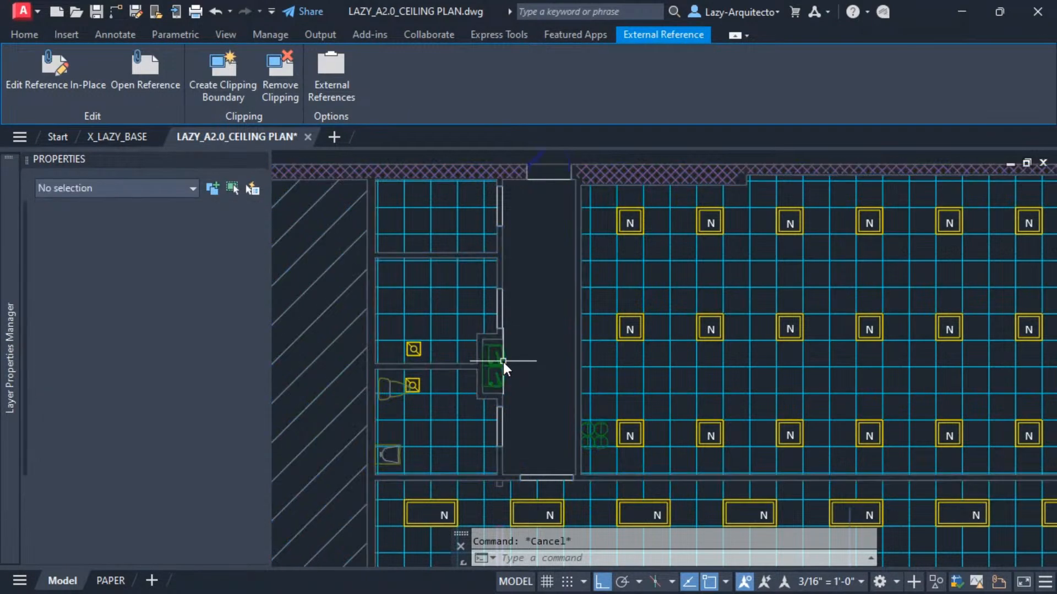
{"action": "type", "text": "LAYFRZ"}
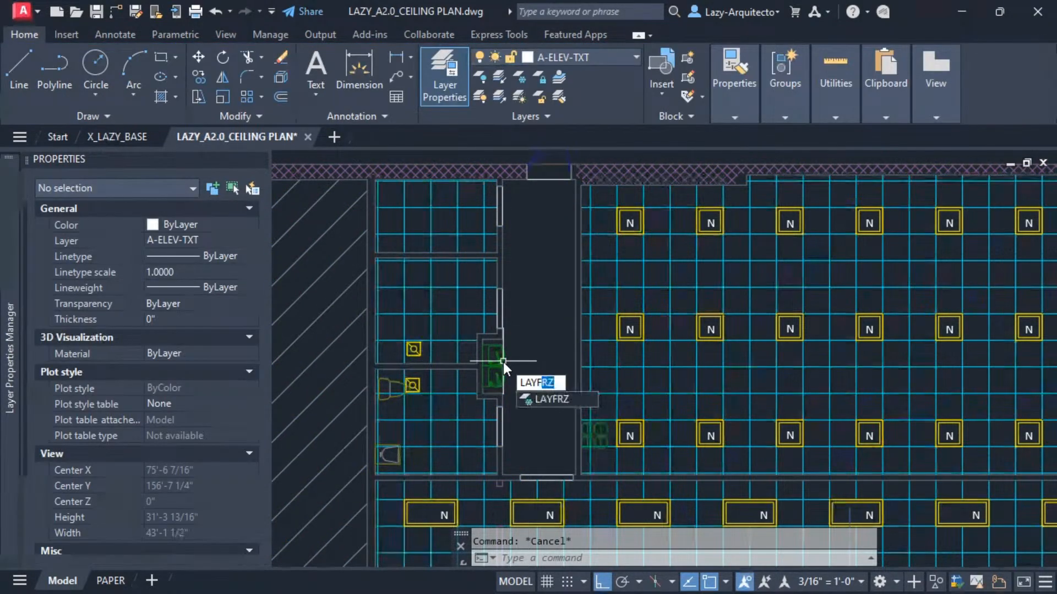
{"action": "key", "text": "Return"}
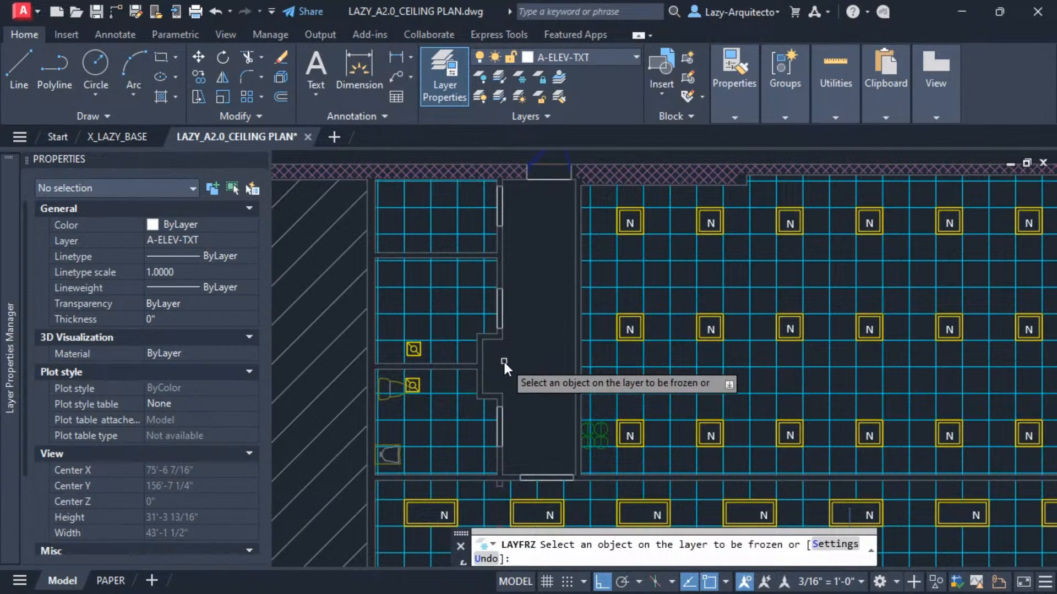
{"action": "key", "text": "Escape"}
Run the FREEZE NORMAL macro from the LAZYMACROS tool palette, then close the palette.
{"action": "key", "text": "ctrl+3"}
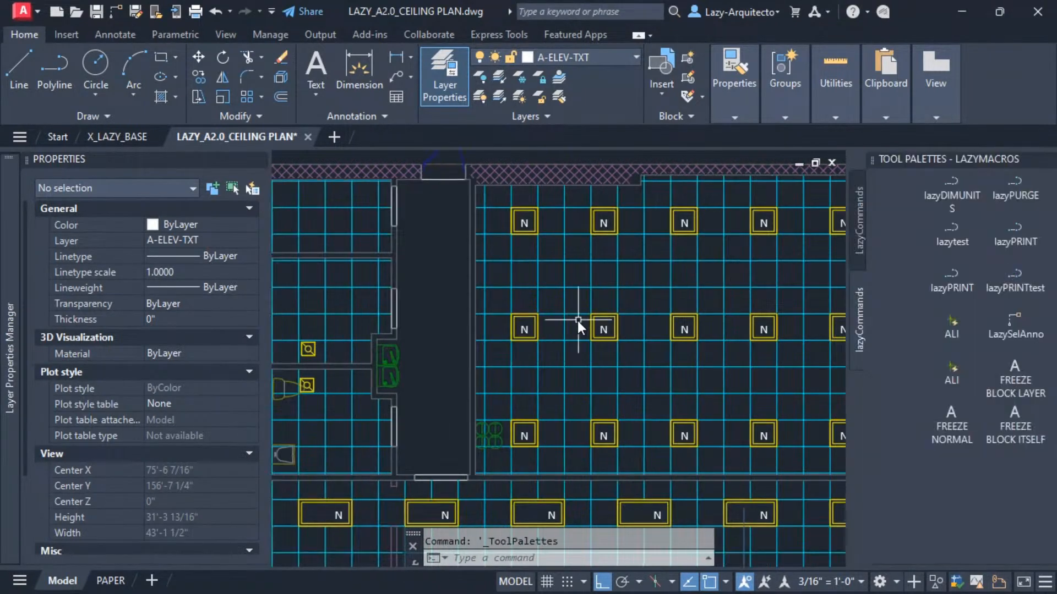
{"action": "left_click", "coordinate": [943, 428]}
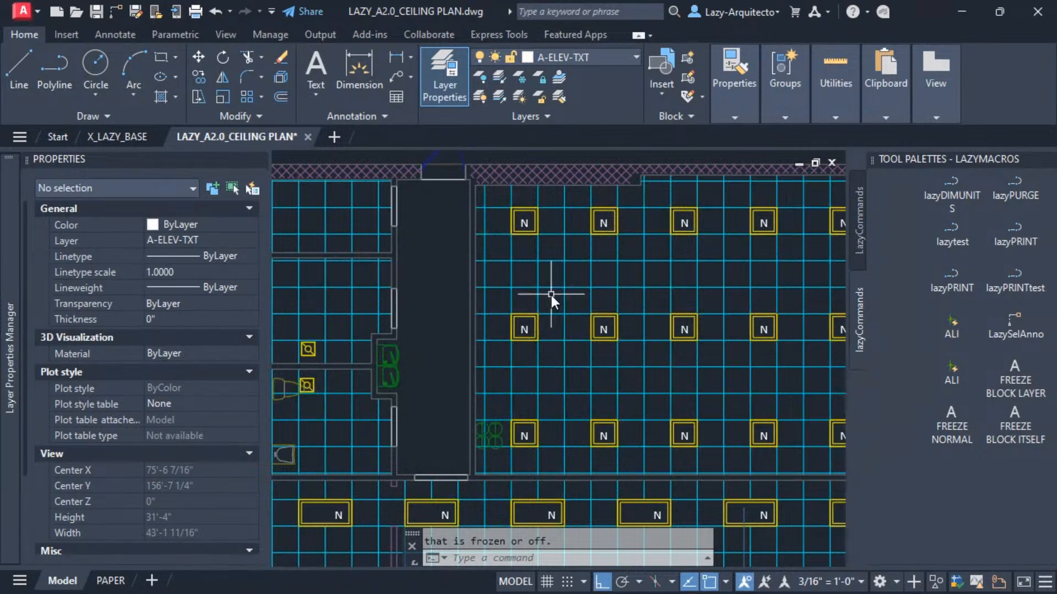
{"action": "left_click", "coordinate": [1045, 161]}
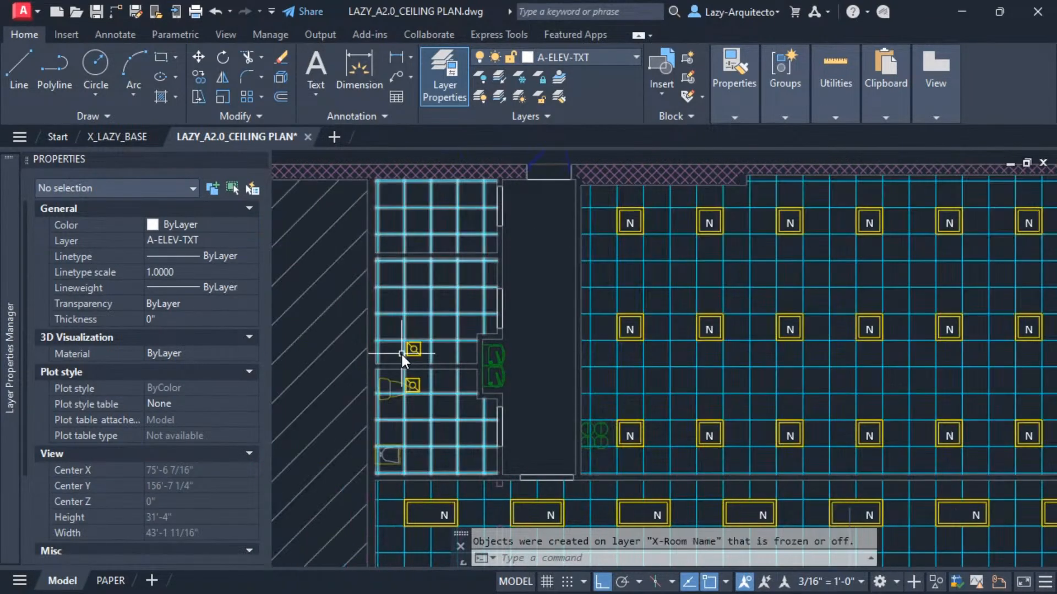
Start LAYFRZ, pick an object beside the restroom, and undo that freeze with the command's Undo option.
{"action": "type", "text": "layfrz"}
{"action": "key", "text": "Return"}
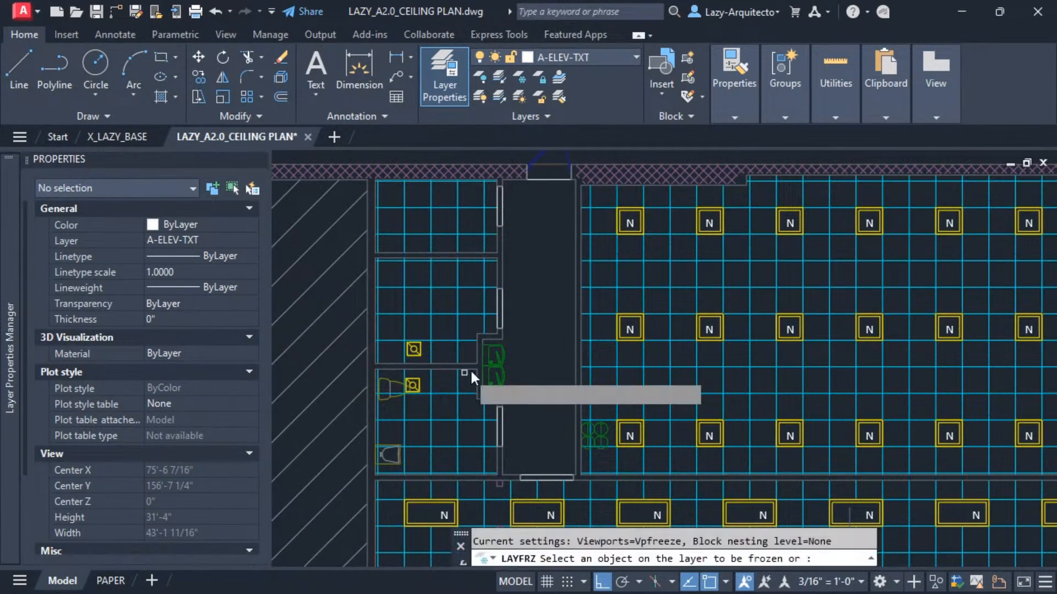
{"action": "left_click", "coordinate": [490, 364]}
{"action": "type", "text": "u"}
{"action": "key", "text": "Return"}
{"action": "key", "text": "Escape"}
Try freezing the restroom fixture's layer with LAYFRZ, then undo the freeze.
{"action": "mouse_move", "coordinate": [514, 361]}
{"action": "middle_mouse_down"}
{"action": "mouse_move", "coordinate": [566, 361]}
{"action": "mouse_move", "coordinate": [583, 376]}
{"action": "middle_mouse_up"}
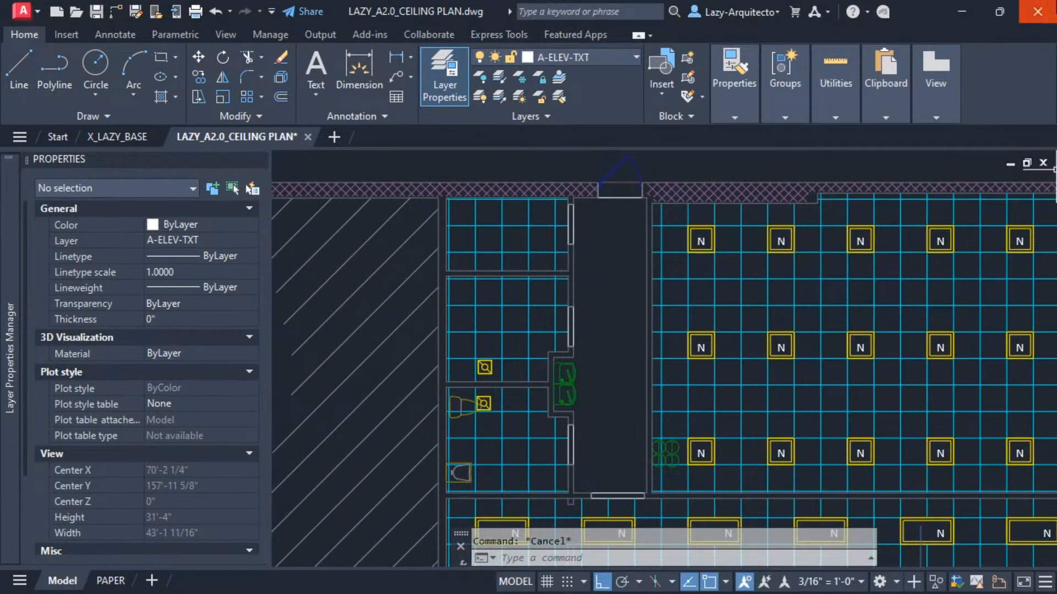
{"action": "middle_click_drag", "start_coordinate": [583, 309], "coordinate": [539, 293]}
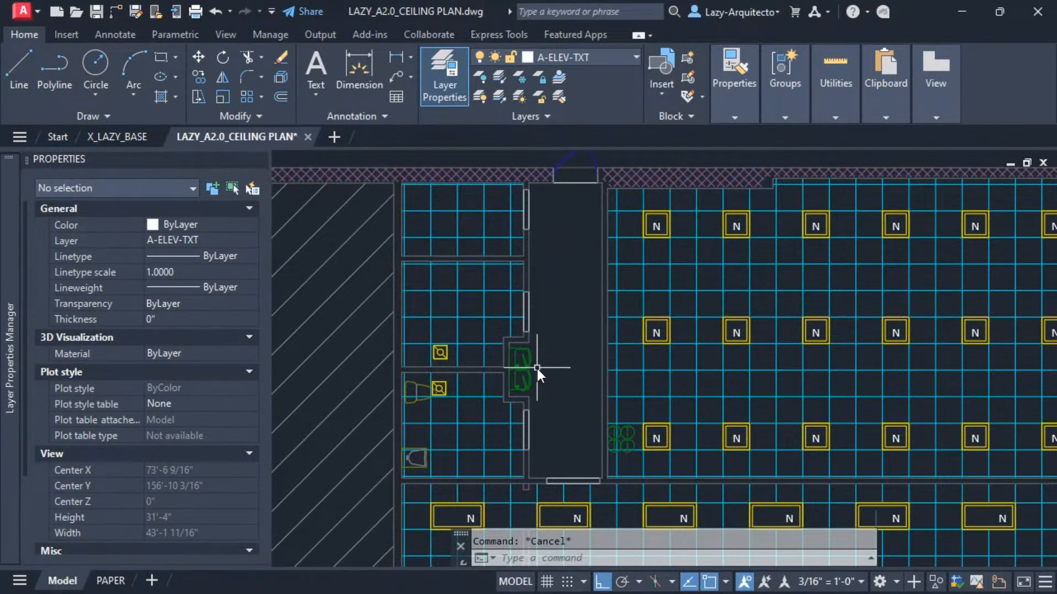
{"action": "type", "text": "LAYFRZ"}
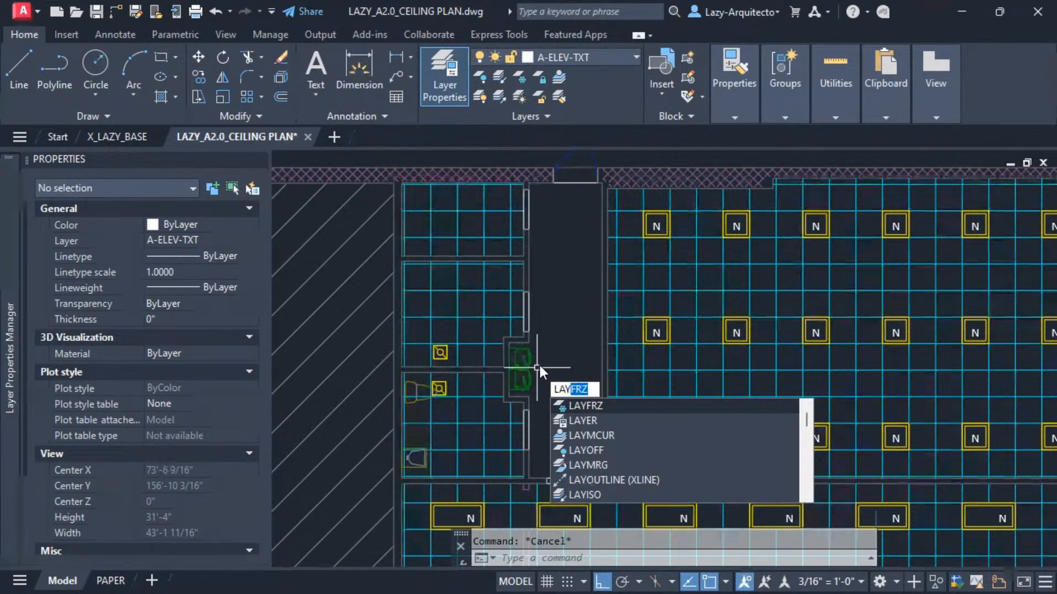
{"action": "key", "text": "Return"}
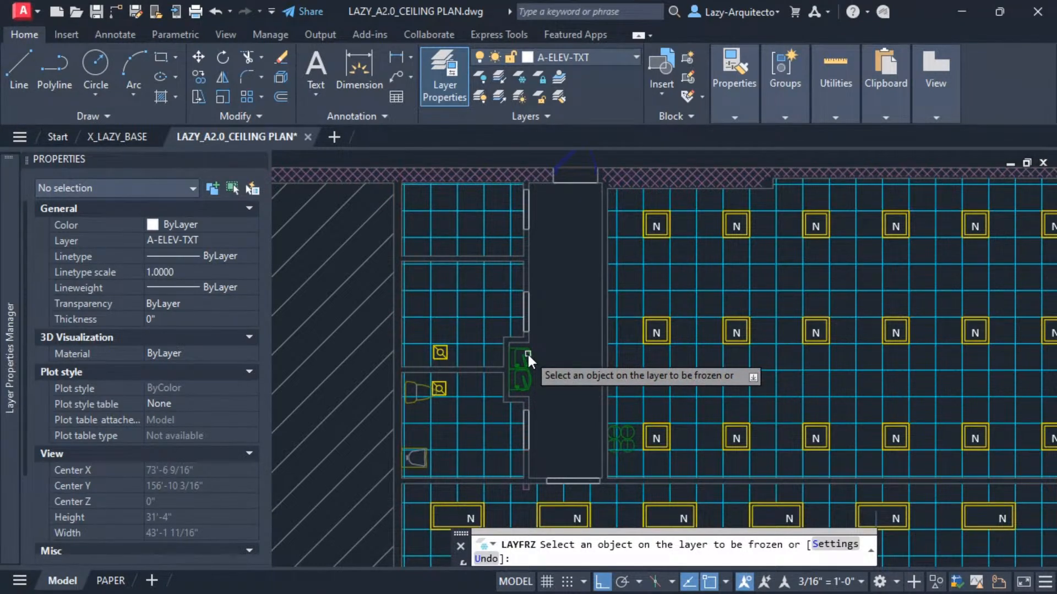
{"action": "left_click", "coordinate": [527, 354]}
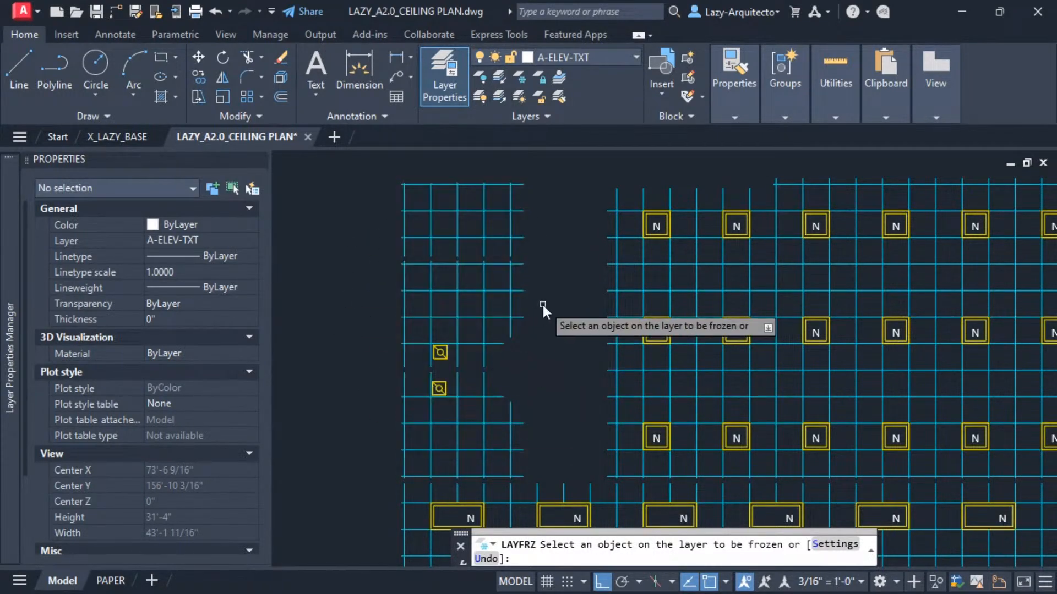
{"action": "key", "text": "Escape"}
{"action": "key", "text": "ctrl+z"}
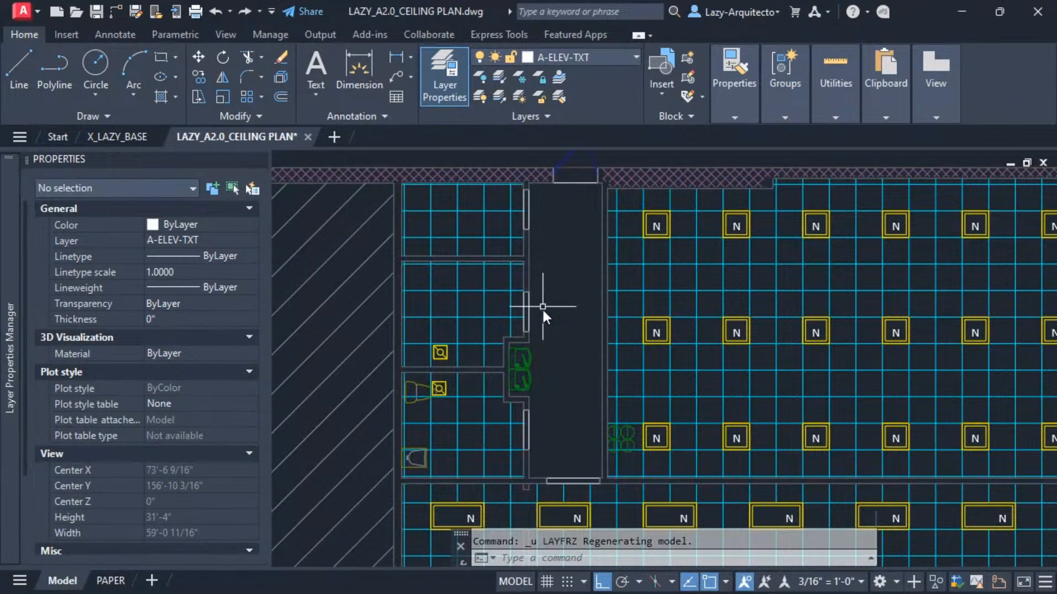
Open the external reference X_LAZY_BASE from the selected xref in the ceiling plan.
{"action": "left_click", "coordinate": [527, 361]}
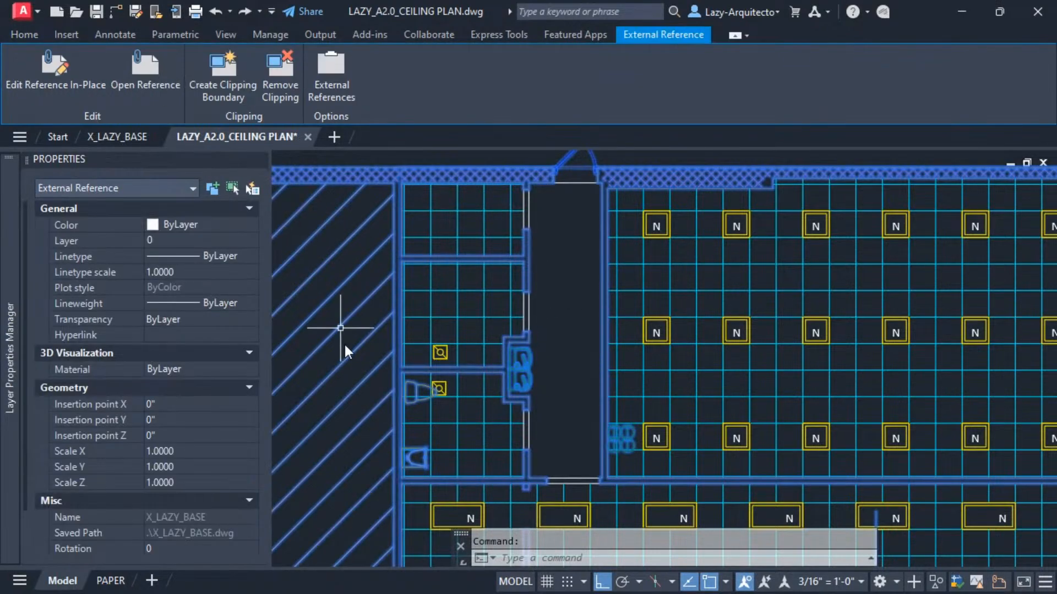
{"action": "right_click", "coordinate": [527, 360]}
{"action": "left_click", "coordinate": [586, 194]}
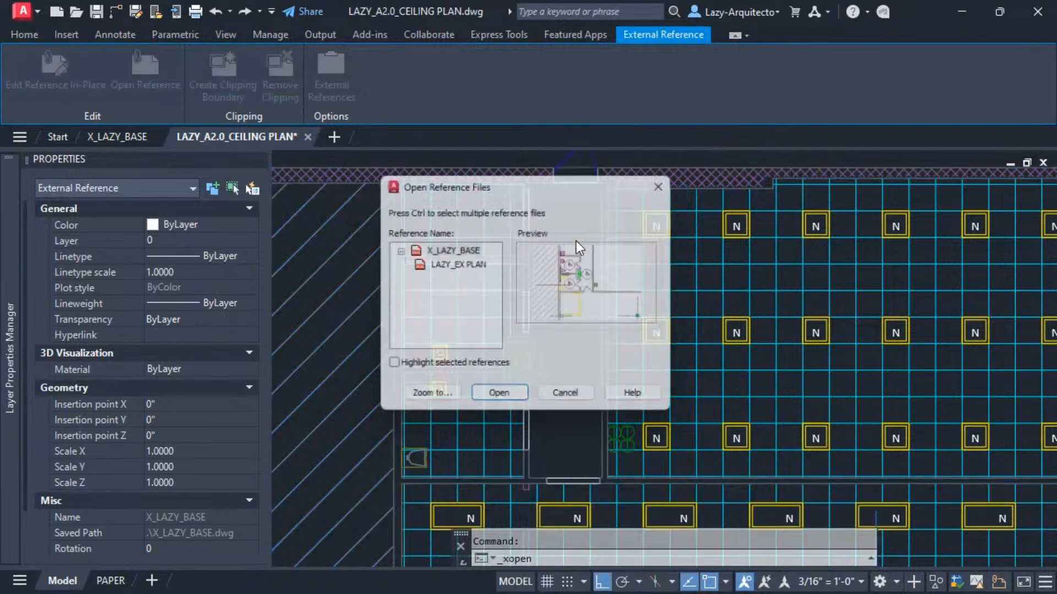
{"action": "left_click", "coordinate": [453, 251]}
{"action": "left_click", "coordinate": [499, 392]}
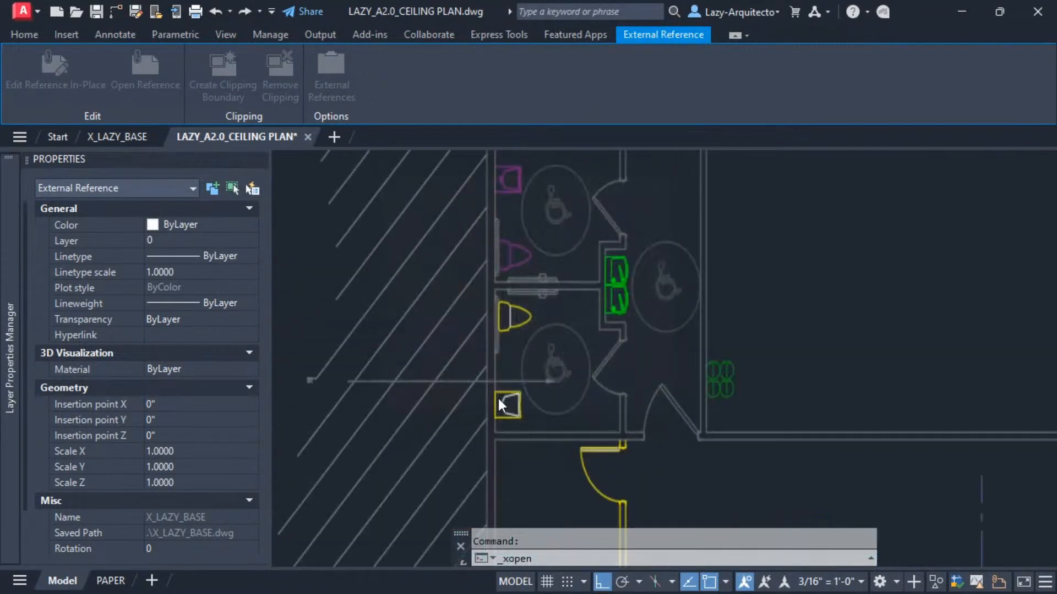
Inspect the plumbing fixture block and its layer in the X_LAZY_BASE drawing.
{"action": "left_click", "coordinate": [621, 312]}
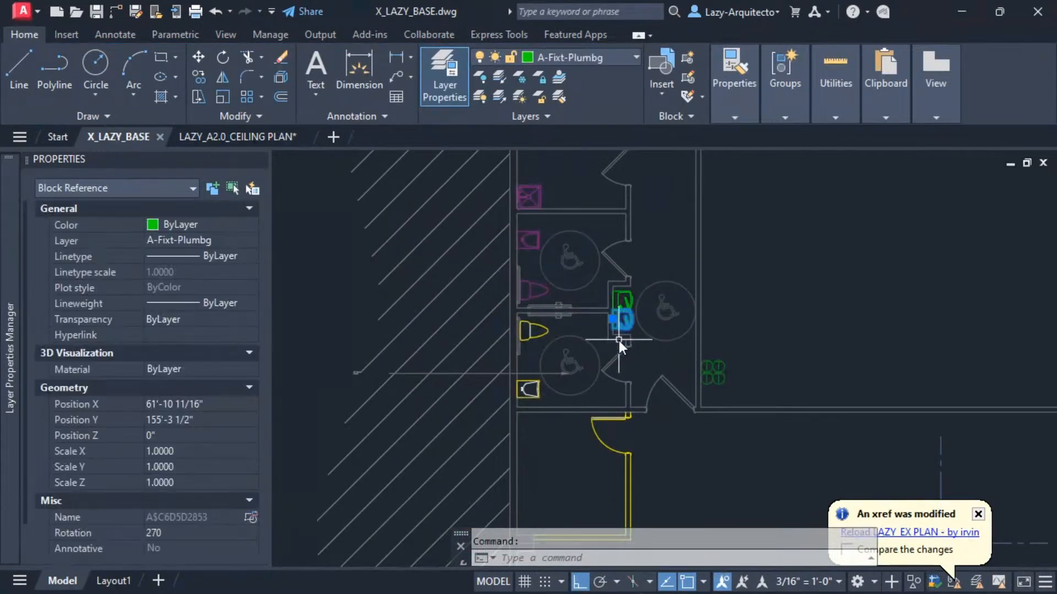
{"action": "scroll", "coordinate": [537, 362], "scroll_direction": "up", "scroll_amount": 2}
{"action": "key", "text": "Escape"}
{"action": "scroll", "coordinate": [543, 350], "scroll_direction": "up", "scroll_amount": 2}
{"action": "left_click", "coordinate": [556, 331]}
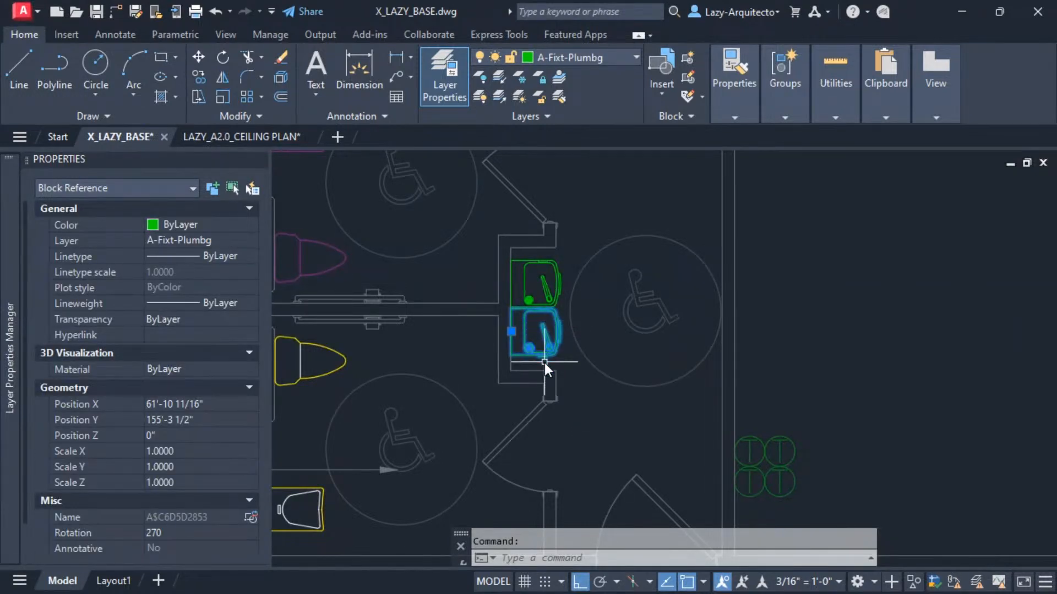
{"action": "scroll", "coordinate": [537, 366], "scroll_direction": "down", "scroll_amount": 2}
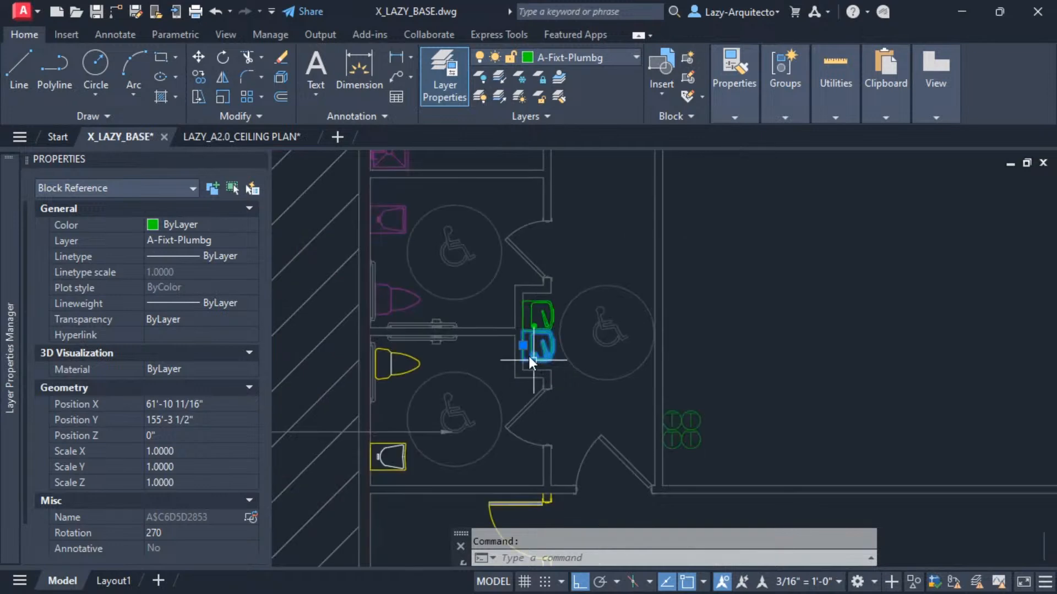
{"action": "key", "text": "Escape"}
Back in the ceiling plan, freeze the plumbing fixture's layer with LAYFRZ, setting block selection nesting level to Block.
{"action": "left_click", "coordinate": [250, 138]}
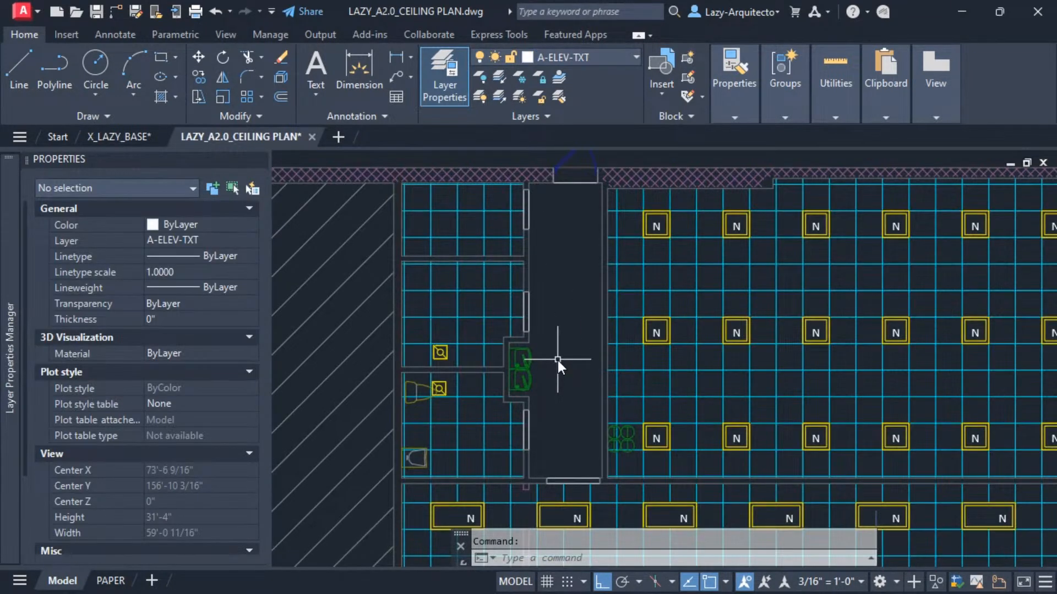
{"action": "type", "text": "LAYFRZ"}
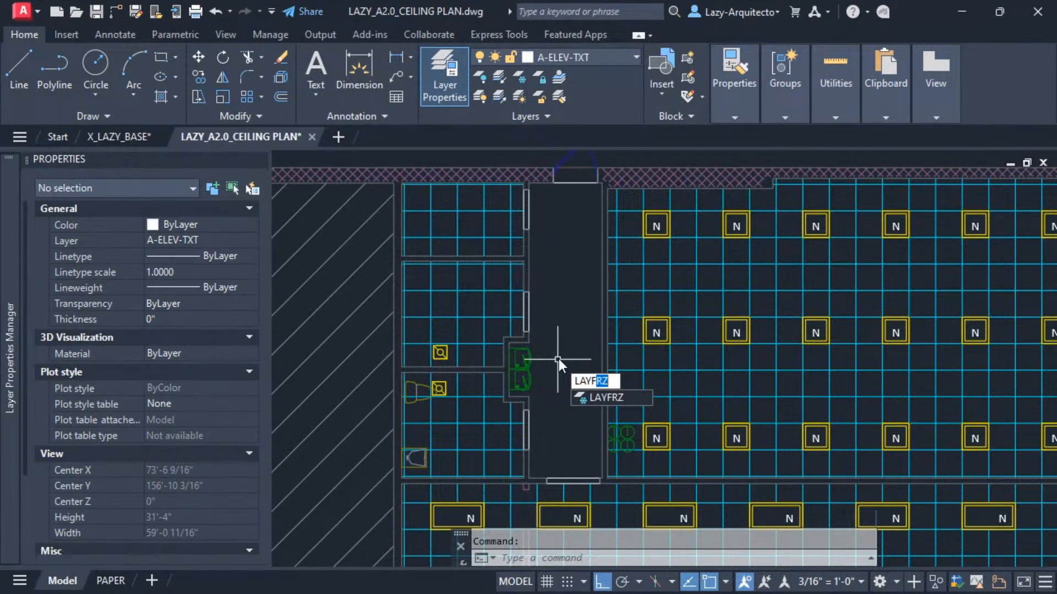
{"action": "key", "text": "Return"}
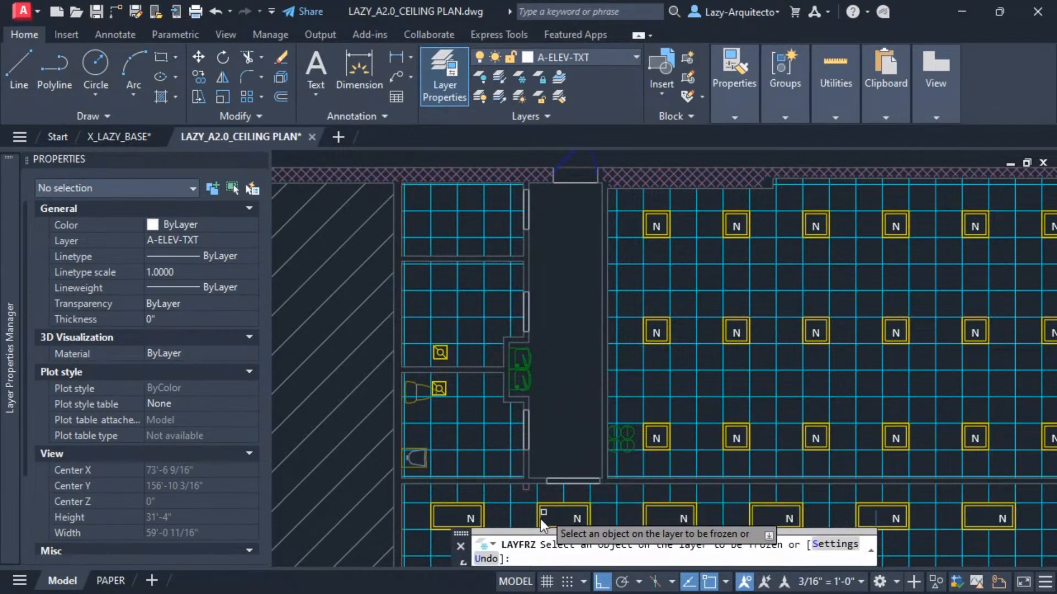
{"action": "left_click", "coordinate": [835, 546]}
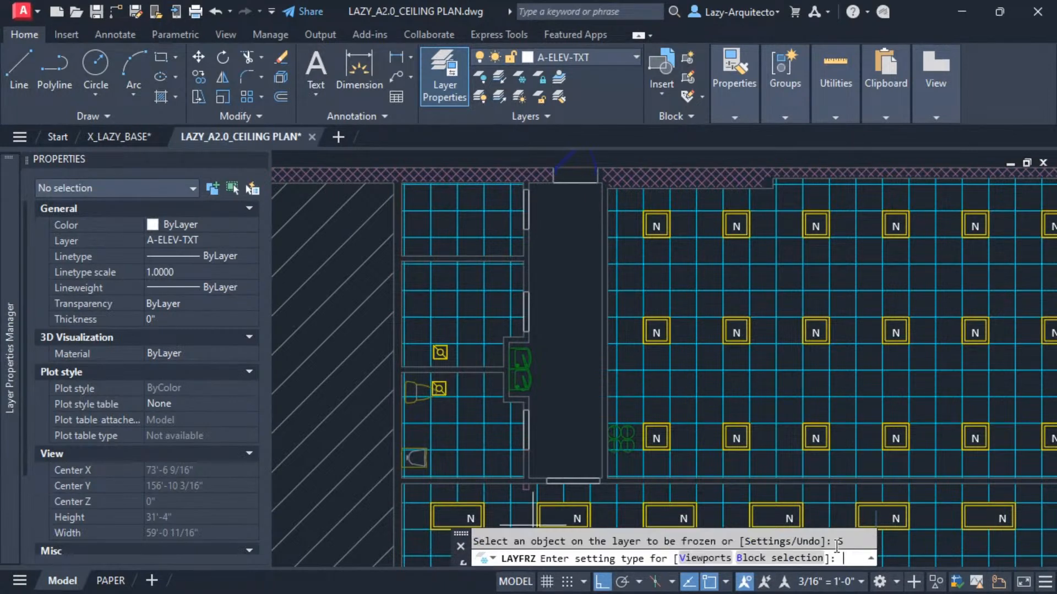
{"action": "left_click", "coordinate": [760, 561]}
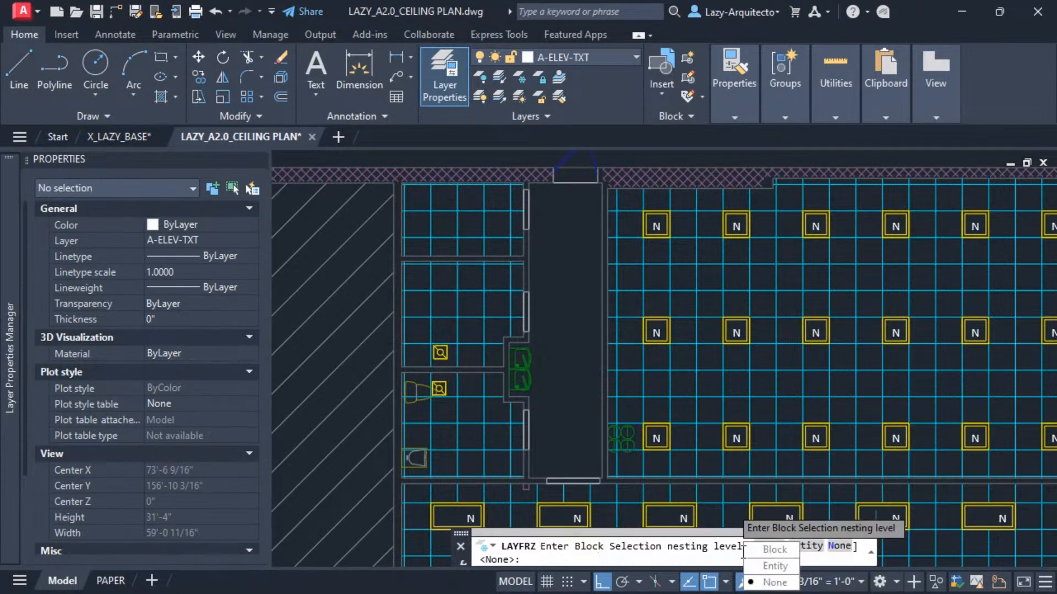
{"action": "left_click", "coordinate": [775, 549]}
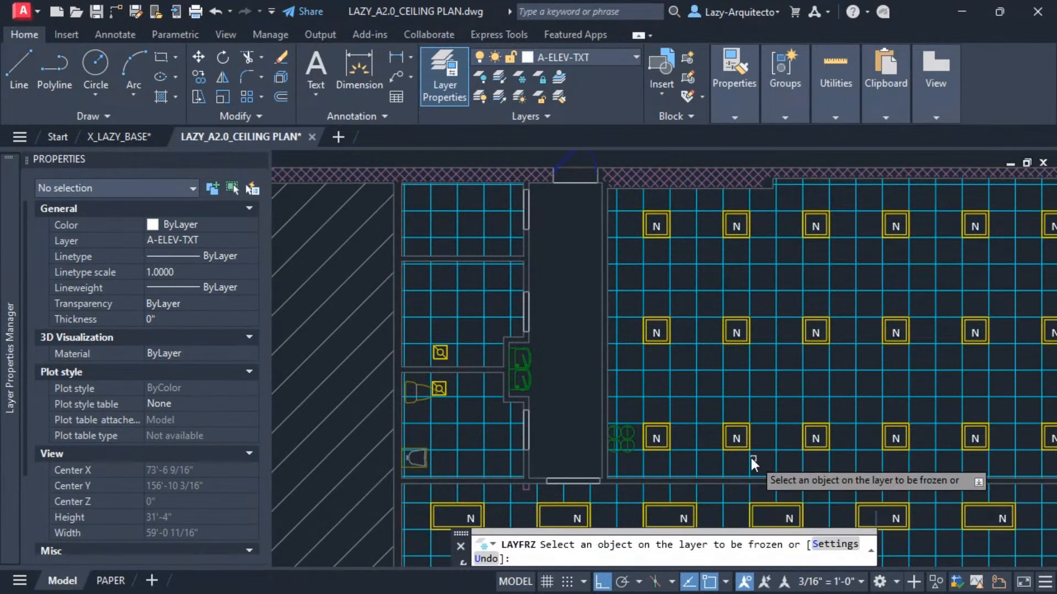
{"action": "left_click", "coordinate": [528, 356]}
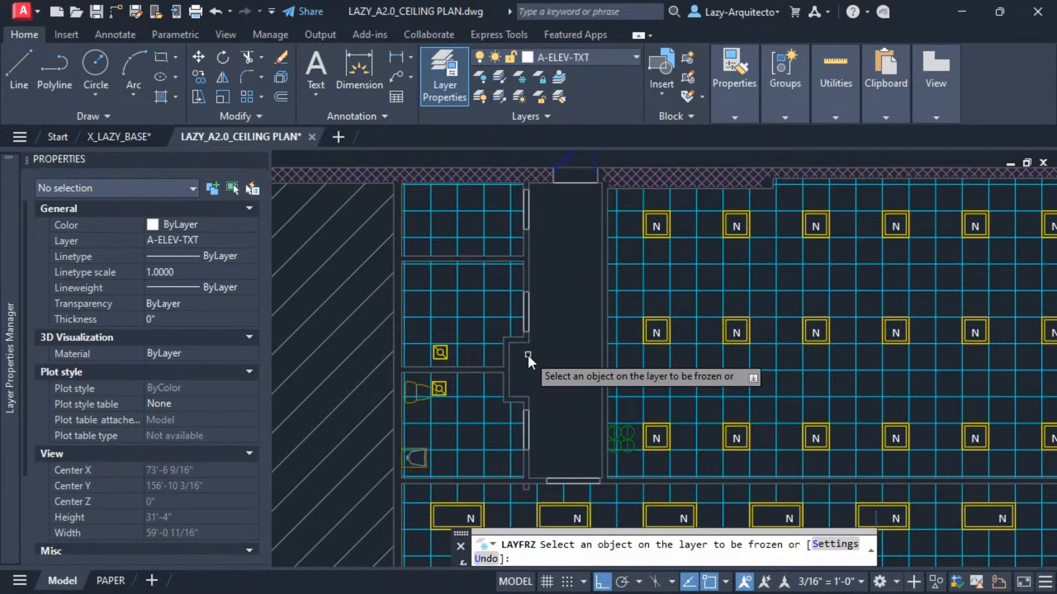
{"action": "key", "text": "Return"}
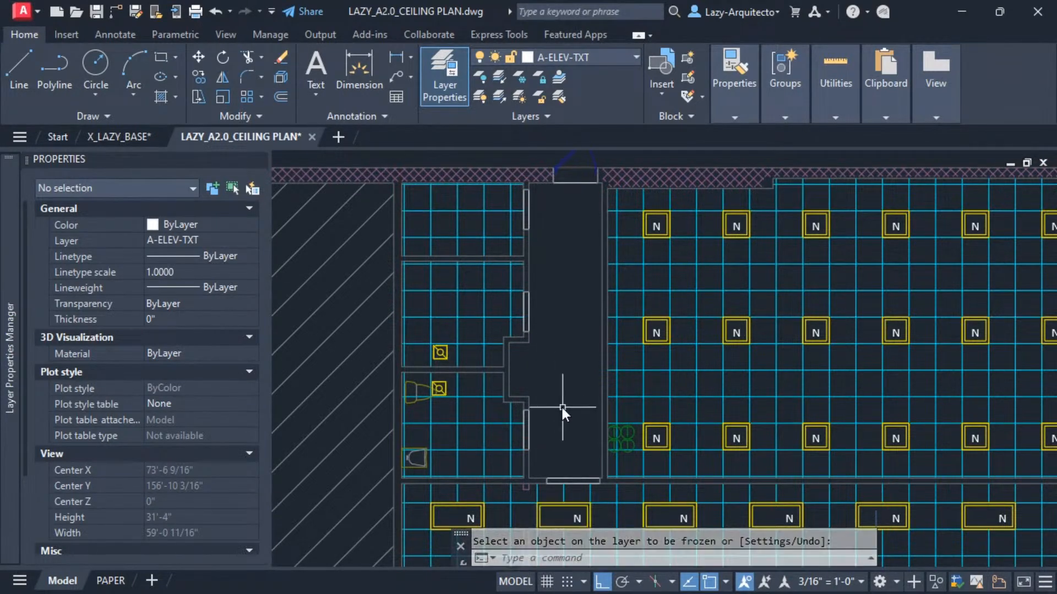
Run LAYFRZ again, zoom in, freeze the toilet's layer, undo it, and cancel the command.
{"action": "type", "text": "LAYFRZ"}
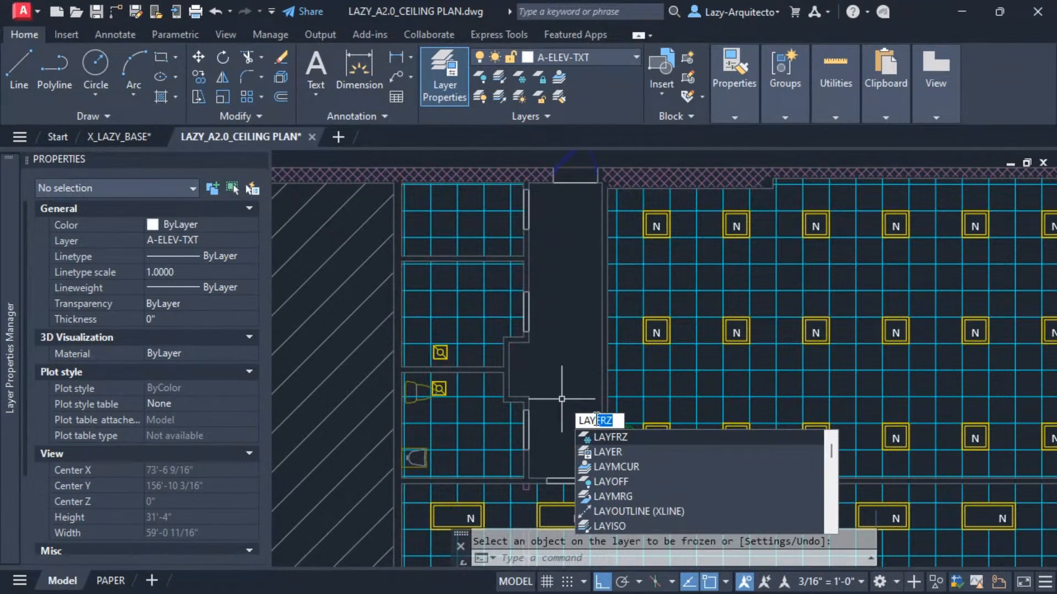
{"action": "left_click", "coordinate": [606, 436]}
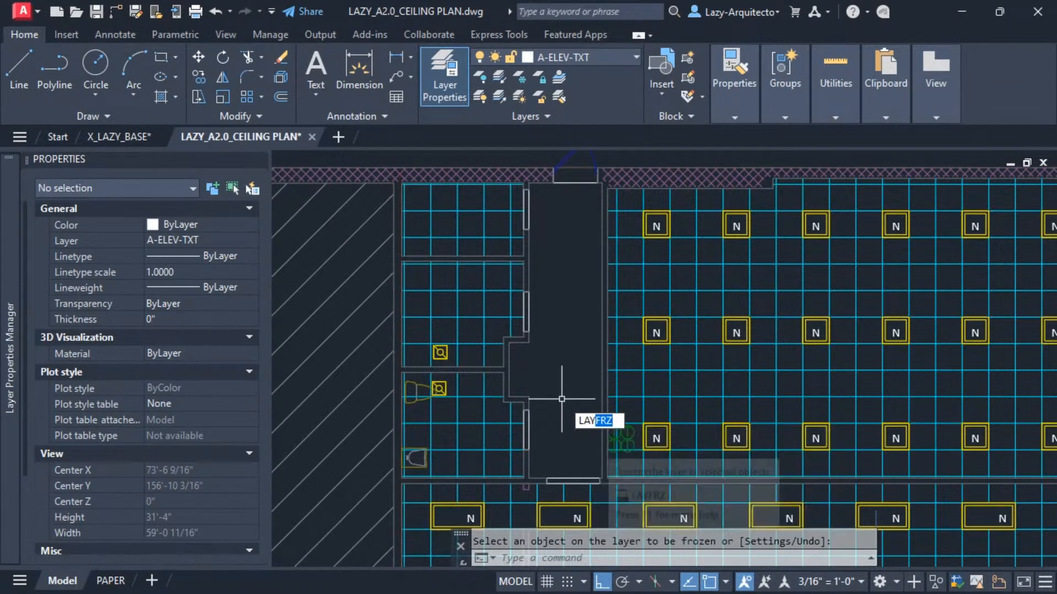
{"action": "scroll", "coordinate": [405, 409], "scroll_direction": "up", "scroll_amount": 4}
{"action": "middle_click_drag", "start_coordinate": [405, 408], "coordinate": [430, 325]}
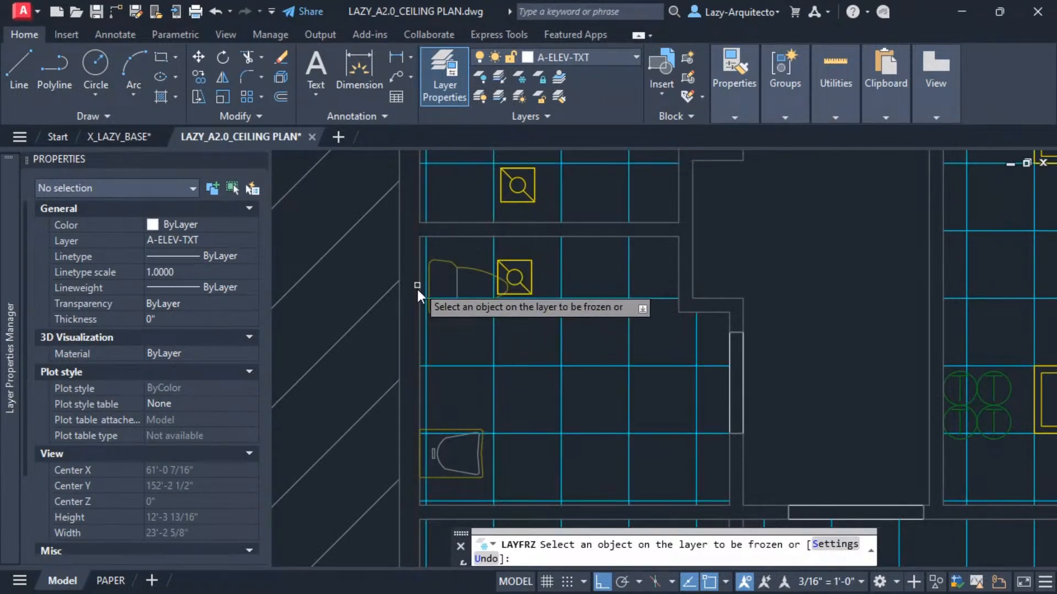
{"action": "left_click", "coordinate": [457, 279]}
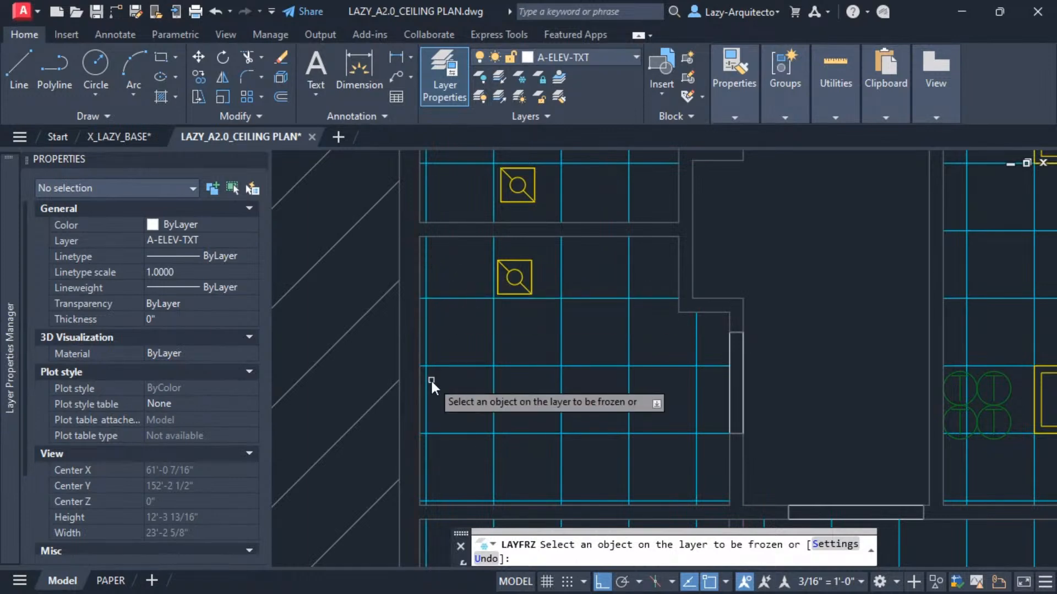
{"action": "key", "text": "ctrl+z"}
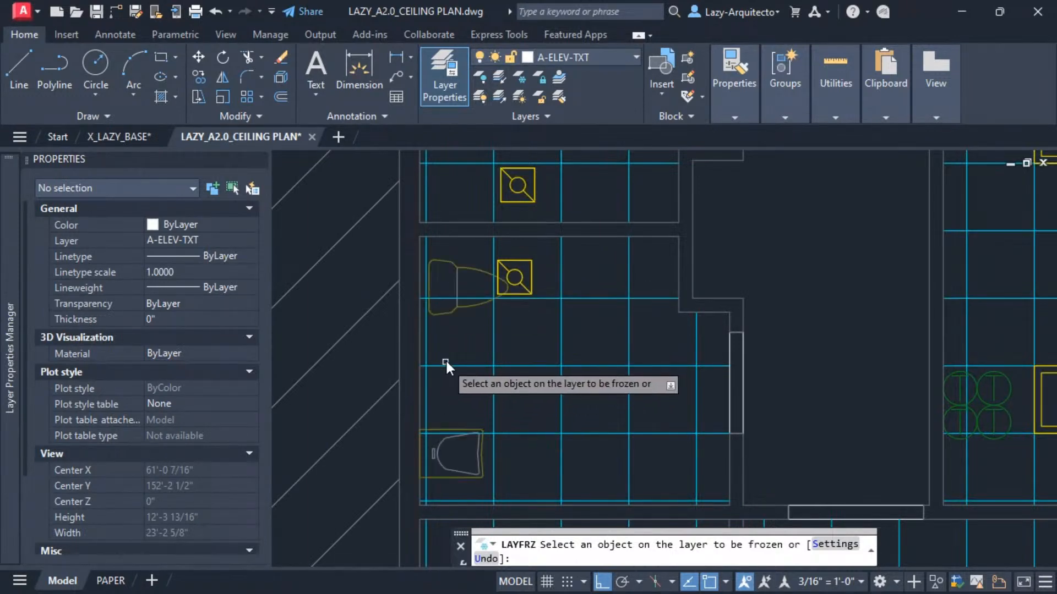
{"action": "key", "text": "Escape"}
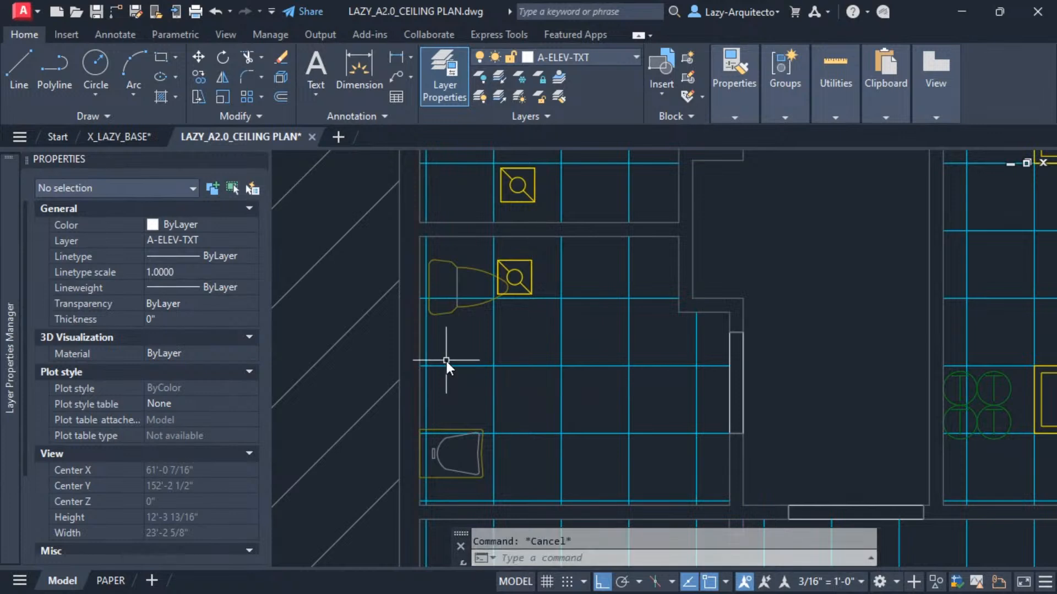
Undo the view changes and the previous LAYFRZ layer freeze.
{"action": "scroll", "coordinate": [447, 368], "scroll_direction": "down", "scroll_amount": 2}
{"action": "scroll", "coordinate": [539, 382], "scroll_direction": "down", "scroll_amount": 3}
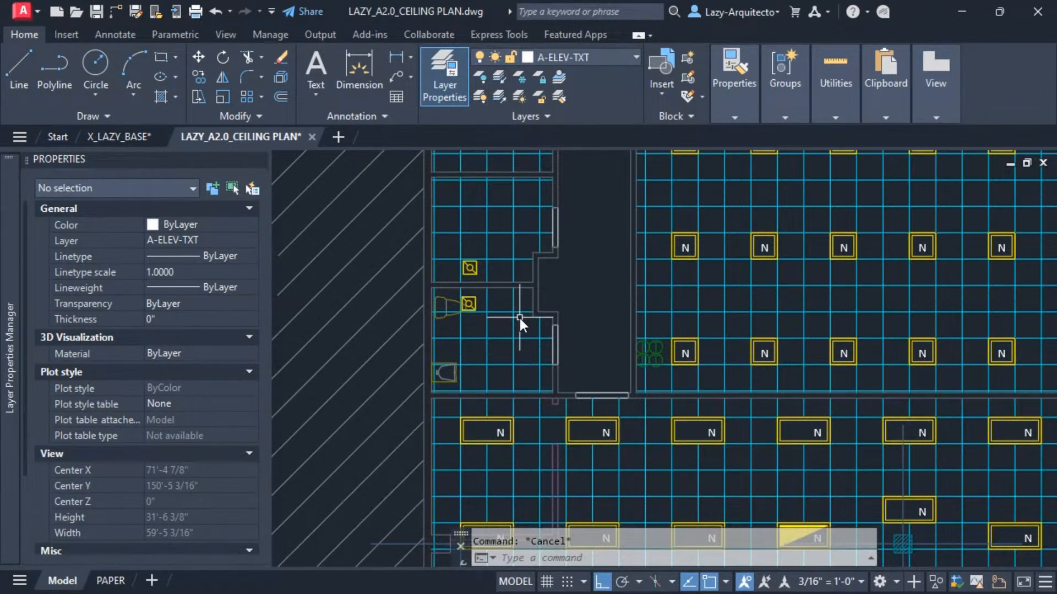
{"action": "middle_click_drag", "start_coordinate": [527, 306], "coordinate": [502, 328]}
{"action": "key", "text": "ctrl+z"}
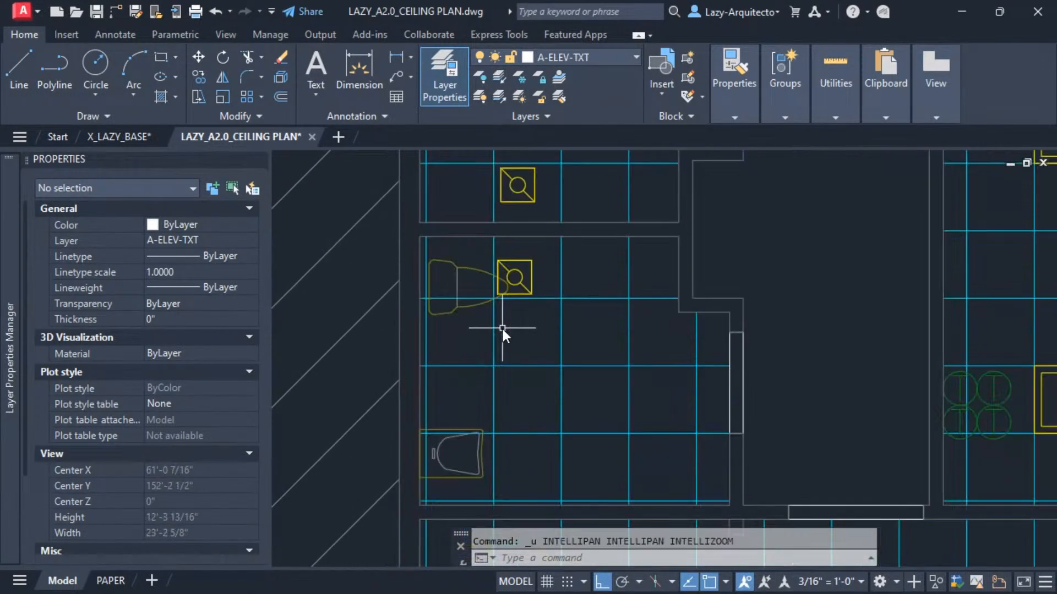
{"action": "key", "text": "ctrl+z"}
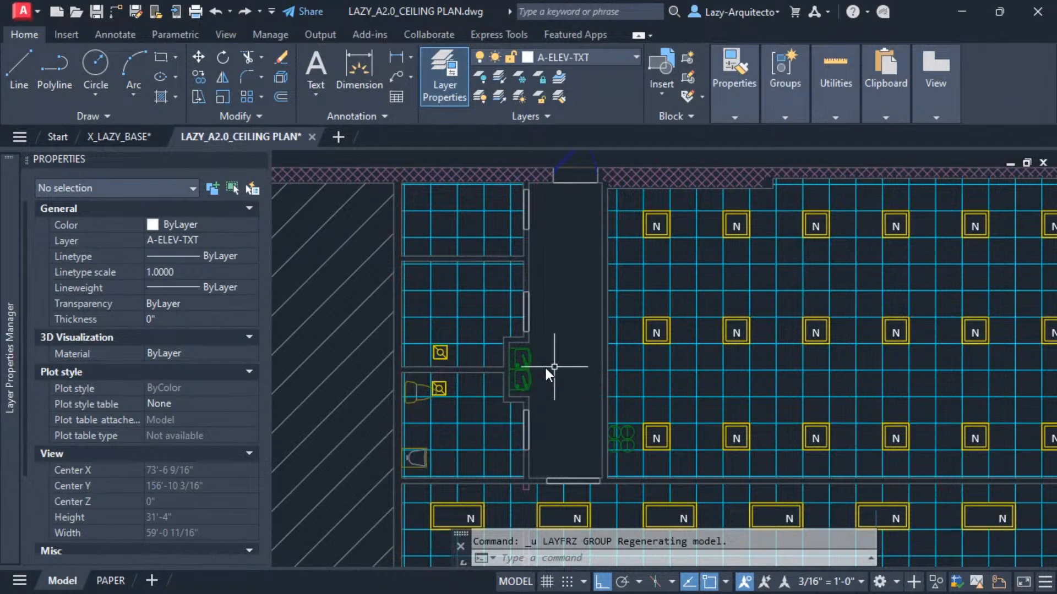
{"action": "left_click", "coordinate": [529, 367]}
{"action": "key", "text": "Escape"}
{"action": "middle_click_drag", "start_coordinate": [557, 359], "coordinate": [537, 340]}
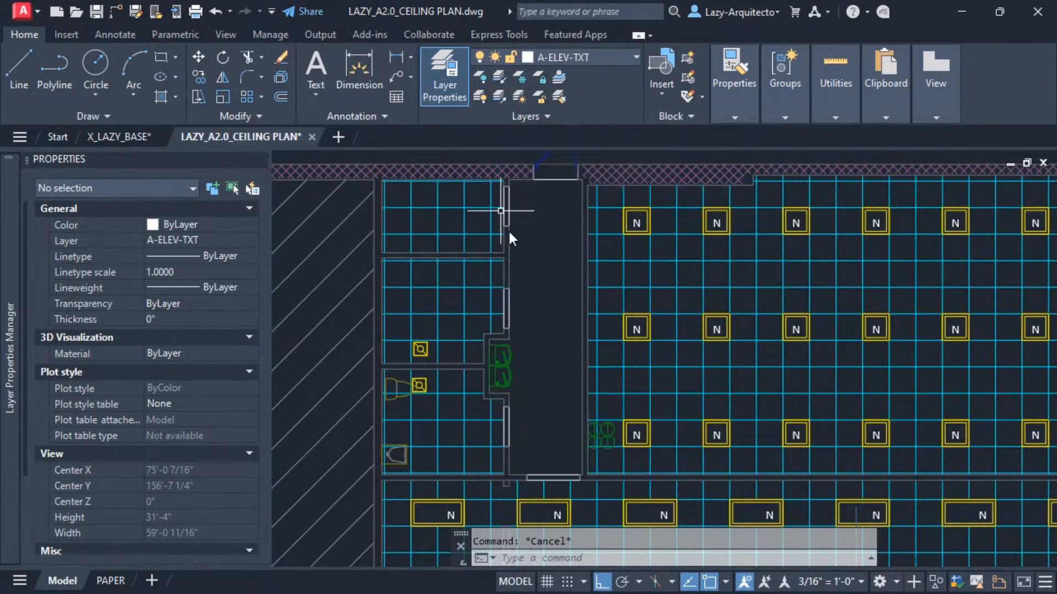
{"action": "middle_click_drag", "start_coordinate": [550, 295], "coordinate": [514, 324]}
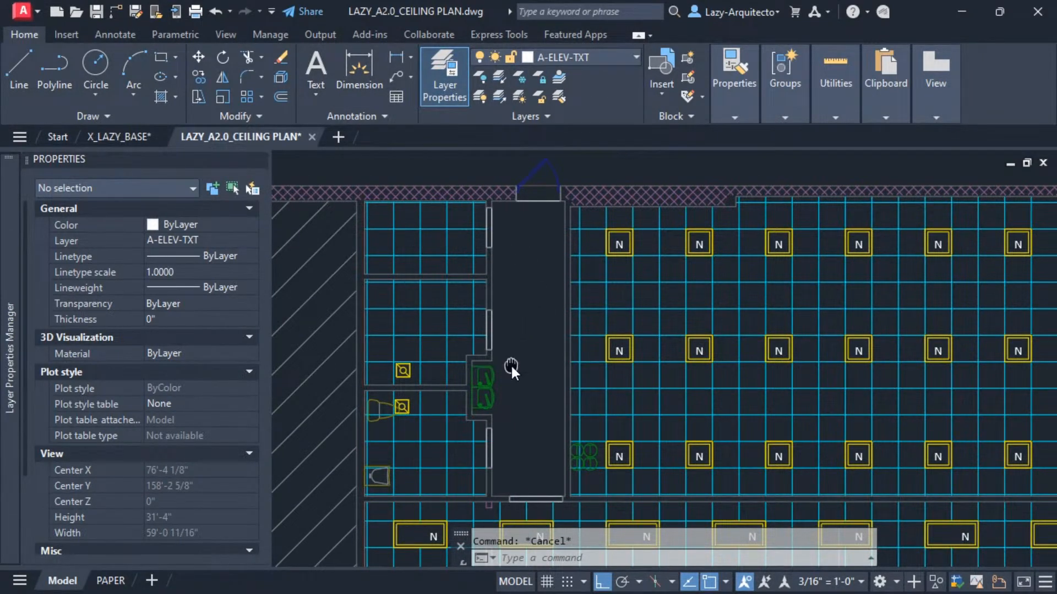
{"action": "mouse_move", "coordinate": [511, 364]}
{"action": "middle_mouse_down"}
{"action": "mouse_move", "coordinate": [512, 353]}
{"action": "mouse_move", "coordinate": [503, 356]}
{"action": "middle_mouse_up"}
Open the Customize User Interface dialog with the CUI command and reposition it.
{"action": "type", "text": "CUI"}
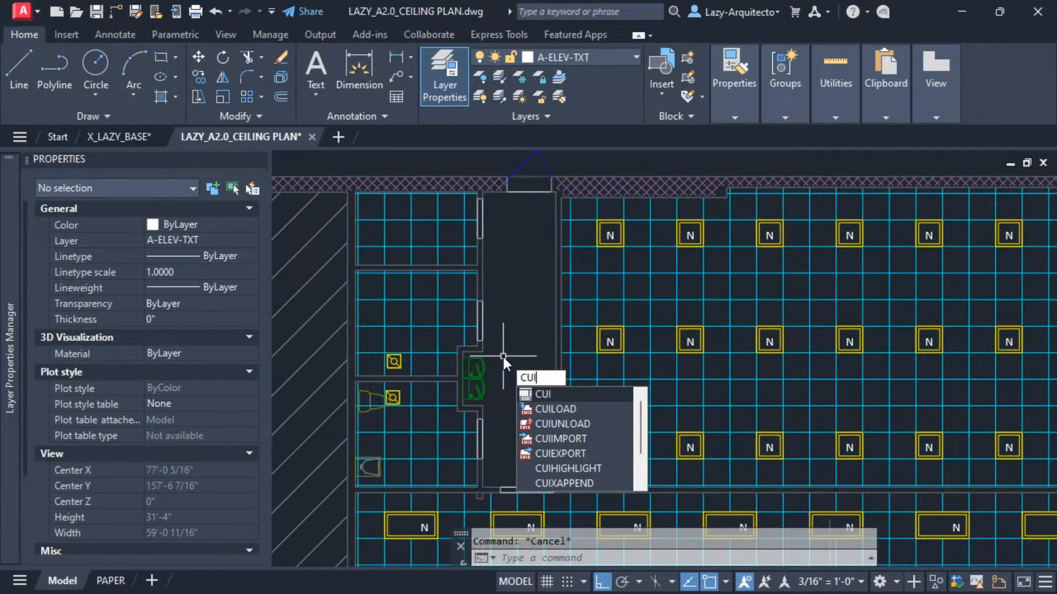
{"action": "key", "text": "Return"}
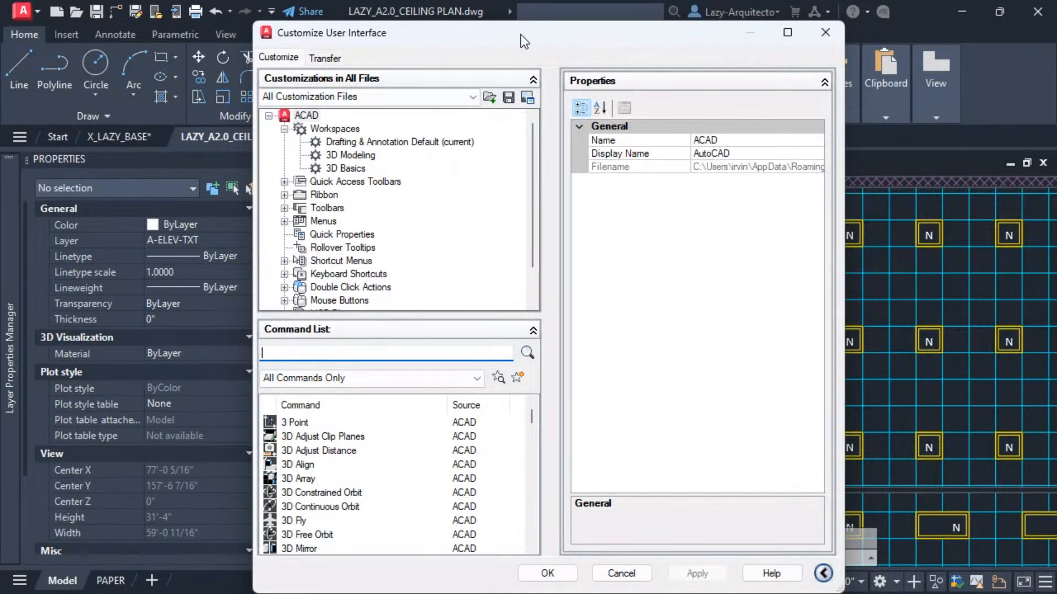
{"action": "left_click_drag", "start_coordinate": [521, 37], "coordinate": [535, 154]}
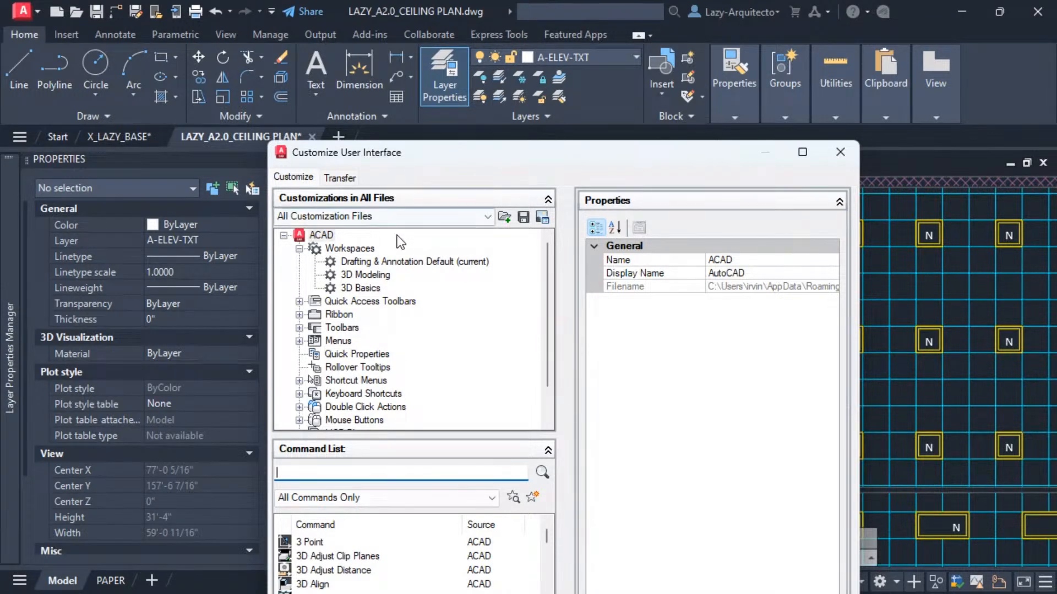
Duplicate the Drafting & Annotation Default workspace in the Customize User Interface workspaces list.
{"action": "left_click", "coordinate": [392, 262]}
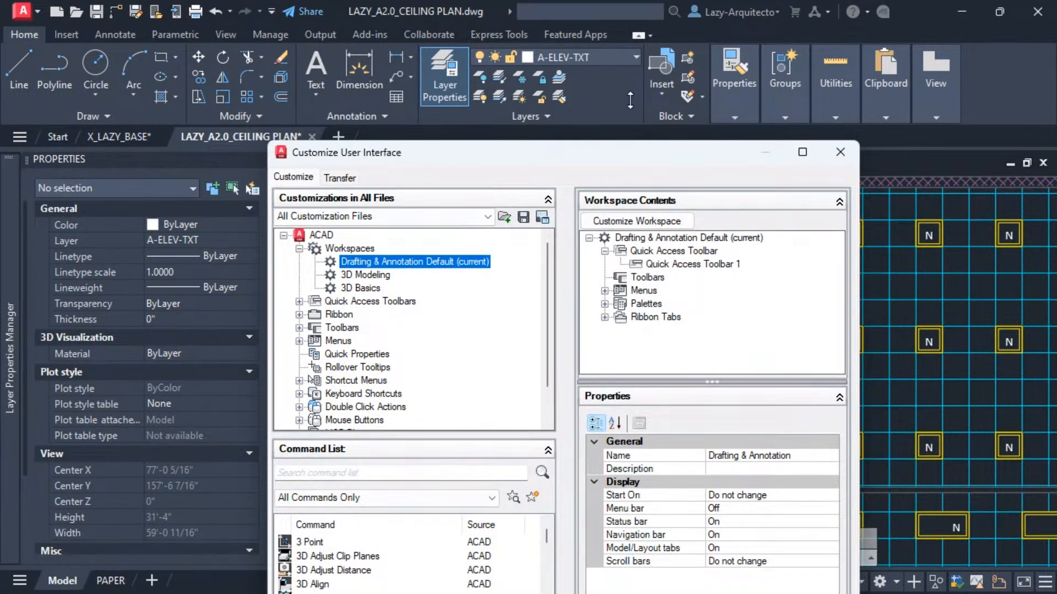
{"action": "right_click", "coordinate": [429, 262]}
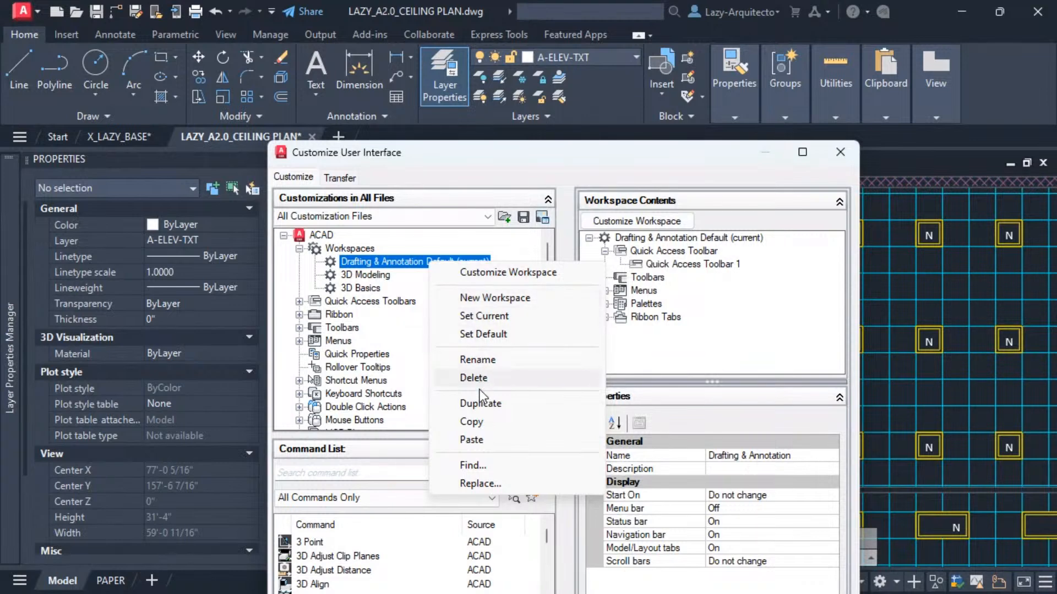
{"action": "left_click", "coordinate": [407, 261]}
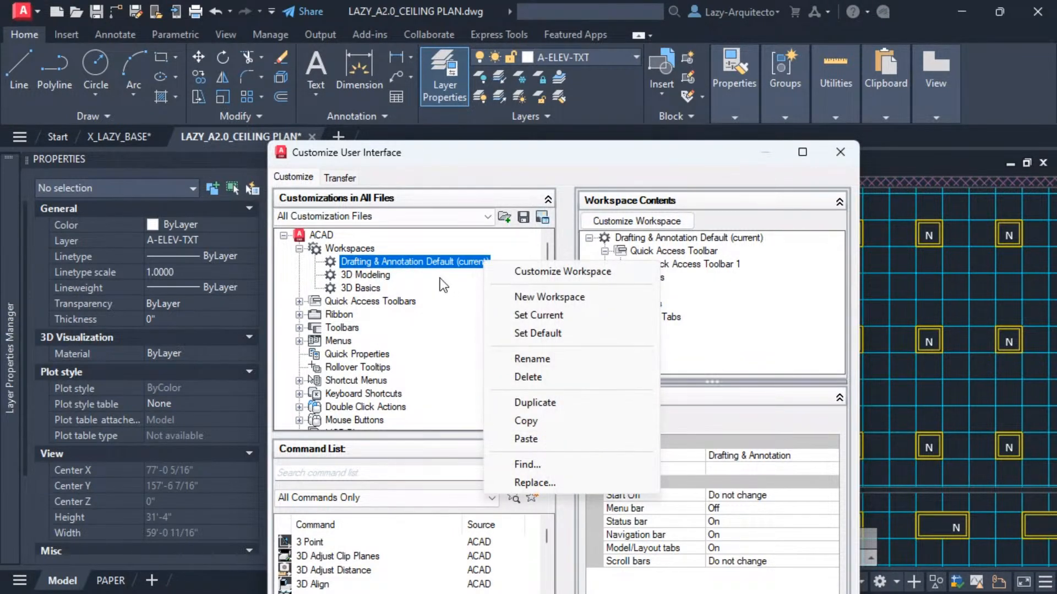
{"action": "left_click", "coordinate": [527, 404]}
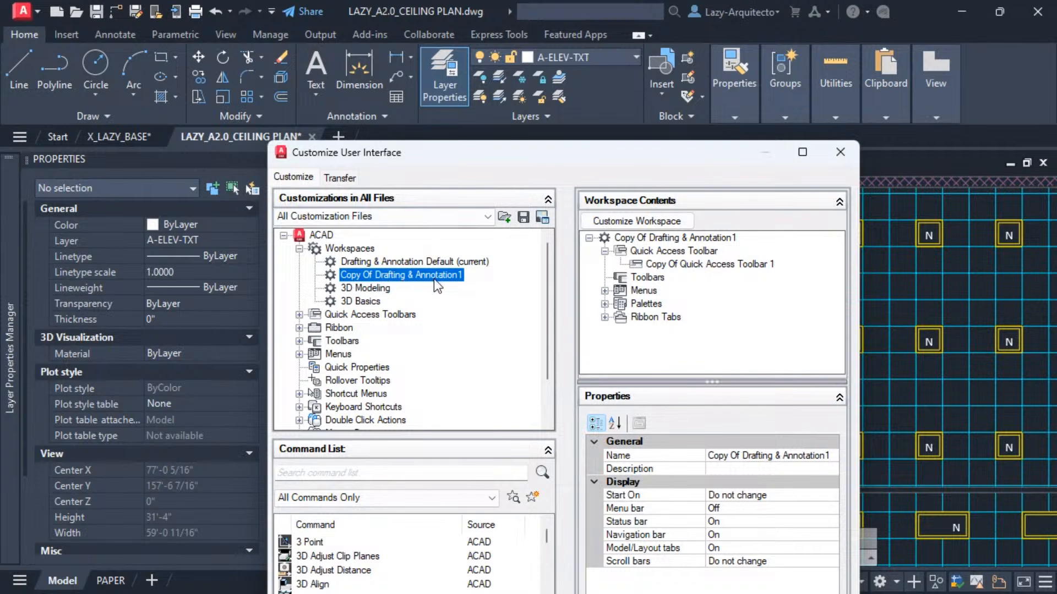
{"action": "right_click", "coordinate": [363, 279]}
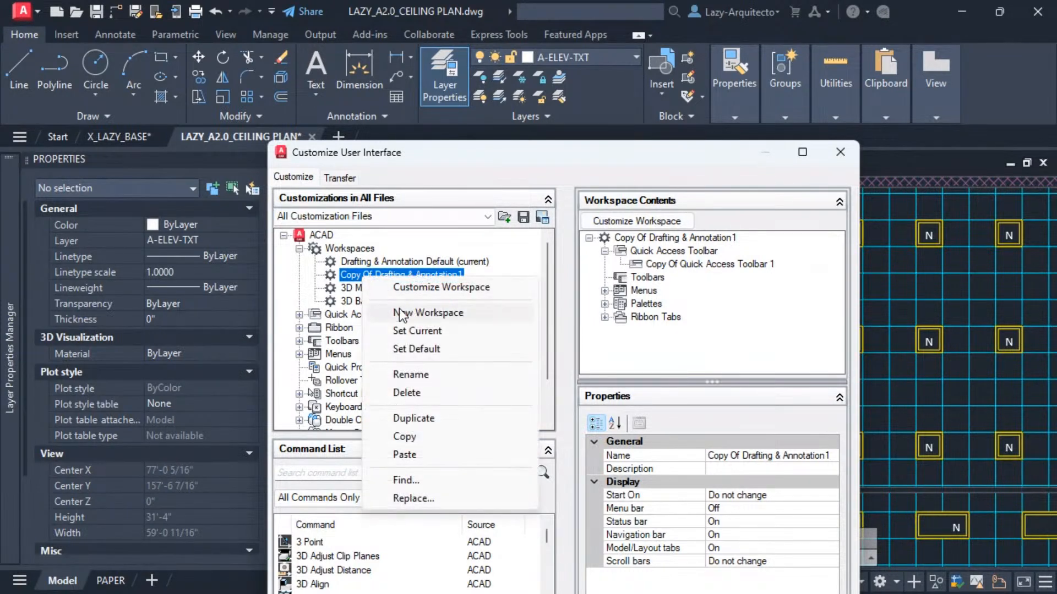
{"action": "left_click", "coordinate": [414, 374]}
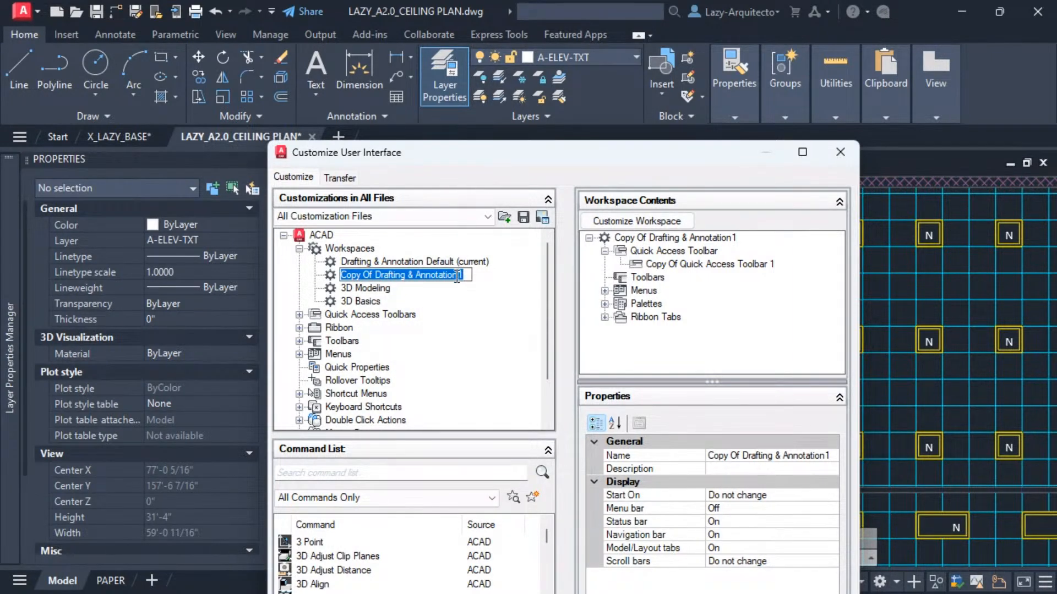
{"action": "left_click", "coordinate": [481, 277]}
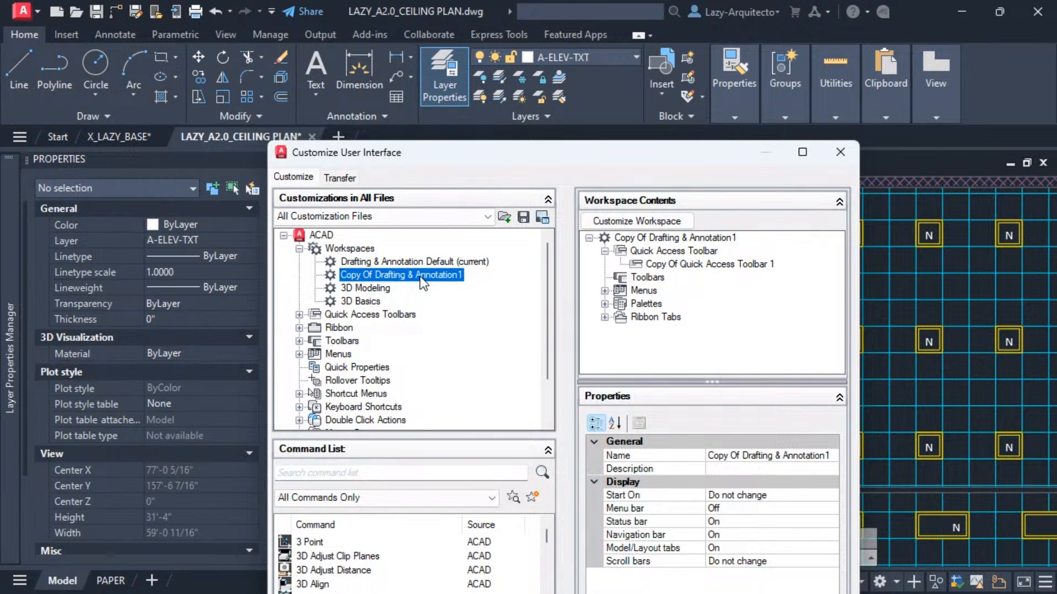
Set the duplicated workspace Copy Of Drafting & Annotation1 as the current workspace and reposition the dialog.
{"action": "right_click", "coordinate": [423, 284]}
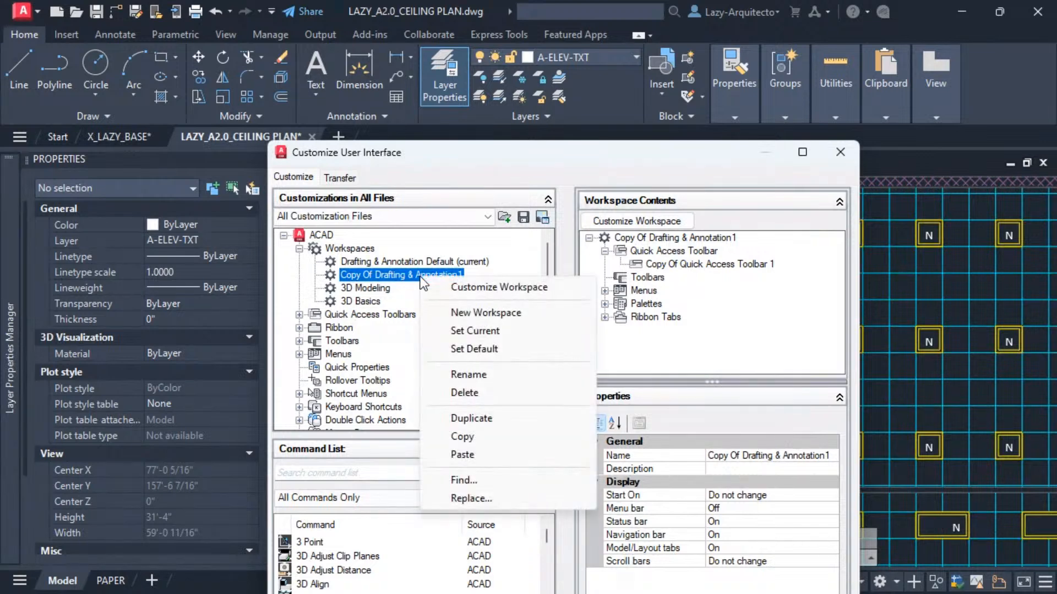
{"action": "left_click", "coordinate": [477, 330]}
{"action": "left_click_drag", "start_coordinate": [498, 153], "coordinate": [508, 66]}
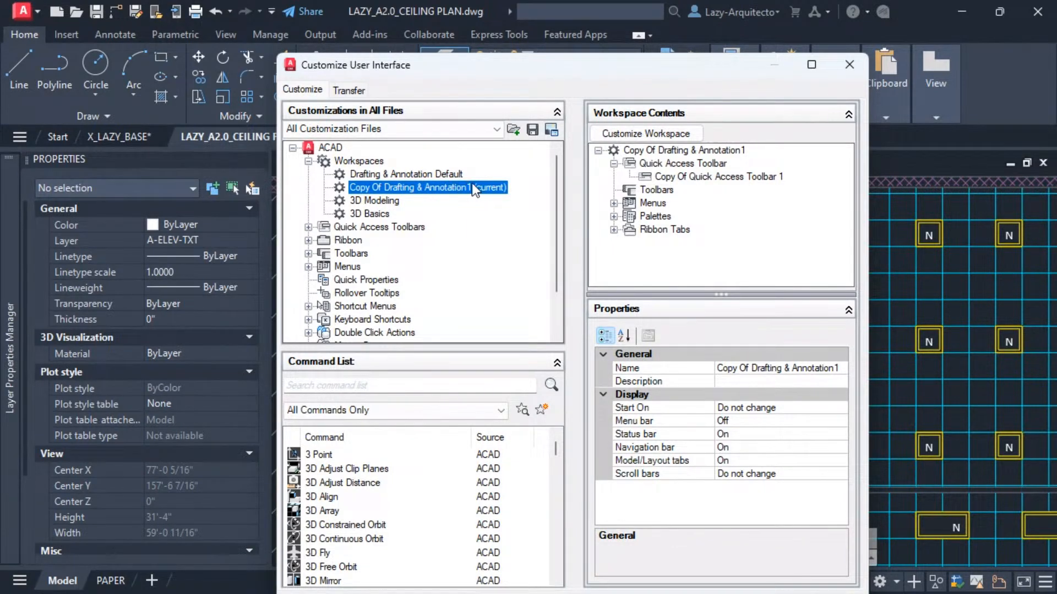
{"action": "left_click_drag", "start_coordinate": [488, 69], "coordinate": [486, 147]}
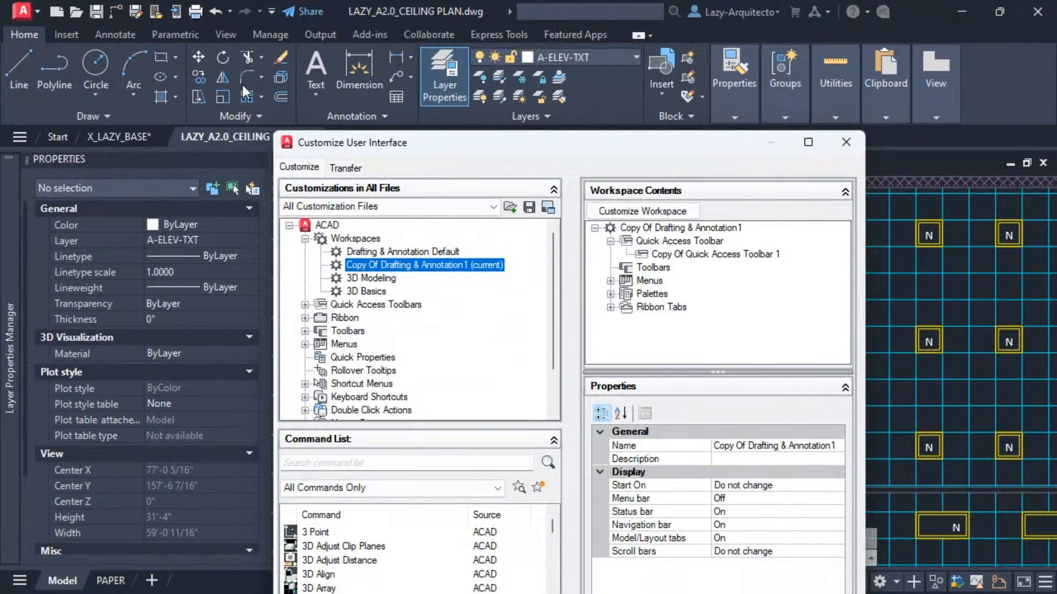
{"action": "mouse_move", "coordinate": [506, 144]}
{"action": "left_mouse_down"}
{"action": "mouse_move", "coordinate": [506, 111]}
{"action": "mouse_move", "coordinate": [500, 157]}
{"action": "left_mouse_up"}
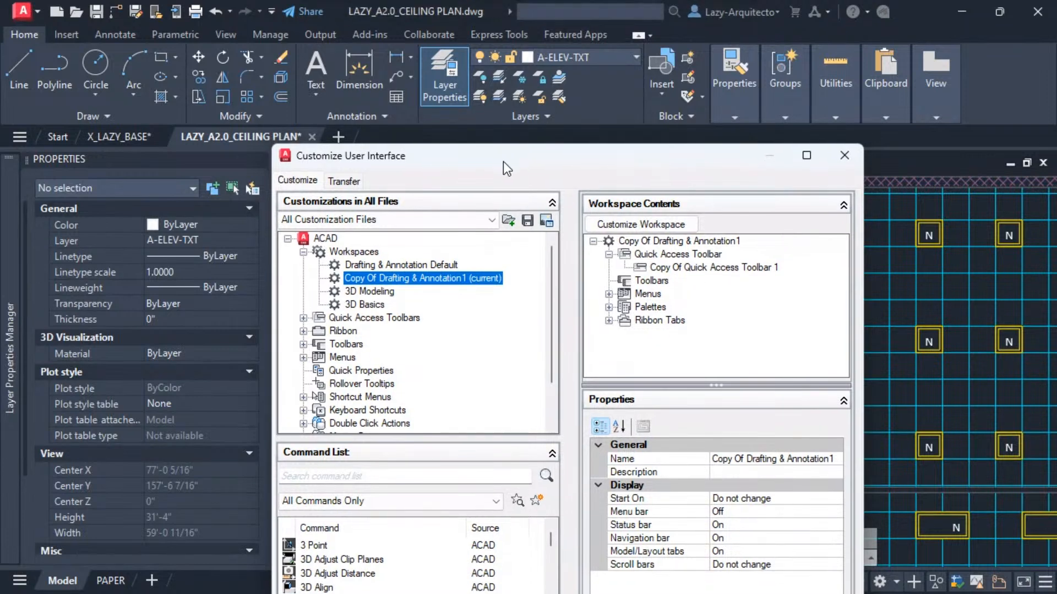
{"action": "left_click", "coordinate": [405, 265]}
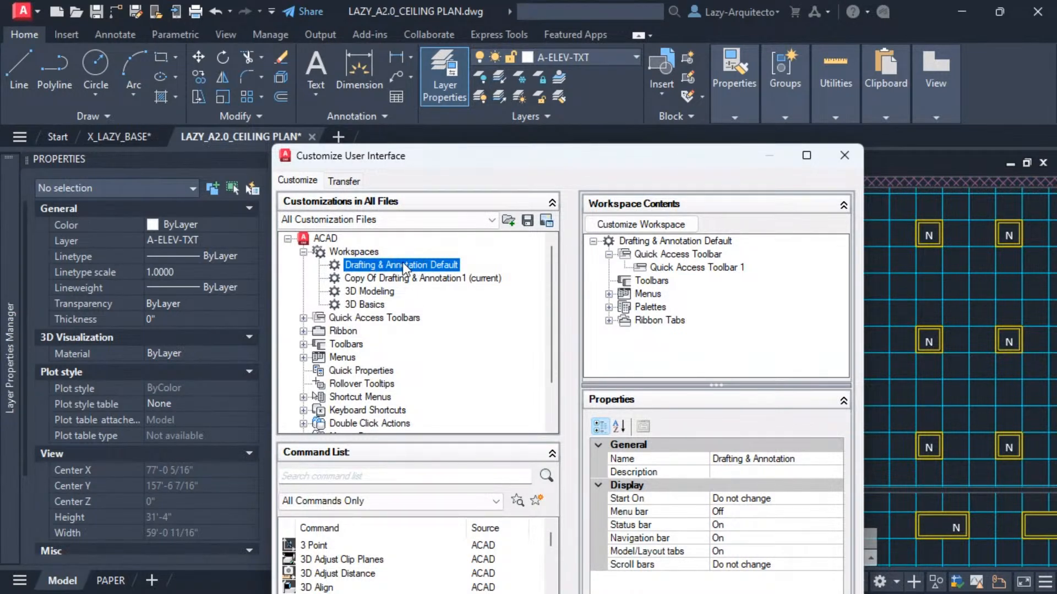
{"action": "right_click", "coordinate": [405, 265]}
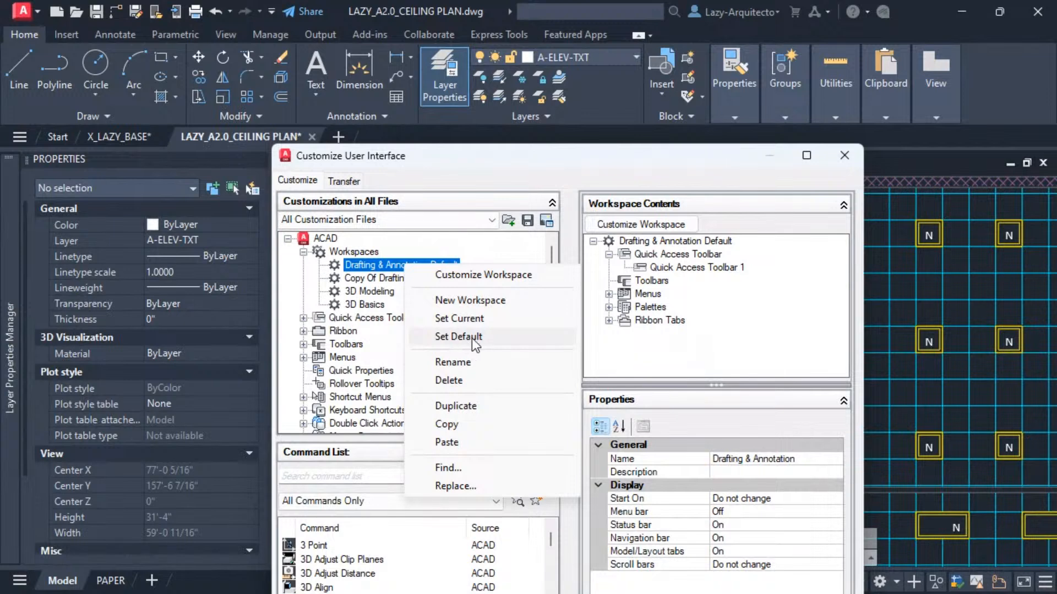
{"action": "key", "text": "Escape"}
{"action": "left_click", "coordinate": [406, 278]}
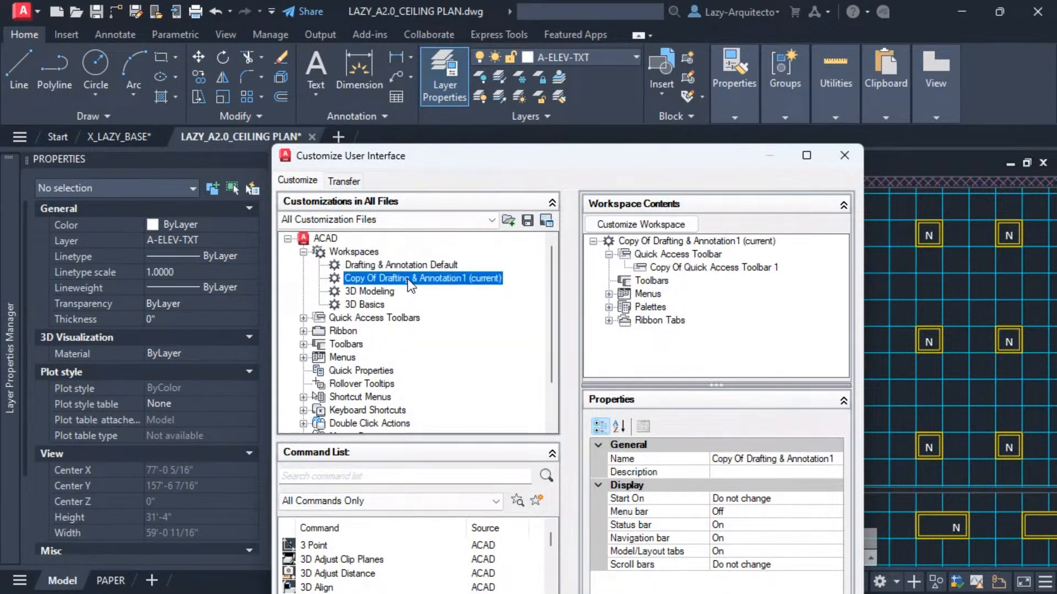
Expand the Ribbon node and its Panels list in the customizations tree.
{"action": "mouse_move", "coordinate": [521, 156]}
{"action": "left_mouse_down"}
{"action": "mouse_move", "coordinate": [537, 106]}
{"action": "mouse_move", "coordinate": [533, 143]}
{"action": "left_mouse_up"}
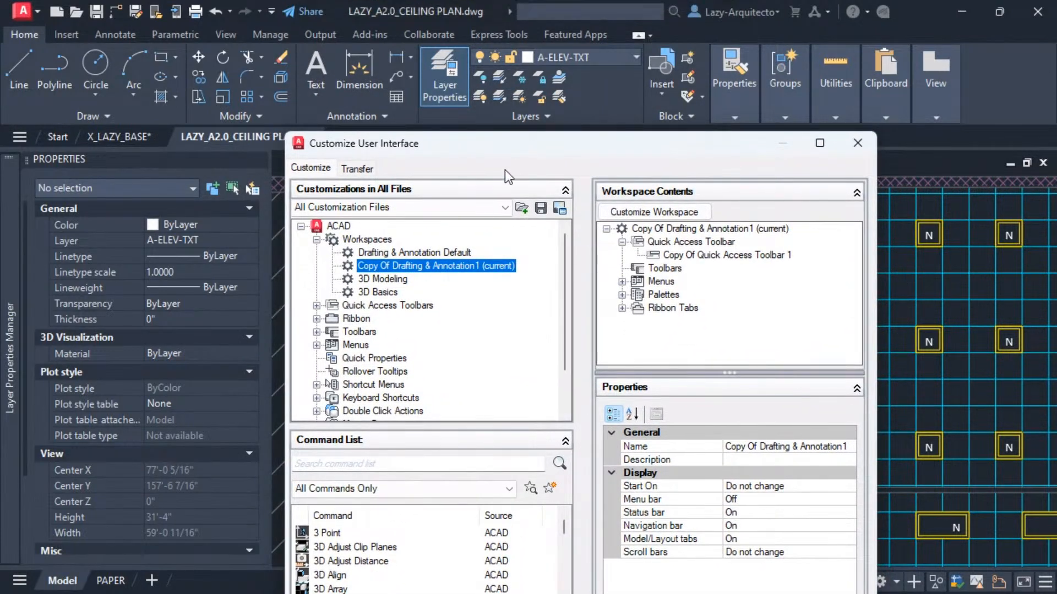
{"action": "left_click", "coordinate": [317, 319]}
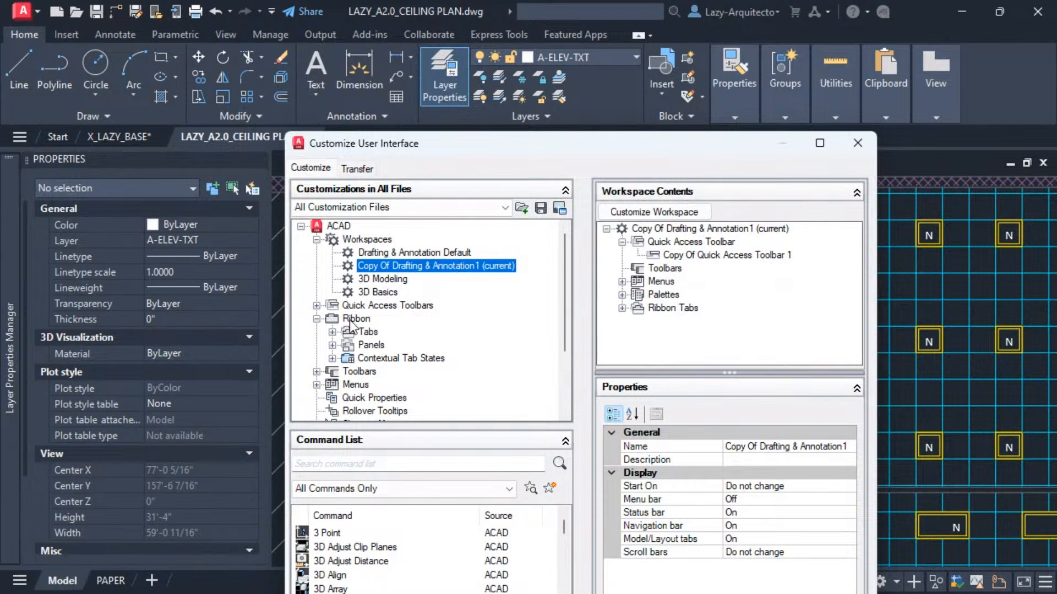
{"action": "left_click", "coordinate": [332, 345]}
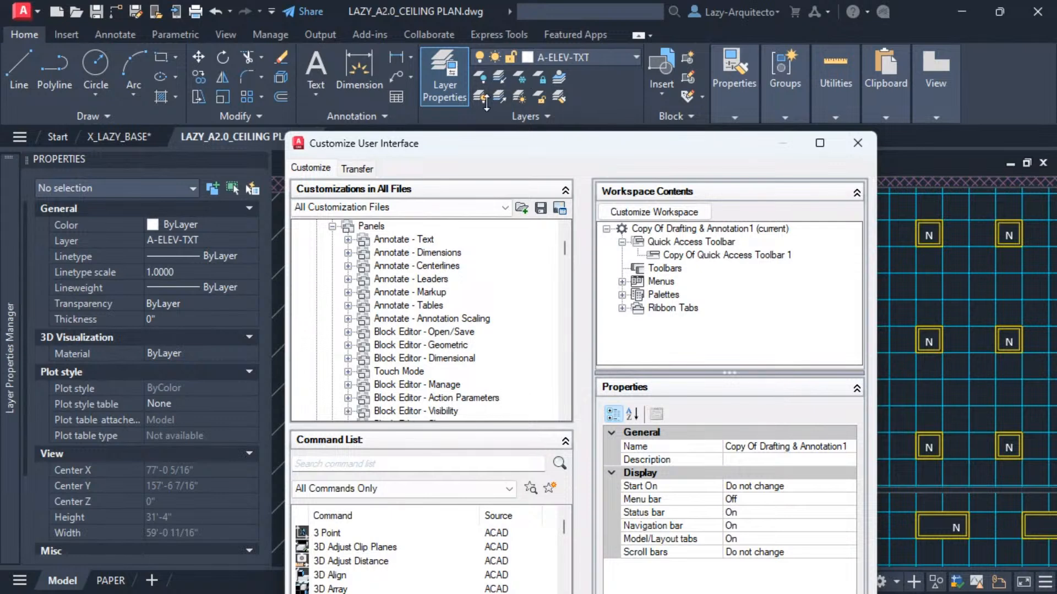
Find the Home - Layers ribbon panel in the Panels list, select it and expand it to show its rows.
{"action": "left_click_drag", "start_coordinate": [485, 144], "coordinate": [498, 124]}
{"action": "scroll", "coordinate": [422, 300], "scroll_direction": "down", "scroll_amount": 6}
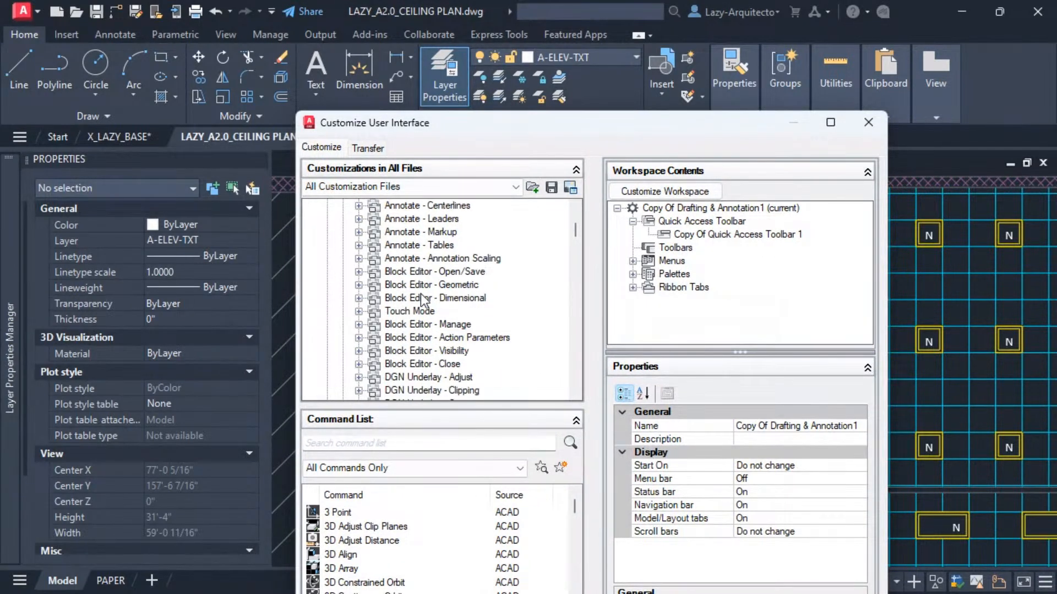
{"action": "scroll", "coordinate": [421, 300], "scroll_direction": "down", "scroll_amount": 1}
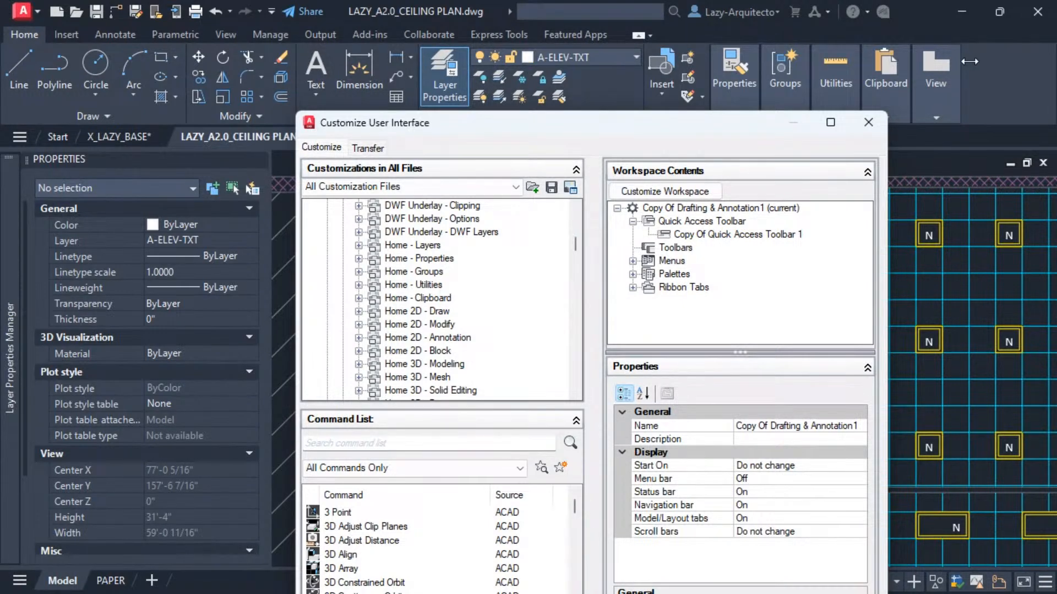
{"action": "left_click_drag", "start_coordinate": [428, 127], "coordinate": [426, 163]}
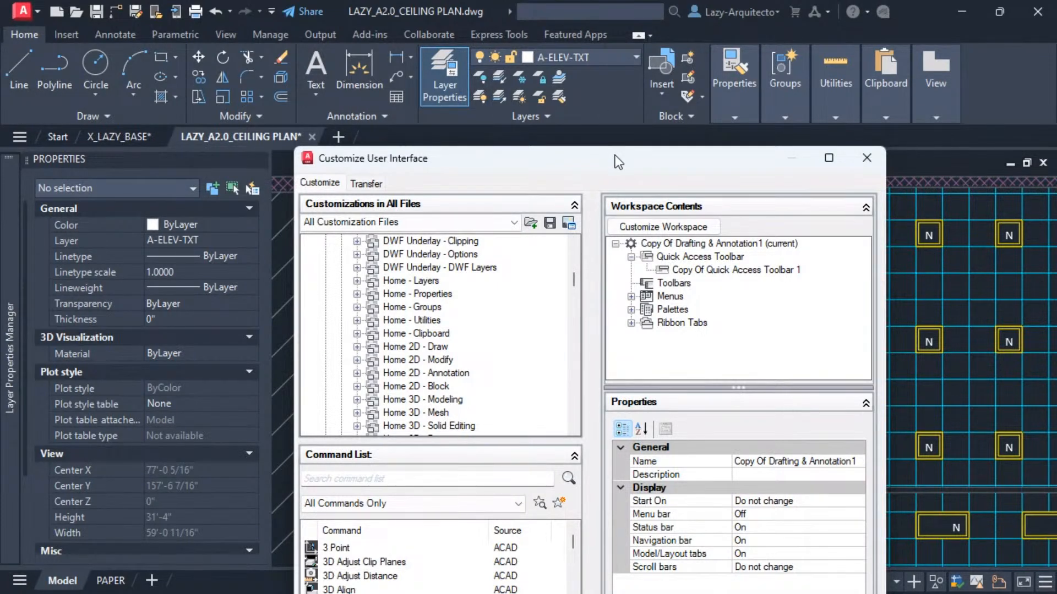
{"action": "left_click_drag", "start_coordinate": [617, 161], "coordinate": [634, 158]}
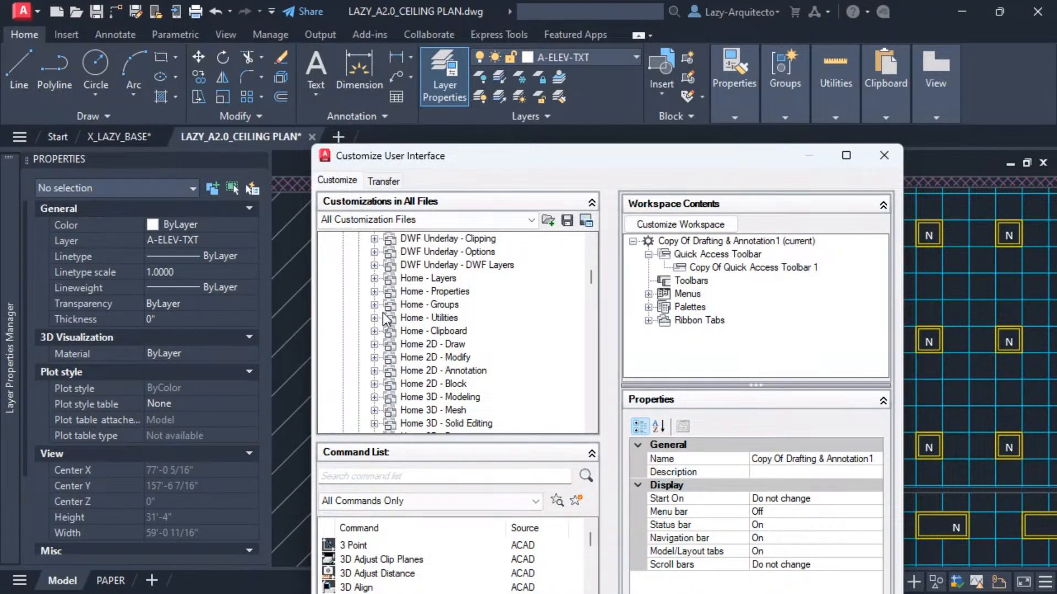
{"action": "scroll", "coordinate": [390, 313], "scroll_direction": "down", "scroll_amount": 1}
{"action": "scroll", "coordinate": [390, 312], "scroll_direction": "up", "scroll_amount": 1}
{"action": "scroll", "coordinate": [413, 306], "scroll_direction": "down", "scroll_amount": 1}
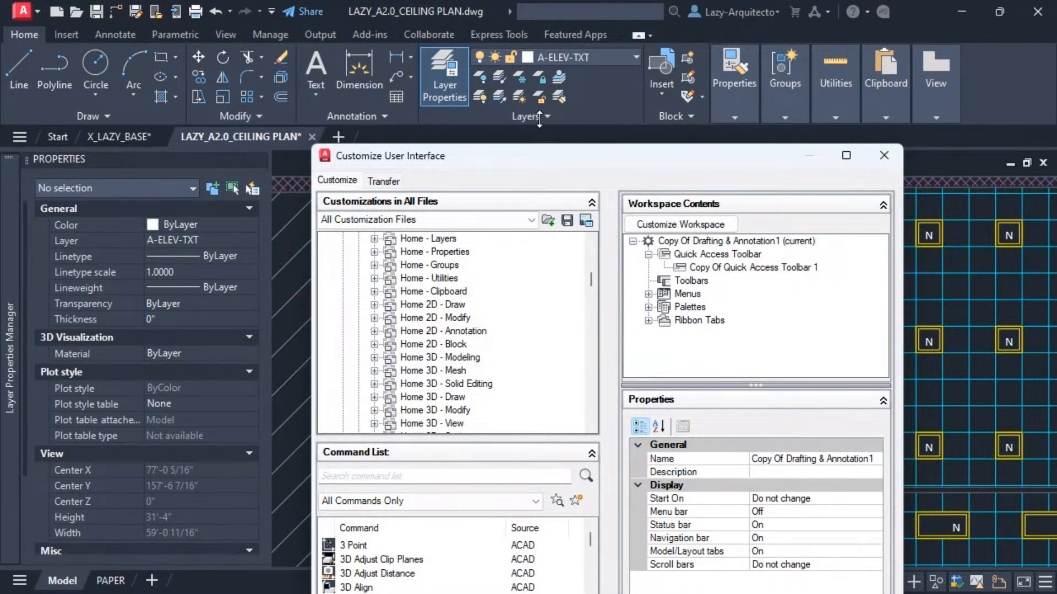
{"action": "scroll", "coordinate": [437, 348], "scroll_direction": "down", "scroll_amount": 1}
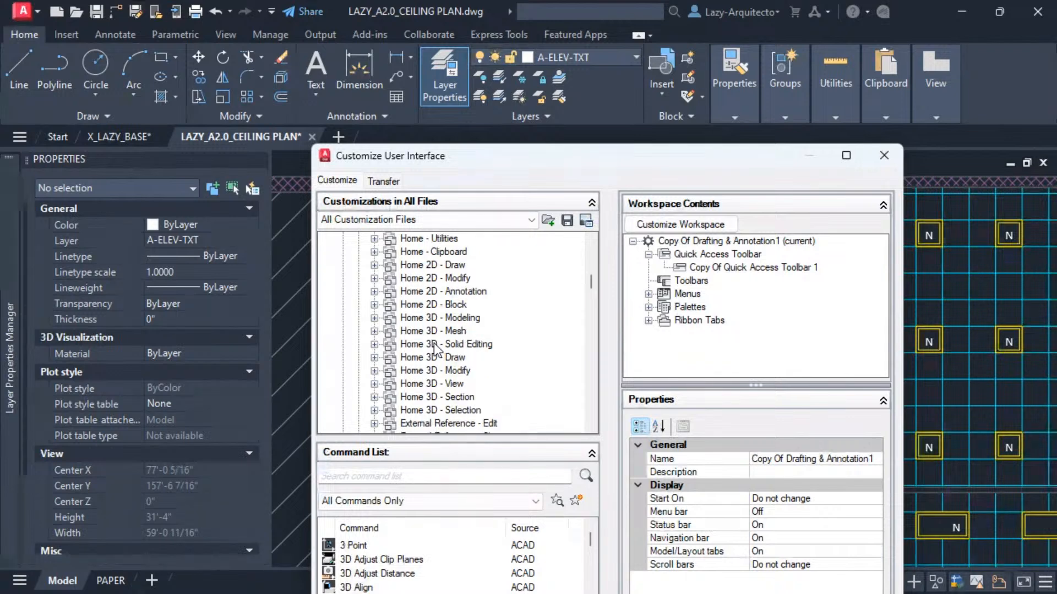
{"action": "scroll", "coordinate": [422, 327], "scroll_direction": "down", "scroll_amount": 1}
{"action": "scroll", "coordinate": [421, 330], "scroll_direction": "down", "scroll_amount": 2}
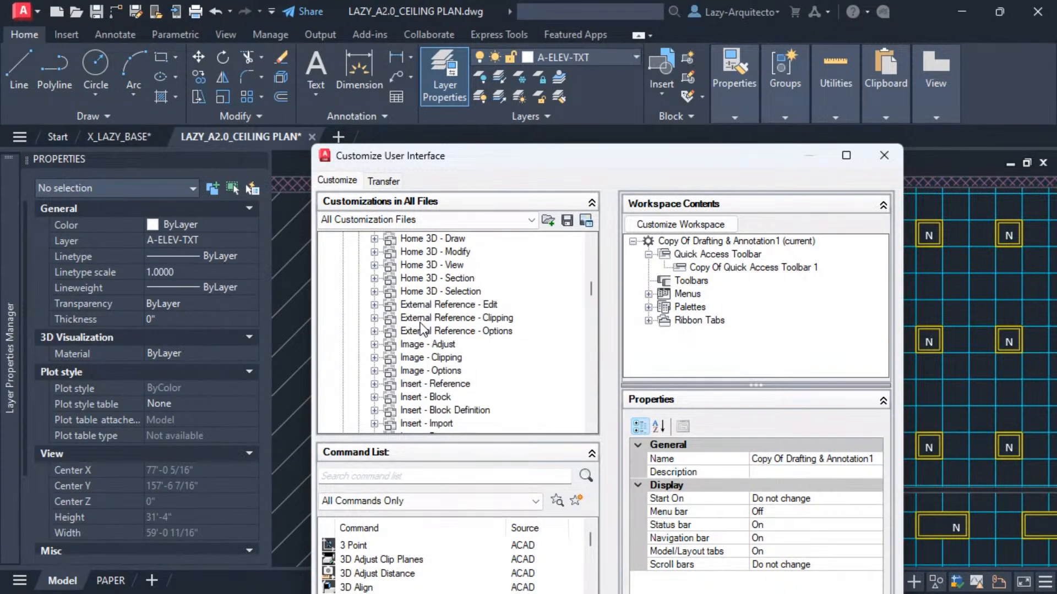
{"action": "scroll", "coordinate": [421, 336], "scroll_direction": "up", "scroll_amount": 2}
{"action": "scroll", "coordinate": [422, 360], "scroll_direction": "up", "scroll_amount": 1}
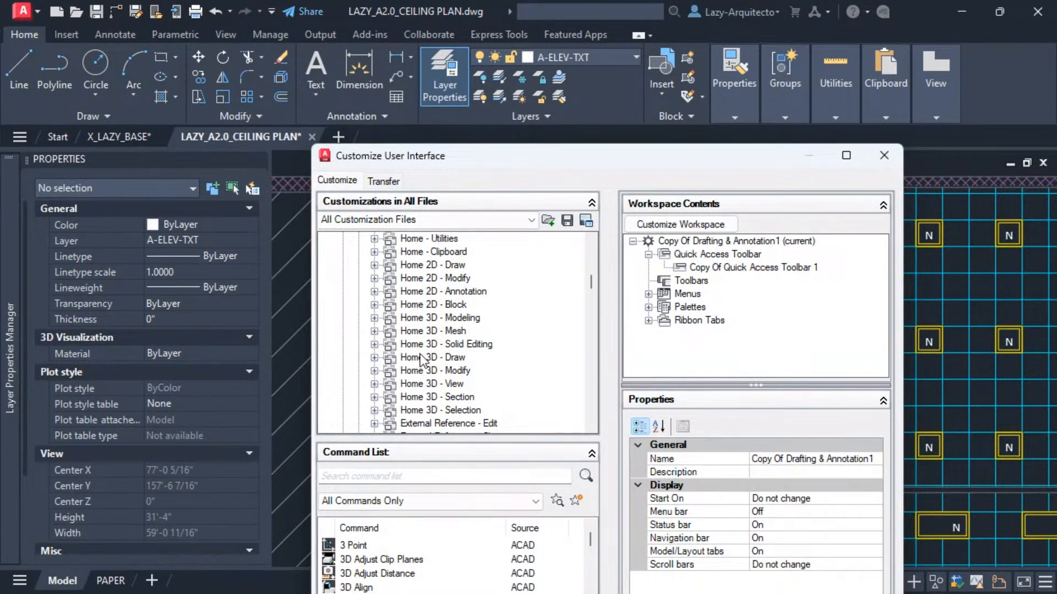
{"action": "scroll", "coordinate": [421, 358], "scroll_direction": "up", "scroll_amount": 2}
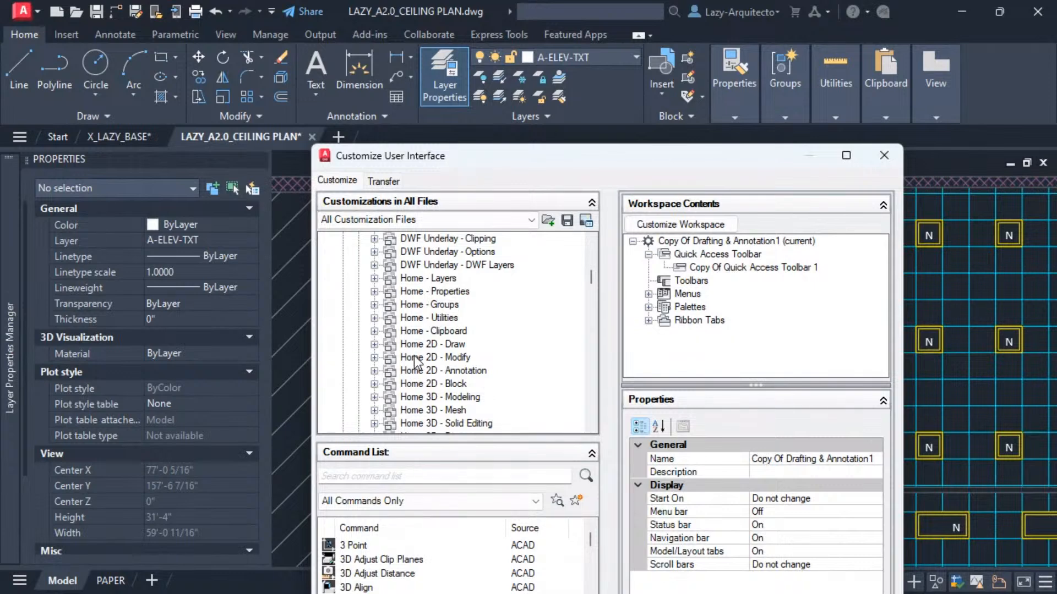
{"action": "left_click", "coordinate": [420, 279]}
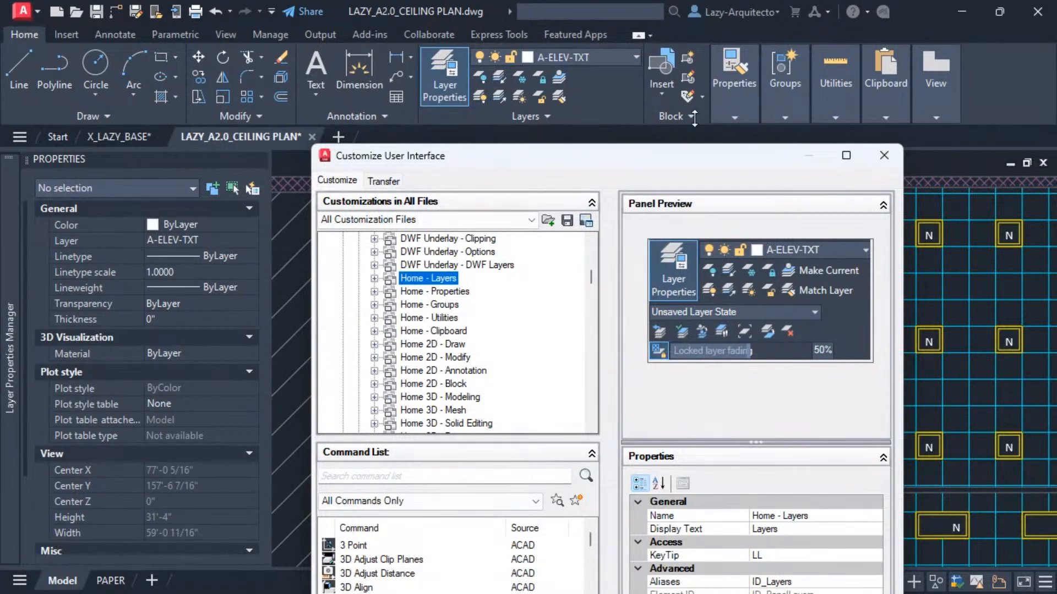
{"action": "scroll", "coordinate": [419, 309], "scroll_direction": "up", "scroll_amount": 2}
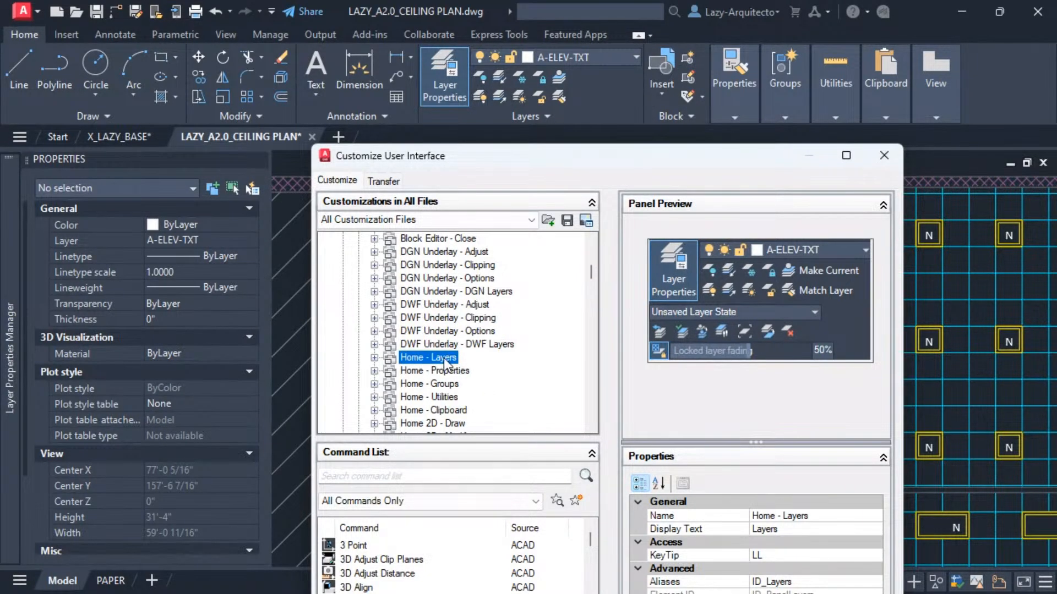
{"action": "left_click", "coordinate": [374, 359]}
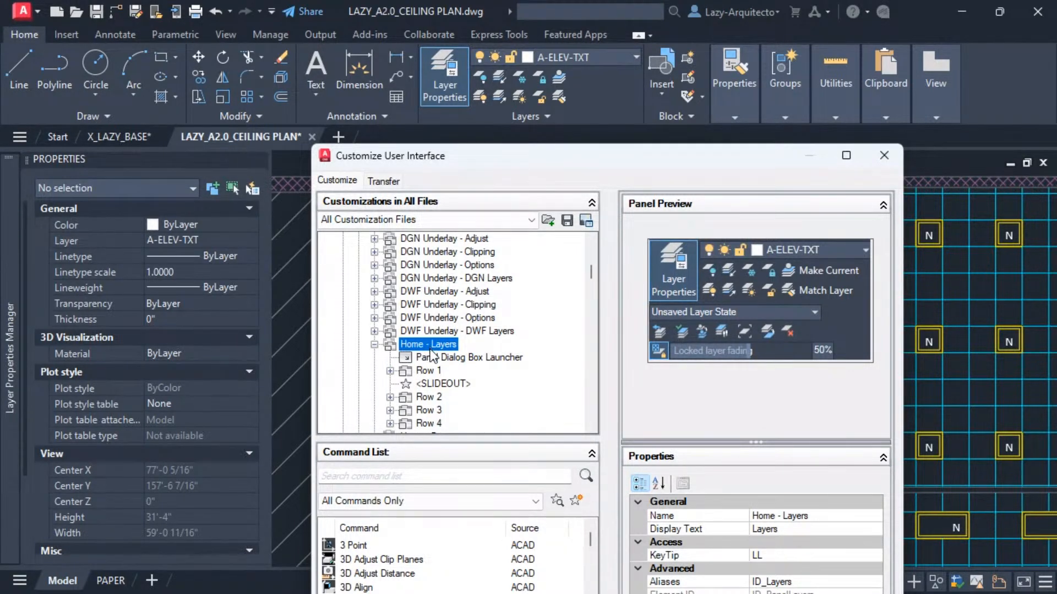
Browse to the Home 2D - Block panel and select its Edit Attributes button in the panel preview.
{"action": "scroll", "coordinate": [430, 357], "scroll_direction": "down", "scroll_amount": 4}
{"action": "scroll", "coordinate": [435, 357], "scroll_direction": "up", "scroll_amount": 3}
{"action": "scroll", "coordinate": [444, 364], "scroll_direction": "up", "scroll_amount": 1}
{"action": "scroll", "coordinate": [441, 363], "scroll_direction": "up", "scroll_amount": 2}
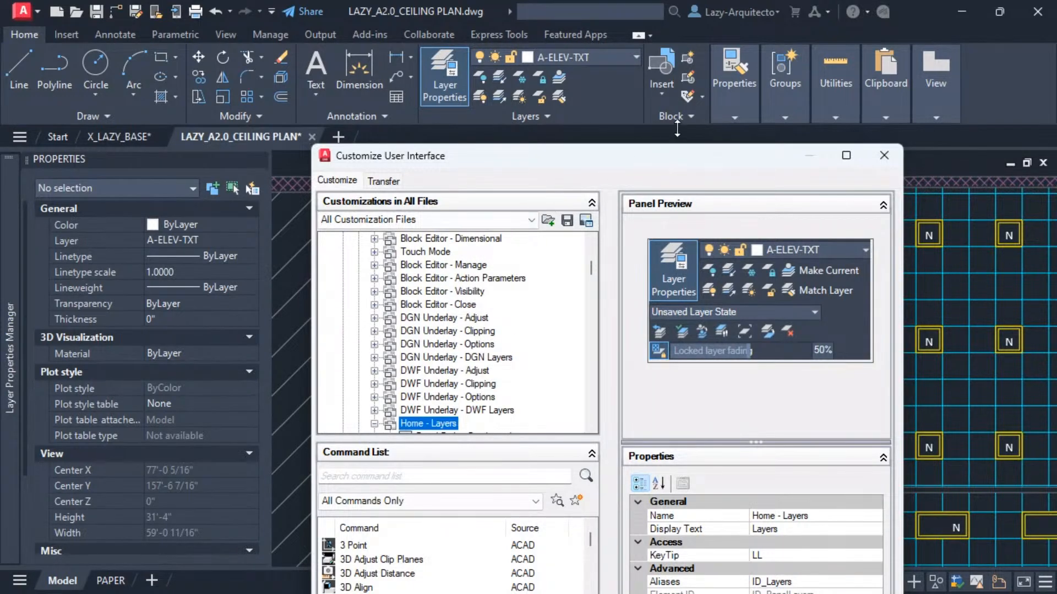
{"action": "scroll", "coordinate": [390, 373], "scroll_direction": "up", "scroll_amount": 1}
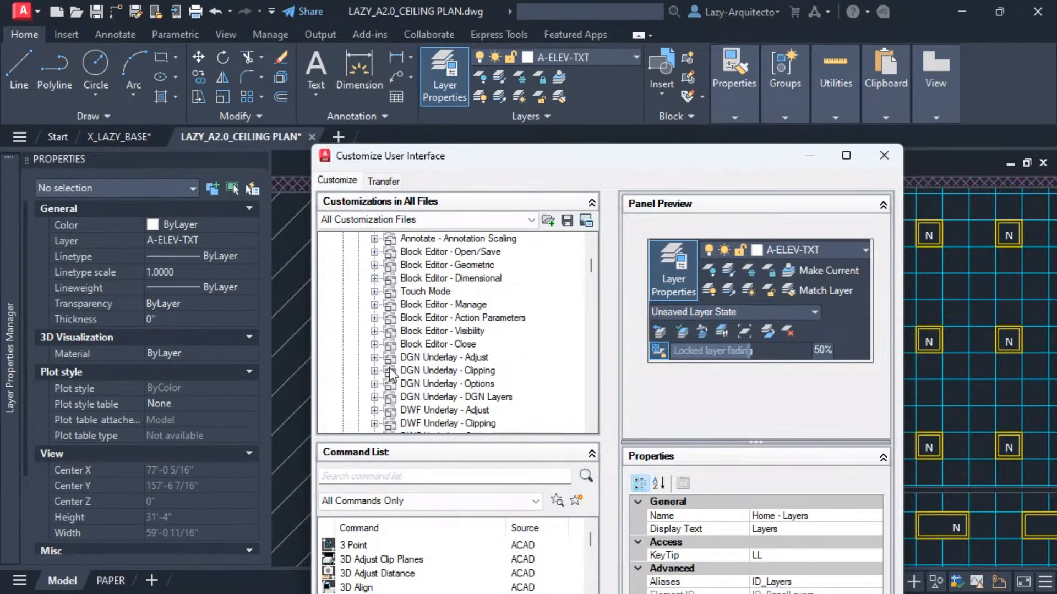
{"action": "scroll", "coordinate": [410, 365], "scroll_direction": "down", "scroll_amount": 7}
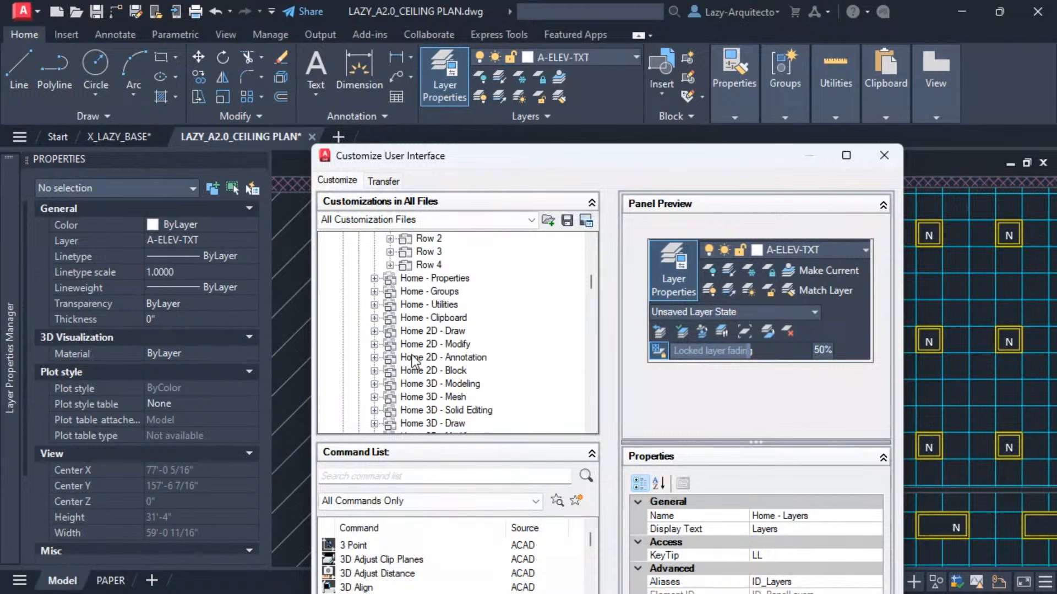
{"action": "scroll", "coordinate": [449, 324], "scroll_direction": "down", "scroll_amount": 1}
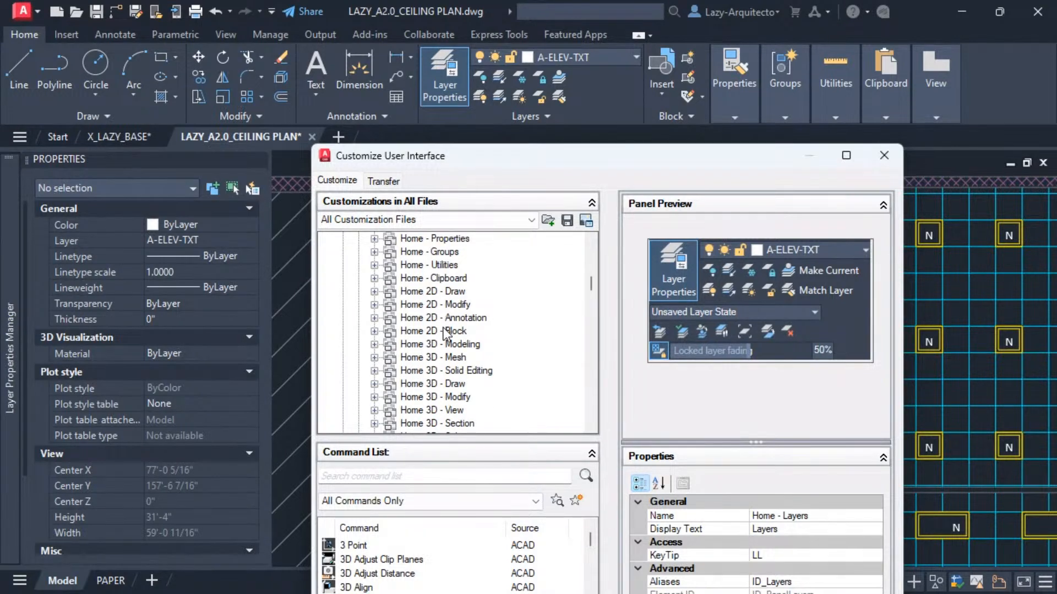
{"action": "left_click", "coordinate": [417, 330]}
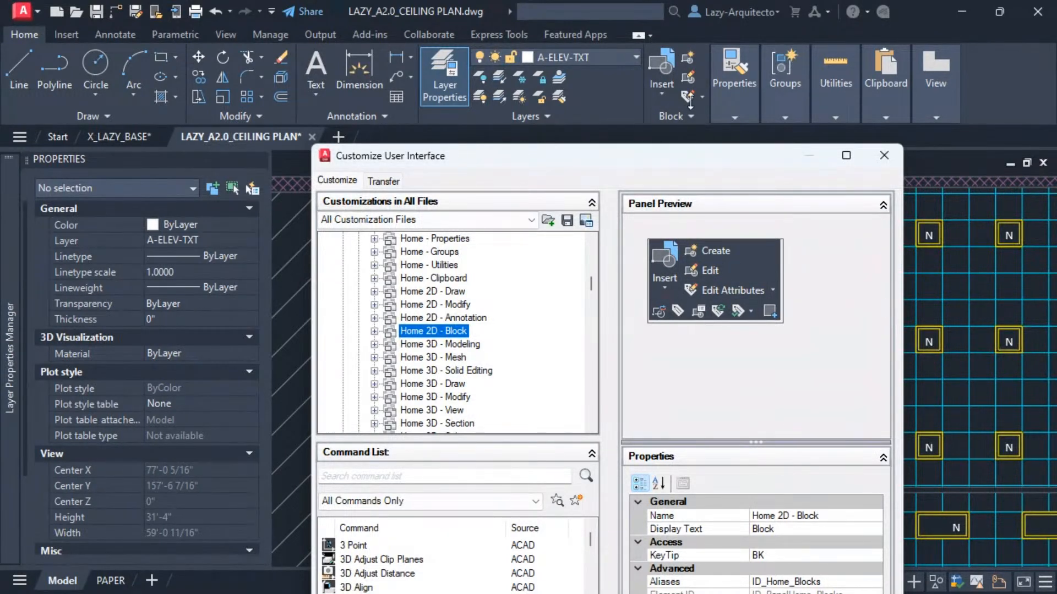
{"action": "left_click", "coordinate": [775, 294]}
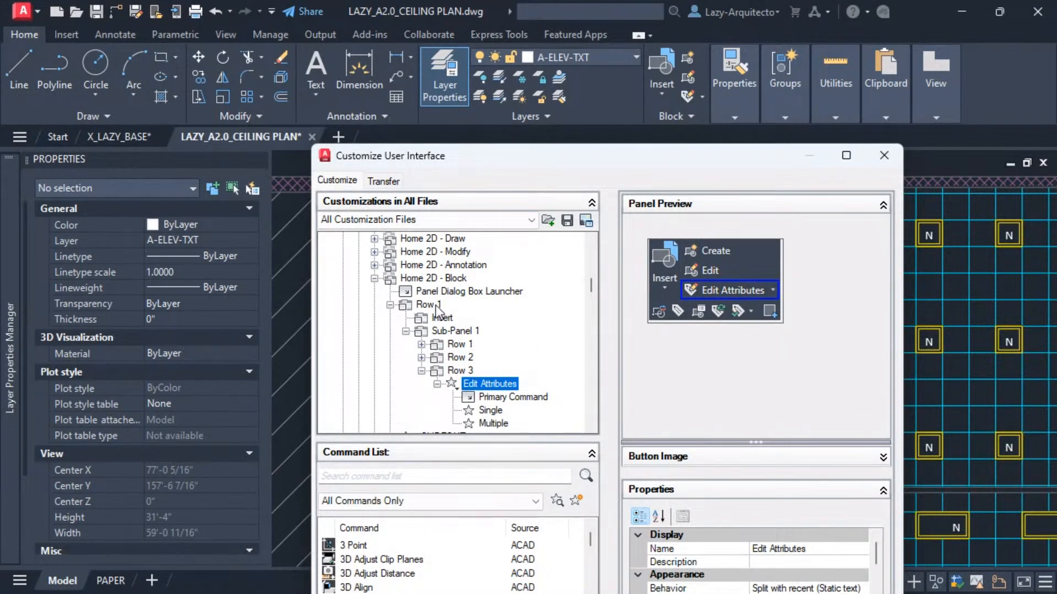
Duplicate the Edit Attributes split button in Row 3 of the Home 2D - Block panel.
{"action": "scroll", "coordinate": [483, 361], "scroll_direction": "down", "scroll_amount": 2}
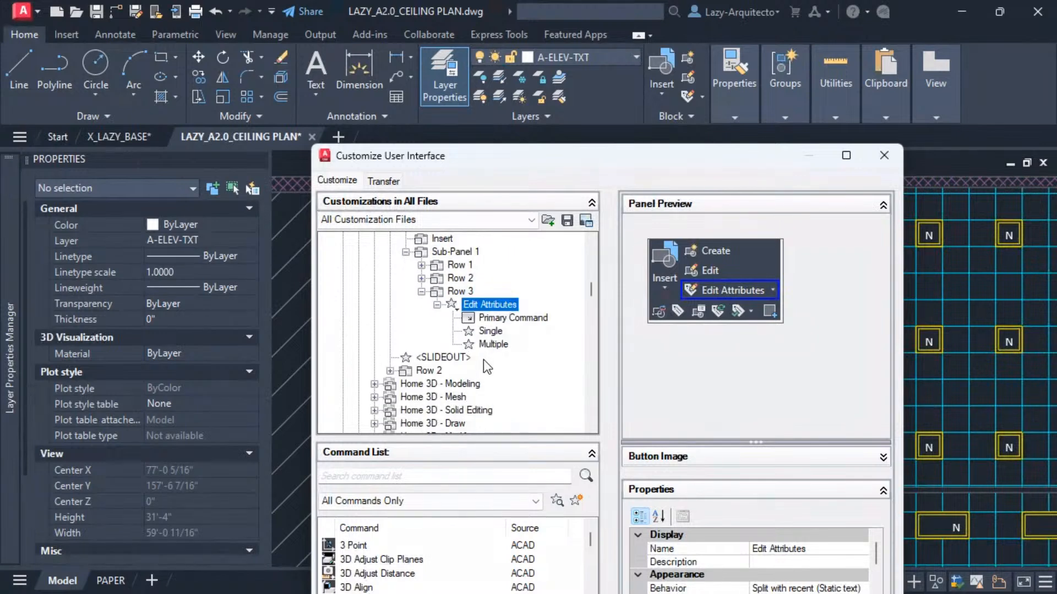
{"action": "scroll", "coordinate": [464, 349], "scroll_direction": "up", "scroll_amount": 1}
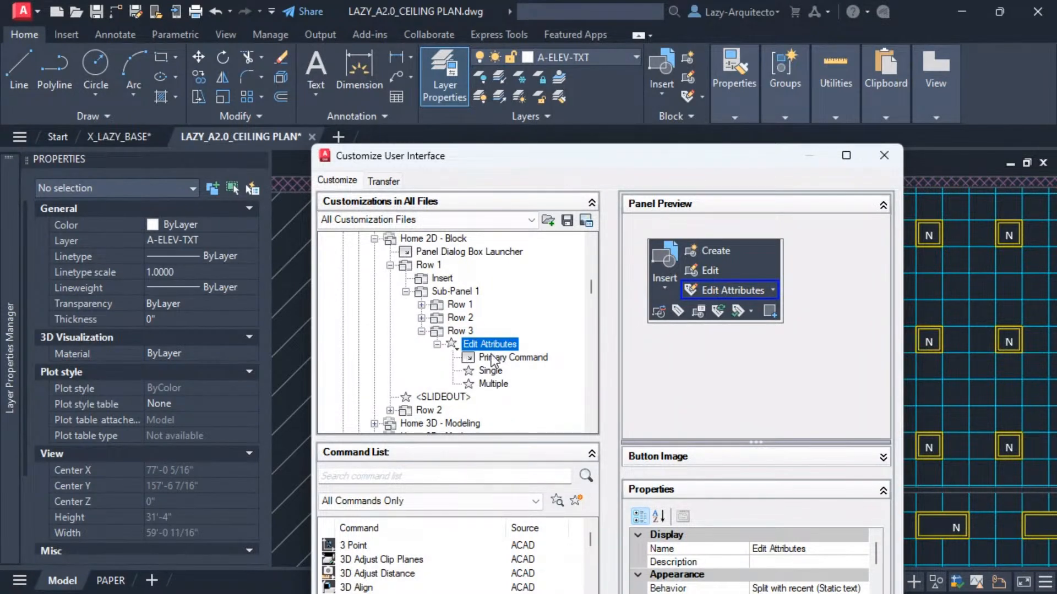
{"action": "right_click", "coordinate": [482, 348]}
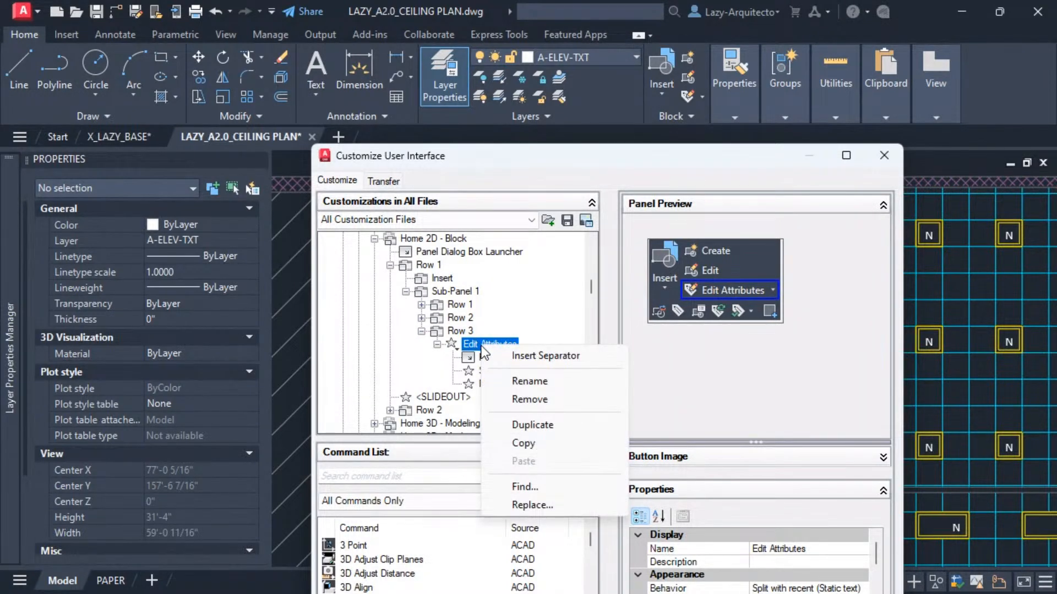
{"action": "left_click", "coordinate": [532, 428]}
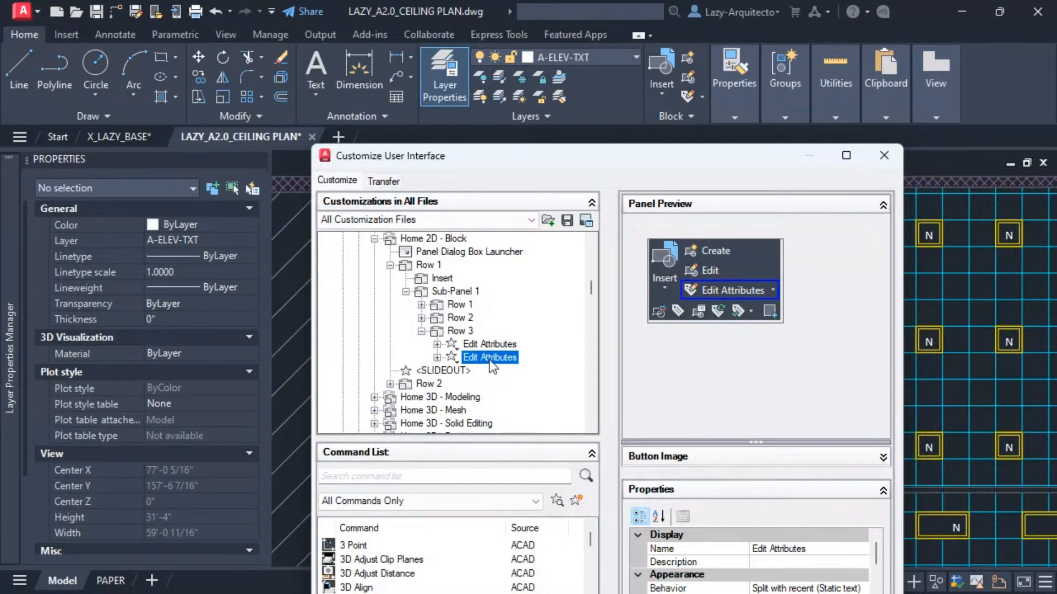
Move the duplicated Edit Attributes split button into Row 1 of the Home - Layers panel.
{"action": "scroll", "coordinate": [483, 346], "scroll_direction": "up", "scroll_amount": 1}
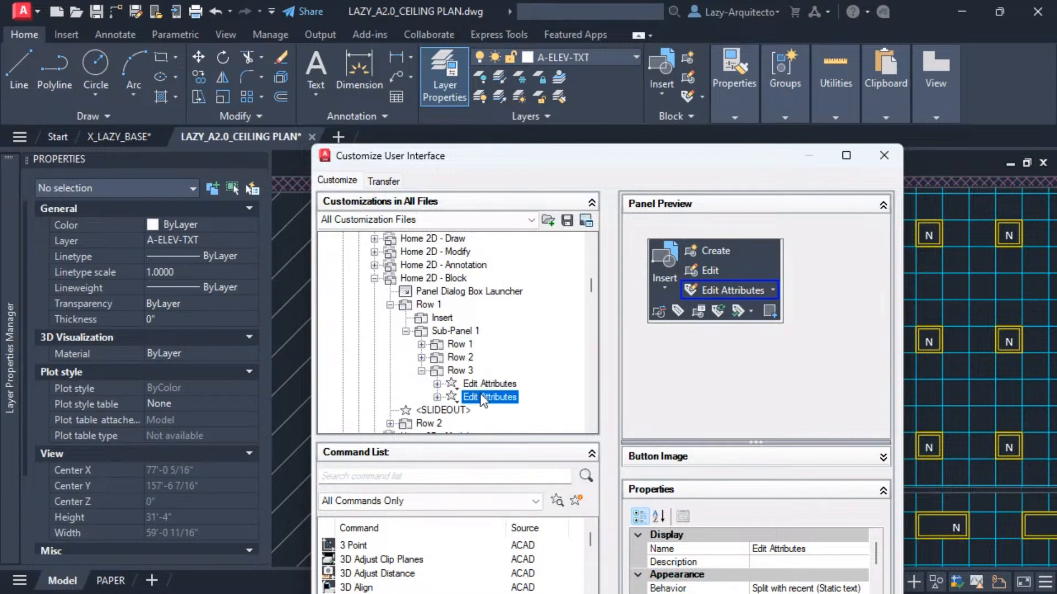
{"action": "left_click", "coordinate": [487, 392]}
{"action": "left_click", "coordinate": [491, 383]}
{"action": "left_click", "coordinate": [499, 399]}
{"action": "mouse_move", "coordinate": [490, 395]}
{"action": "left_mouse_down"}
{"action": "mouse_move", "coordinate": [443, 287]}
{"action": "mouse_move", "coordinate": [445, 259]}
{"action": "mouse_move", "coordinate": [463, 248]}
{"action": "mouse_move", "coordinate": [466, 318]}
{"action": "mouse_move", "coordinate": [429, 337]}
{"action": "mouse_move", "coordinate": [420, 306]}
{"action": "mouse_move", "coordinate": [443, 304]}
{"action": "mouse_move", "coordinate": [439, 354]}
{"action": "mouse_move", "coordinate": [435, 335]}
{"action": "left_mouse_up"}
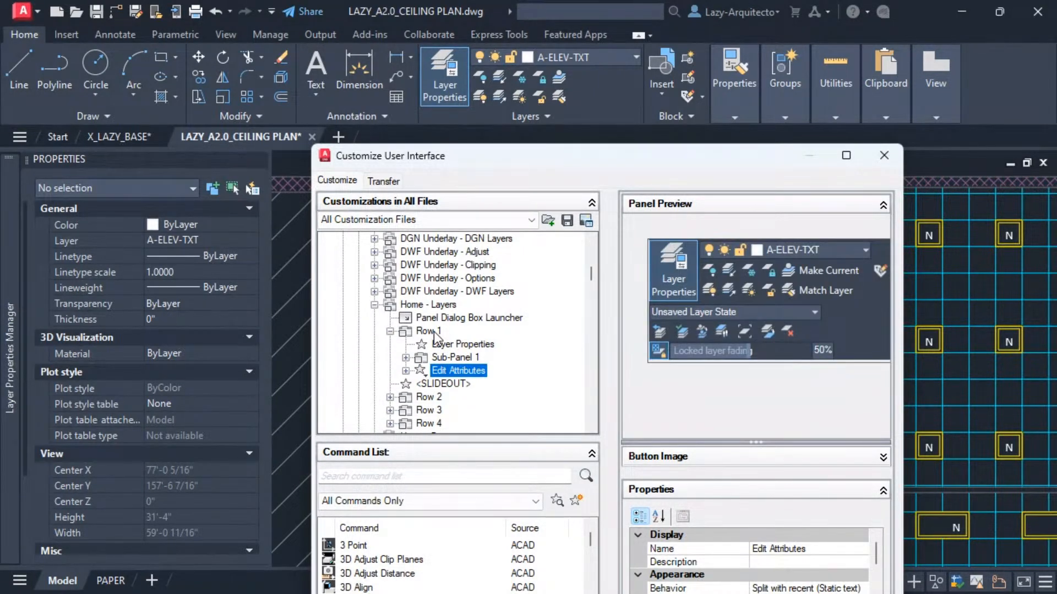
Rename the moved split button as FREEZE.
{"action": "right_click", "coordinate": [456, 373]}
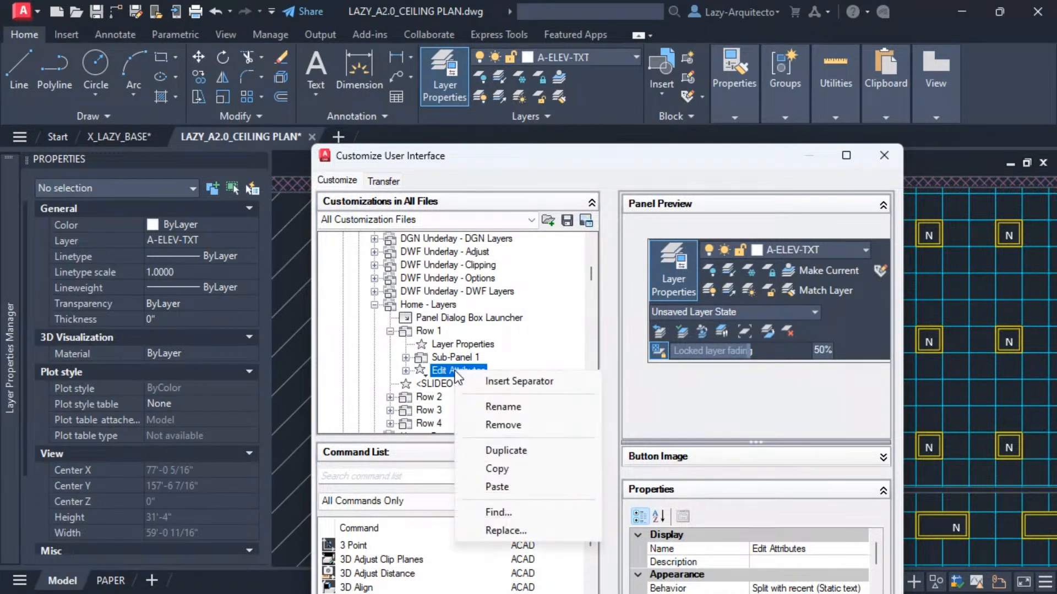
{"action": "left_click", "coordinate": [498, 406]}
{"action": "type", "text": "F"}
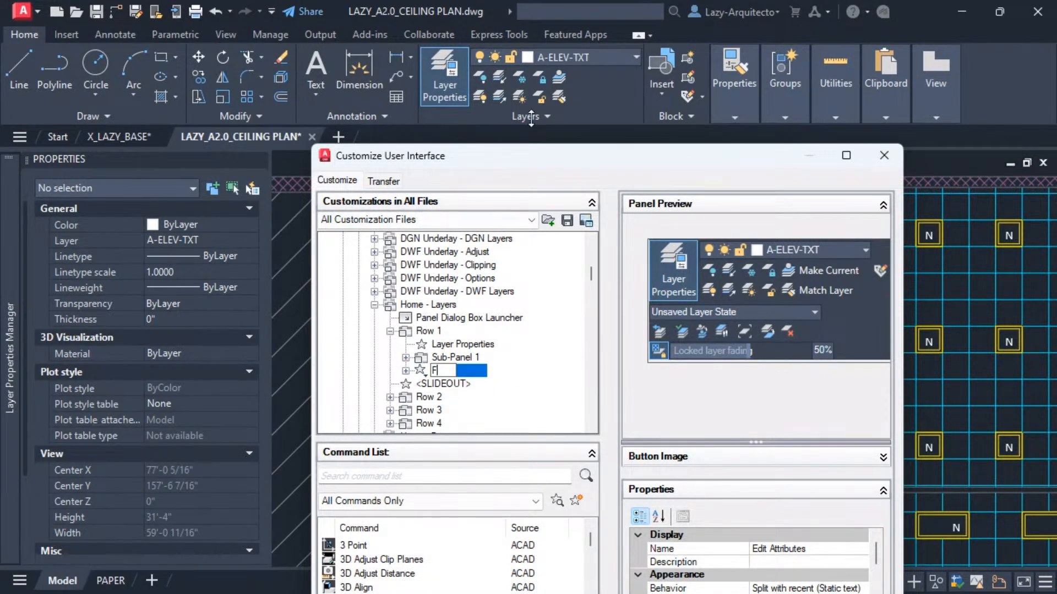
{"action": "type", "text": "REEZE"}
{"action": "key", "text": "Return"}
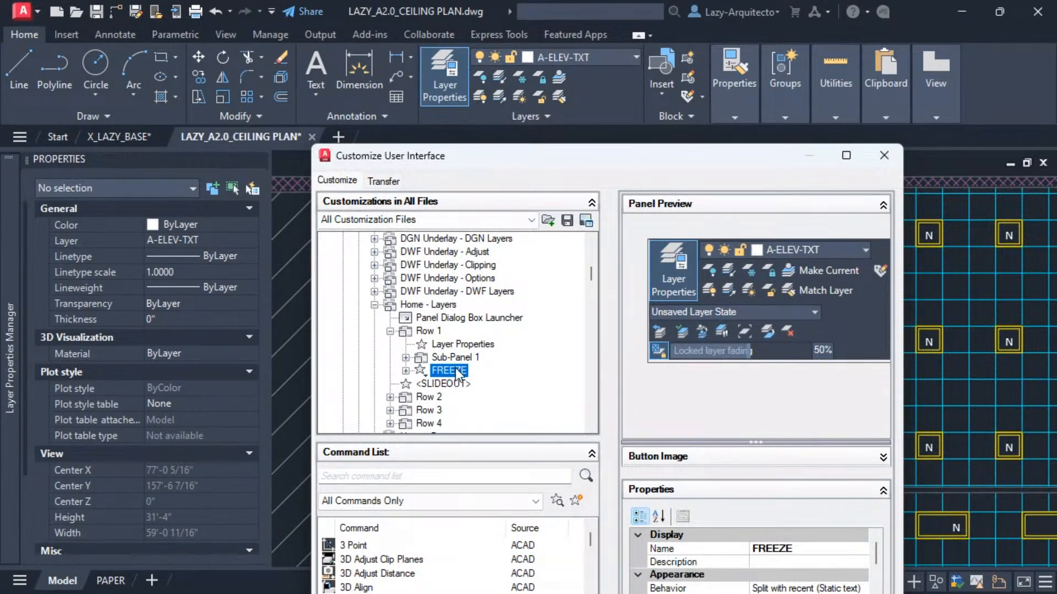
Locate the Freeze button in the Layers panel preview and compare it with the FREEZE split button.
{"action": "left_click", "coordinate": [456, 360]}
{"action": "left_click", "coordinate": [454, 372]}
{"action": "left_click", "coordinate": [749, 270]}
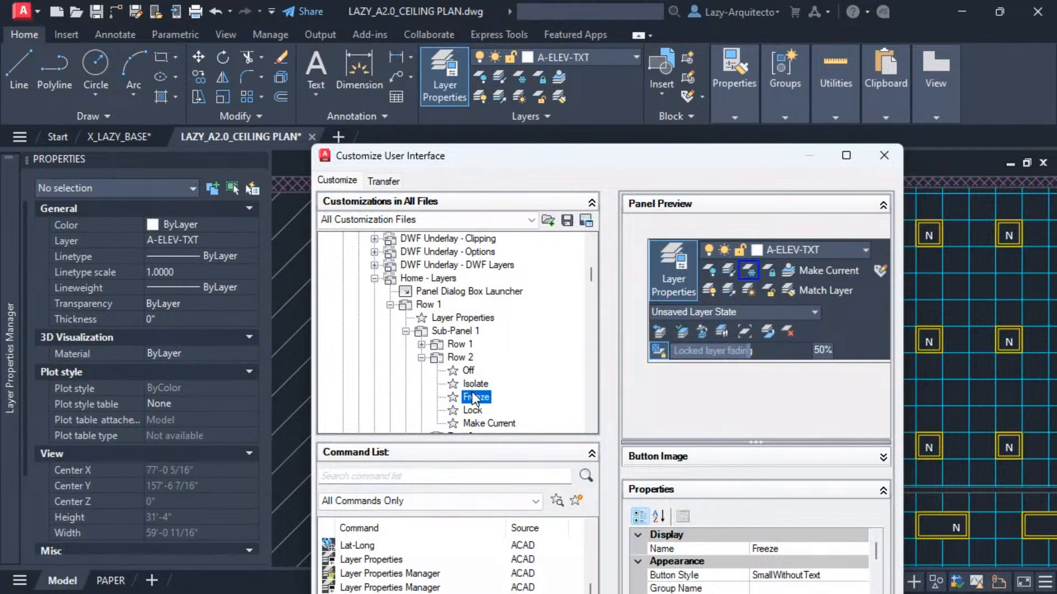
{"action": "scroll", "coordinate": [478, 370], "scroll_direction": "down", "scroll_amount": 1}
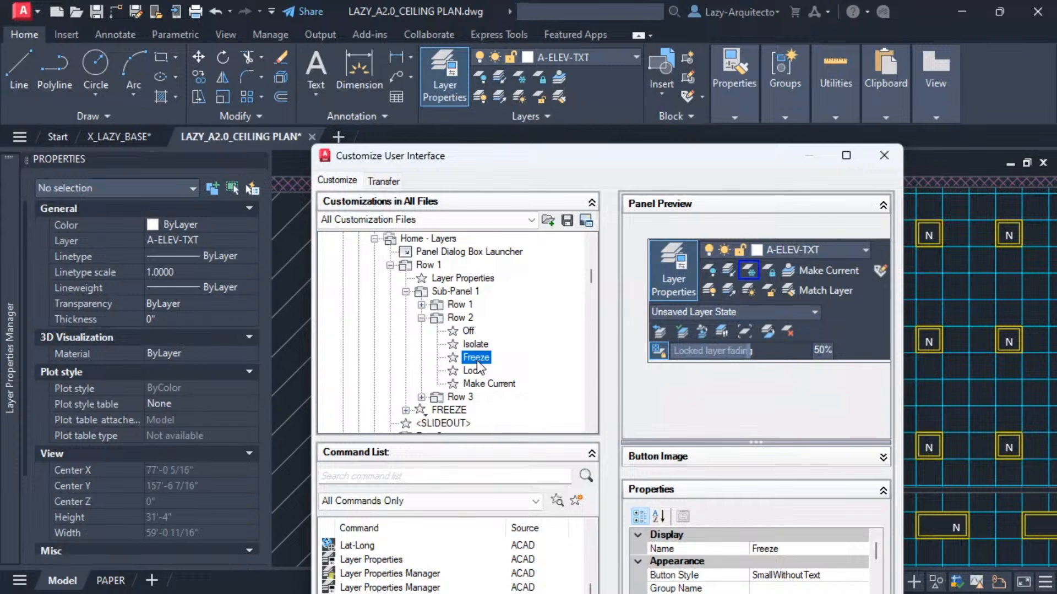
{"action": "left_click", "coordinate": [447, 412]}
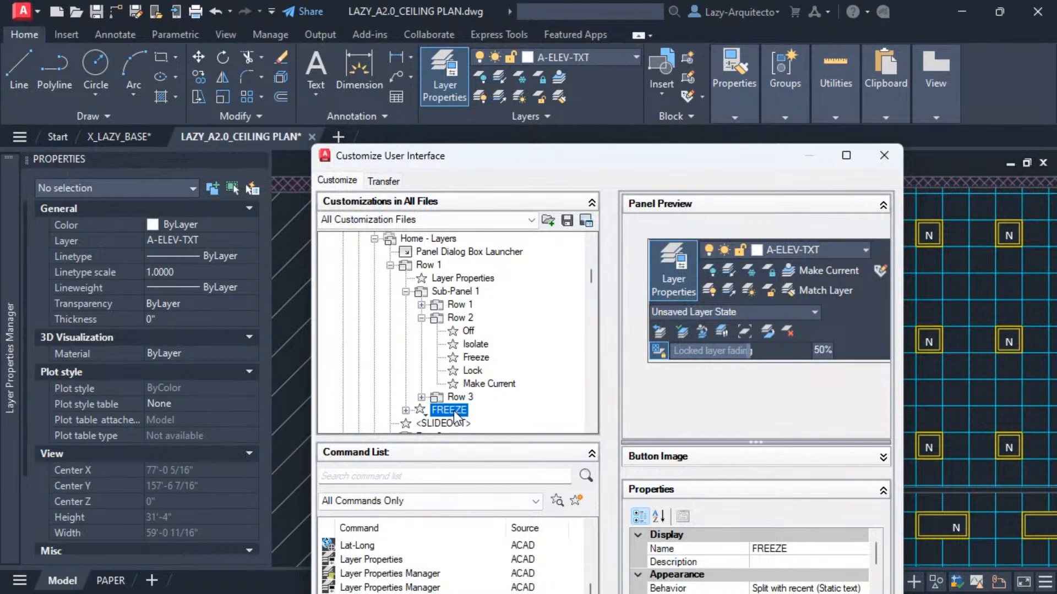
{"action": "left_click", "coordinate": [474, 361]}
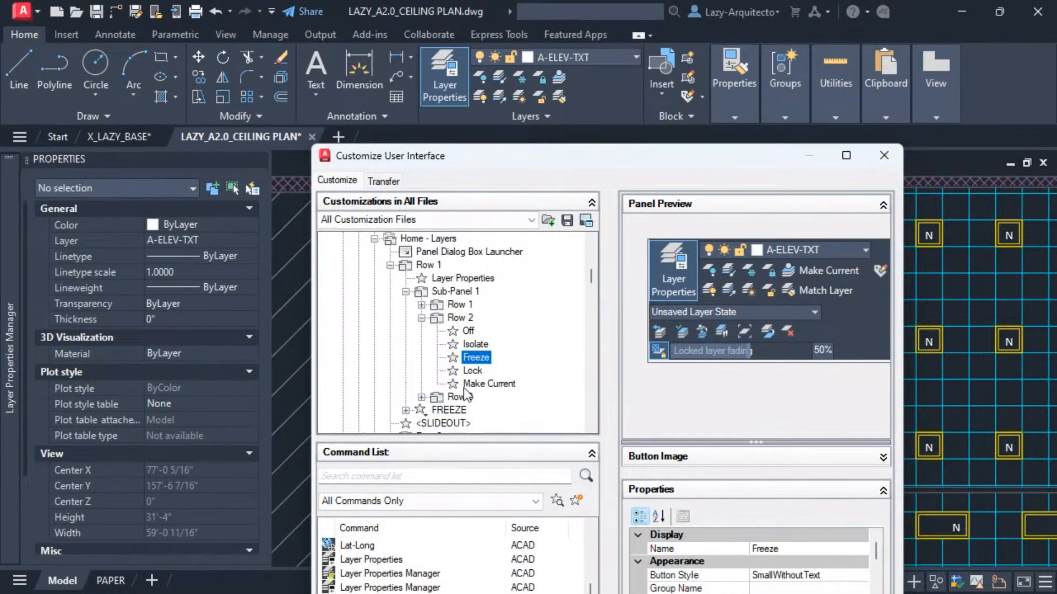
{"action": "left_click", "coordinate": [457, 410]}
{"action": "left_click", "coordinate": [475, 360]}
{"action": "left_click", "coordinate": [456, 411]}
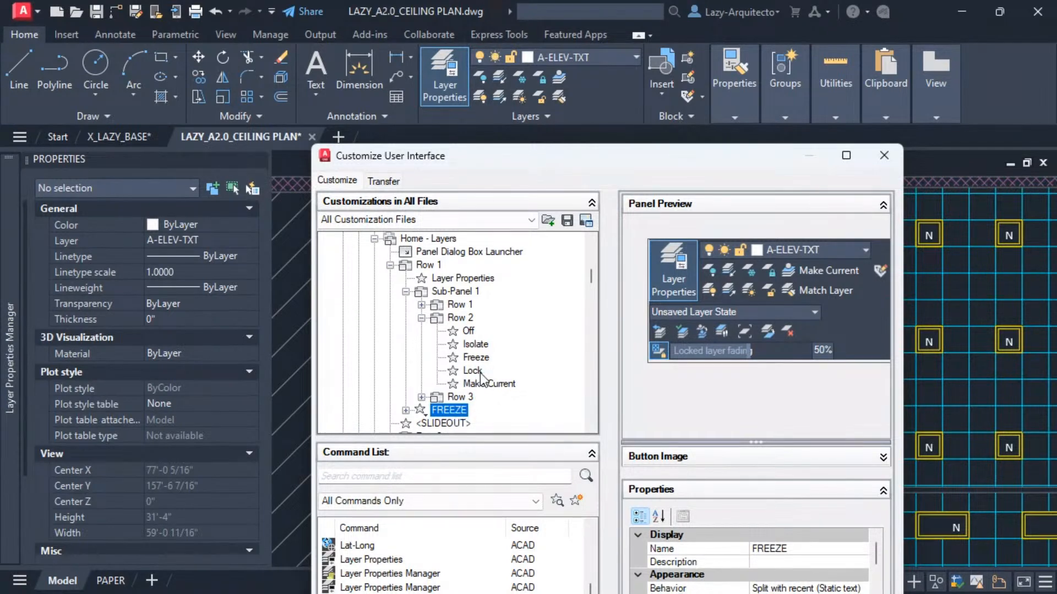
{"action": "left_click", "coordinate": [476, 361]}
Move the FREEZE split button into Row 2 of the Layers sub-panel, between Freeze and Lock.
{"action": "left_click", "coordinate": [453, 401]}
{"action": "left_click", "coordinate": [451, 410]}
{"action": "left_click_drag", "start_coordinate": [447, 417], "coordinate": [475, 363]}
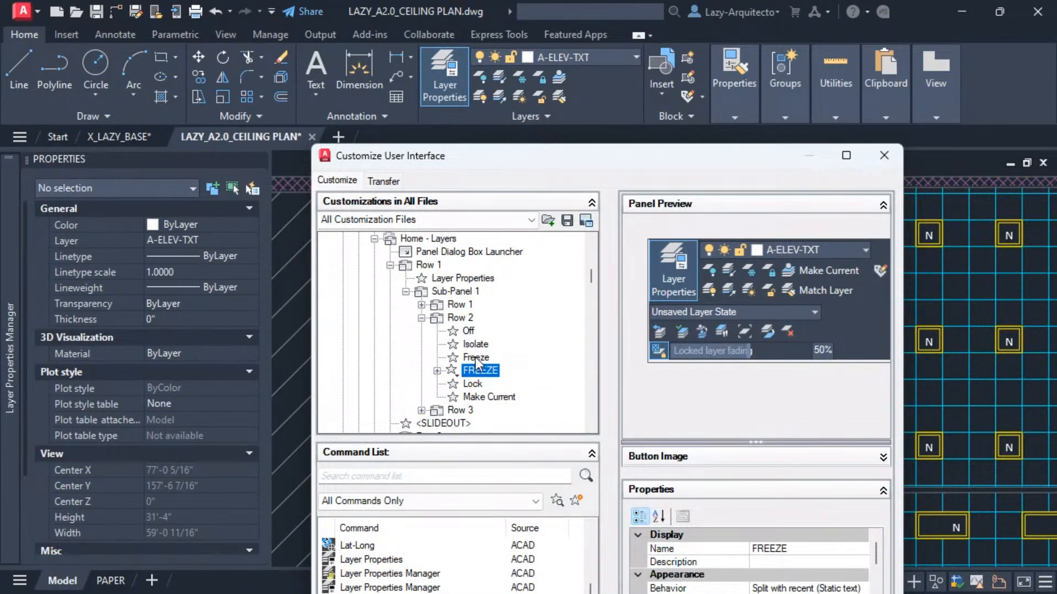
Compare the properties of the Freeze button with those of the FREEZE split button.
{"action": "left_click", "coordinate": [474, 358]}
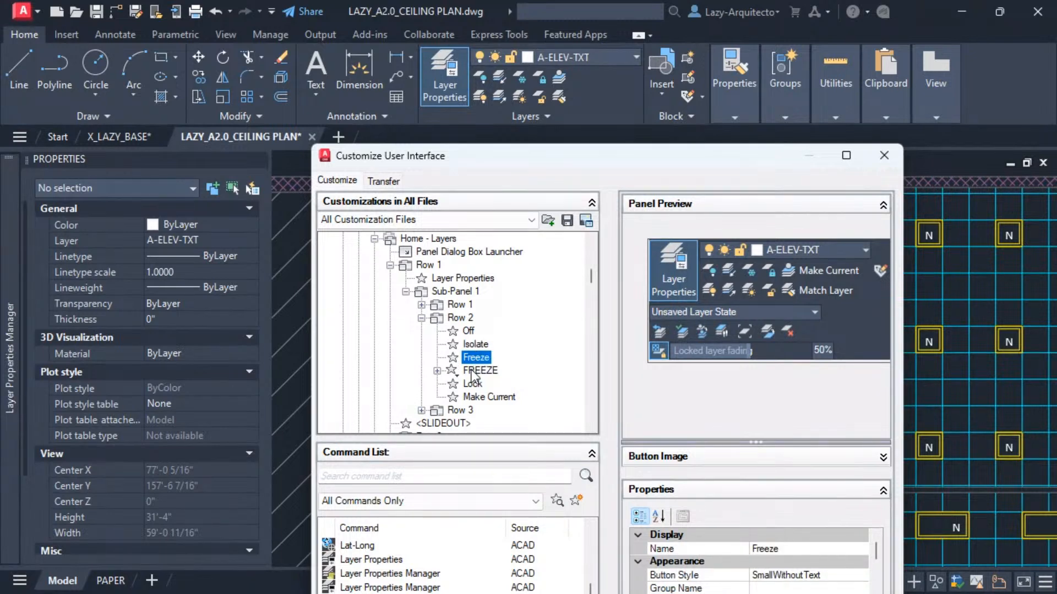
{"action": "left_click", "coordinate": [473, 371]}
{"action": "left_click", "coordinate": [478, 357]}
{"action": "left_click_drag", "start_coordinate": [535, 156], "coordinate": [506, 26]}
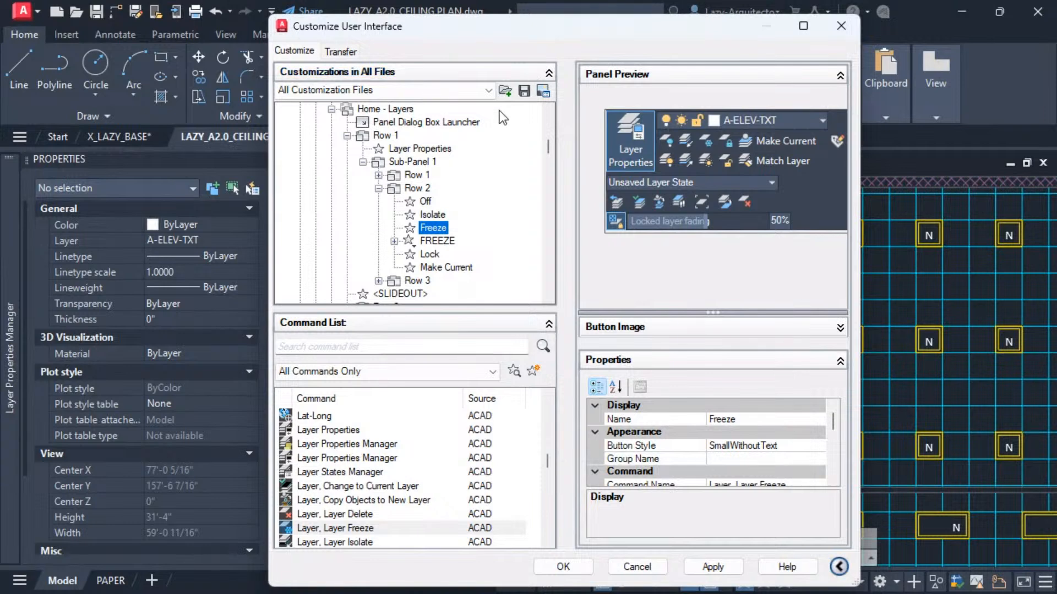
{"action": "left_click", "coordinate": [437, 243]}
{"action": "left_click", "coordinate": [438, 229]}
{"action": "left_click", "coordinate": [438, 241]}
{"action": "left_click", "coordinate": [439, 231]}
{"action": "left_click_drag", "start_coordinate": [697, 312], "coordinate": [701, 241]}
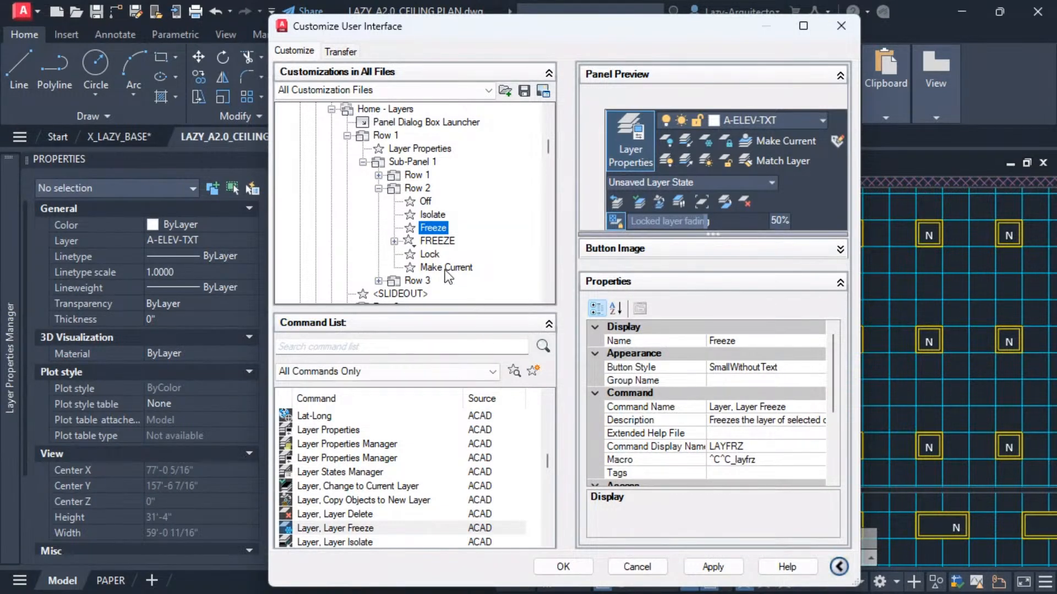
{"action": "left_click", "coordinate": [435, 241]}
{"action": "left_click", "coordinate": [431, 226]}
{"action": "left_click", "coordinate": [435, 241]}
{"action": "left_click", "coordinate": [439, 231]}
{"action": "left_click", "coordinate": [438, 241]}
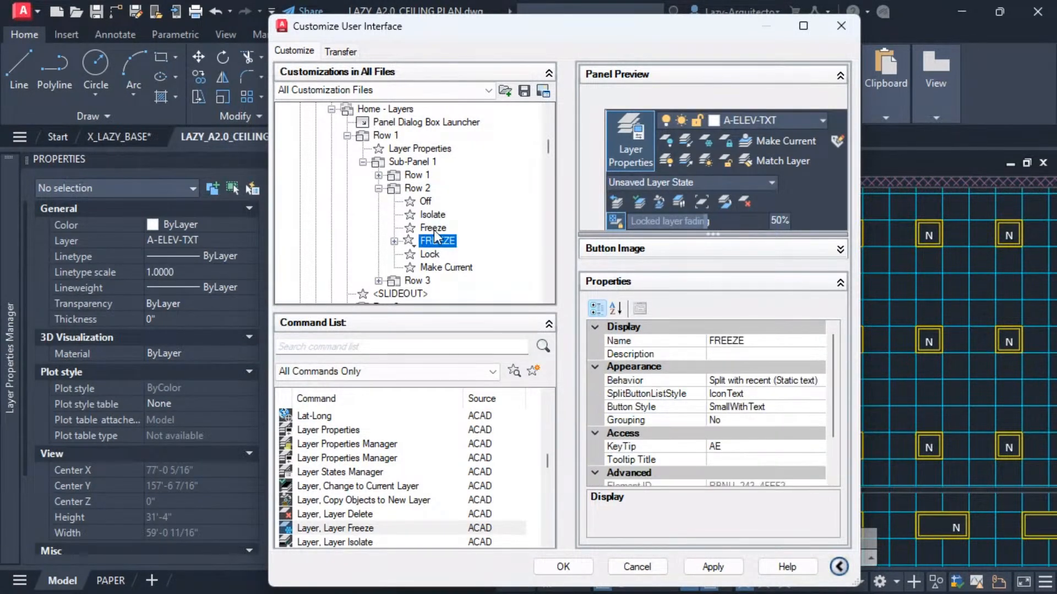
{"action": "left_click", "coordinate": [434, 227]}
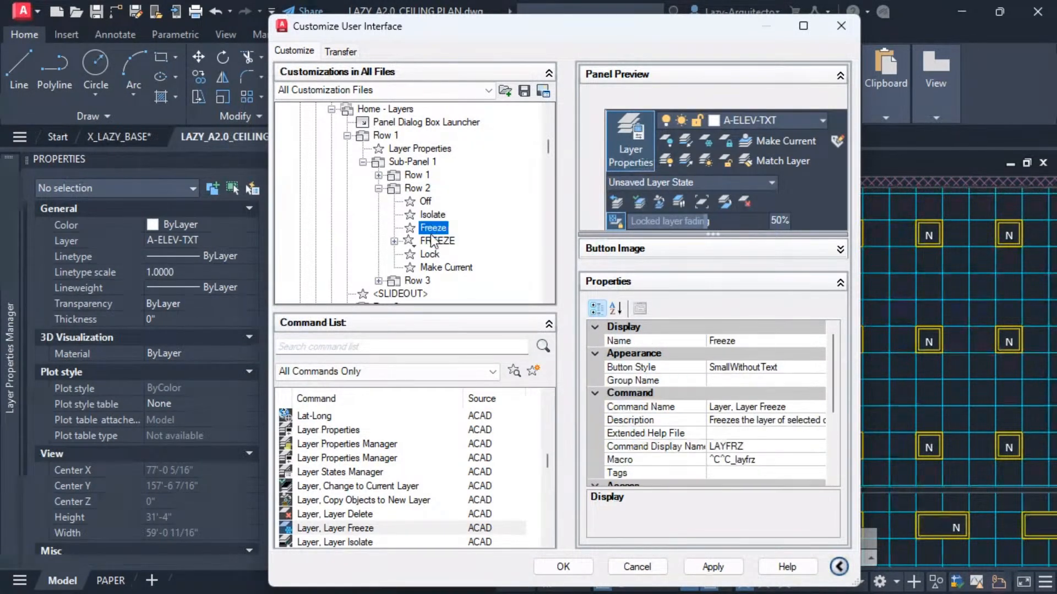
Expand the FREEZE split button and inspect the properties of its Single and Multiple commands.
{"action": "left_click", "coordinate": [395, 242]}
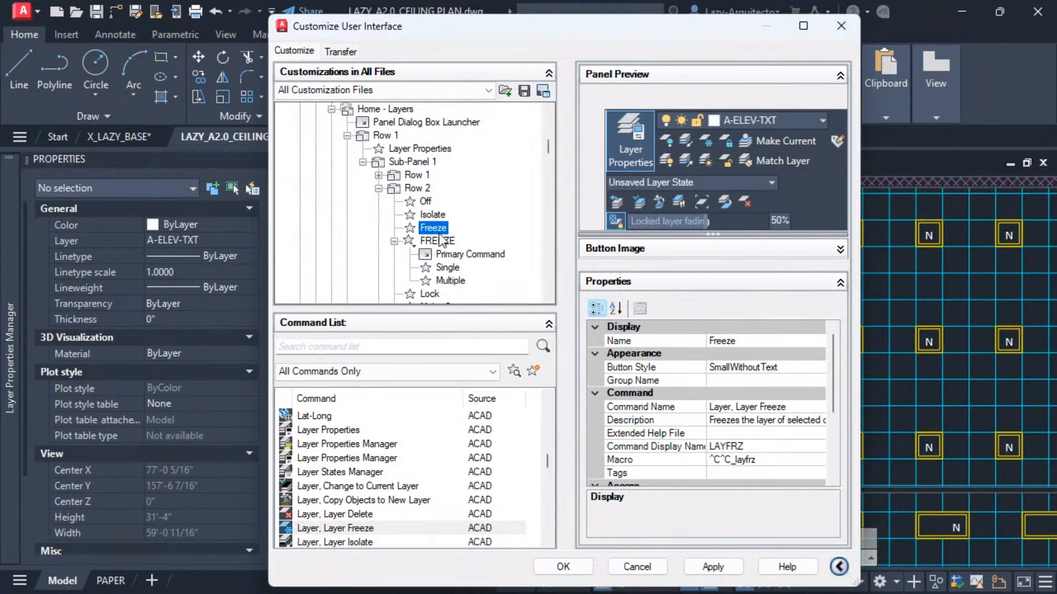
{"action": "scroll", "coordinate": [443, 239], "scroll_direction": "down", "scroll_amount": 1}
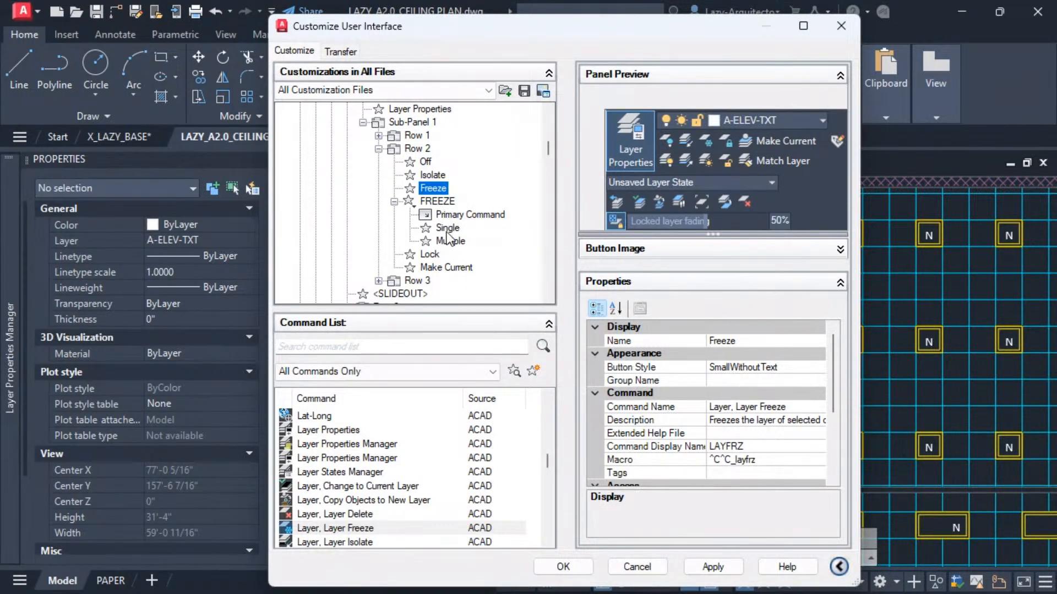
{"action": "left_click", "coordinate": [448, 229]}
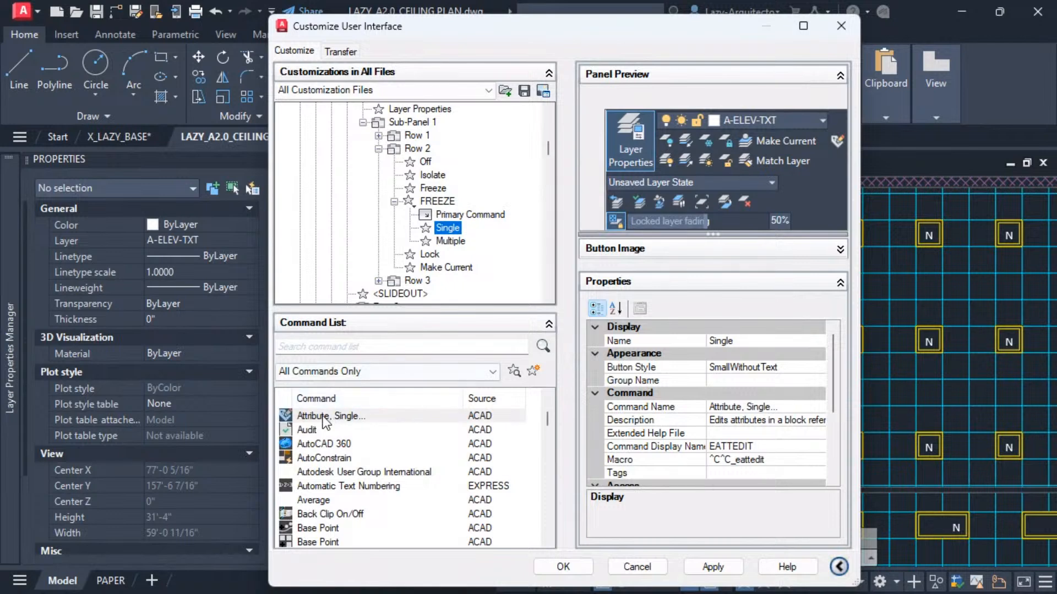
{"action": "left_click", "coordinate": [446, 242]}
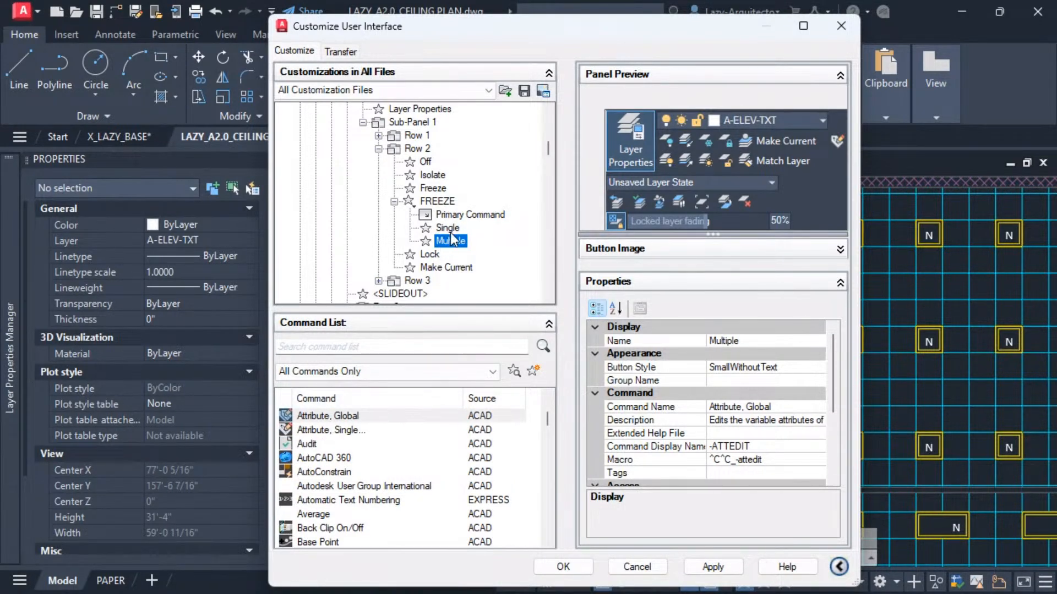
{"action": "left_click", "coordinate": [447, 228]}
{"action": "left_click", "coordinate": [449, 240]}
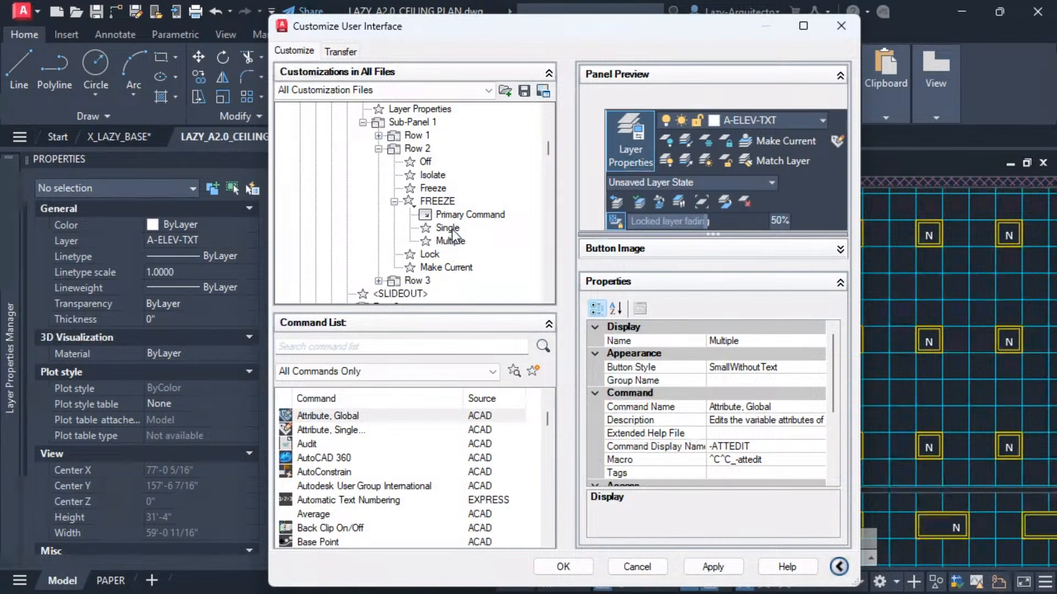
{"action": "left_click", "coordinate": [450, 240]}
{"action": "left_click", "coordinate": [447, 228]}
{"action": "left_click", "coordinate": [450, 240]}
{"action": "left_click", "coordinate": [446, 228]}
{"action": "left_click", "coordinate": [451, 241]}
Remove the Multiple command from the FREEZE split button.
{"action": "right_click", "coordinate": [448, 239]}
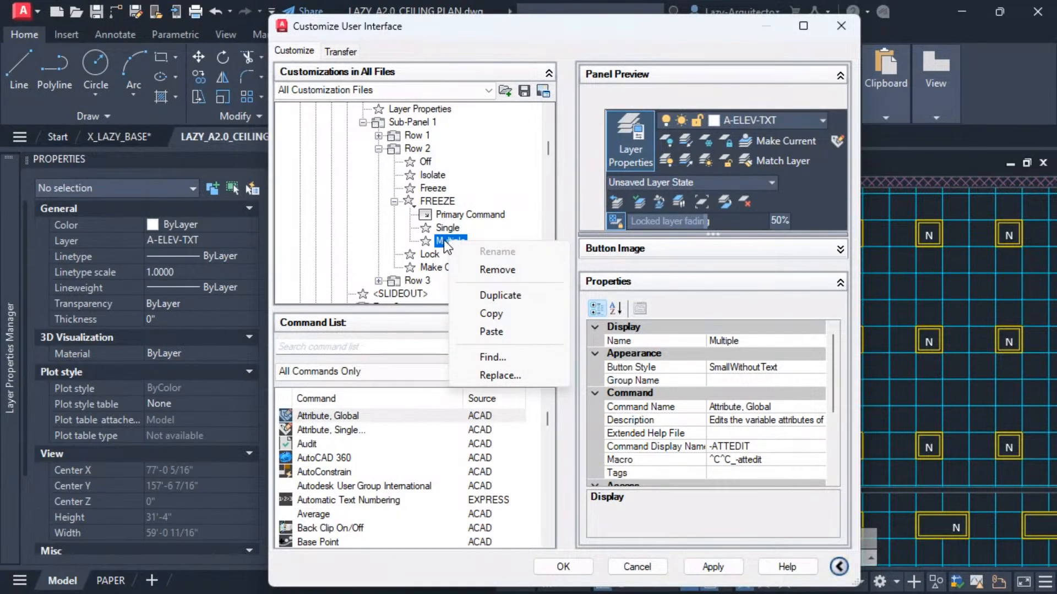
{"action": "left_click", "coordinate": [491, 271]}
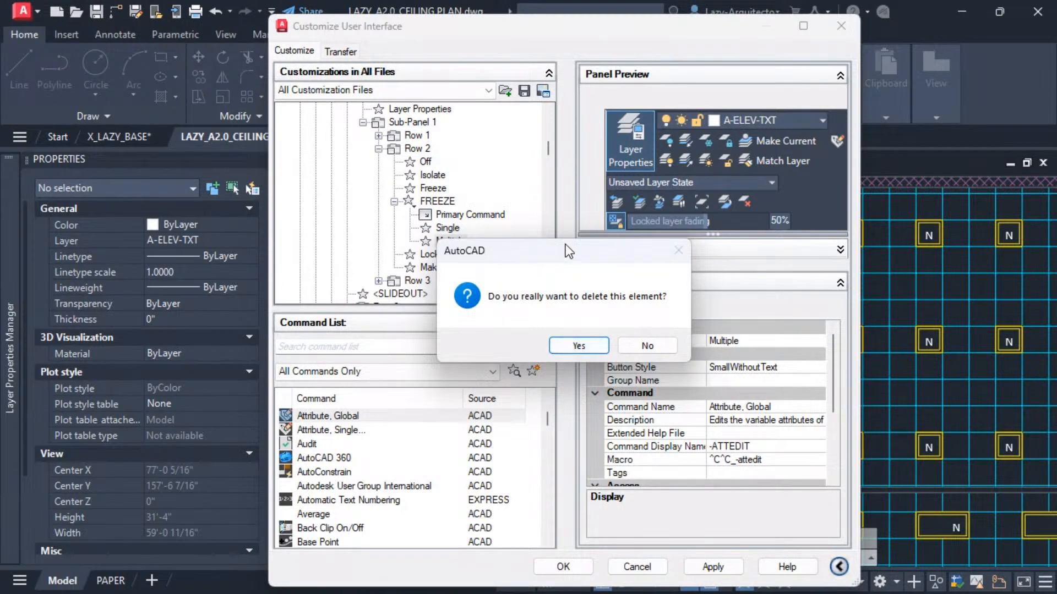
{"action": "mouse_move", "coordinate": [555, 247]}
{"action": "left_mouse_down"}
{"action": "mouse_move", "coordinate": [567, 237]}
{"action": "mouse_move", "coordinate": [547, 248]}
{"action": "left_mouse_up"}
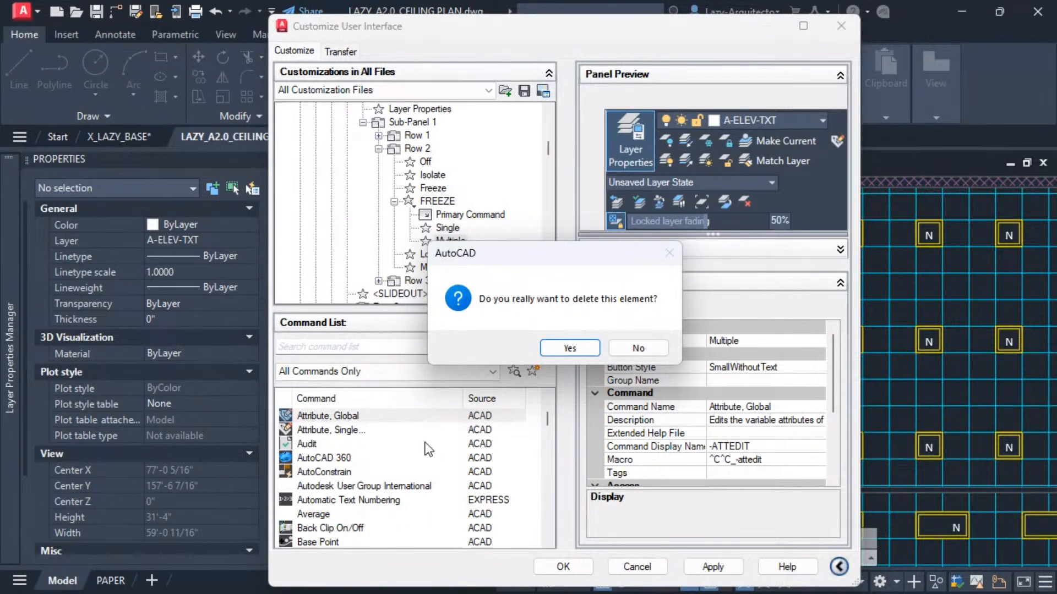
{"action": "left_click", "coordinate": [570, 349]}
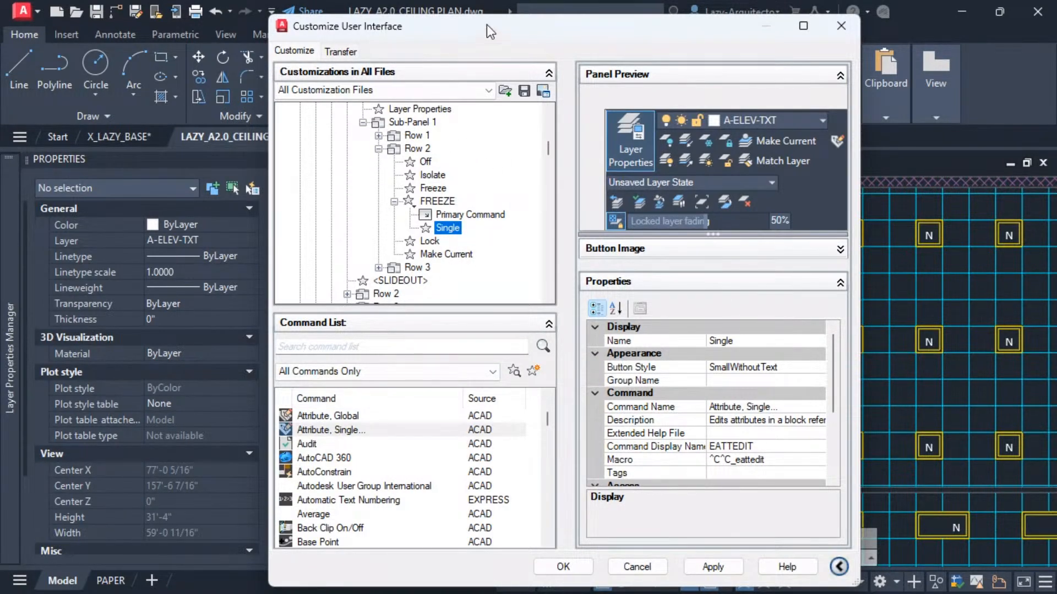
Add the Freeze command into the FREEZE split button, placing it above Single.
{"action": "left_click_drag", "start_coordinate": [486, 24], "coordinate": [457, 203]}
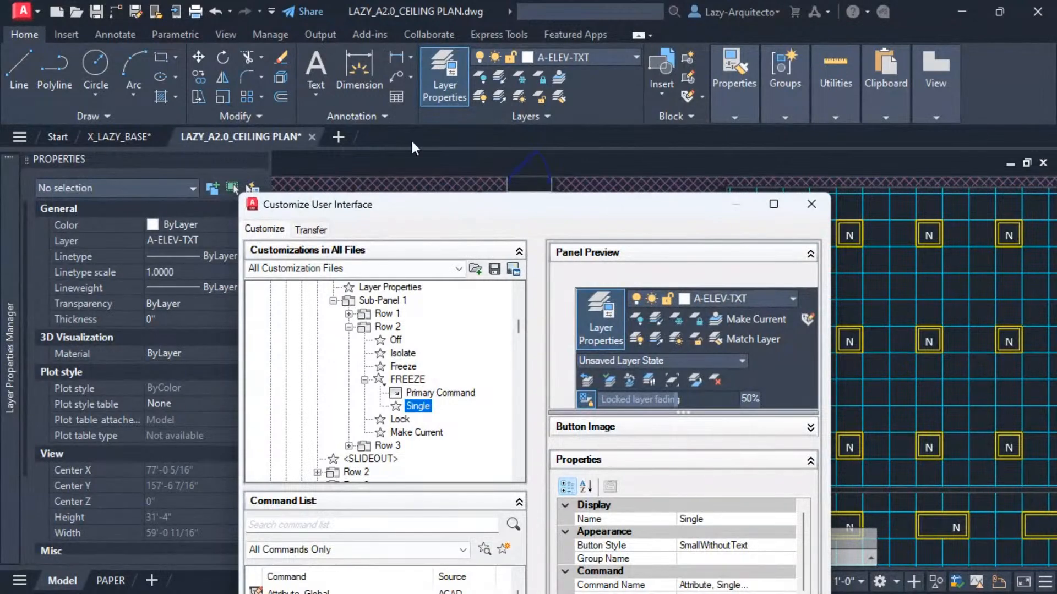
{"action": "left_click_drag", "start_coordinate": [539, 162], "coordinate": [557, 35]}
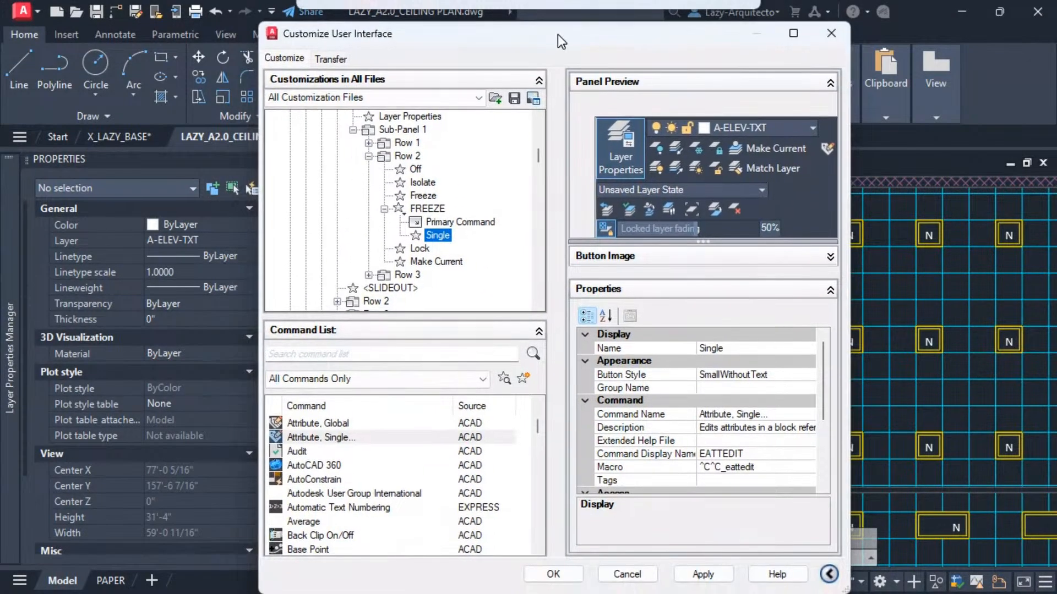
{"action": "left_click", "coordinate": [421, 197]}
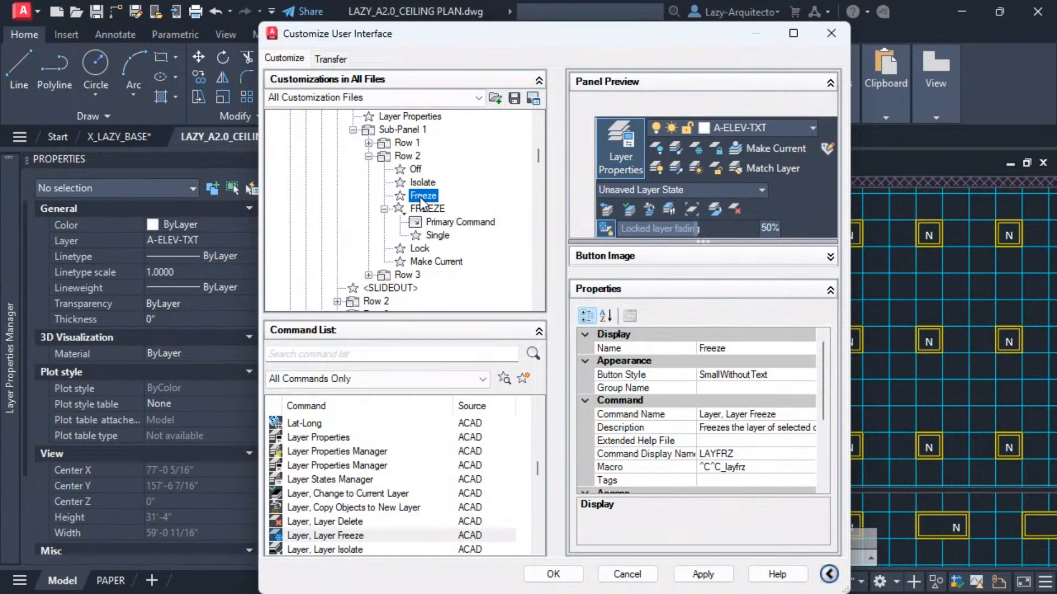
{"action": "left_click_drag", "start_coordinate": [420, 200], "coordinate": [439, 236]}
{"action": "left_click", "coordinate": [384, 195]}
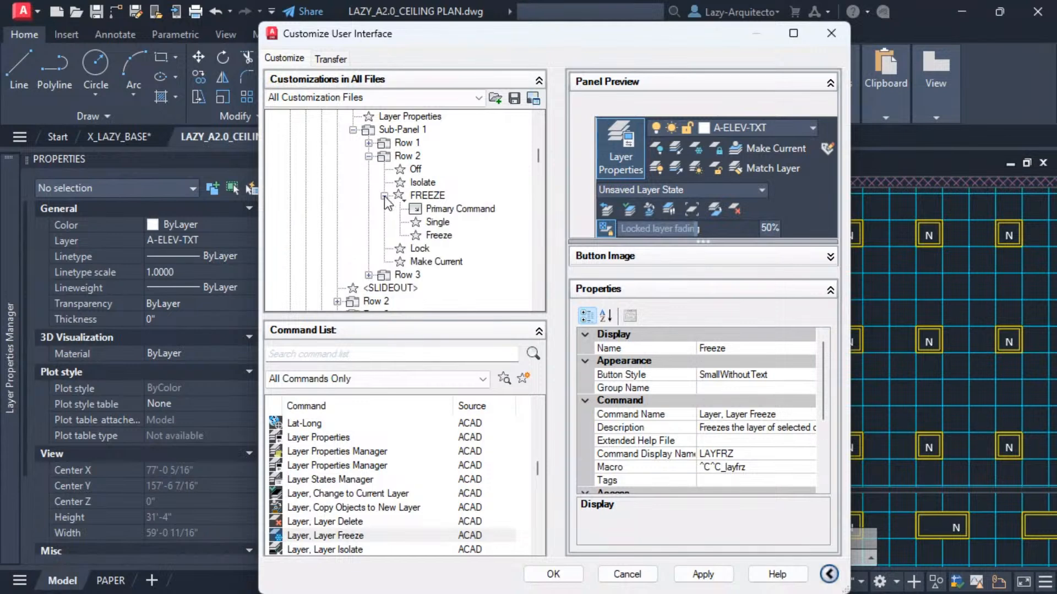
{"action": "left_click_drag", "start_coordinate": [433, 236], "coordinate": [442, 220]}
Remove the Single command from the FREEZE split button.
{"action": "left_click", "coordinate": [437, 236]}
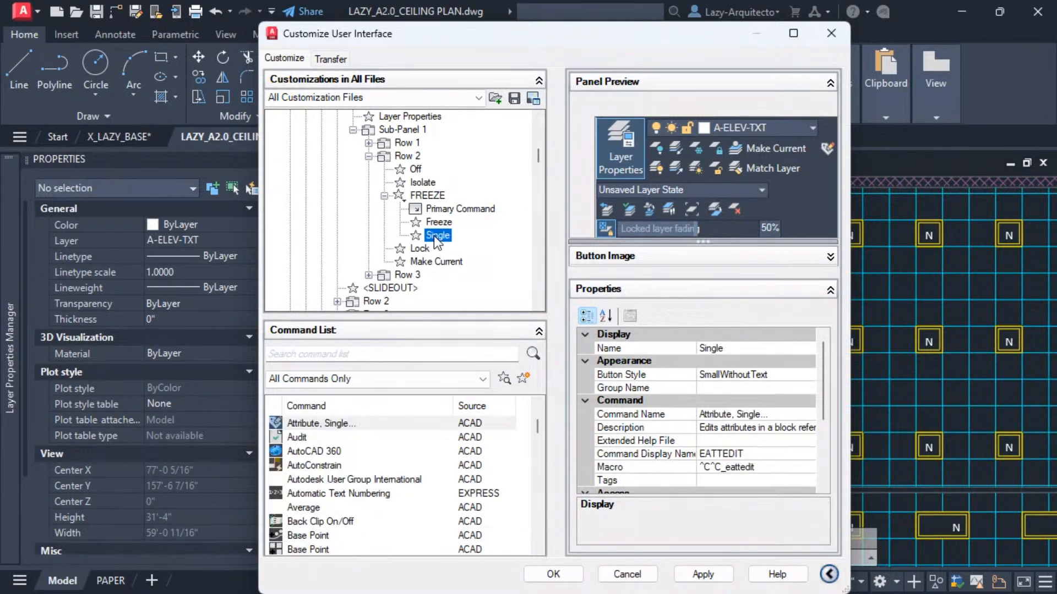
{"action": "right_click", "coordinate": [436, 243]}
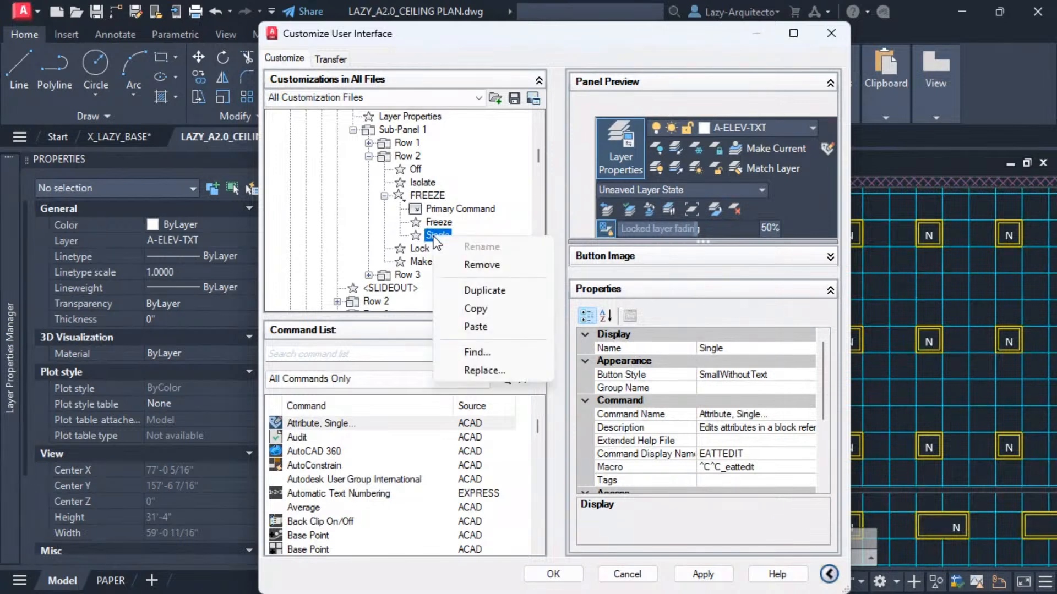
{"action": "left_click", "coordinate": [497, 265]}
{"action": "left_click", "coordinate": [559, 349]}
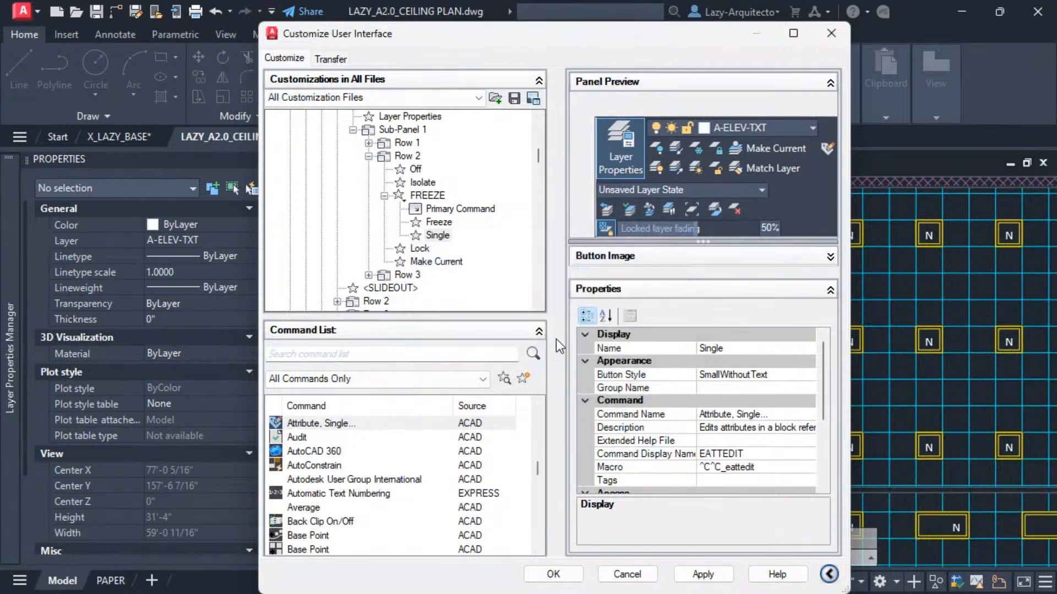
{"action": "left_click", "coordinate": [419, 197]}
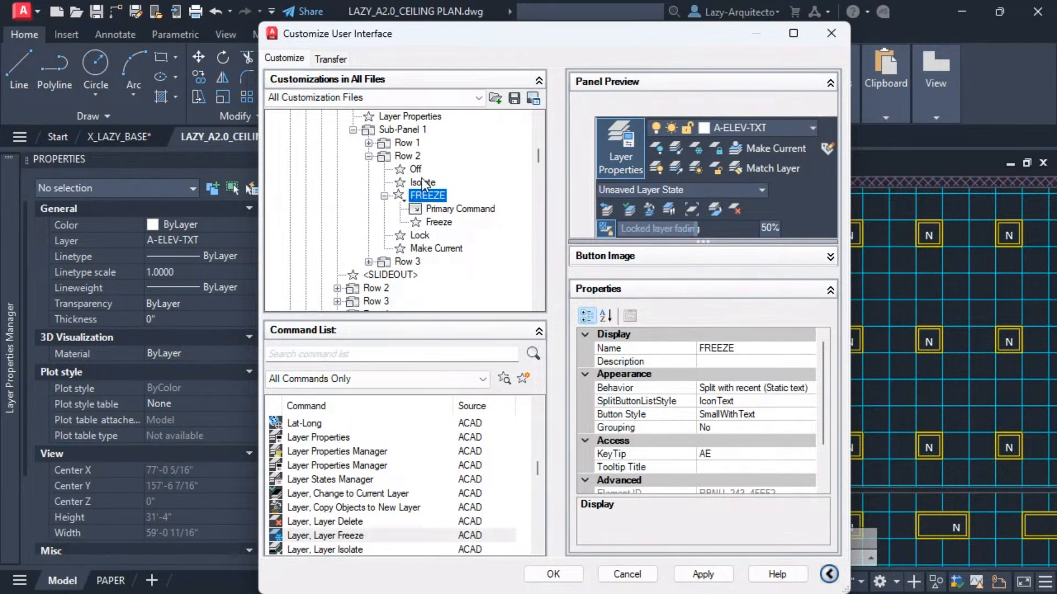
Preview the Home - Layers panel and select the FREEZE split button in the preview.
{"action": "scroll", "coordinate": [426, 209], "scroll_direction": "up", "scroll_amount": 2}
{"action": "left_click", "coordinate": [384, 157]}
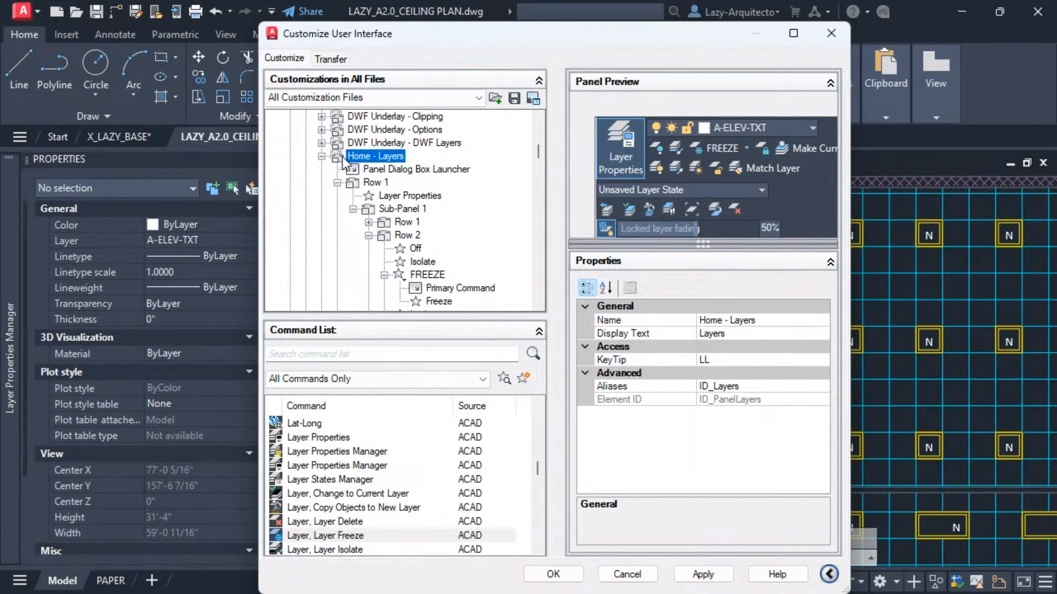
{"action": "left_click", "coordinate": [746, 150]}
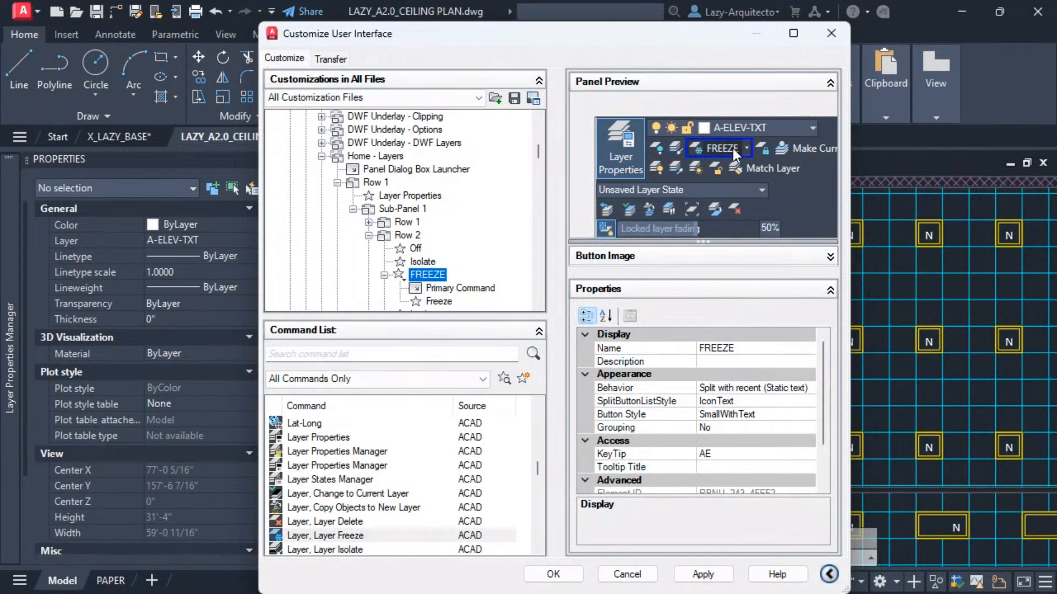
Compare the properties of the FREEZE split button with those of its Freeze command.
{"action": "scroll", "coordinate": [412, 198], "scroll_direction": "down", "scroll_amount": 1}
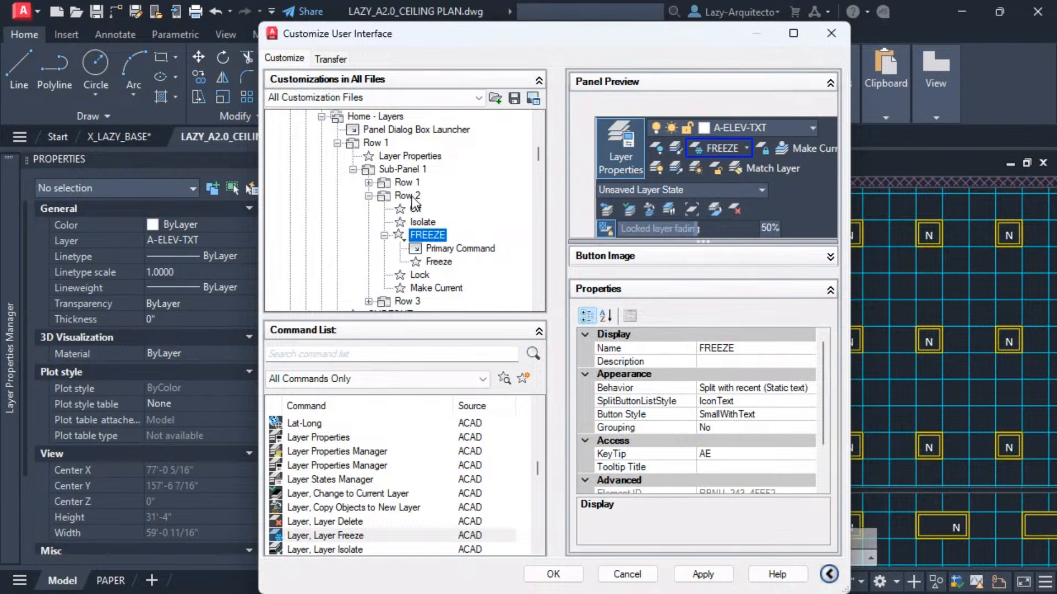
{"action": "scroll", "coordinate": [412, 200], "scroll_direction": "down", "scroll_amount": 1}
{"action": "left_click", "coordinate": [434, 223]}
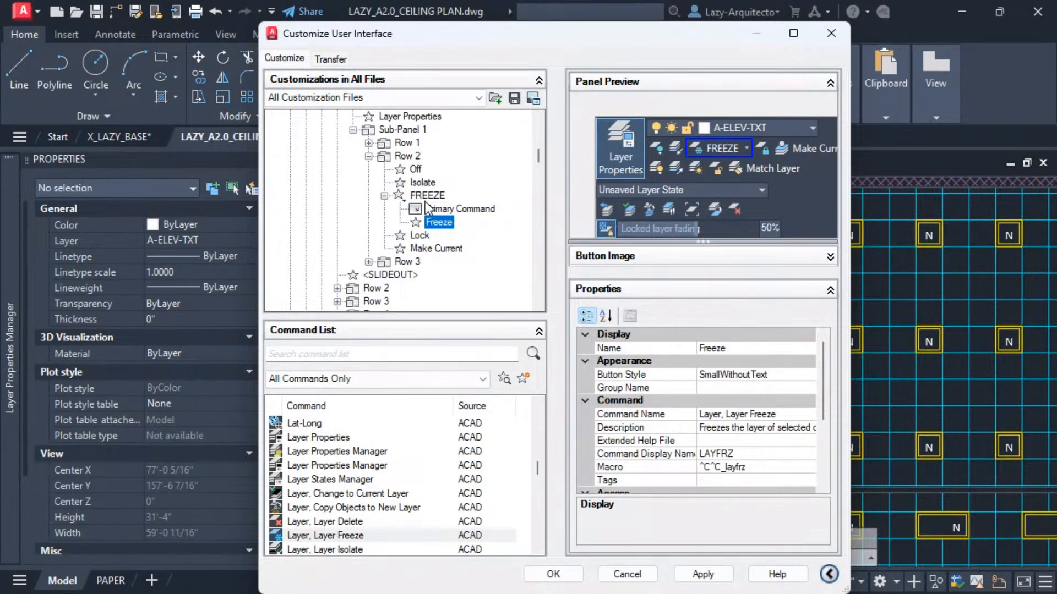
{"action": "left_click", "coordinate": [429, 199]}
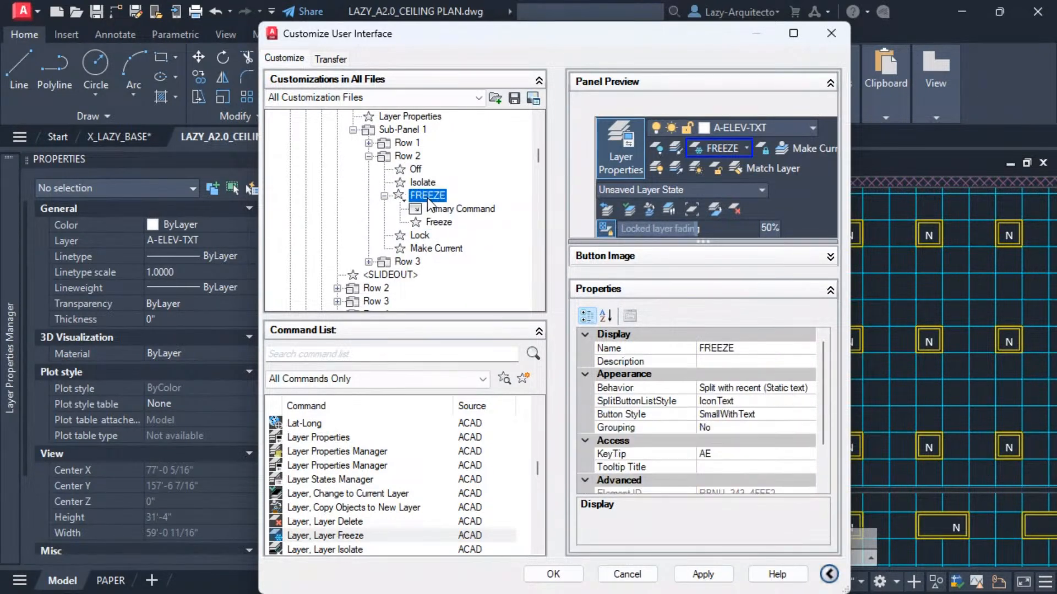
{"action": "left_click", "coordinate": [441, 223]}
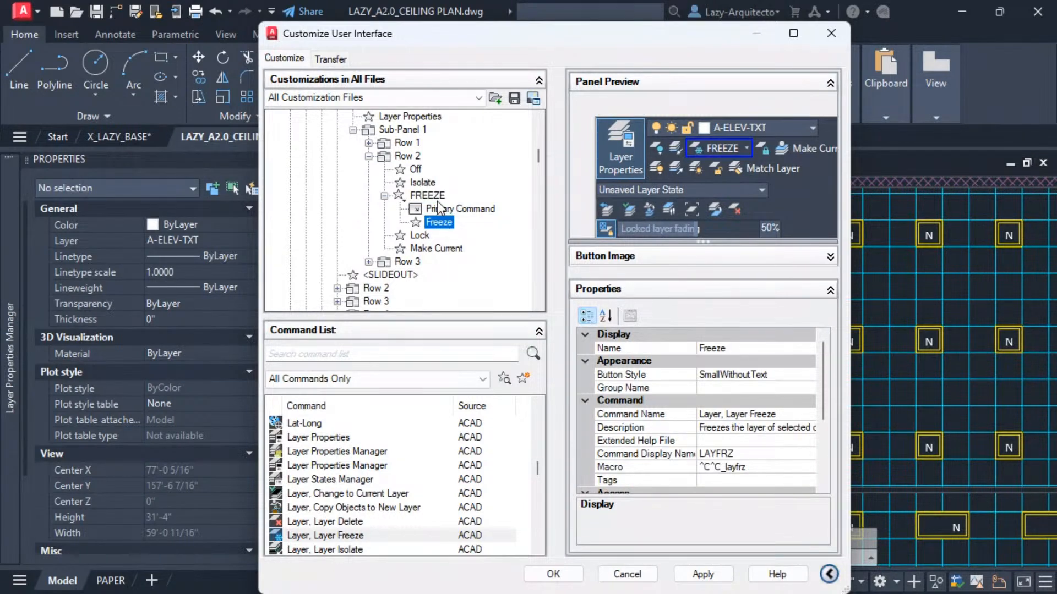
{"action": "left_click", "coordinate": [428, 196]}
{"action": "left_click", "coordinate": [438, 223]}
{"action": "left_click", "coordinate": [429, 196]}
{"action": "left_click", "coordinate": [434, 222]}
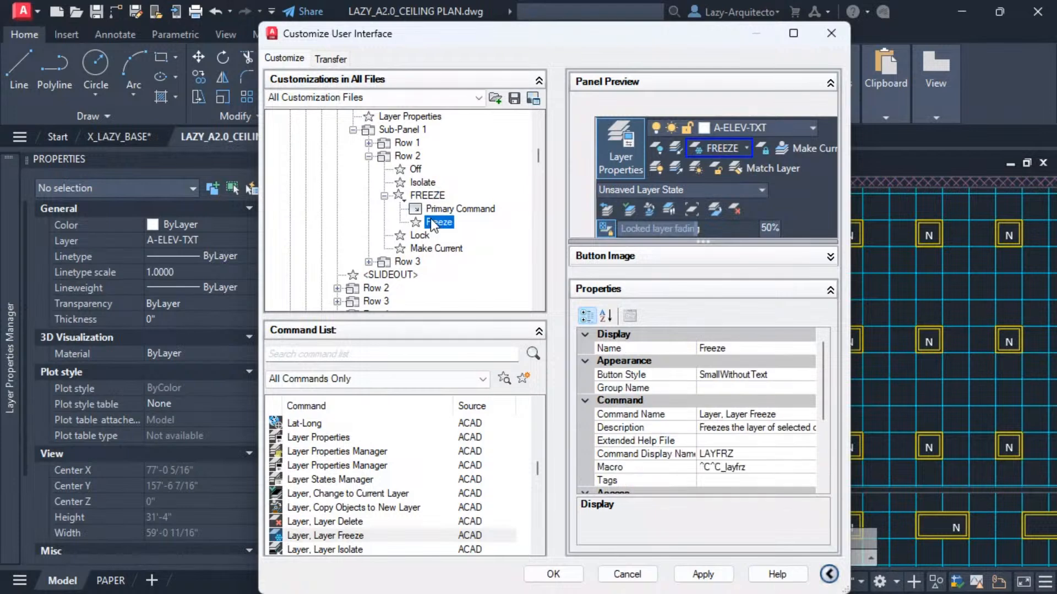
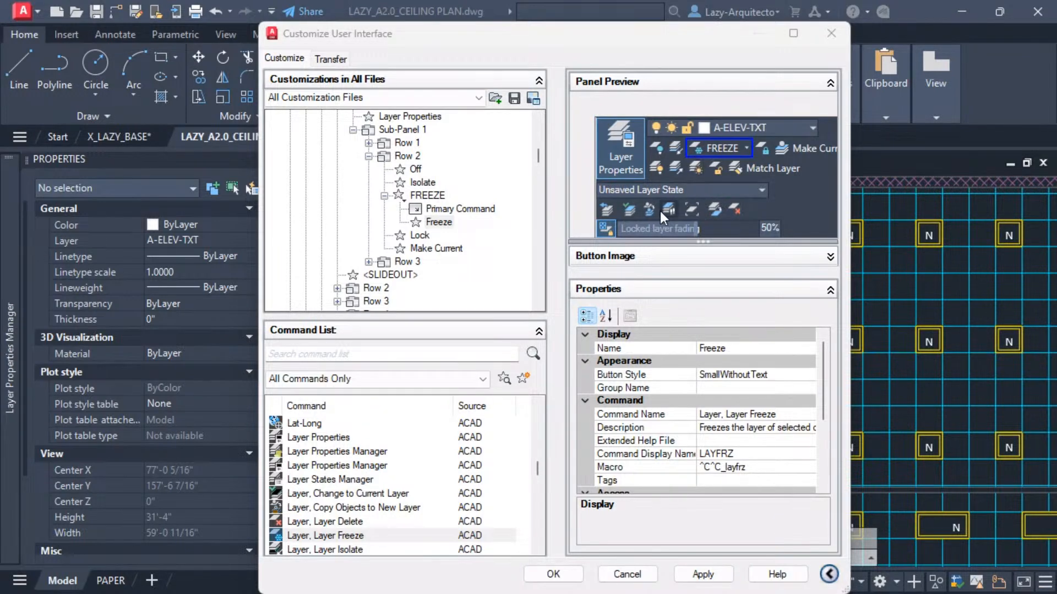
Duplicate the Freeze command inside the FREEZE split button.
{"action": "left_click", "coordinate": [441, 209]}
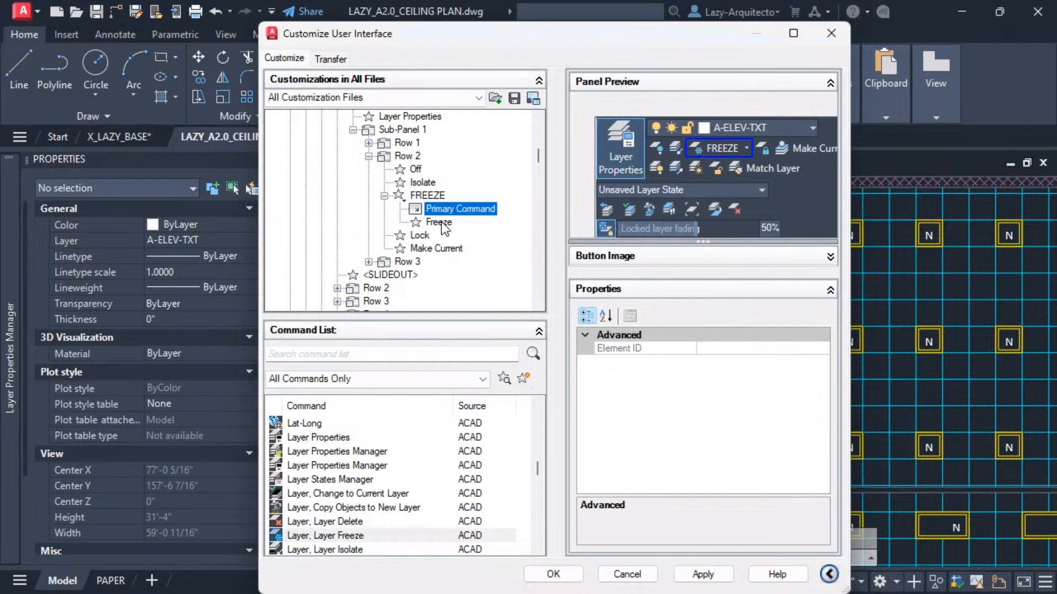
{"action": "left_click", "coordinate": [440, 222]}
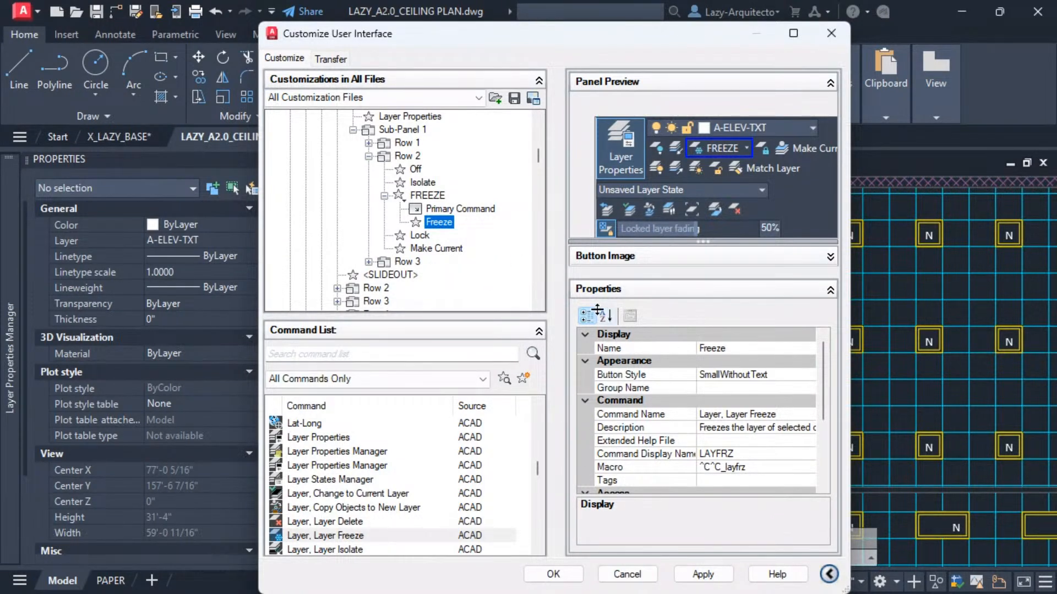
{"action": "right_click", "coordinate": [436, 226]}
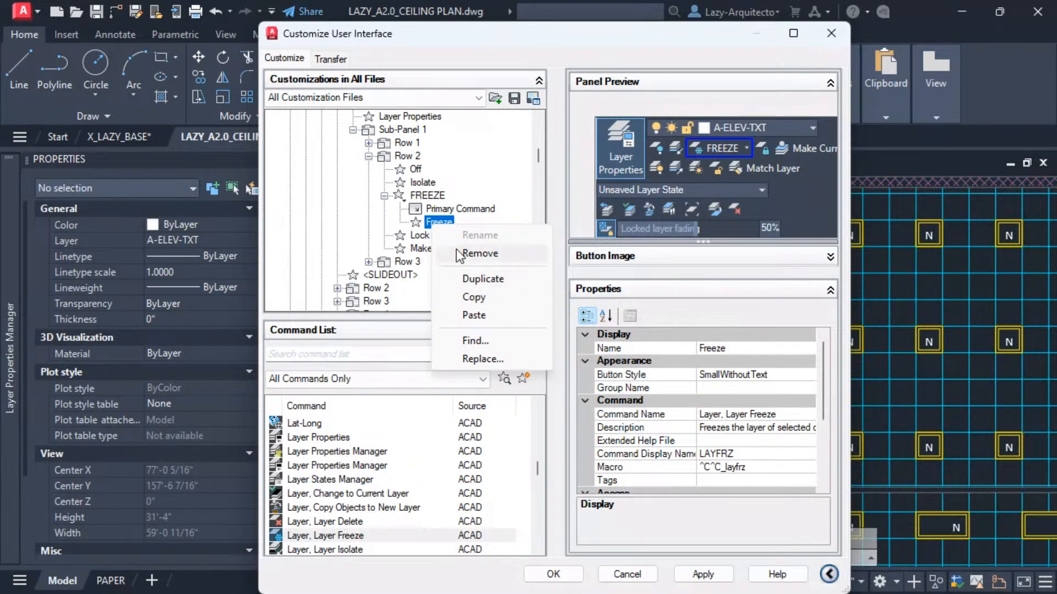
{"action": "right_click", "coordinate": [428, 219]}
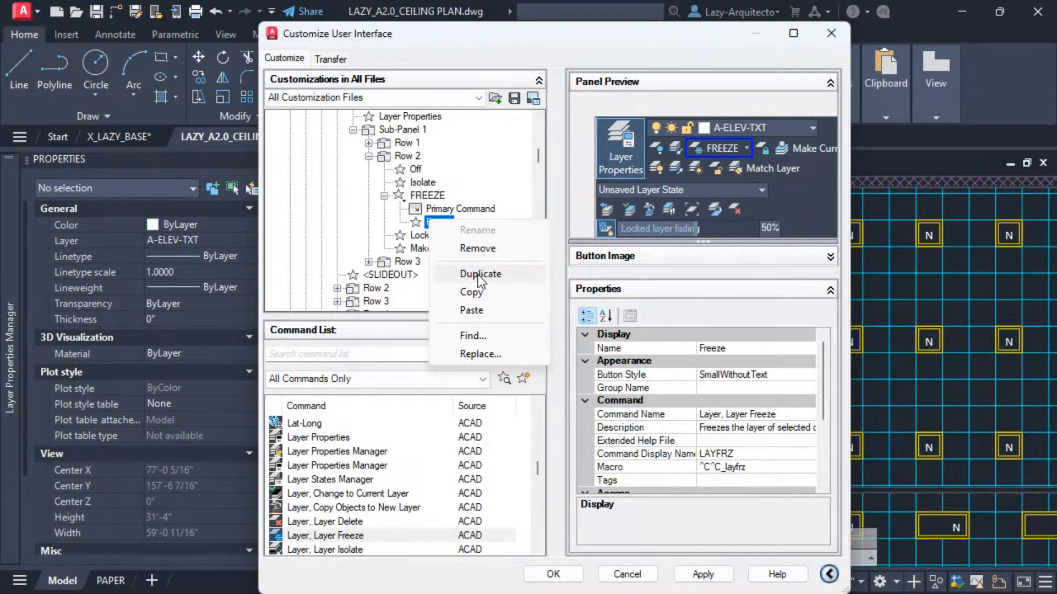
{"action": "left_click", "coordinate": [480, 275]}
{"action": "left_click", "coordinate": [436, 221]}
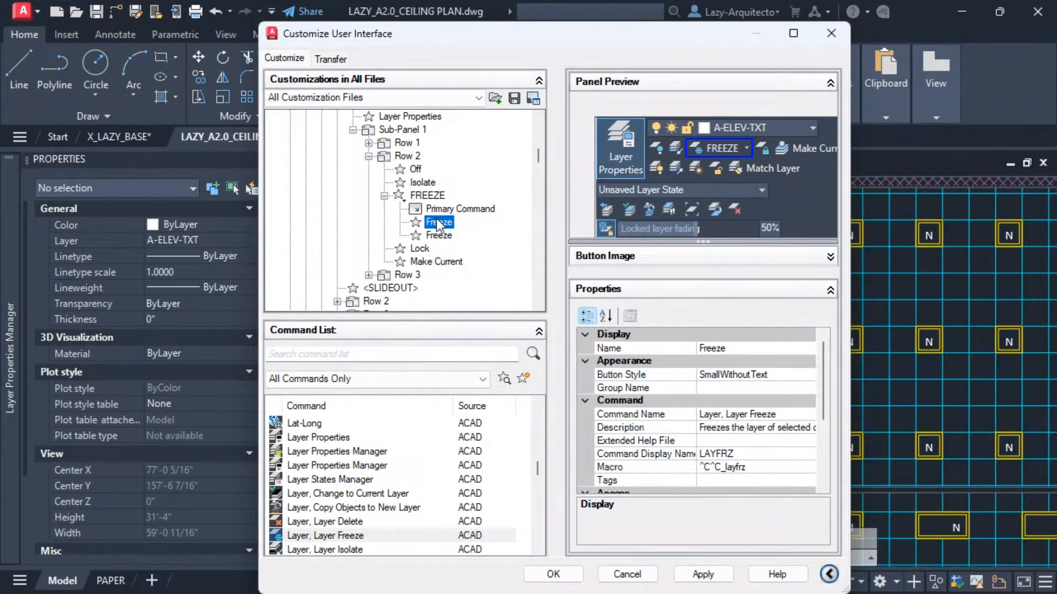
{"action": "left_click", "coordinate": [439, 232]}
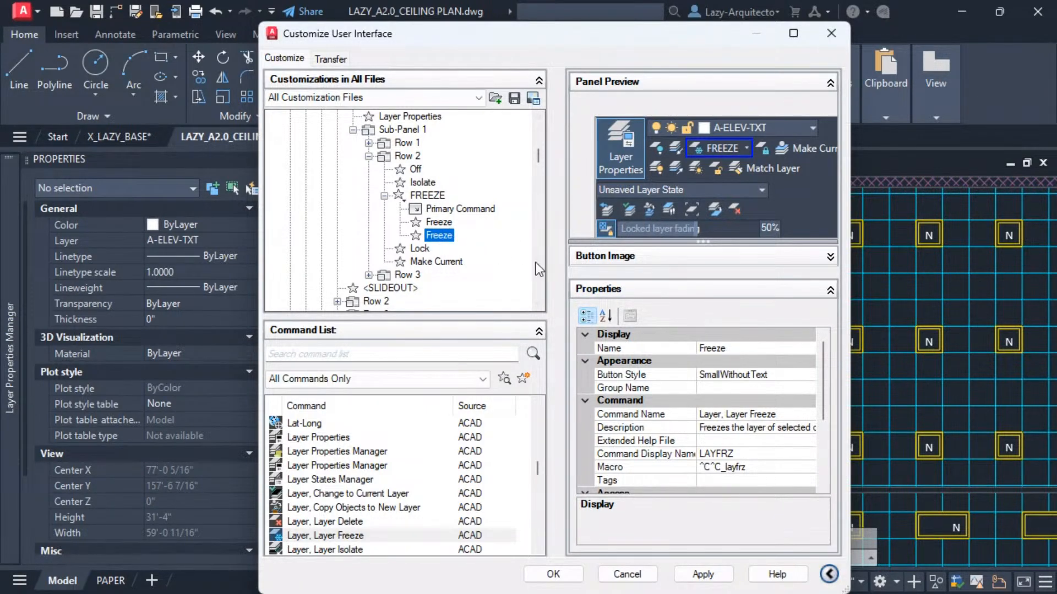
{"action": "left_click", "coordinate": [438, 221]}
Rename the duplicated Freeze command as Freeze Block.
{"action": "left_click", "coordinate": [709, 350]}
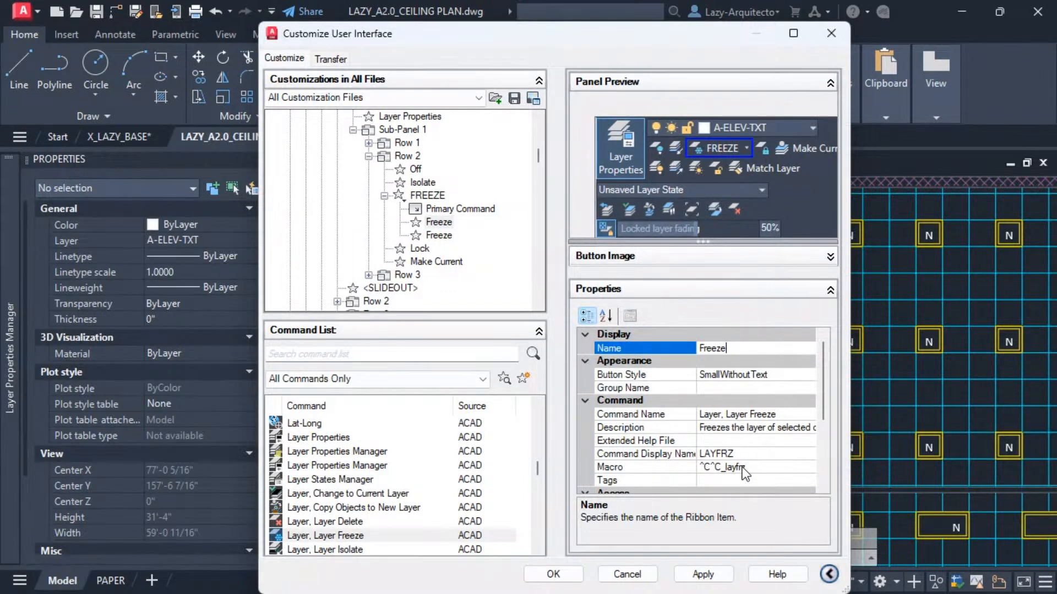
{"action": "scroll", "coordinate": [744, 471], "scroll_direction": "down", "scroll_amount": 2}
{"action": "scroll", "coordinate": [741, 460], "scroll_direction": "up", "scroll_amount": 2}
{"action": "left_click", "coordinate": [436, 235]}
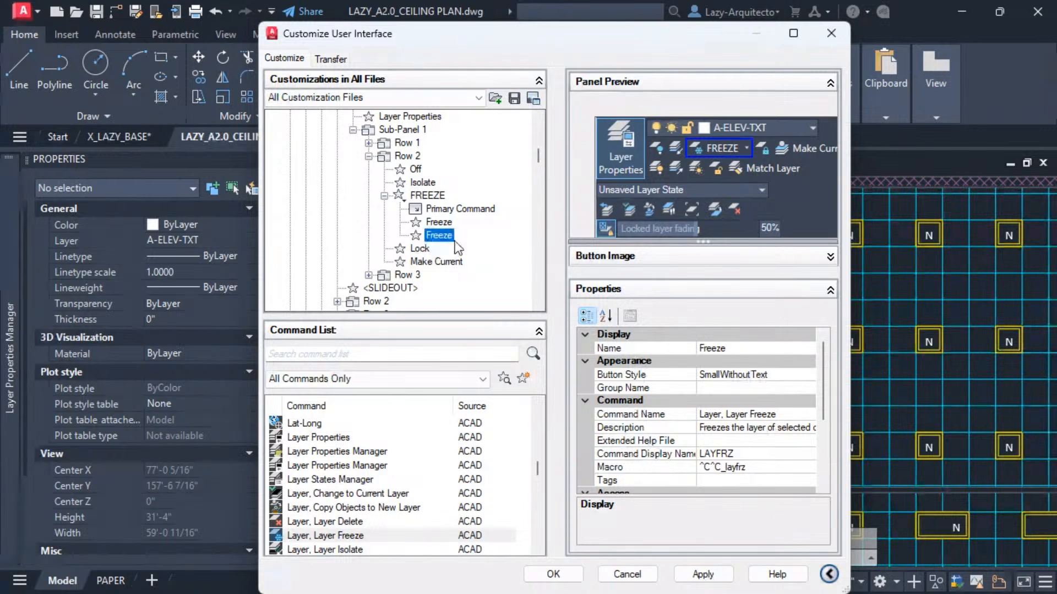
{"action": "left_click", "coordinate": [741, 348]}
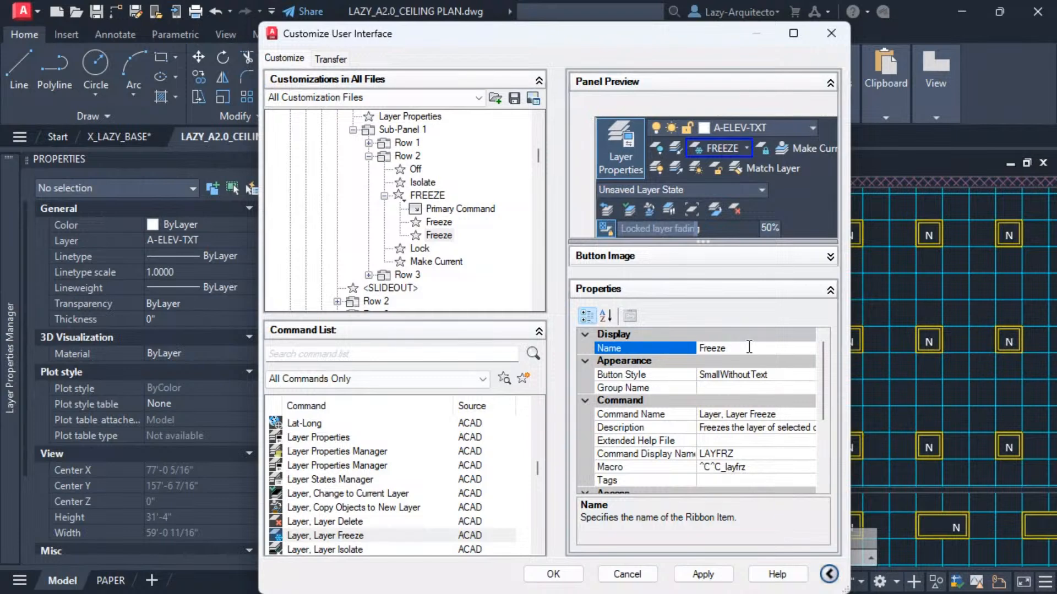
{"action": "type", "text": "OCK"}
{"action": "key", "text": "BackSpace"}
{"action": "key", "text": "BackSpace"}
{"action": "key", "text": "BackSpace"}
{"action": "key", "text": "BackSpace"}
{"action": "key", "text": "BackSpace"}
{"action": "left_click", "coordinate": [726, 338]}
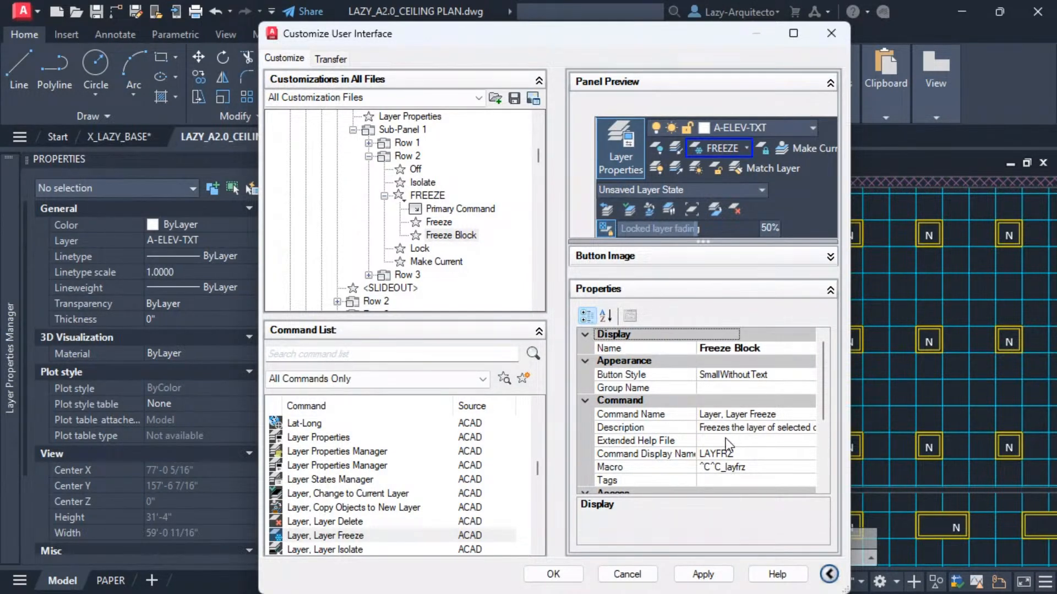
{"action": "left_click", "coordinate": [769, 349]}
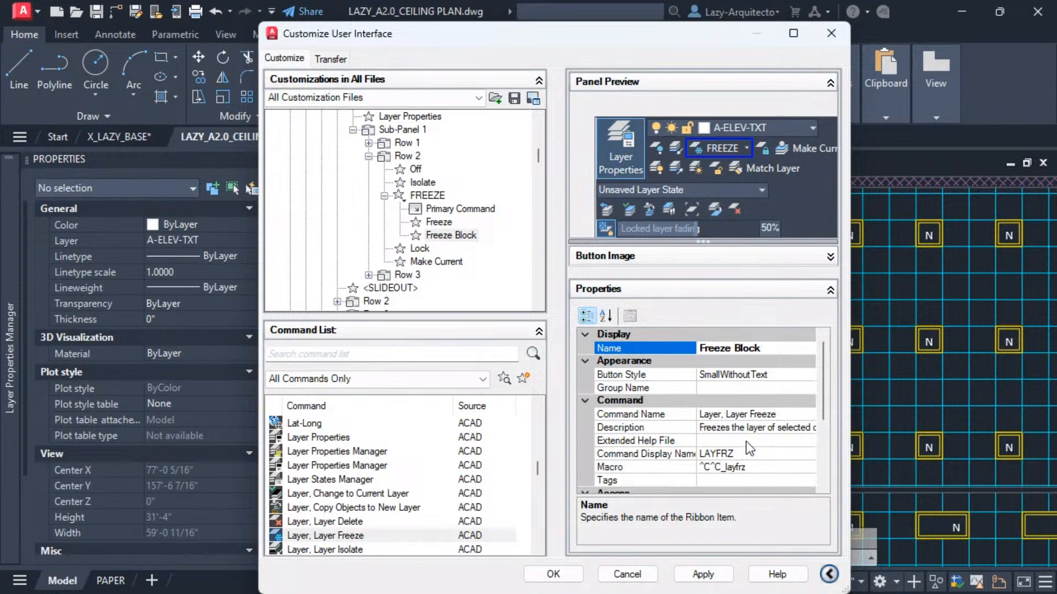
Set the Freeze Block macro to ^C^C_layfrz;s;b;b; and apply and close the customization dialog.
{"action": "scroll", "coordinate": [710, 434], "scroll_direction": "down", "scroll_amount": 1}
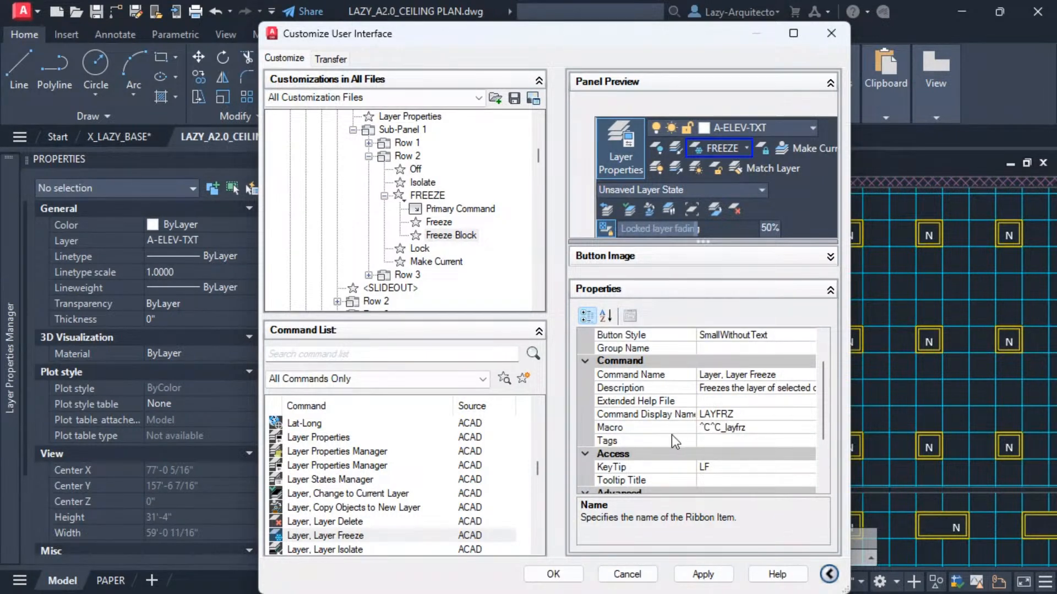
{"action": "scroll", "coordinate": [672, 434], "scroll_direction": "up", "scroll_amount": 1}
{"action": "scroll", "coordinate": [680, 418], "scroll_direction": "down", "scroll_amount": 1}
{"action": "scroll", "coordinate": [680, 419], "scroll_direction": "up", "scroll_amount": 1}
{"action": "scroll", "coordinate": [678, 426], "scroll_direction": "down", "scroll_amount": 1}
{"action": "left_click", "coordinate": [776, 432]}
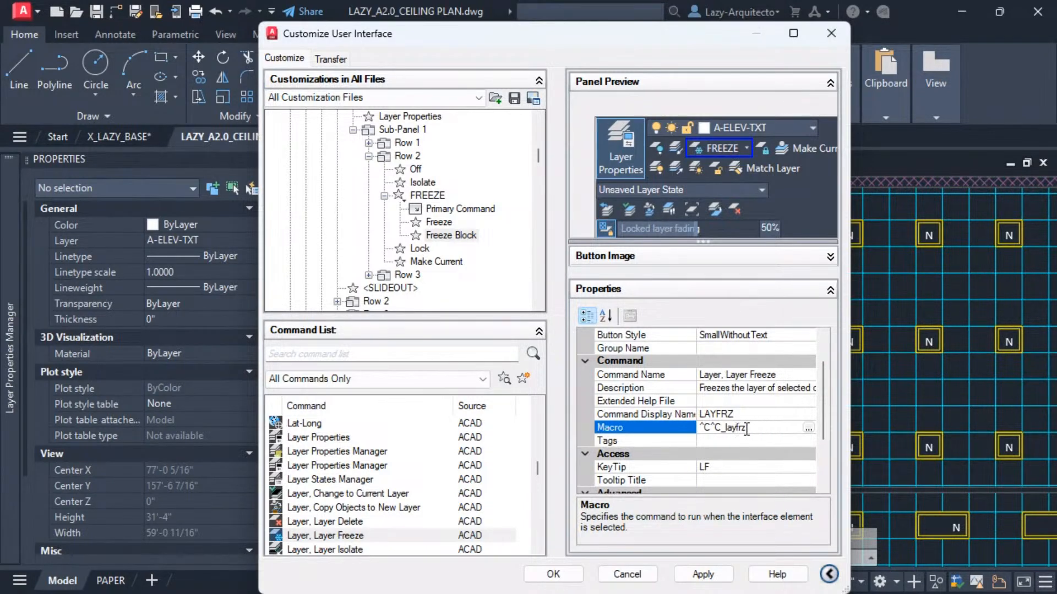
{"action": "left_click", "coordinate": [808, 428]}
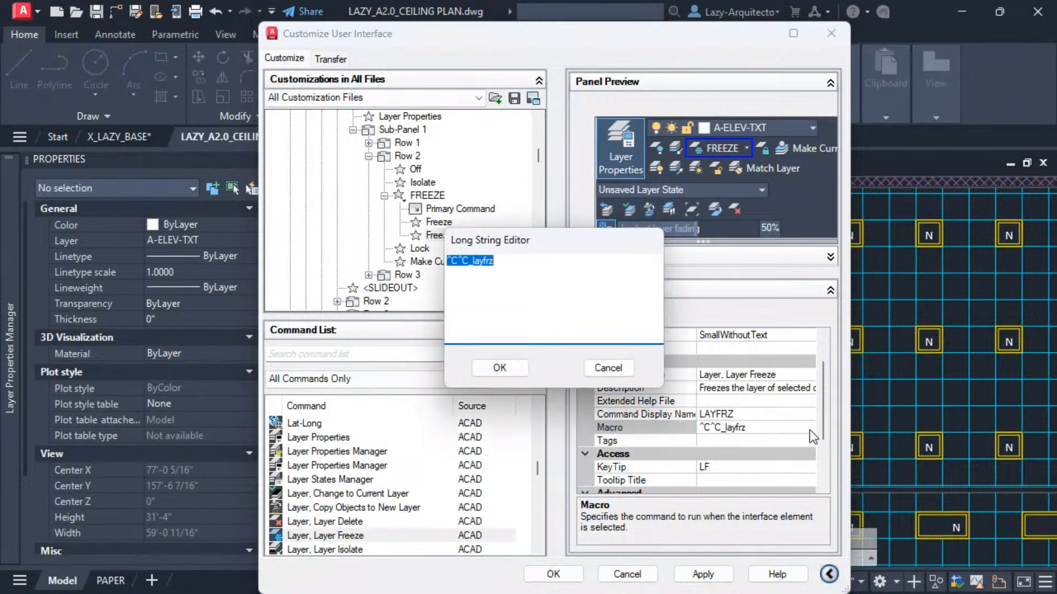
{"action": "left_click", "coordinate": [530, 266]}
{"action": "type", "text": ";"}
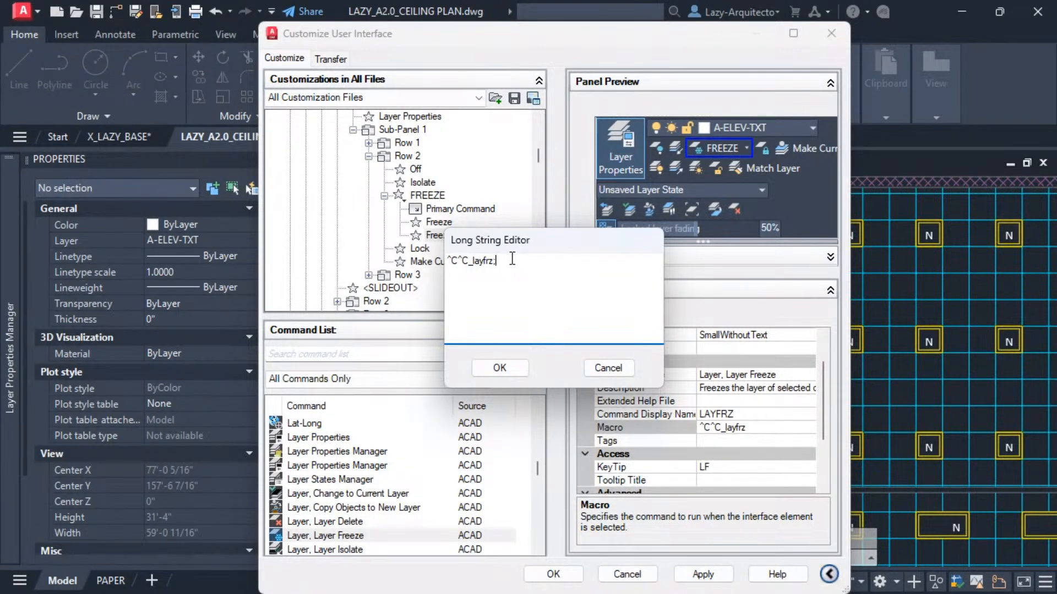
{"action": "type", "text": "s"}
{"action": "type", "text": ";b;"}
{"action": "type", "text": "b;"}
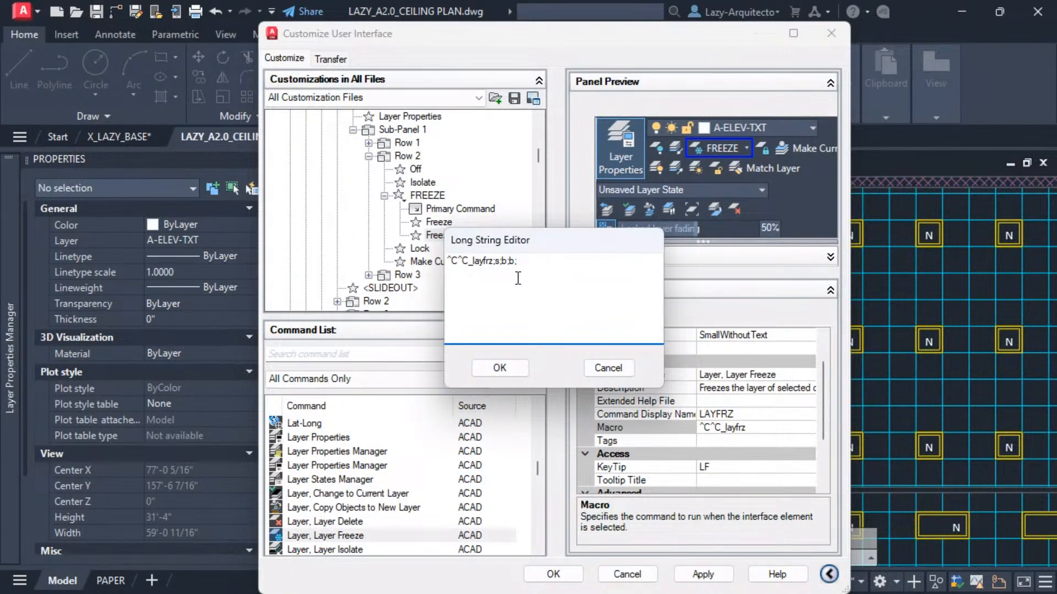
{"action": "left_click", "coordinate": [500, 367]}
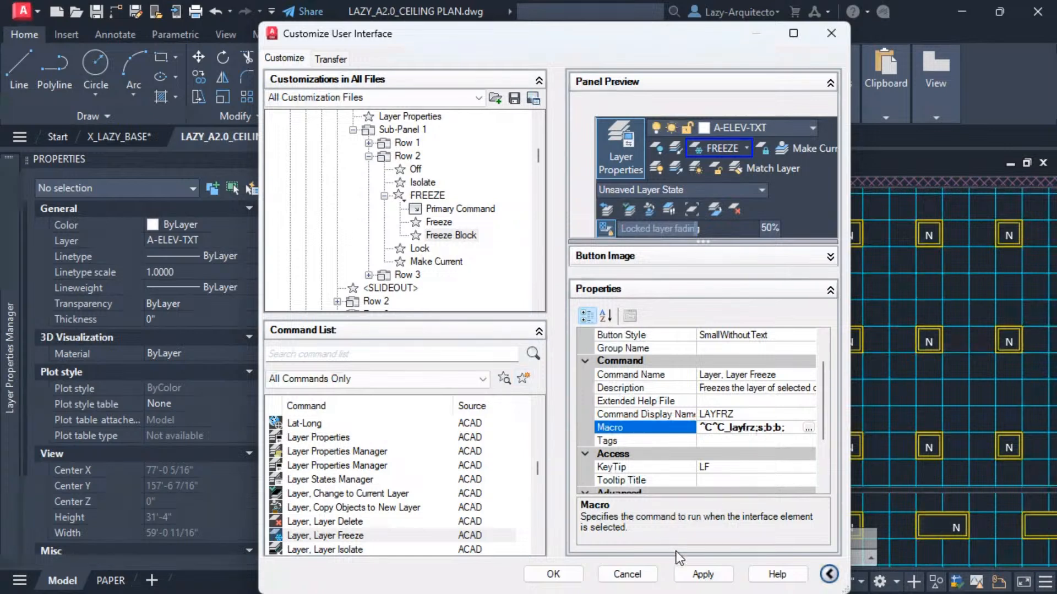
{"action": "left_click", "coordinate": [696, 574]}
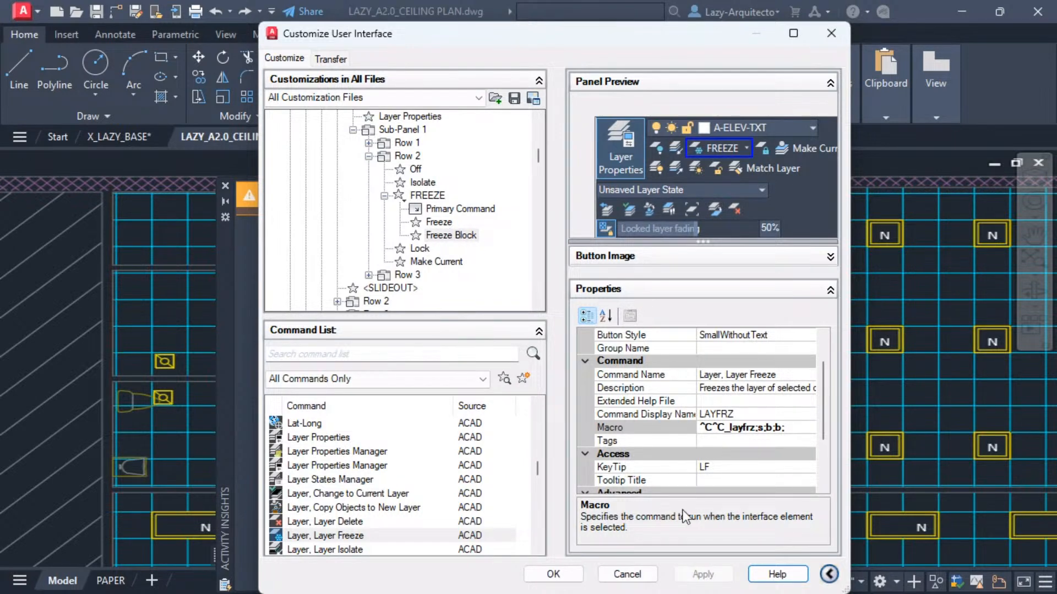
{"action": "left_click", "coordinate": [556, 574]}
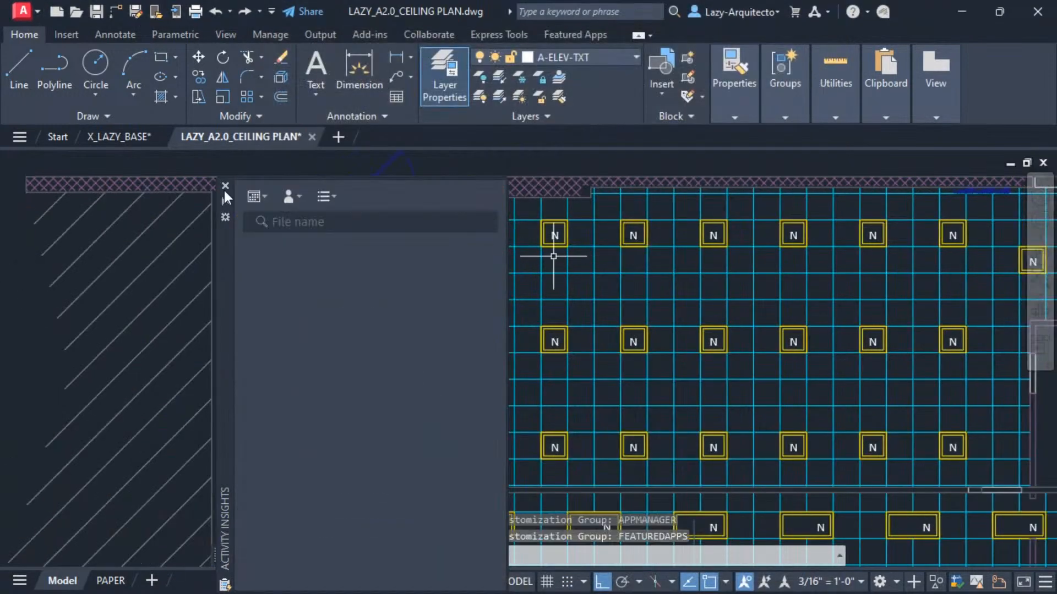
Close the Activity Insights palette and view the Freeze and Freeze Block options of the FREEZE split button.
{"action": "left_click", "coordinate": [224, 186]}
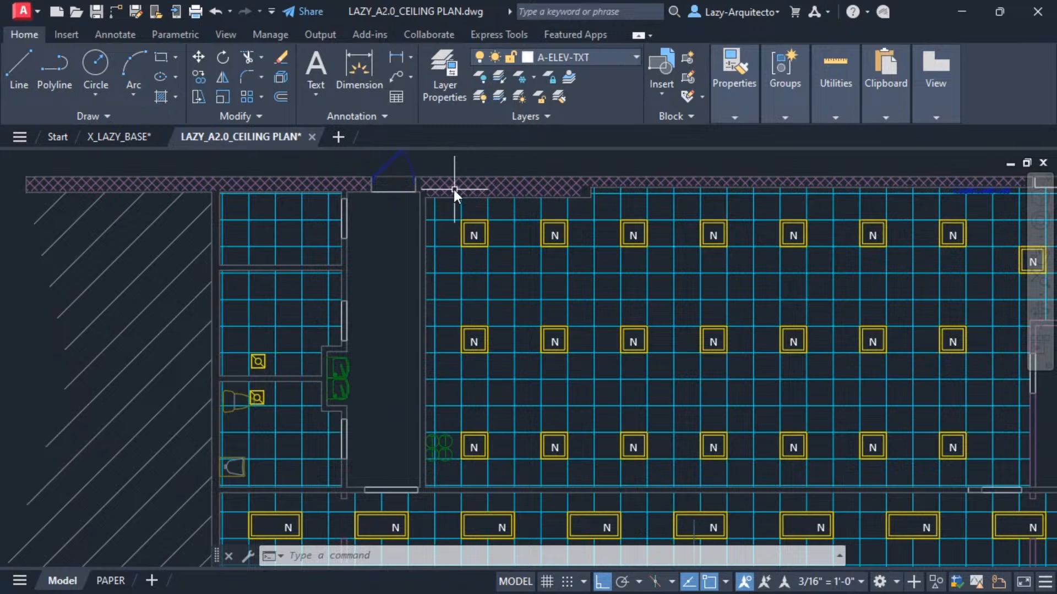
{"action": "left_click", "coordinate": [534, 77]}
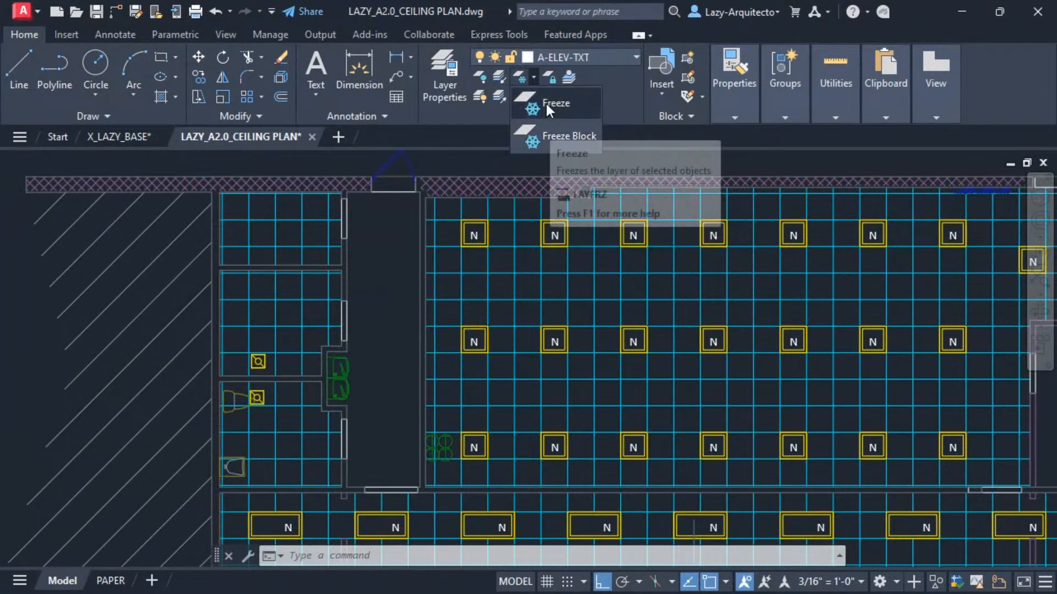
{"action": "left_click", "coordinate": [935, 167]}
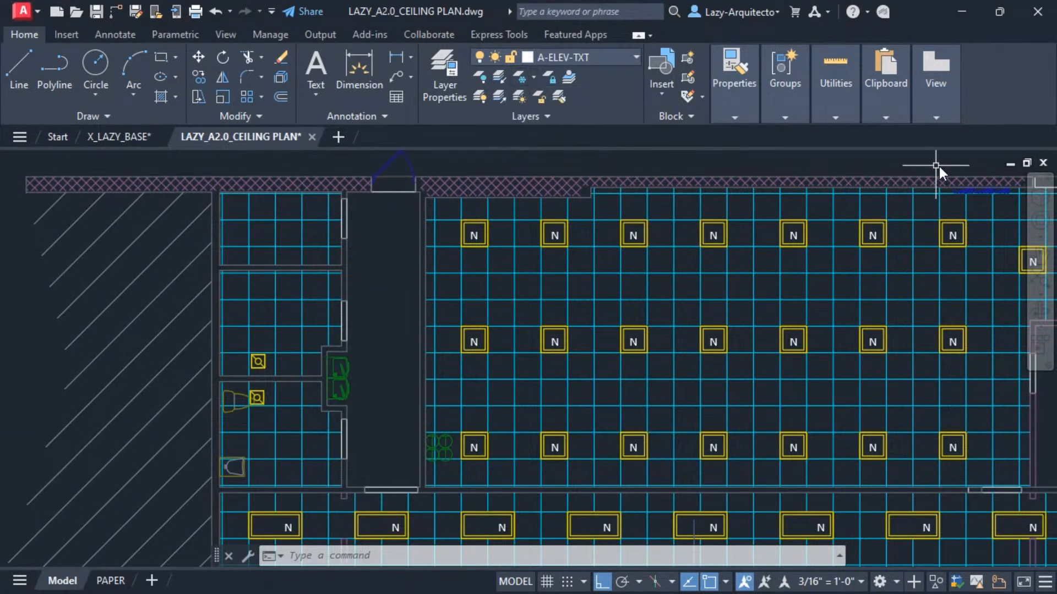
{"action": "key", "text": "Escape"}
{"action": "key", "text": "Escape"}
{"action": "key", "text": "Escape"}
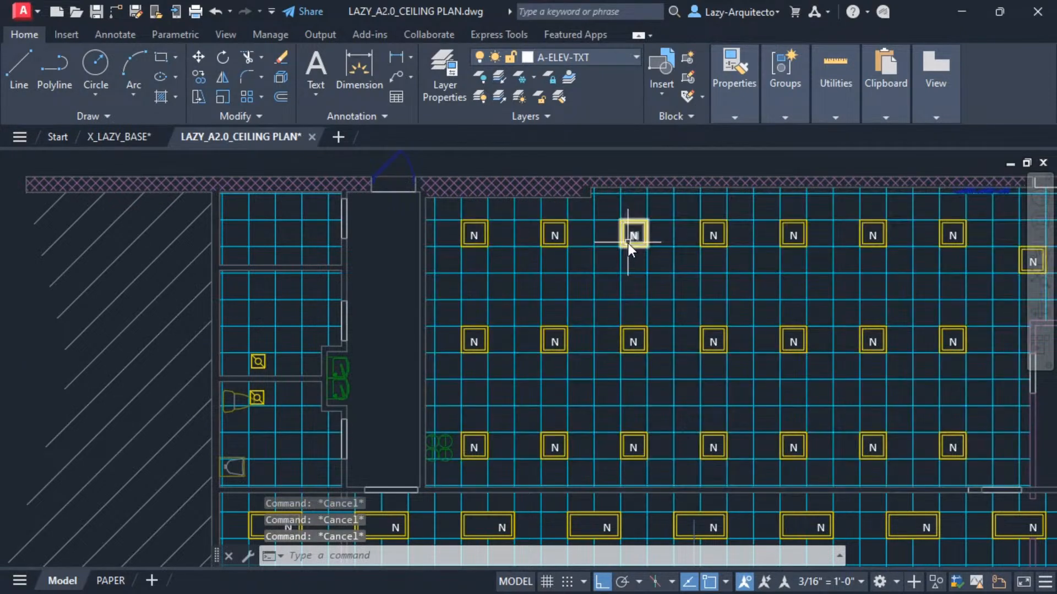
Try the FREEZE NORMAL tool palette macro on the plumbing fixture in the corridor, then undo it.
{"action": "key", "text": "ctrl+3"}
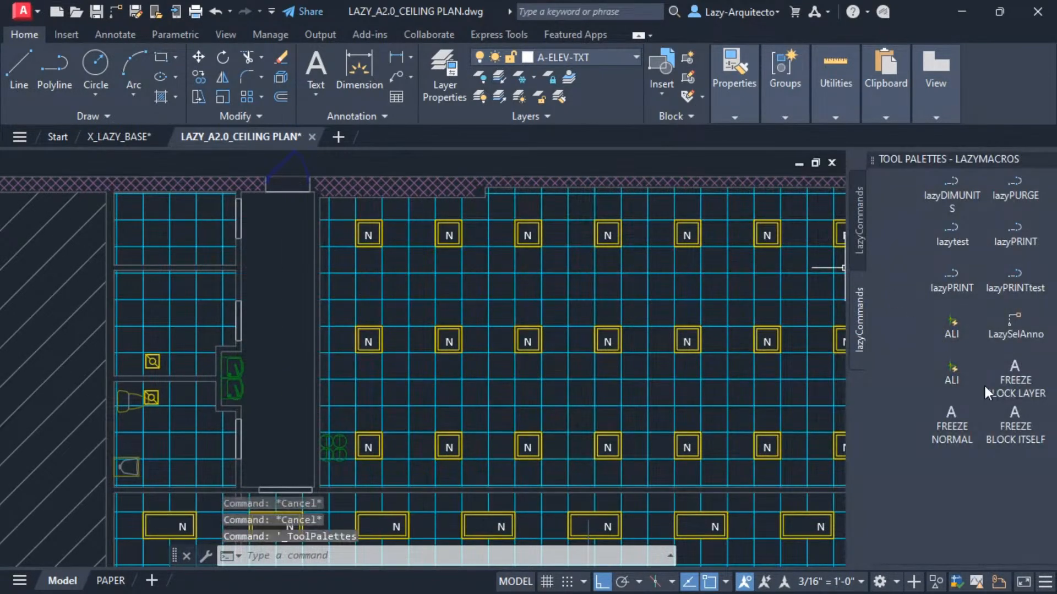
{"action": "left_click", "coordinate": [949, 425]}
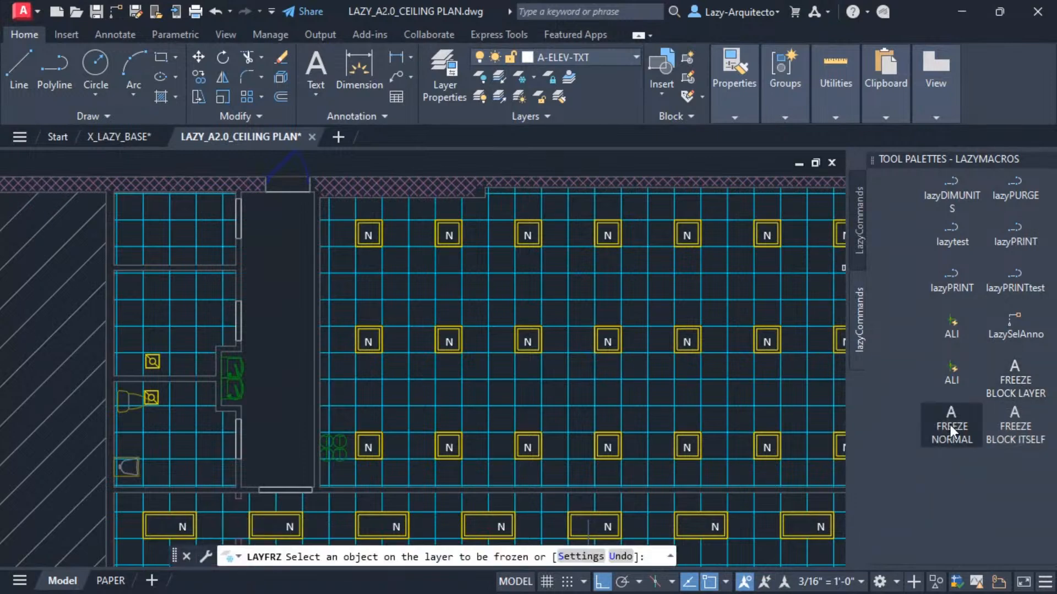
{"action": "left_click", "coordinate": [241, 373]}
{"action": "key", "text": "Return"}
{"action": "key", "text": "ctrl+z"}
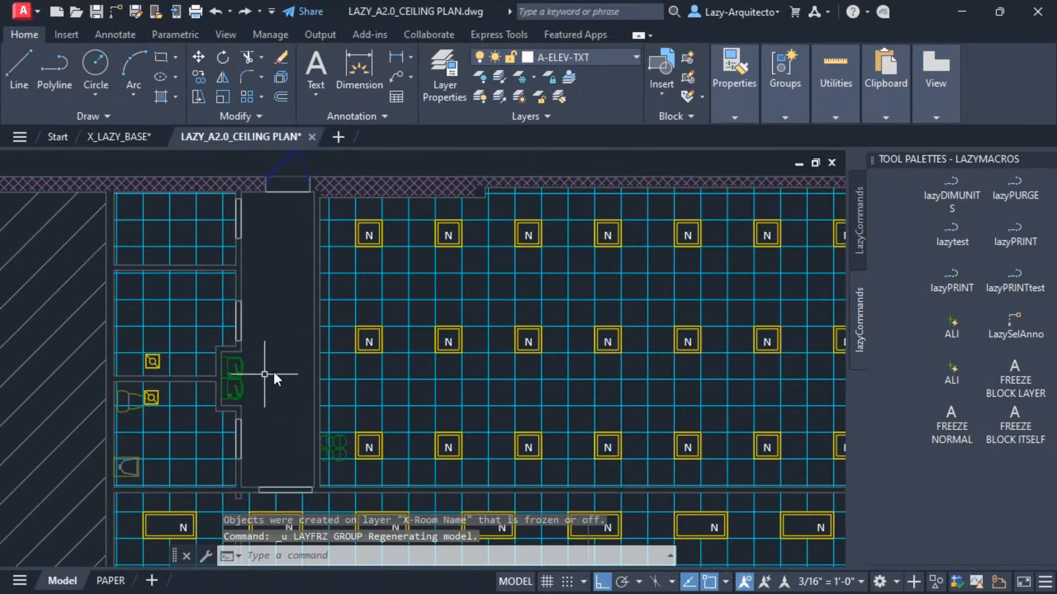
Close the Tool Palettes and freeze the plumbing fixture's layer with the ribbon's Freeze command.
{"action": "left_click", "coordinate": [1048, 161]}
{"action": "middle_click_drag", "start_coordinate": [365, 372], "coordinate": [547, 356]}
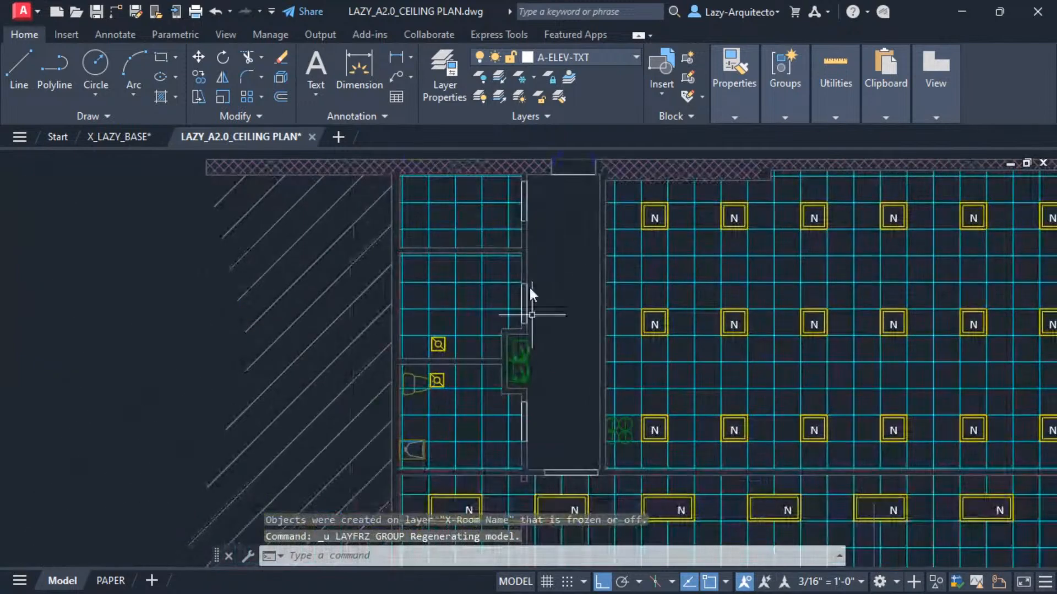
{"action": "left_click", "coordinate": [536, 77]}
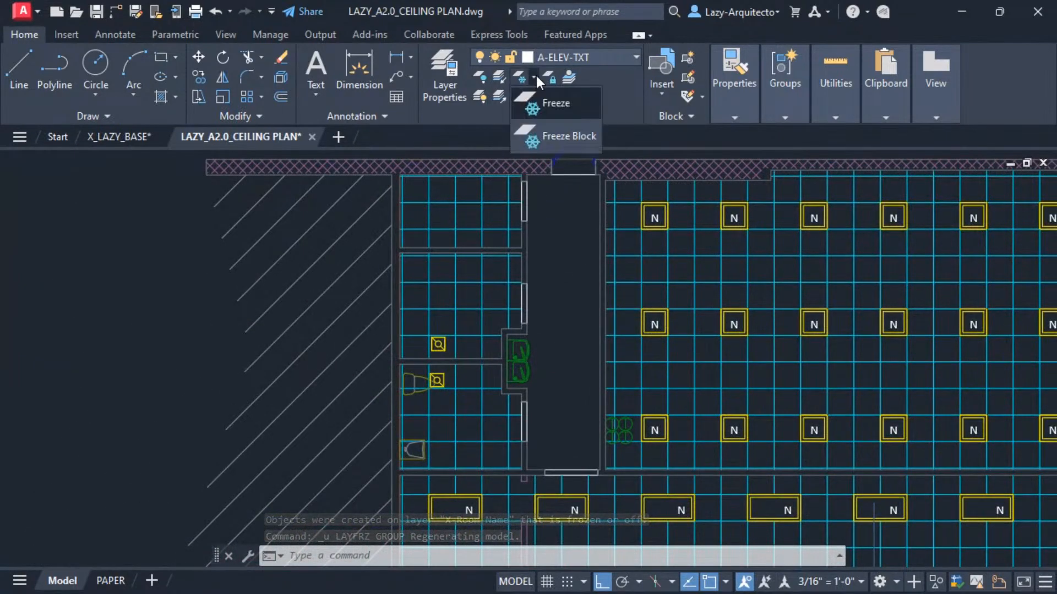
{"action": "left_click", "coordinate": [550, 104]}
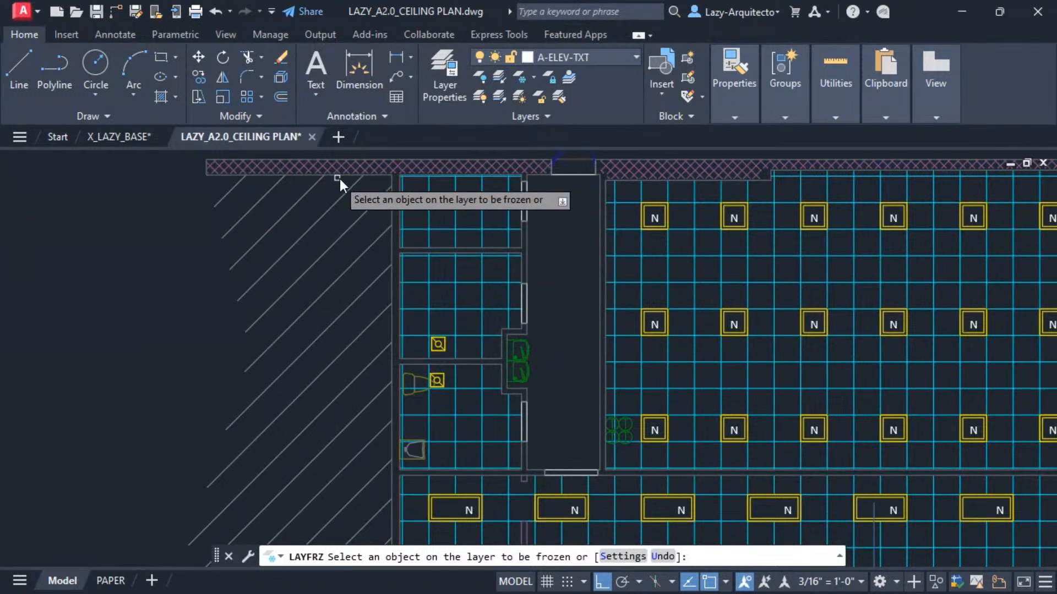
{"action": "left_click", "coordinate": [527, 349]}
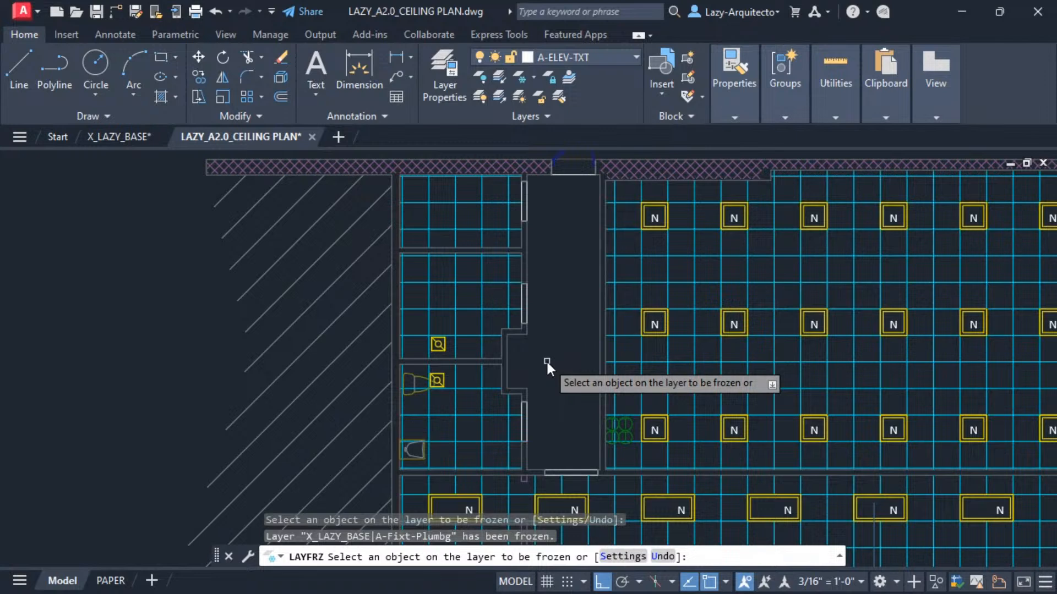
{"action": "key", "text": "Escape"}
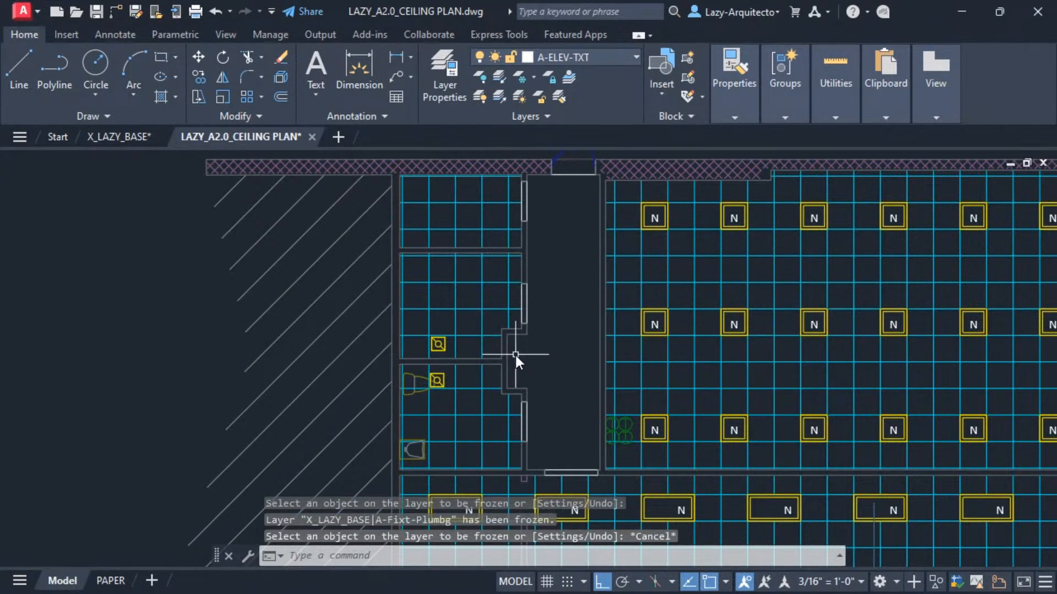
Try running Freeze Block from the FREEZE split button.
{"action": "left_click", "coordinate": [534, 76]}
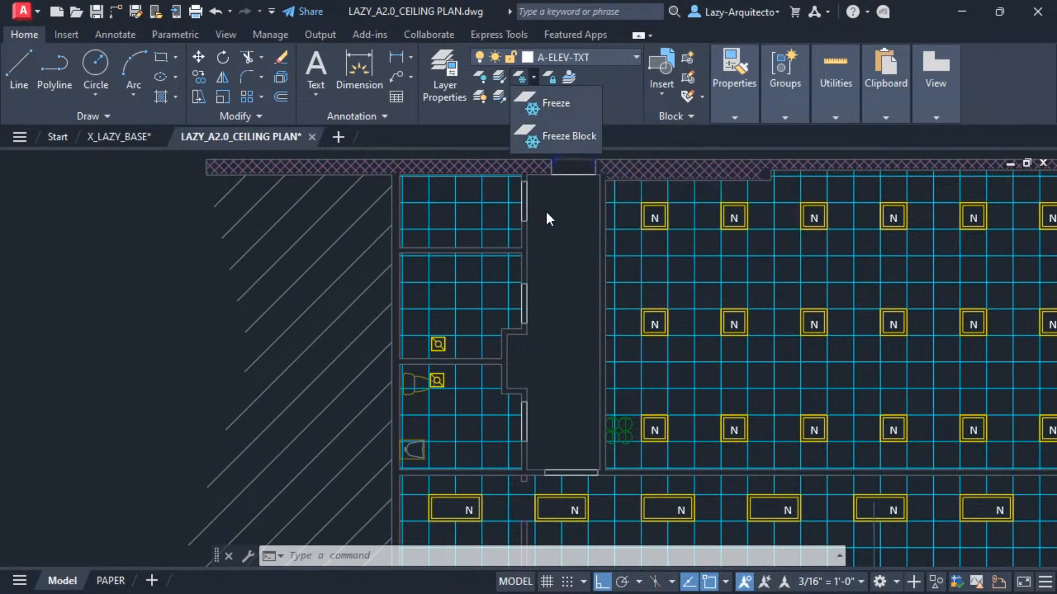
{"action": "left_click", "coordinate": [557, 137]}
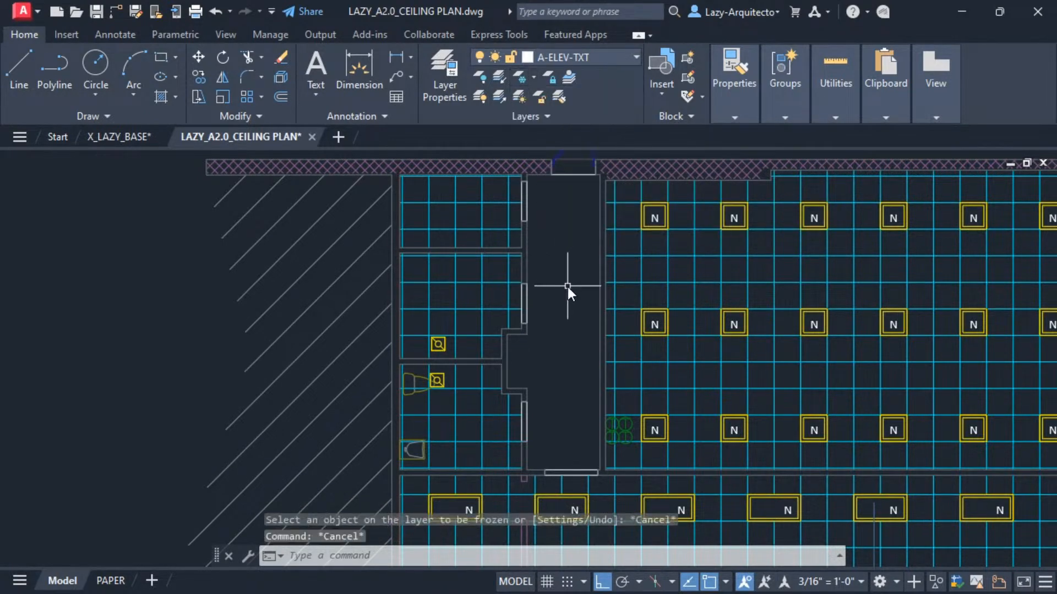
Undo the previous freeze, retry Freeze Block on the corridor plumbing fixture, and undo that freeze.
{"action": "key", "text": "ctrl+z"}
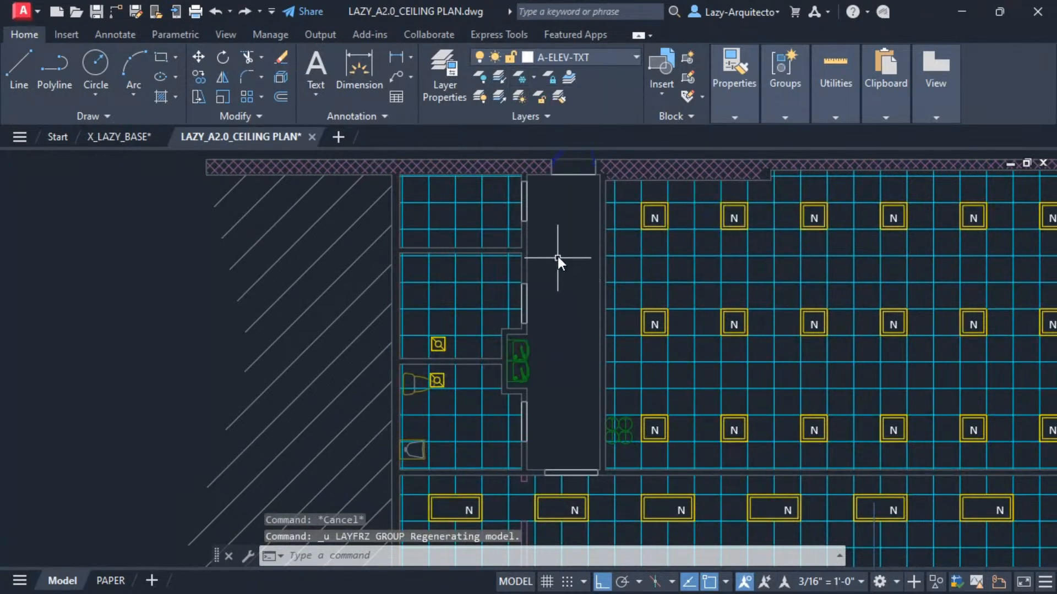
{"action": "left_click", "coordinate": [534, 78]}
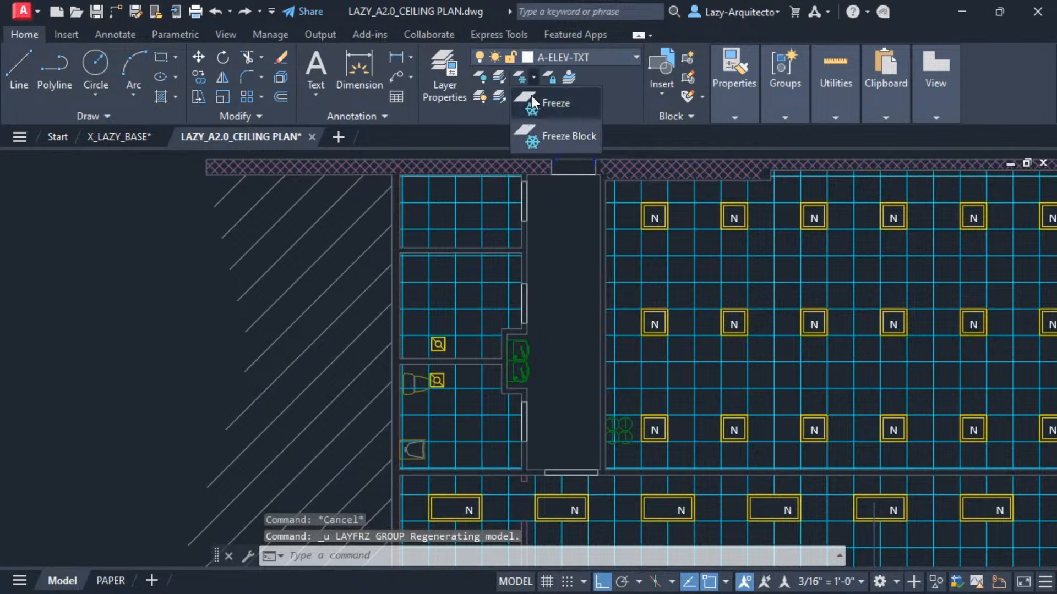
{"action": "left_click", "coordinate": [557, 137]}
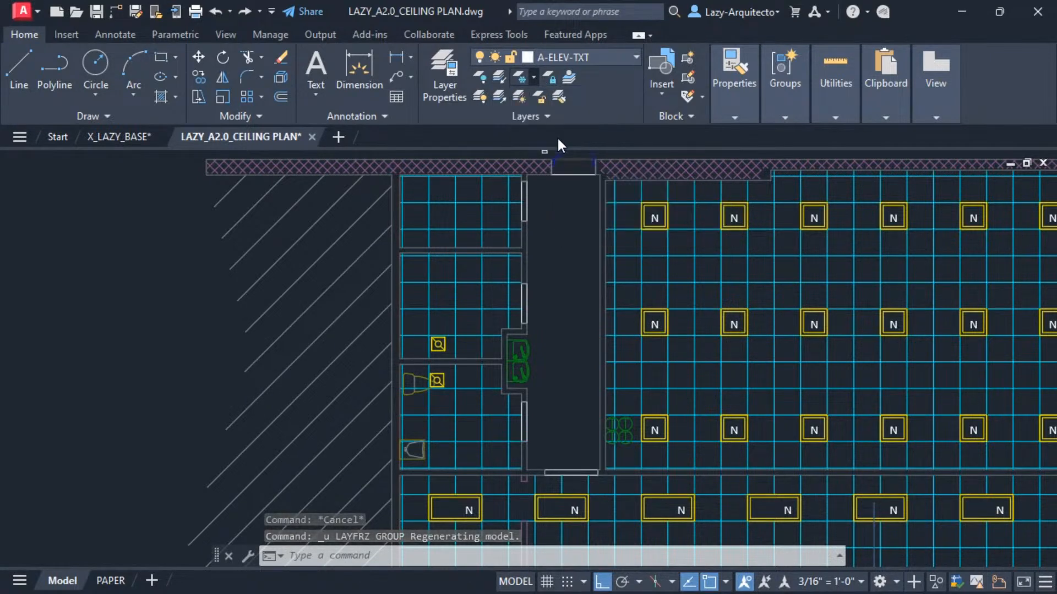
{"action": "left_click", "coordinate": [529, 352]}
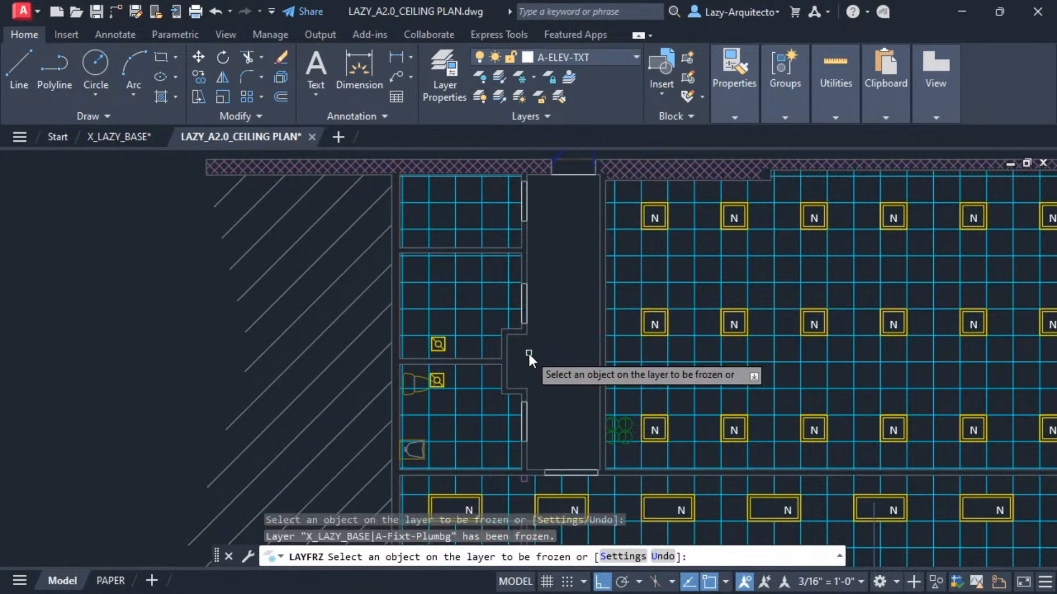
{"action": "key", "text": "Escape"}
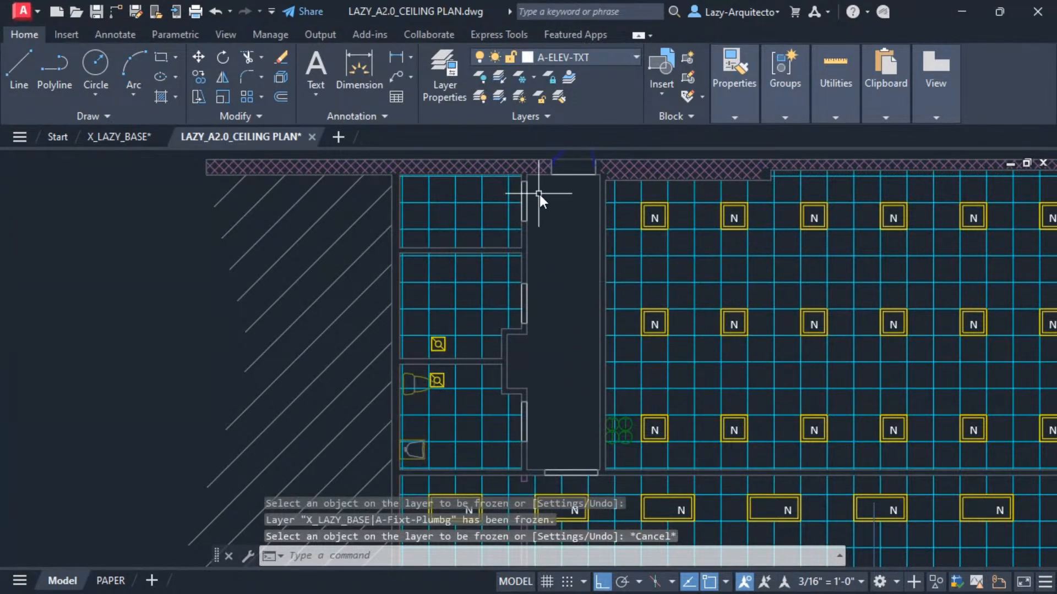
{"action": "key", "text": "ctrl+z"}
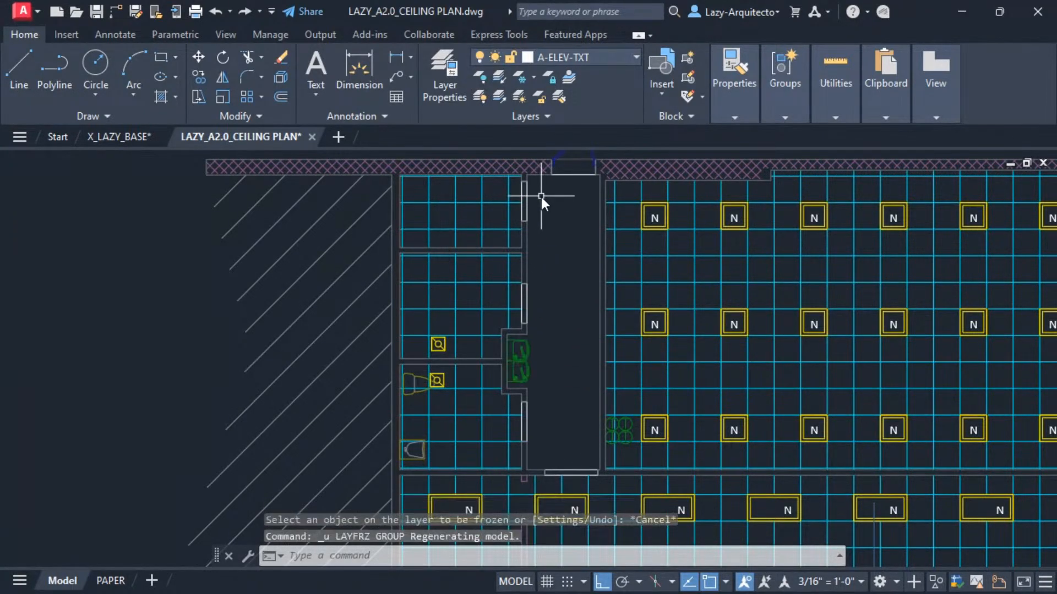
{"action": "left_click", "coordinate": [533, 75]}
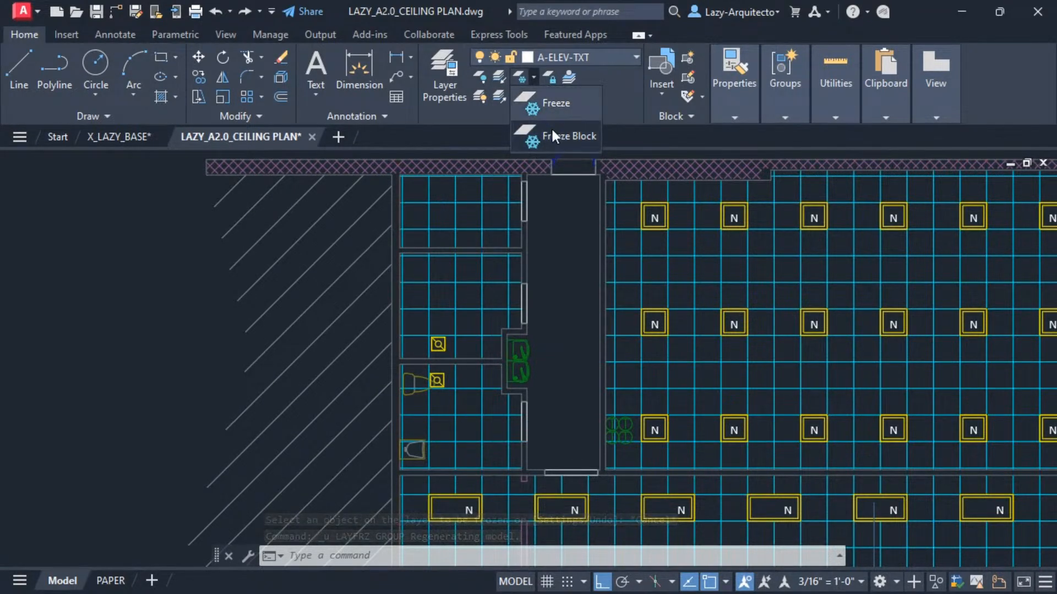
{"action": "left_click", "coordinate": [556, 276]}
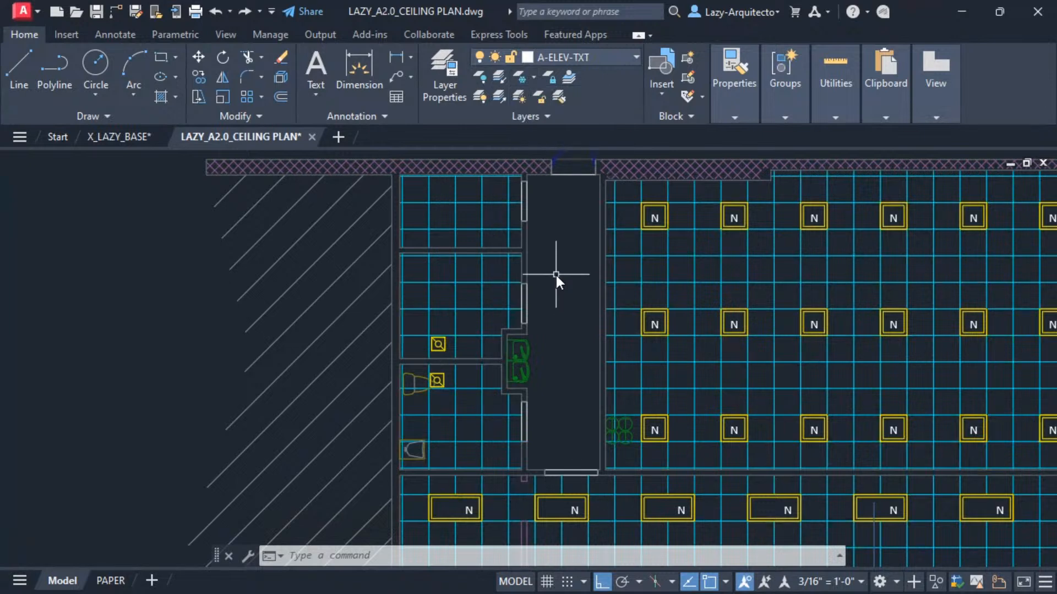
{"action": "key", "text": "Escape"}
Open the Customize User Interface editor and select the FREEZE split button in the Home - Layers ribbon panel.
{"action": "type", "text": "CUI"}
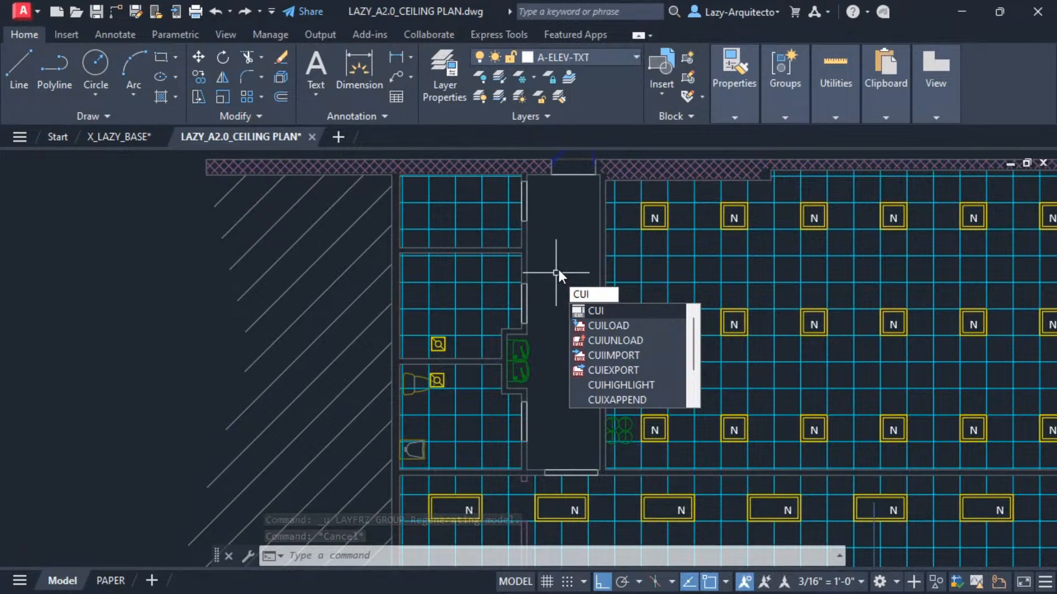
{"action": "key", "text": "Return"}
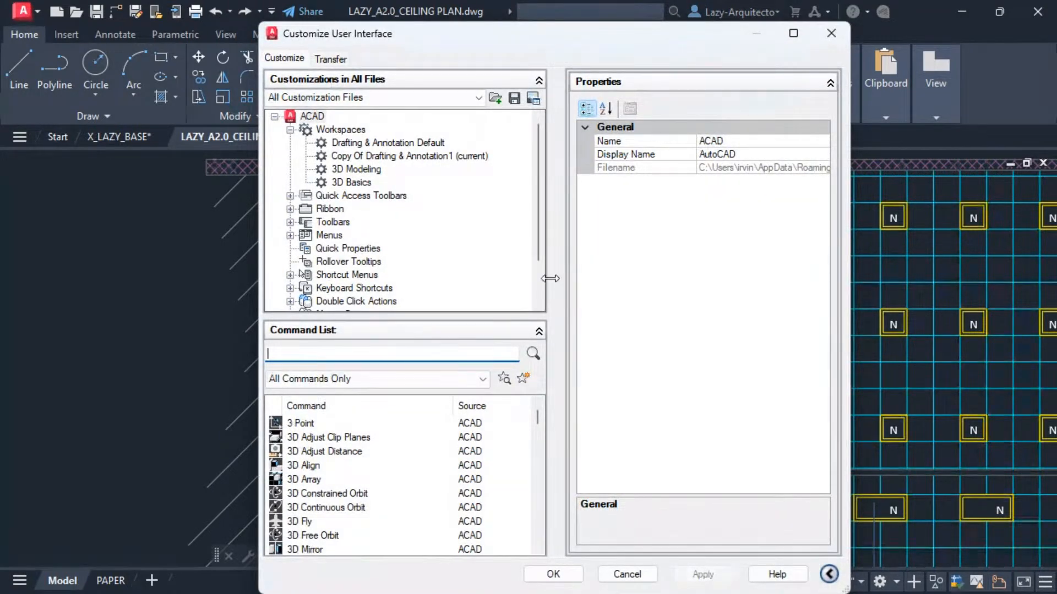
{"action": "left_click", "coordinate": [290, 210]}
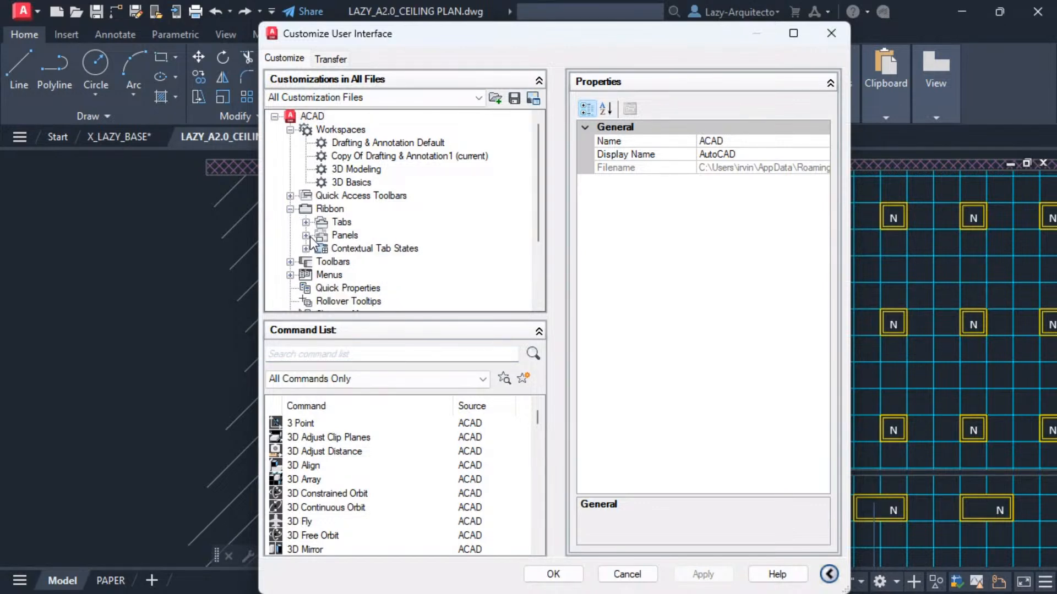
{"action": "left_click", "coordinate": [305, 236]}
{"action": "scroll", "coordinate": [369, 234], "scroll_direction": "down", "scroll_amount": 9}
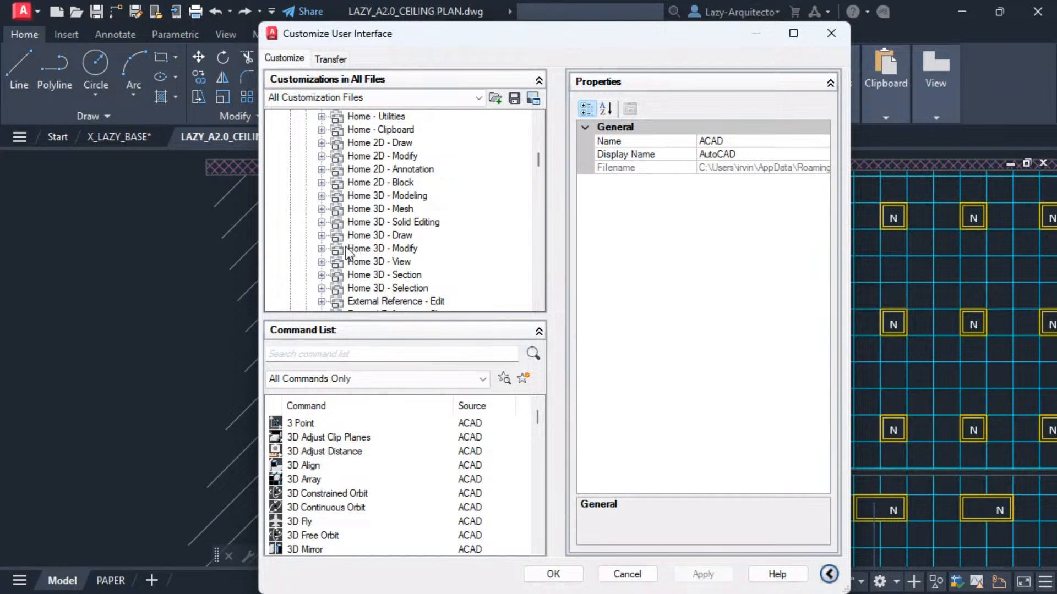
{"action": "scroll", "coordinate": [345, 247], "scroll_direction": "up", "scroll_amount": 3}
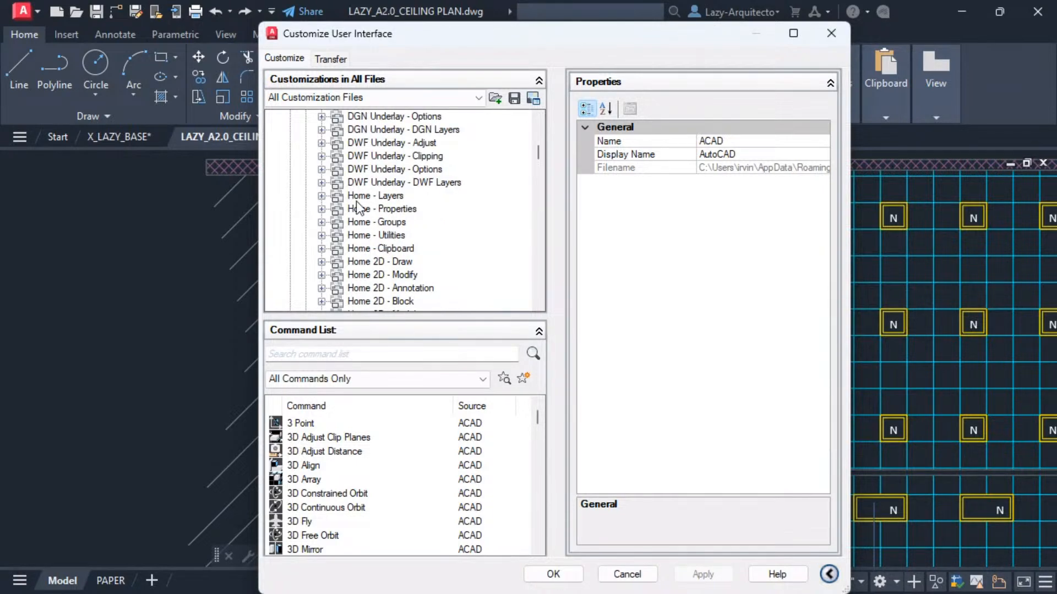
{"action": "double_click", "coordinate": [360, 197]}
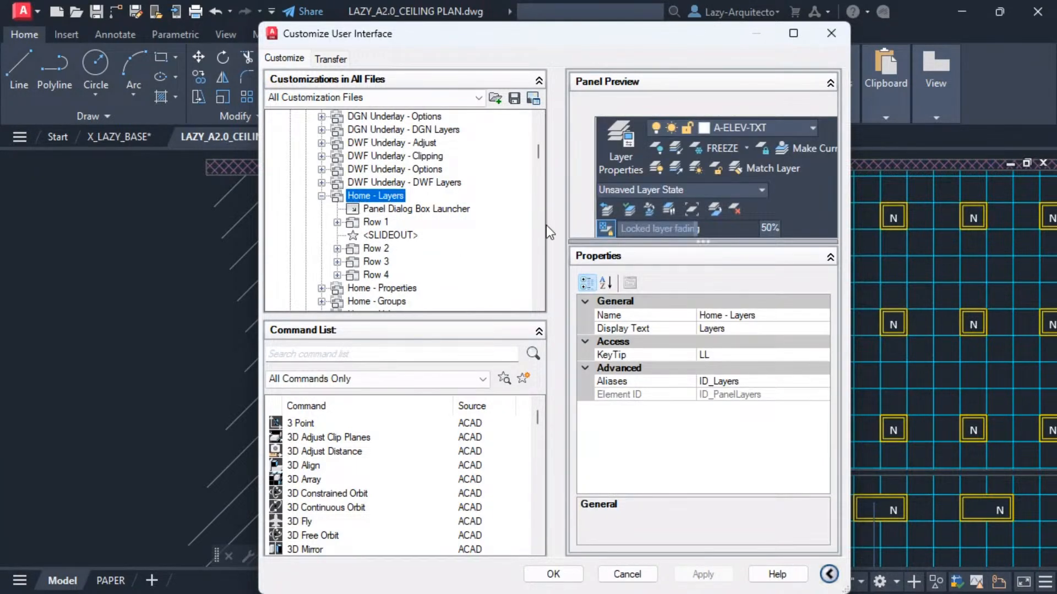
{"action": "left_click", "coordinate": [722, 148]}
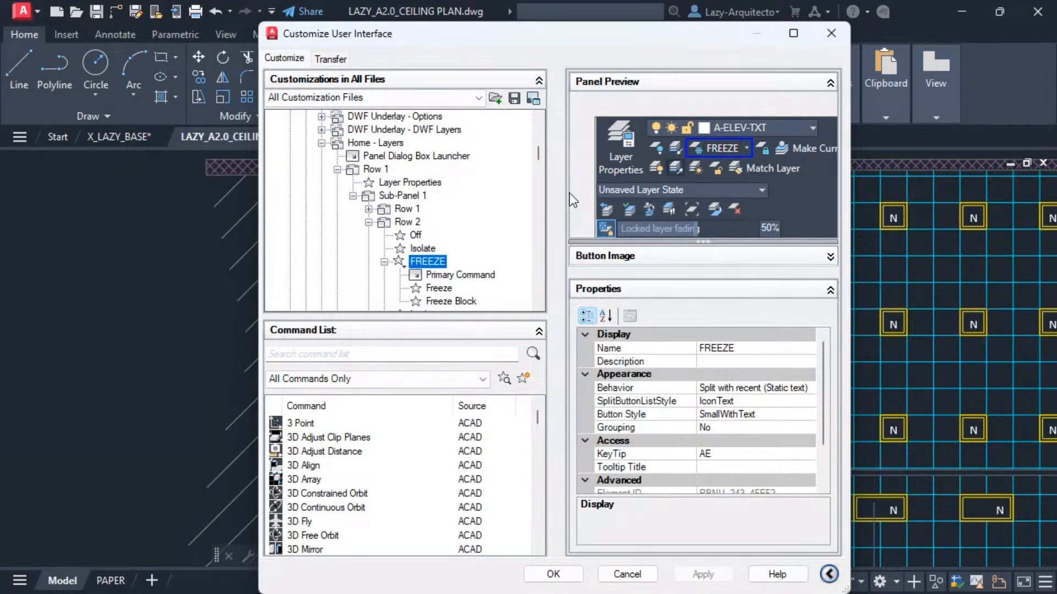
Compare the macros of the Freeze and Freeze Block items under the FREEZE split button.
{"action": "scroll", "coordinate": [416, 247], "scroll_direction": "down", "scroll_amount": 2}
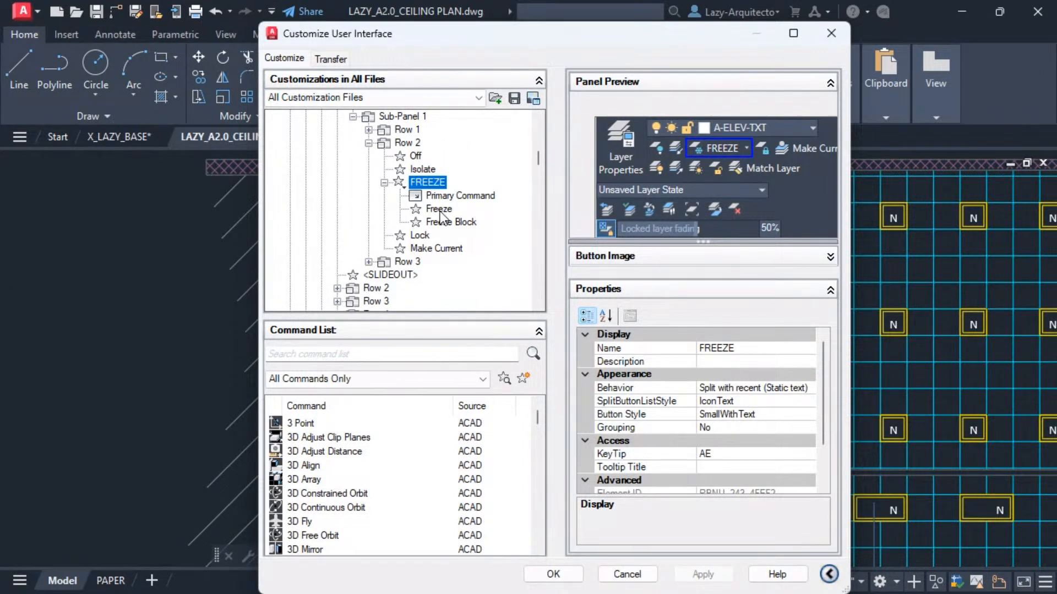
{"action": "left_click", "coordinate": [439, 209]}
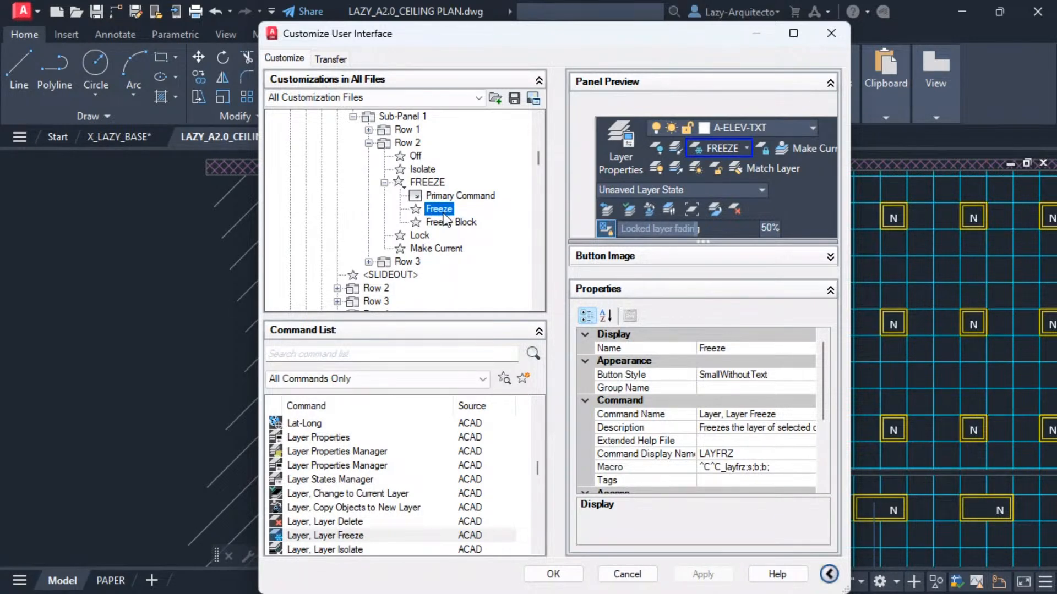
{"action": "left_click", "coordinate": [777, 467]}
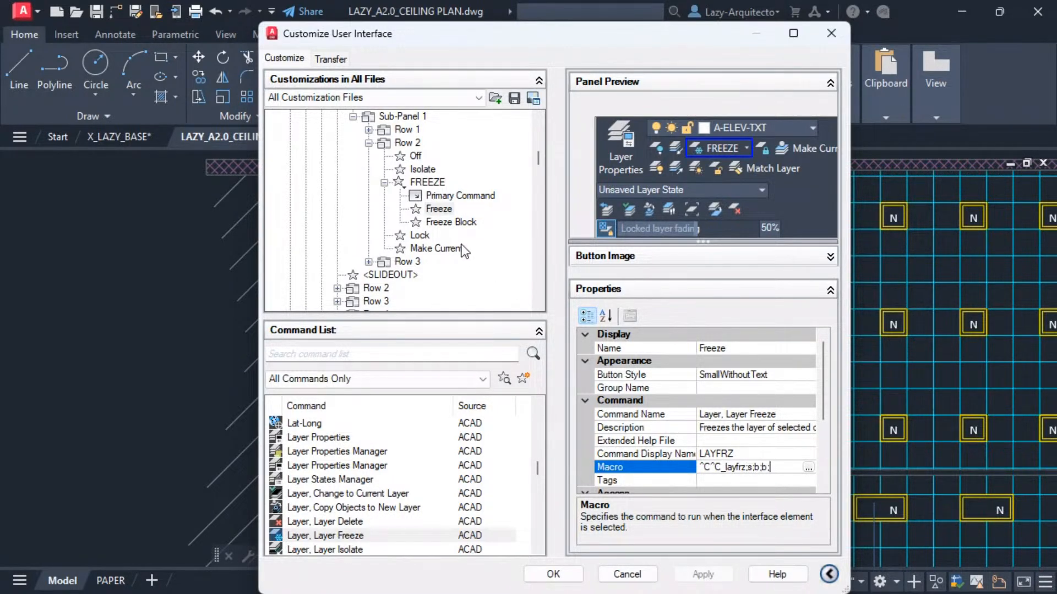
{"action": "left_click", "coordinate": [453, 223]}
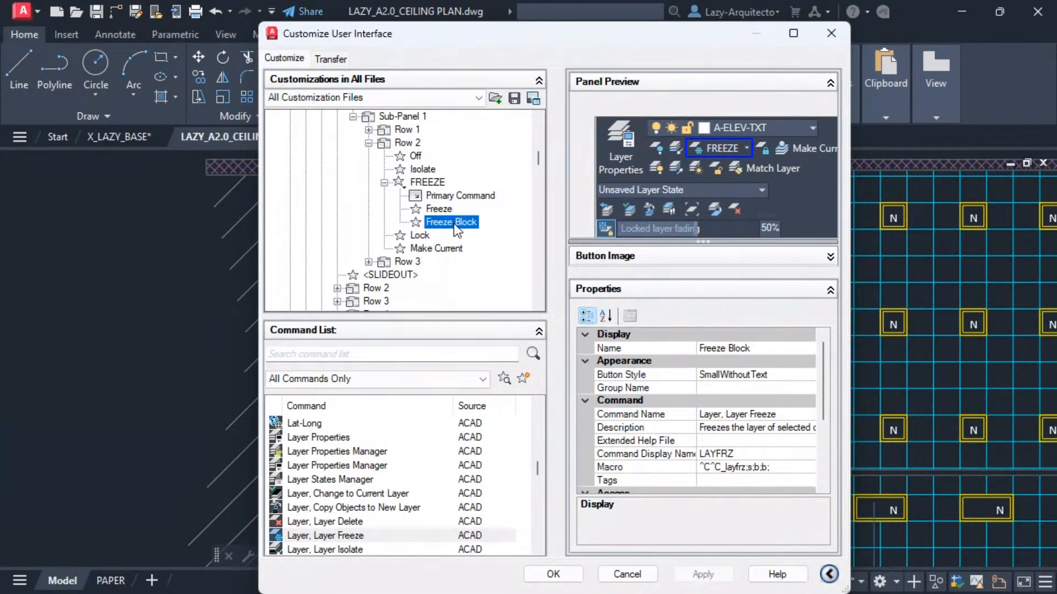
{"action": "left_click", "coordinate": [771, 468]}
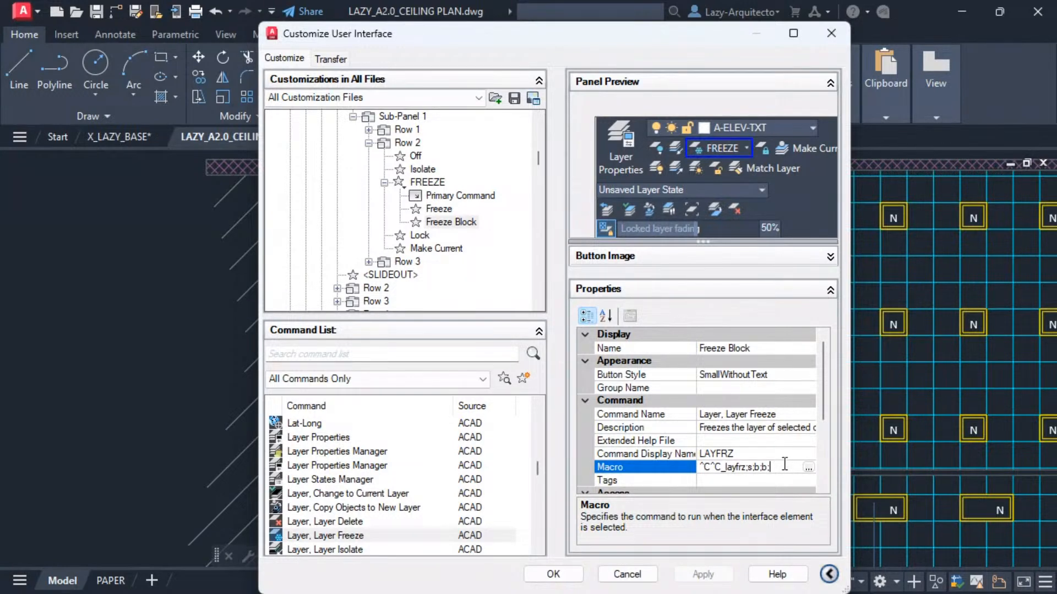
{"action": "left_click", "coordinate": [447, 210]}
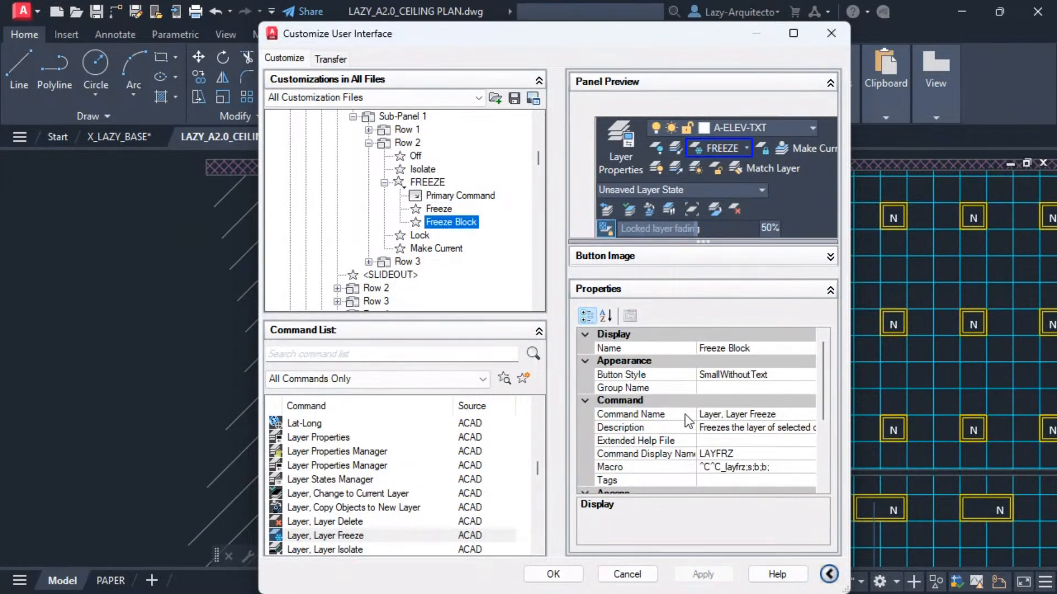
{"action": "left_click", "coordinate": [786, 467]}
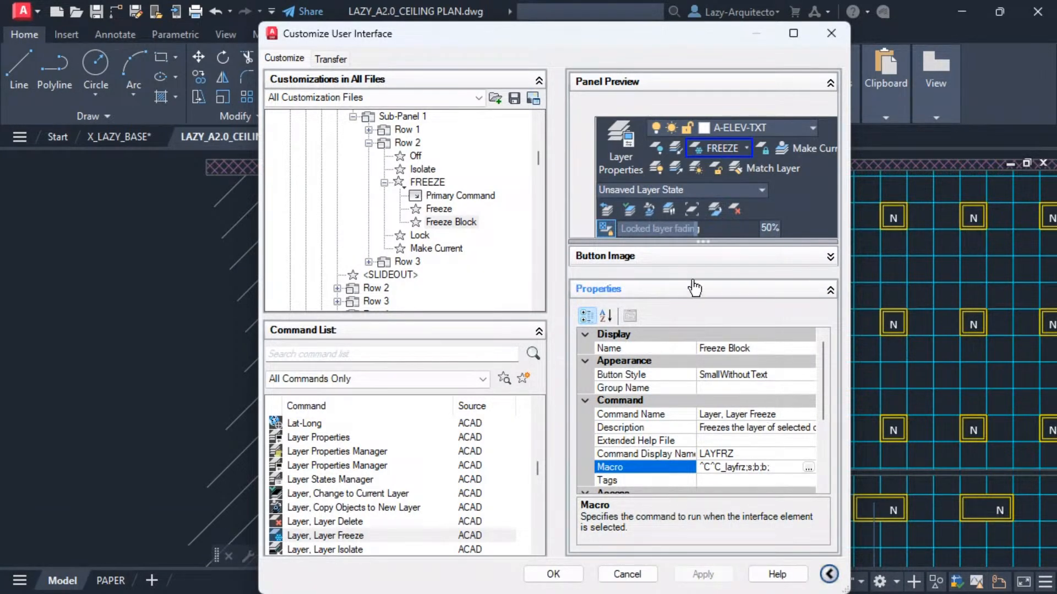
{"action": "right_click", "coordinate": [440, 209]}
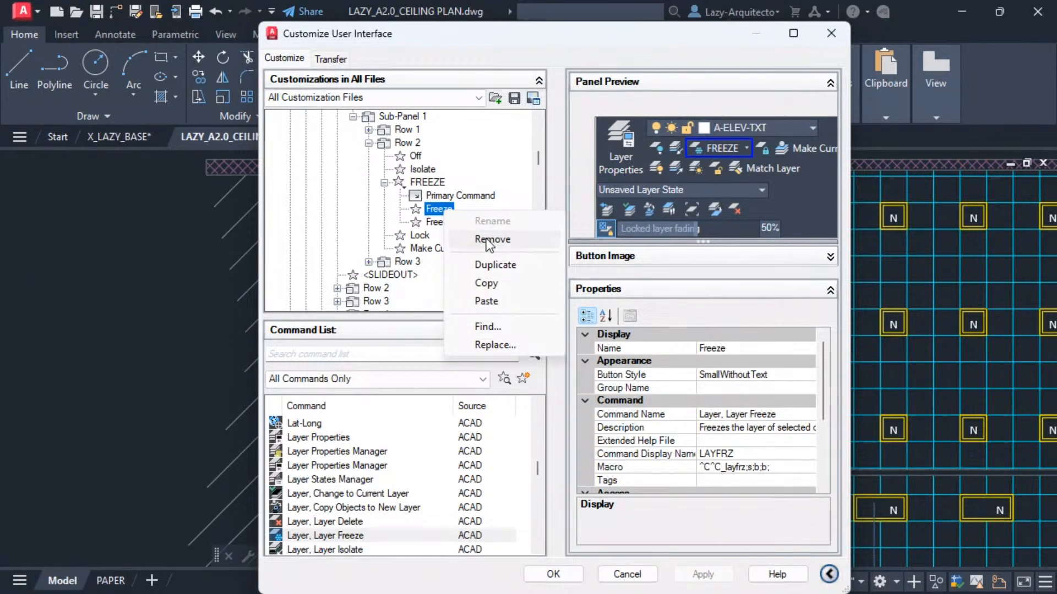
{"action": "left_click", "coordinate": [435, 219]}
{"action": "left_click", "coordinate": [438, 210]}
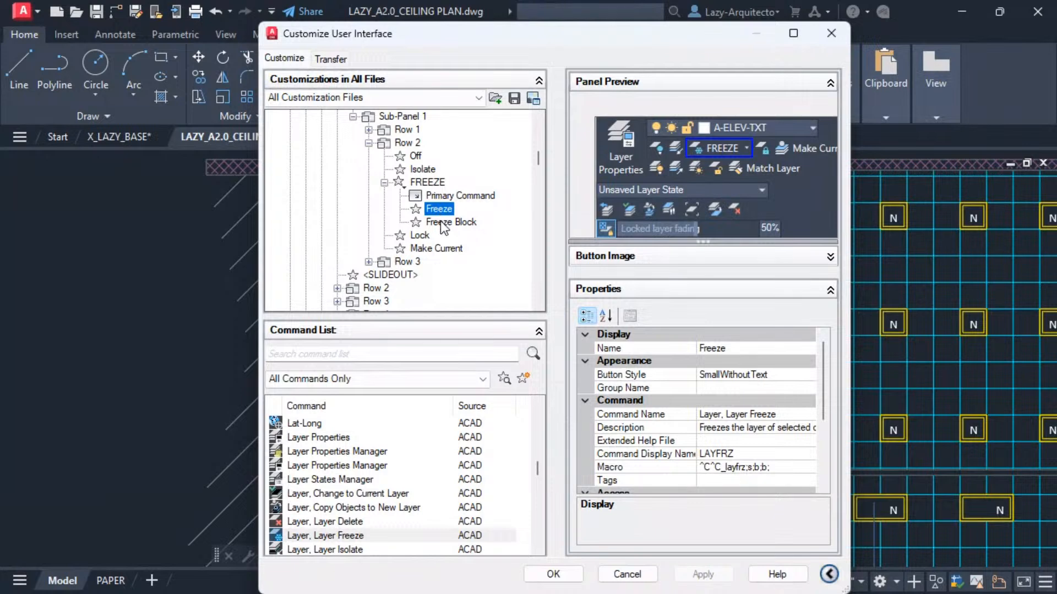
{"action": "left_click", "coordinate": [442, 223]}
{"action": "left_click", "coordinate": [438, 211]}
{"action": "left_click", "coordinate": [443, 223]}
{"action": "left_click", "coordinate": [443, 209]}
{"action": "left_click", "coordinate": [440, 223]}
{"action": "left_click", "coordinate": [778, 468]}
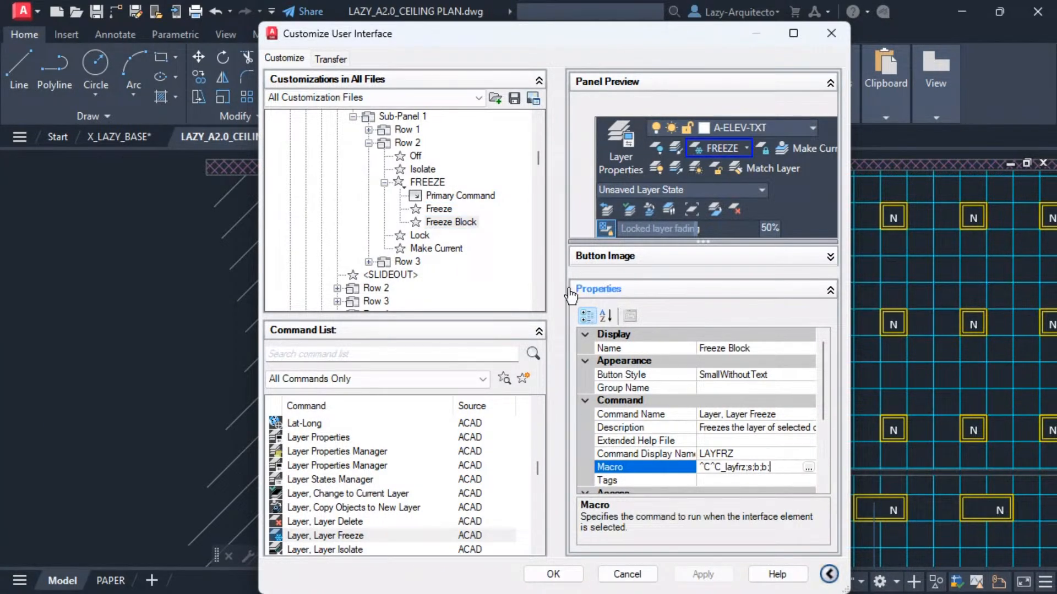
{"action": "left_click", "coordinate": [438, 210]}
{"action": "left_click", "coordinate": [778, 466]}
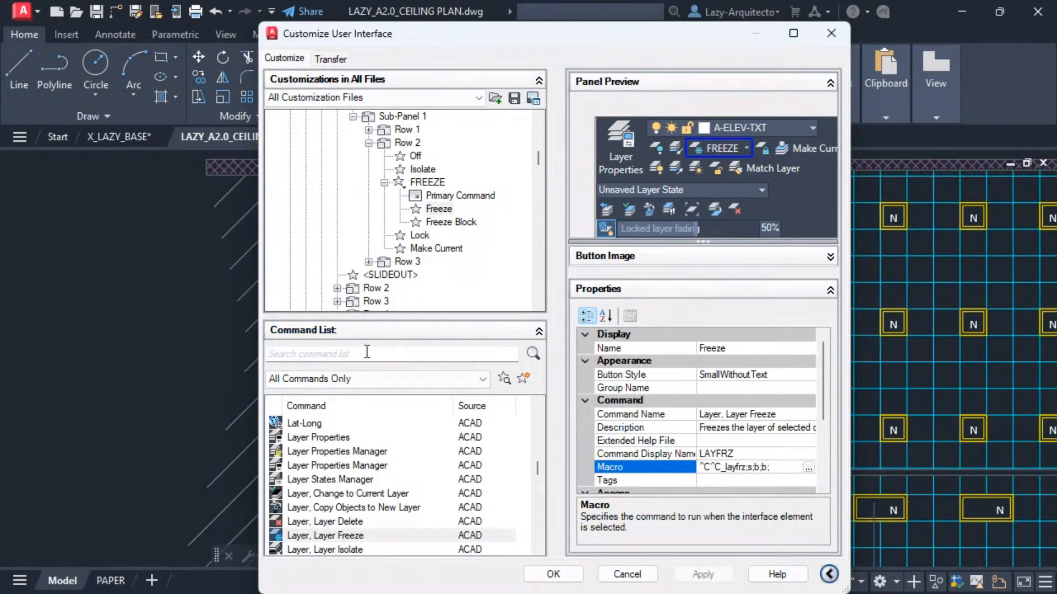
Search the command list for freeze and inspect the Layer, Layer Freeze command's properties and button image.
{"action": "left_click", "coordinate": [344, 354]}
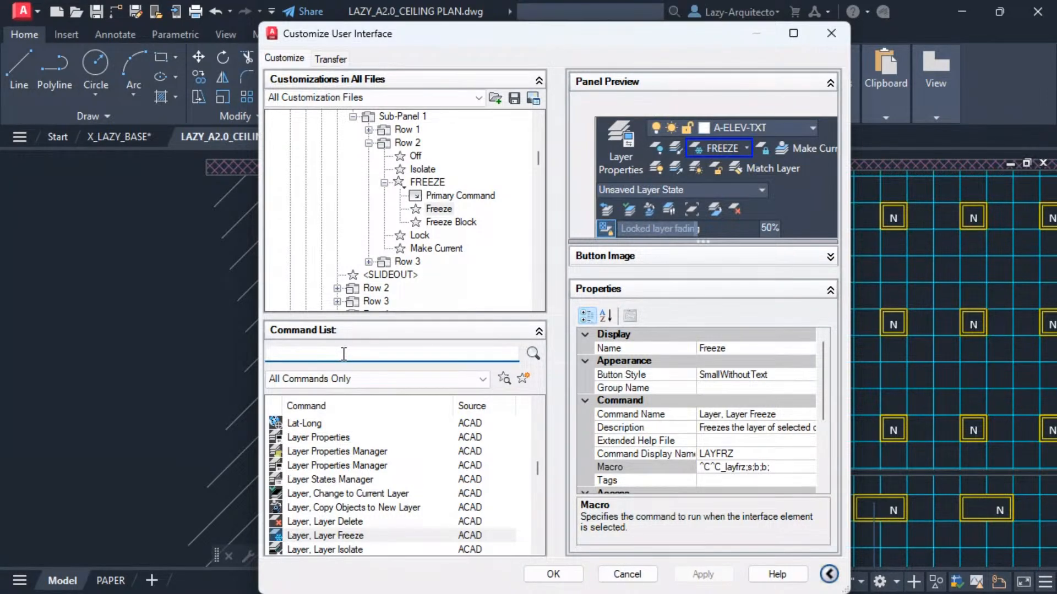
{"action": "type", "text": "layf"}
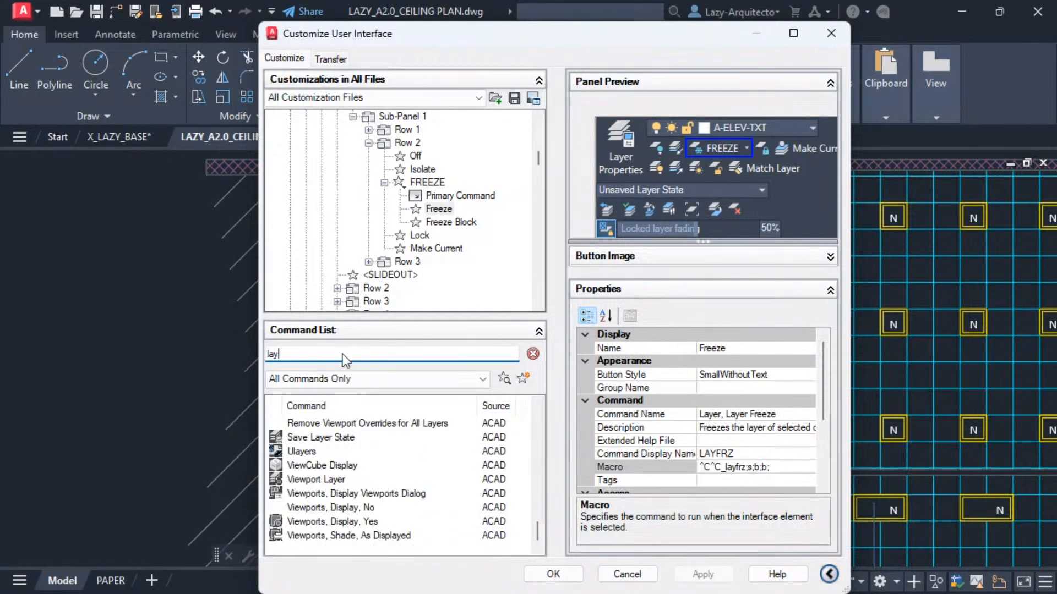
{"action": "key", "text": "BackSpace"}
{"action": "key", "text": "BackSpace"}
{"action": "key", "text": "BackSpace"}
{"action": "key", "text": "BackSpace"}
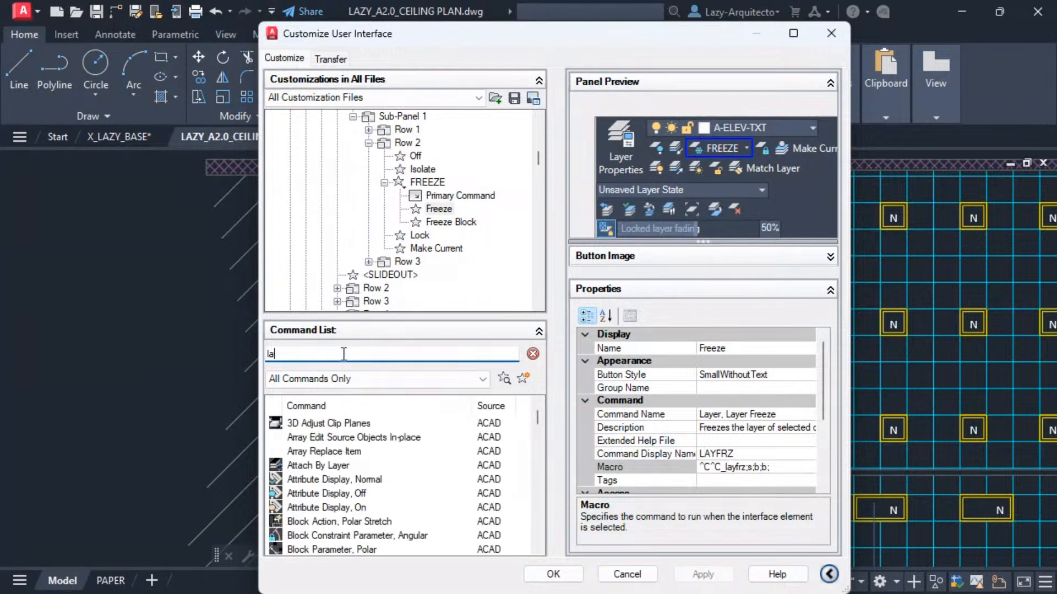
{"action": "type", "text": "freeze"}
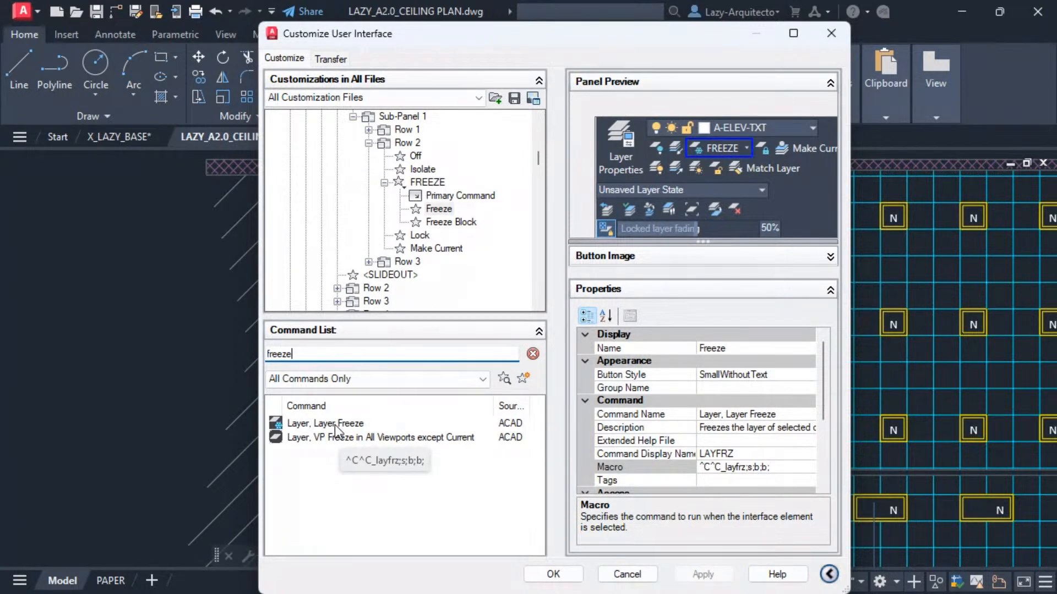
{"action": "left_click", "coordinate": [336, 425]}
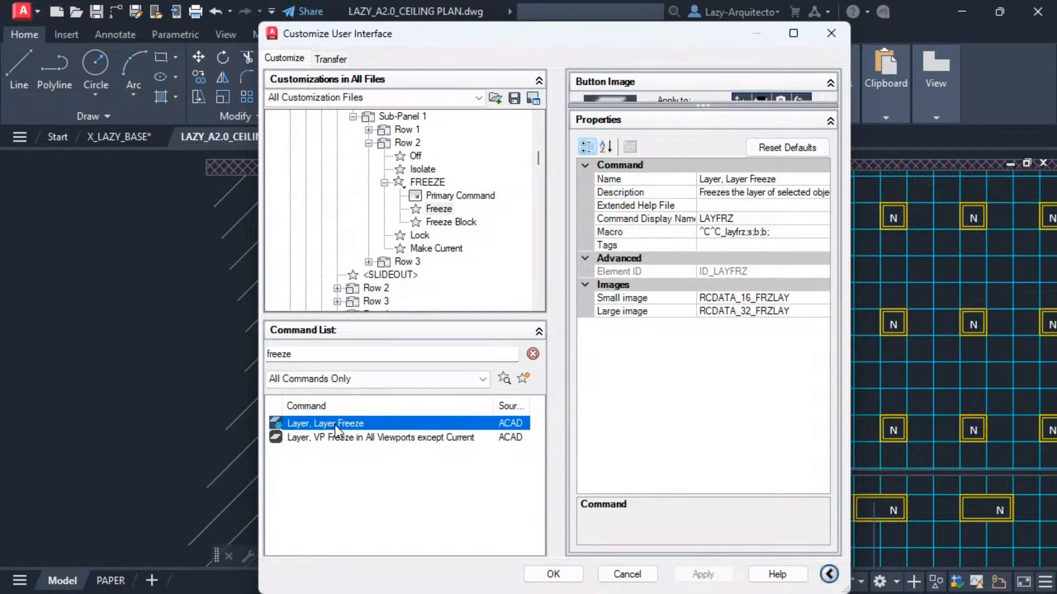
{"action": "left_click", "coordinate": [316, 438]}
{"action": "left_click", "coordinate": [311, 425]}
{"action": "left_click", "coordinate": [533, 355]}
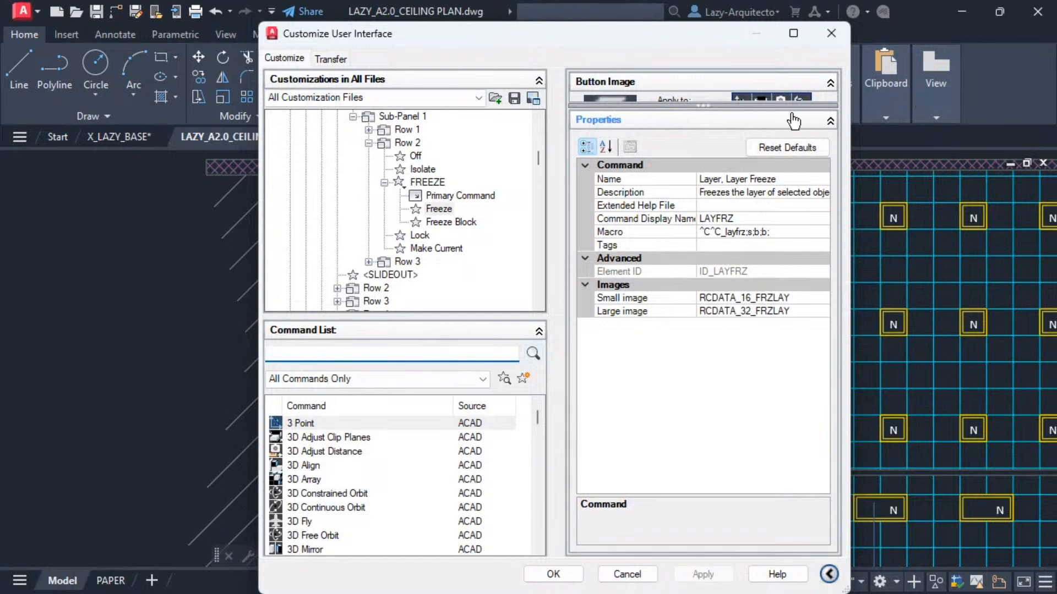
{"action": "left_click_drag", "start_coordinate": [752, 108], "coordinate": [706, 258]}
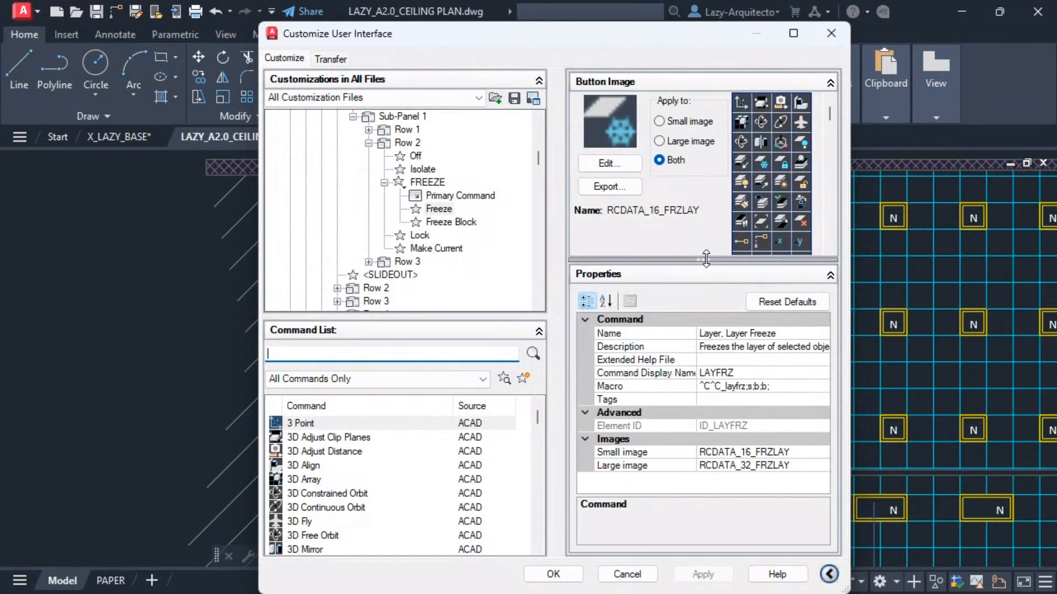
Remove the Freeze Block item from the FREEZE split button.
{"action": "left_click", "coordinate": [448, 223]}
{"action": "left_click", "coordinate": [450, 209]}
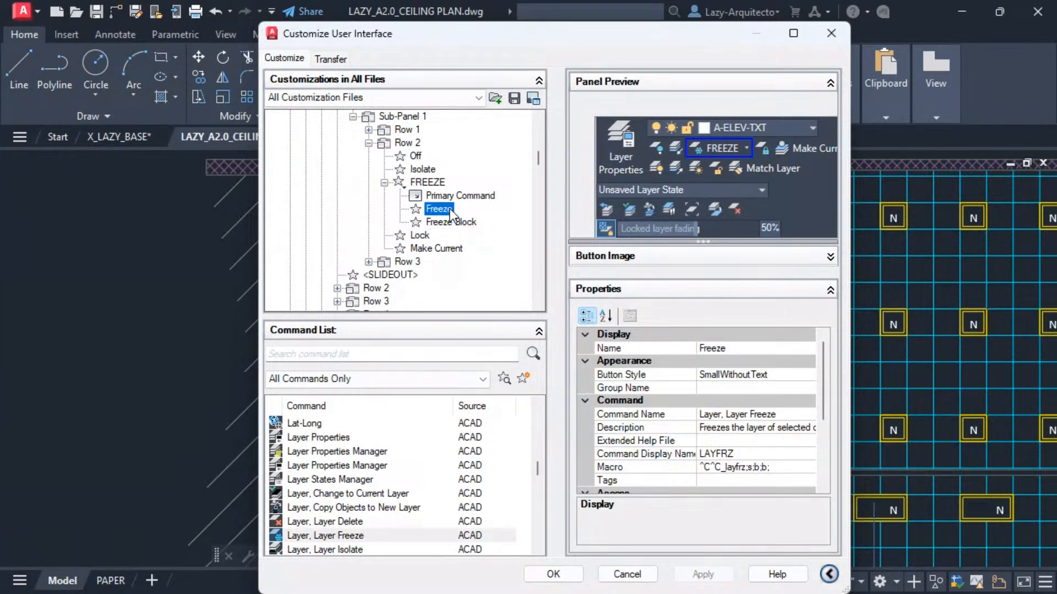
{"action": "left_click", "coordinate": [451, 222]}
{"action": "right_click", "coordinate": [445, 223]}
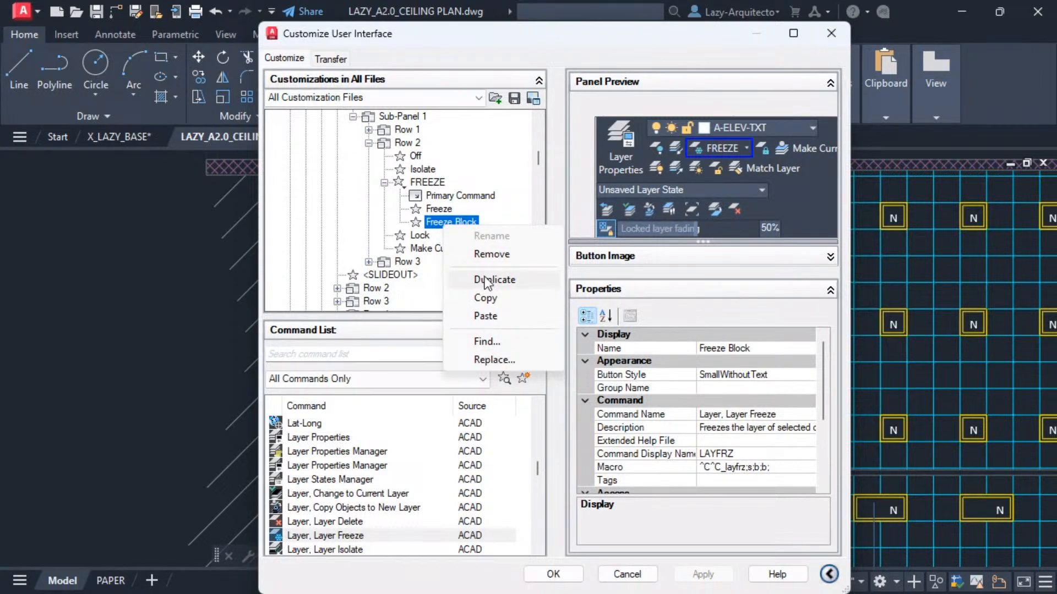
{"action": "left_click", "coordinate": [490, 254]}
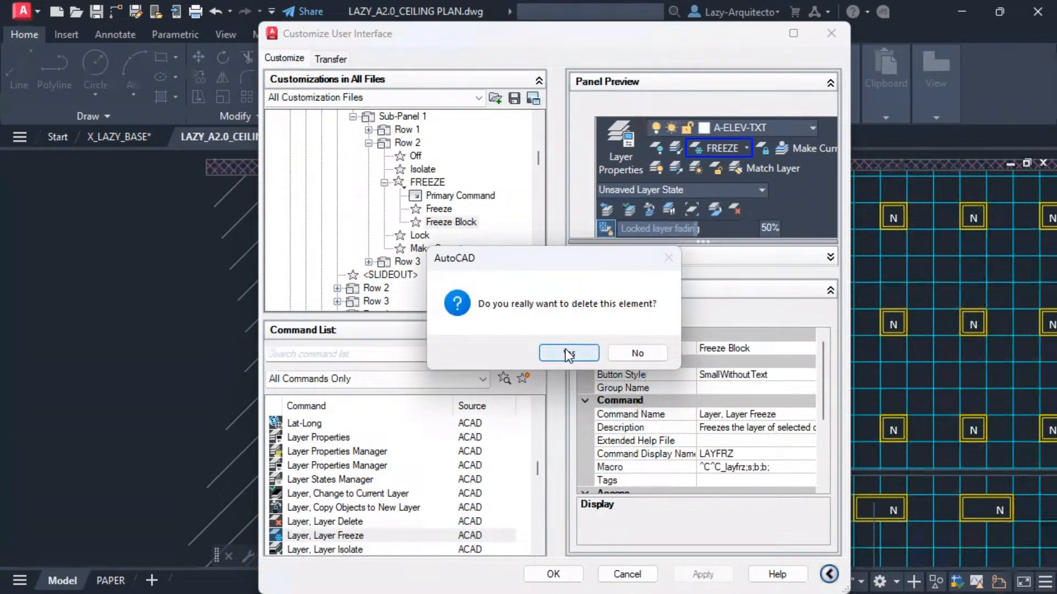
{"action": "left_click", "coordinate": [567, 351]}
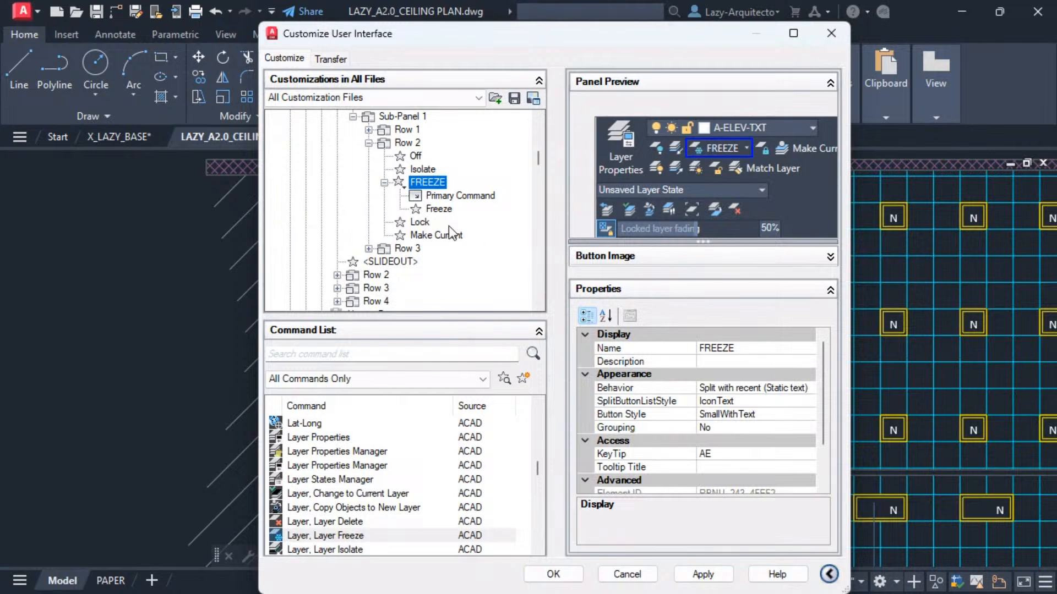
Set the Freeze item's macro to ^C^C_layfrz;s;b;n; and apply the change.
{"action": "left_click", "coordinate": [438, 210]}
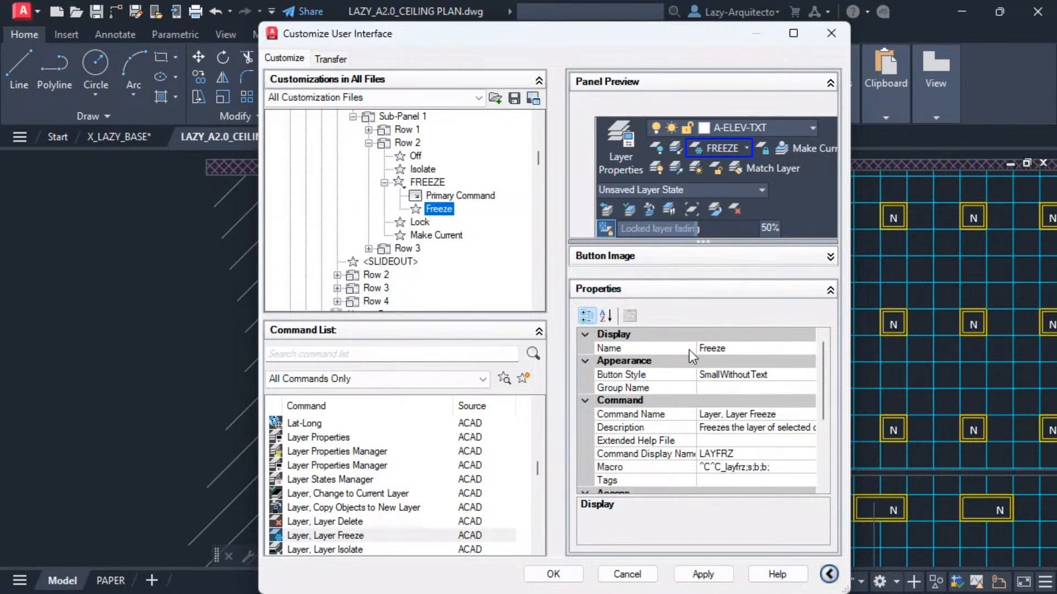
{"action": "left_click", "coordinate": [443, 196]}
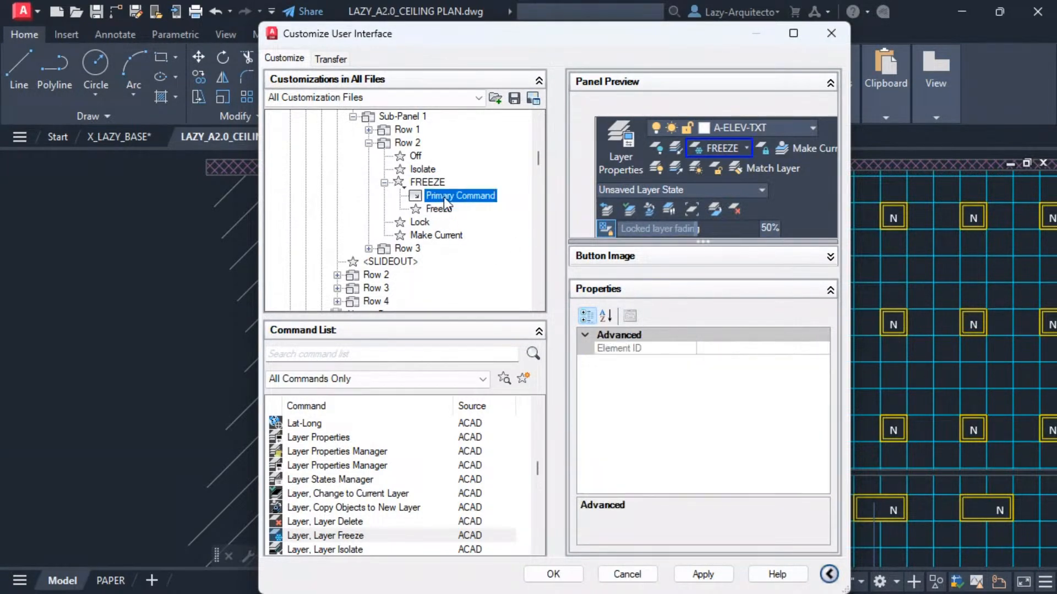
{"action": "left_click", "coordinate": [423, 170]}
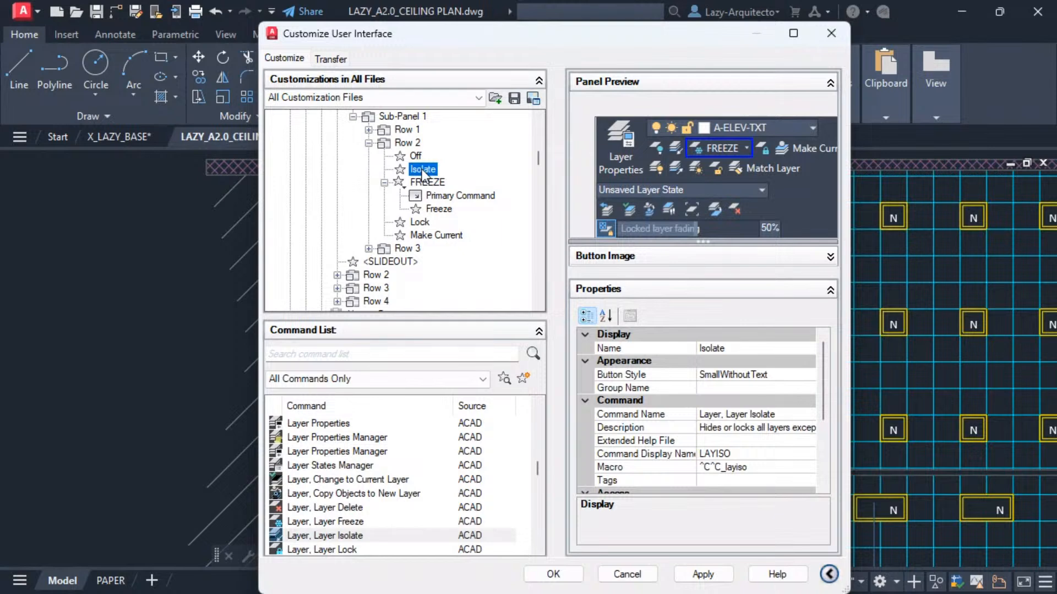
{"action": "left_click", "coordinate": [437, 210]}
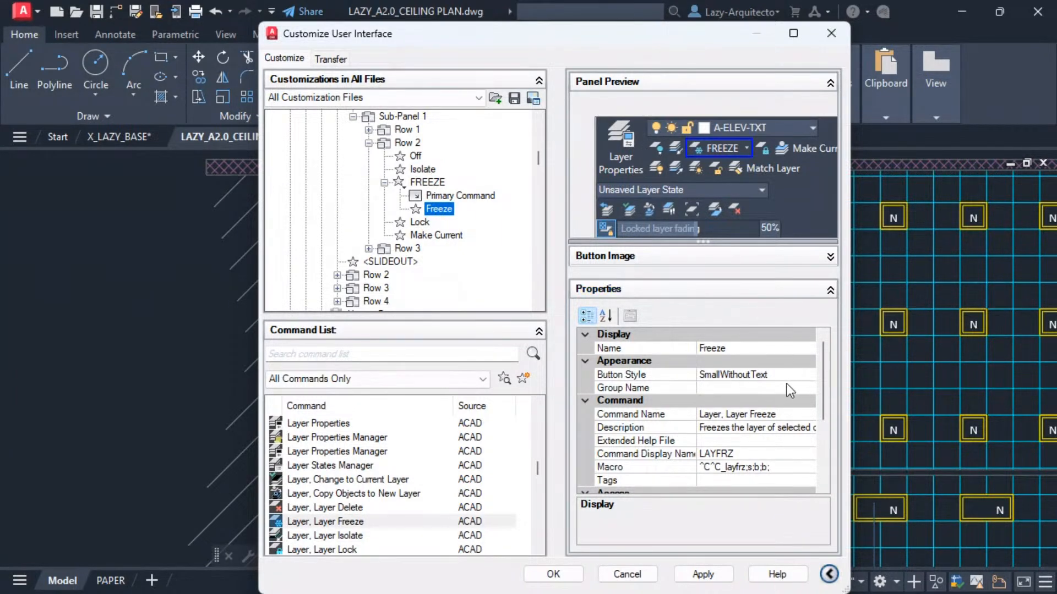
{"action": "left_click", "coordinate": [772, 467]}
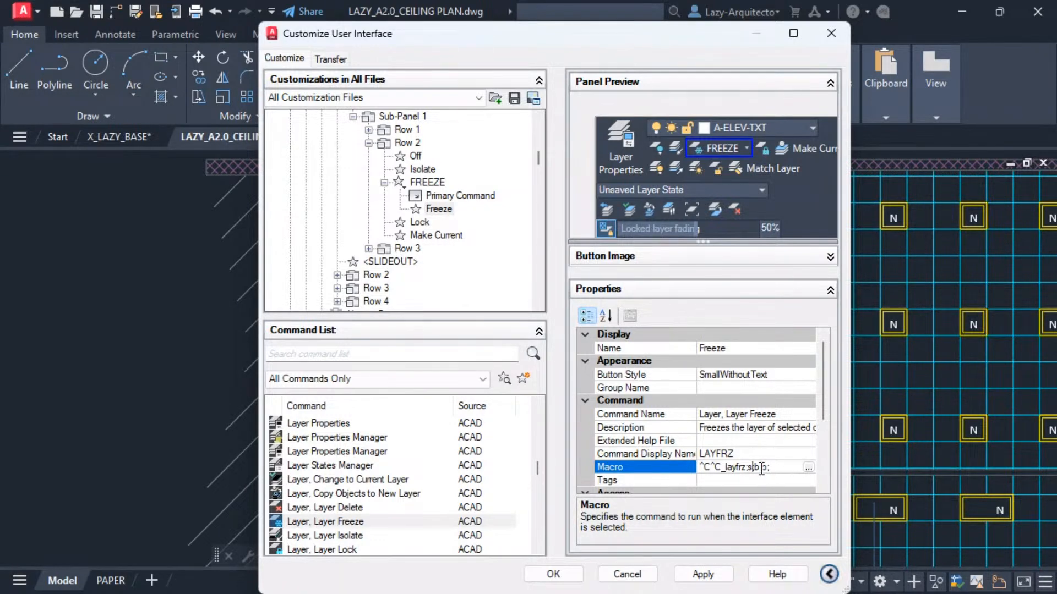
{"action": "left_click", "coordinate": [760, 467]}
{"action": "double_click", "coordinate": [759, 467]}
{"action": "left_click", "coordinate": [766, 467]}
{"action": "left_click_drag", "start_coordinate": [766, 467], "coordinate": [762, 468]}
{"action": "left_click", "coordinate": [771, 467]}
{"action": "type", "text": ";"}
{"action": "key", "text": "BackSpace"}
{"action": "key", "text": "BackSpace"}
{"action": "type", "text": "n;"}
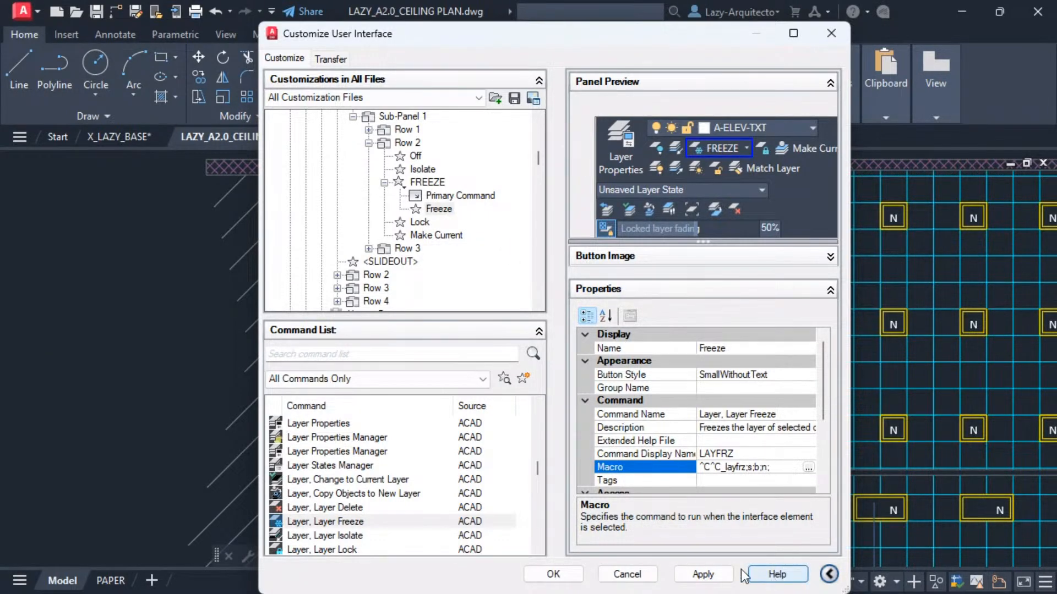
{"action": "left_click", "coordinate": [711, 576]}
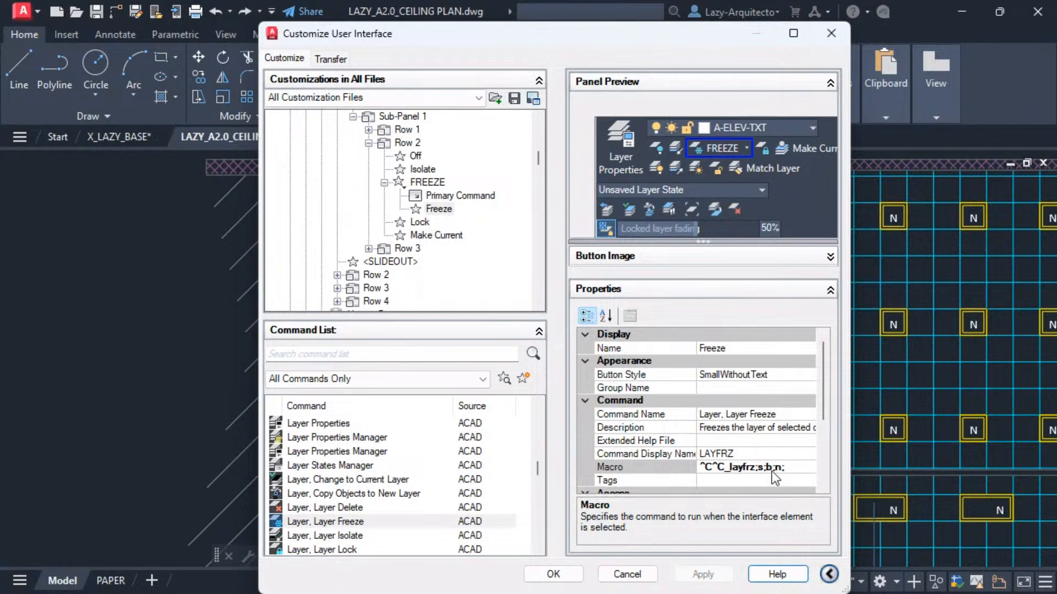
Duplicate the Layer, Layer Freeze command in the command list.
{"action": "left_click", "coordinate": [788, 467]}
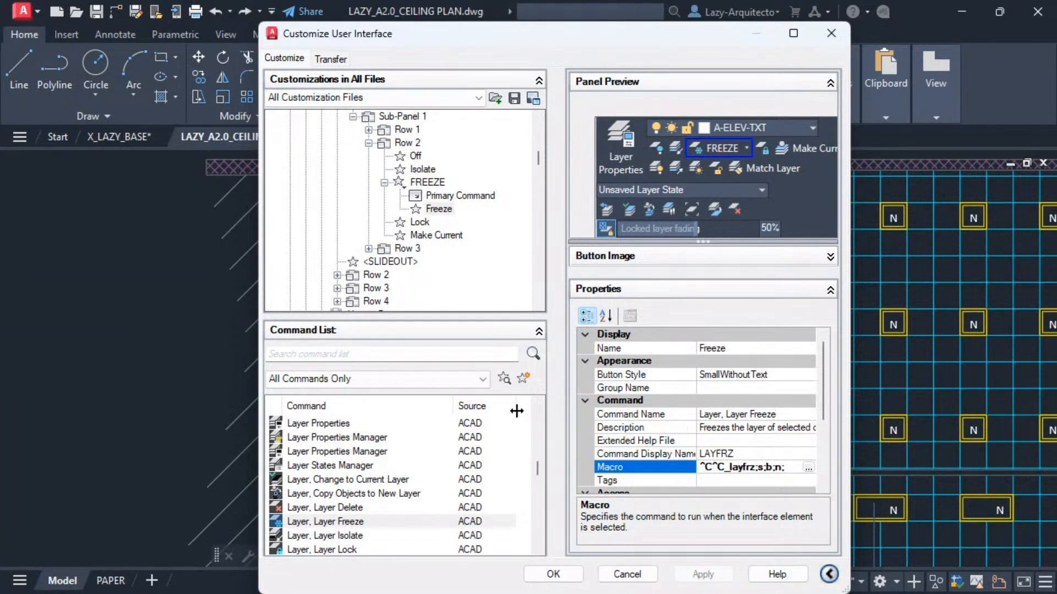
{"action": "left_click", "coordinate": [311, 520]}
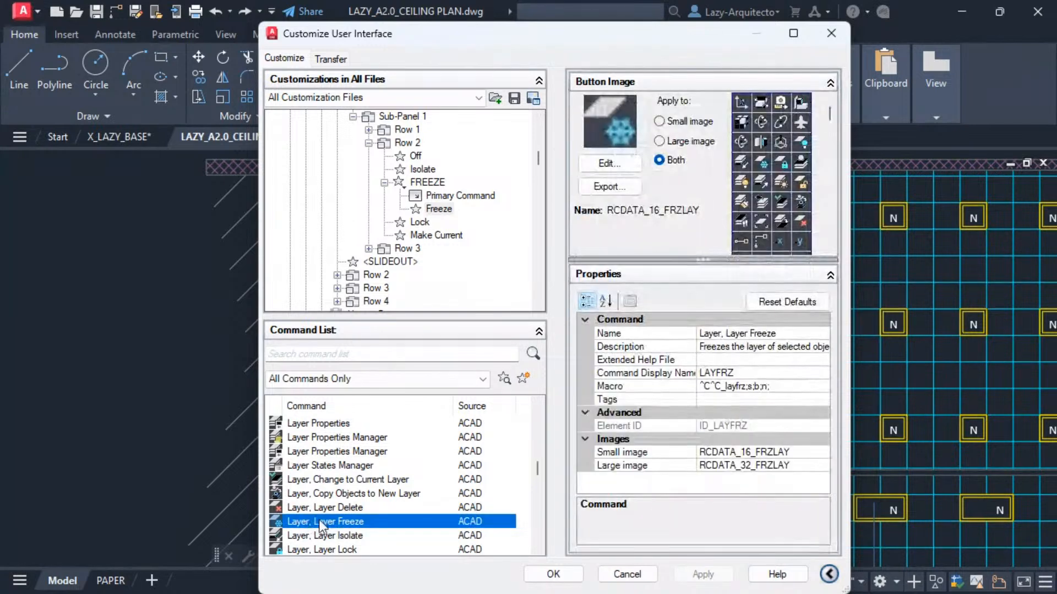
{"action": "left_click", "coordinate": [439, 210]}
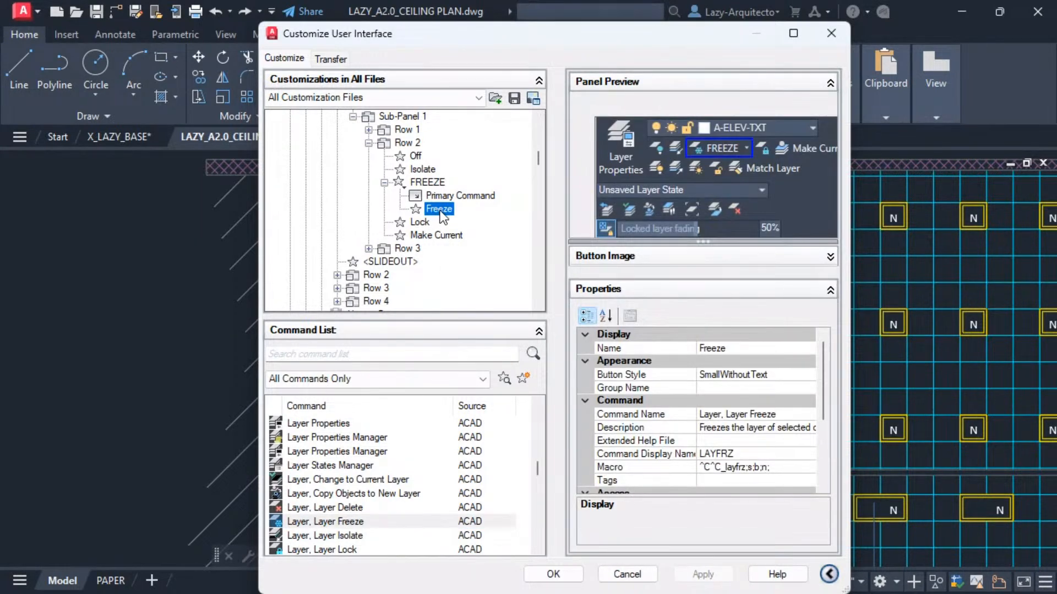
{"action": "left_click", "coordinate": [338, 520]}
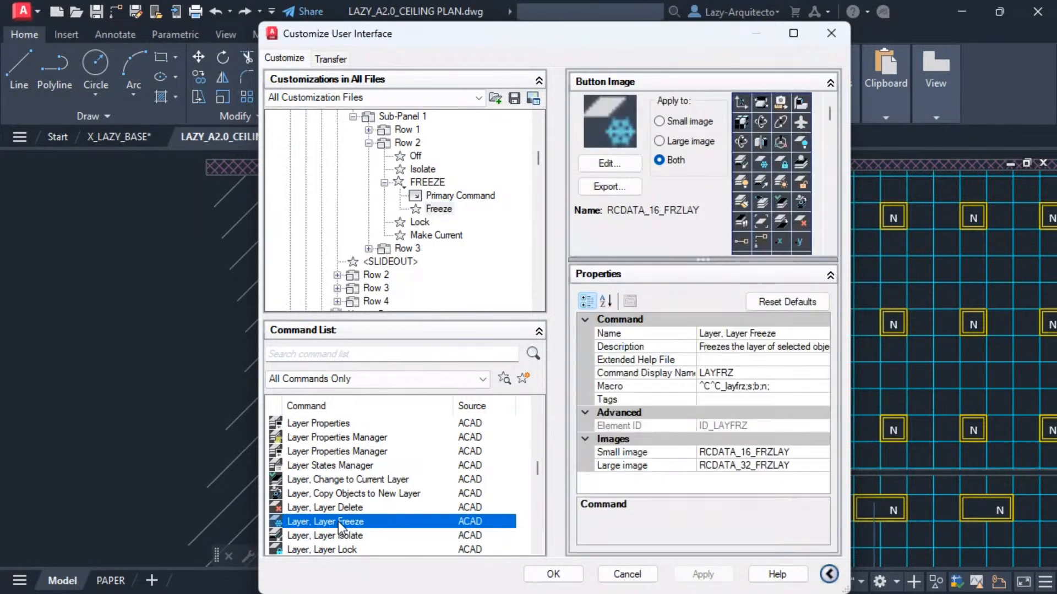
{"action": "right_click", "coordinate": [339, 523]}
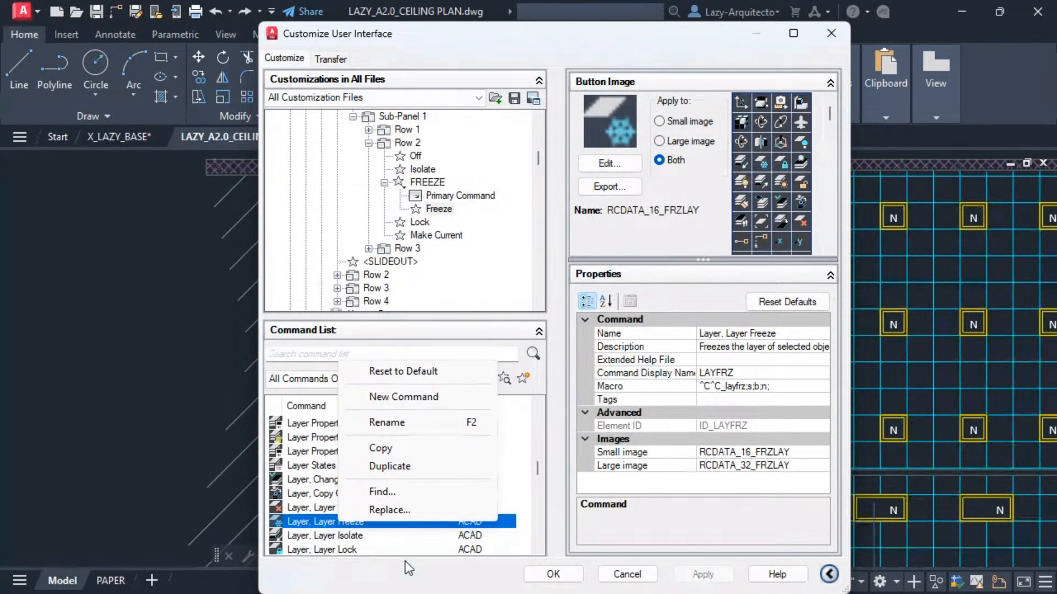
{"action": "left_click", "coordinate": [389, 468]}
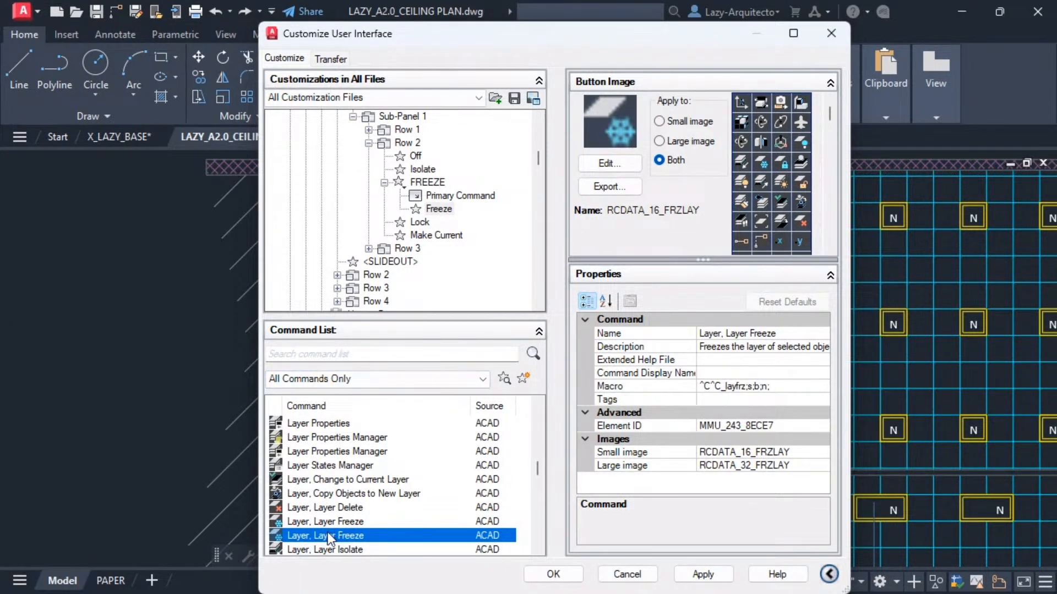
Rename the duplicate Layer, Layer Freeze Block, set its macro to ^C^C_layfrz;s;b;b; and apply.
{"action": "left_click", "coordinate": [779, 334]}
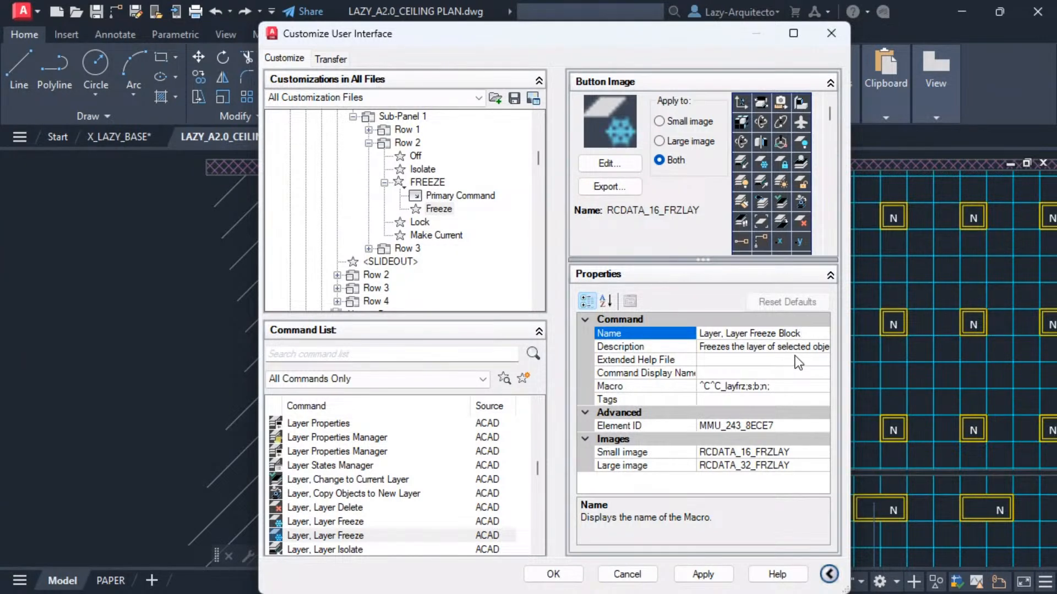
{"action": "left_click", "coordinate": [776, 387]}
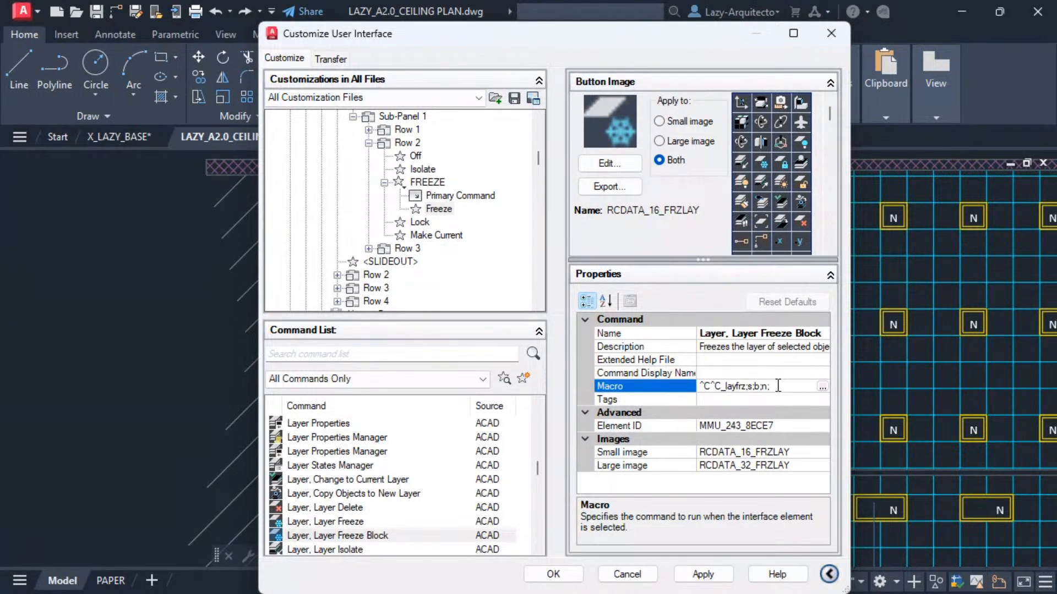
{"action": "double_click", "coordinate": [766, 386]}
{"action": "type", "text": "b;"}
{"action": "left_click", "coordinate": [716, 574]}
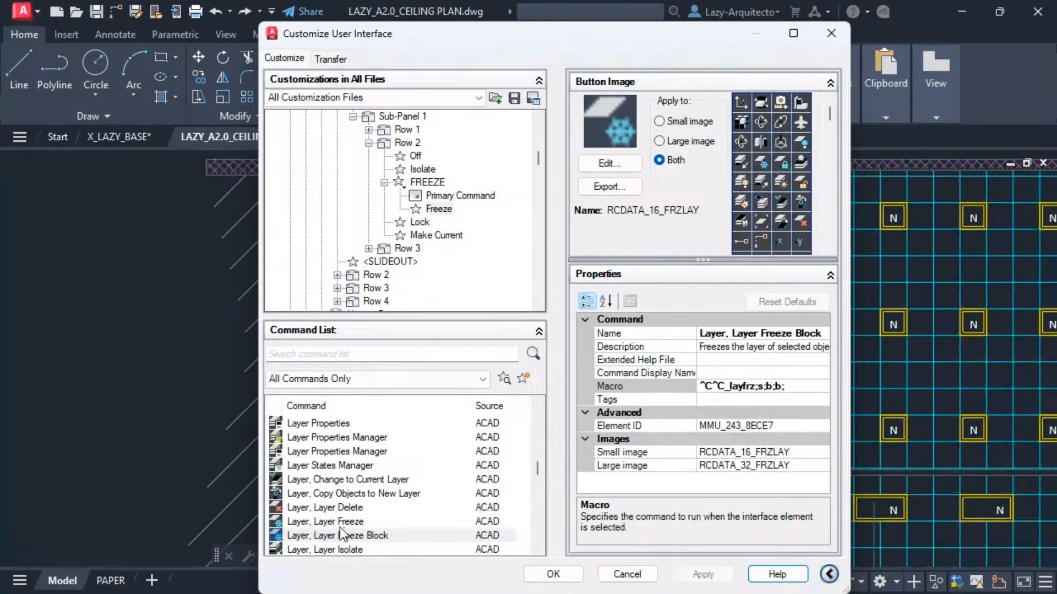
Add the Layer, Layer Freeze Block command to the FREEZE split button below the Freeze item.
{"action": "left_click", "coordinate": [324, 536]}
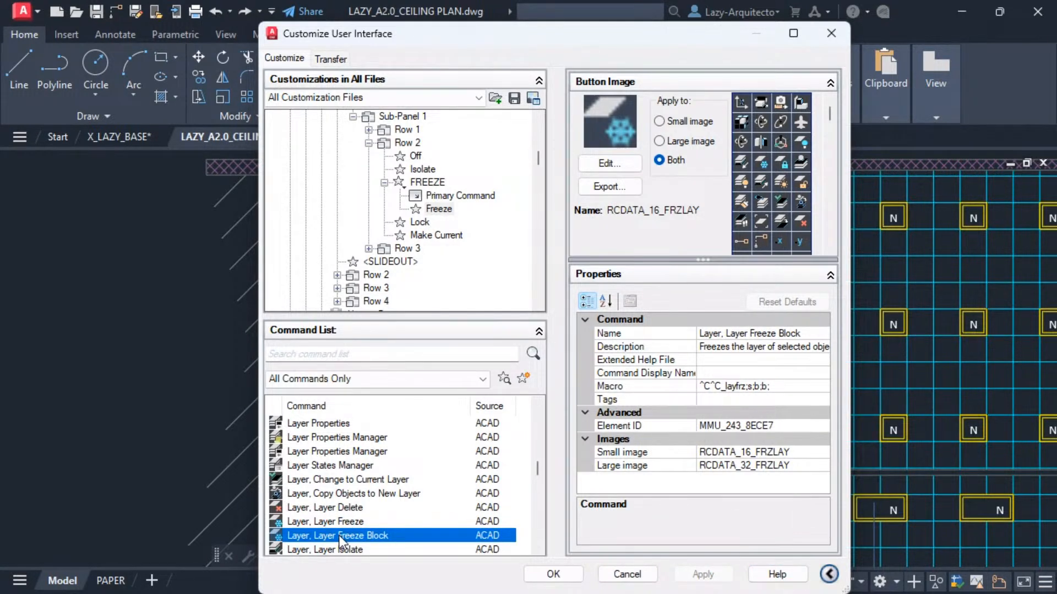
{"action": "left_click_drag", "start_coordinate": [310, 522], "coordinate": [444, 218]}
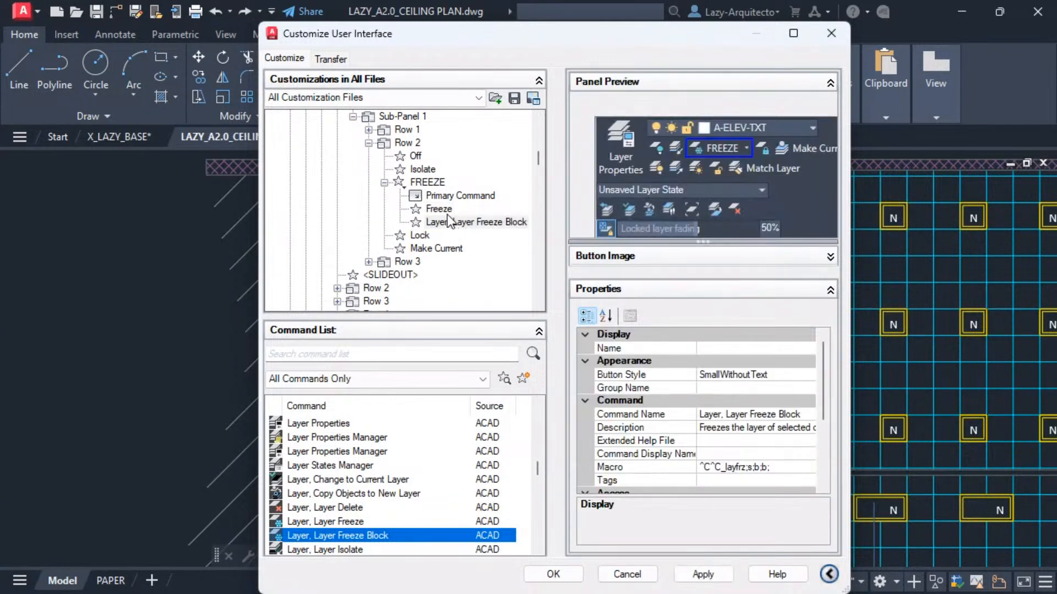
{"action": "left_click", "coordinate": [438, 208]}
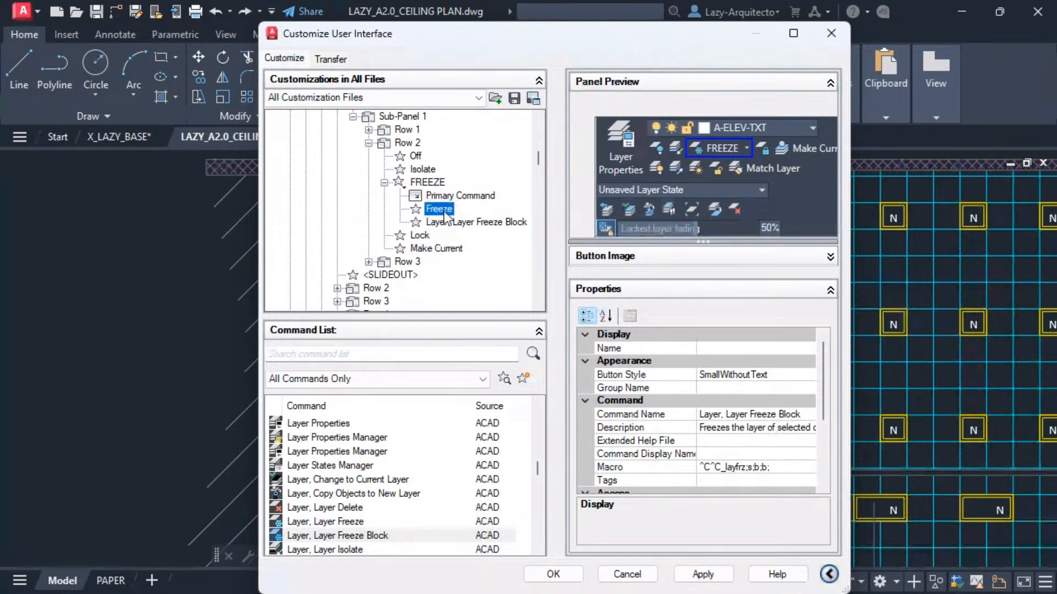
{"action": "left_click", "coordinate": [443, 223]}
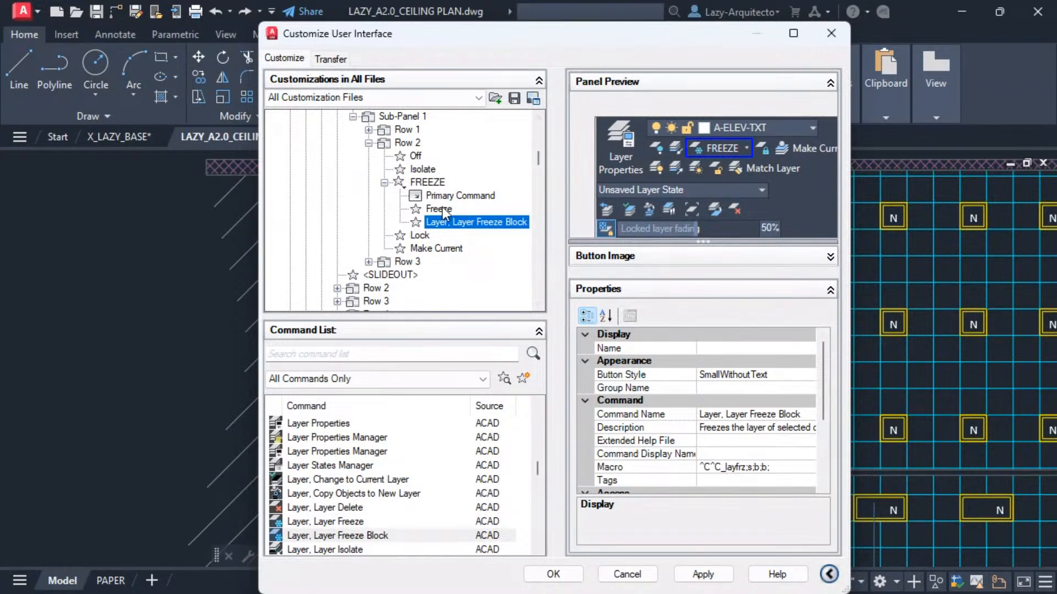
{"action": "left_click", "coordinate": [441, 208]}
{"action": "left_click", "coordinate": [465, 222]}
Name the new split button item Freeze Block and apply.
{"action": "left_click", "coordinate": [729, 348]}
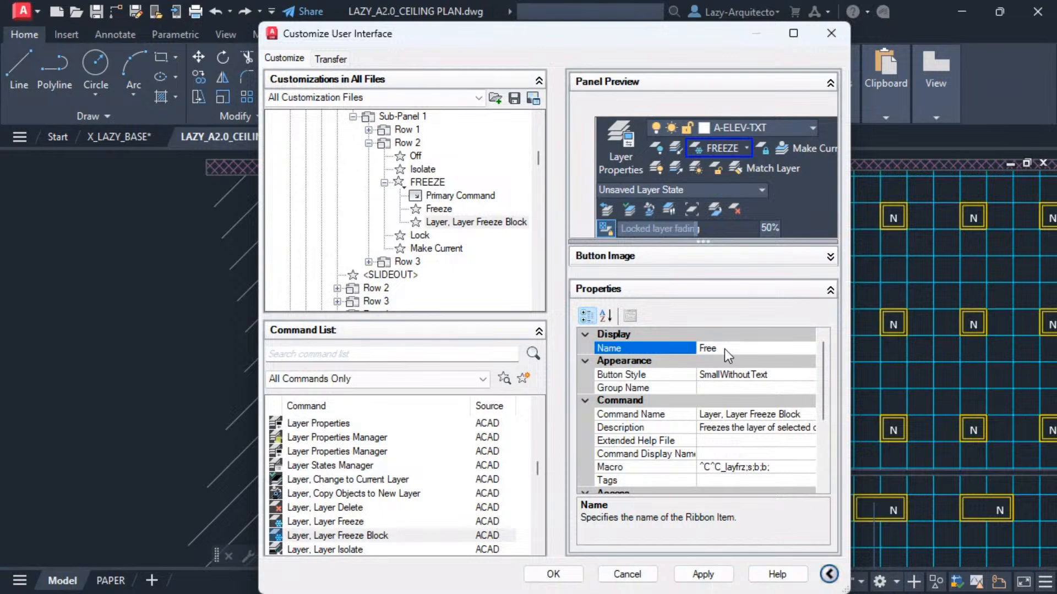
{"action": "type", "text": "Freeze Block"}
{"action": "left_click", "coordinate": [784, 375]}
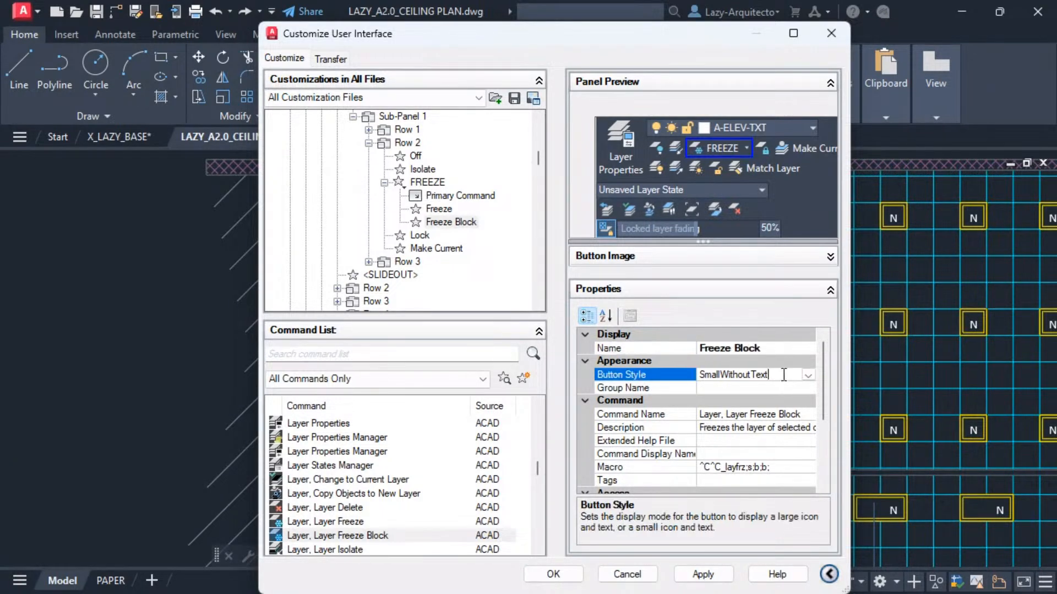
{"action": "left_click", "coordinate": [702, 573]}
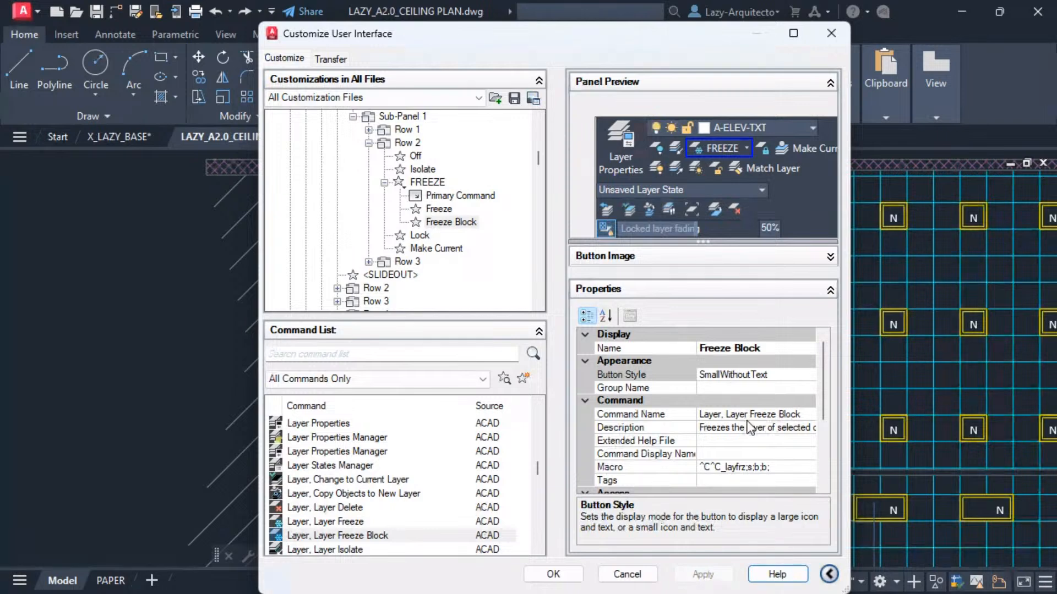
Duplicate the Layer, Layer Freeze Block command in the command list.
{"action": "left_click", "coordinate": [439, 211]}
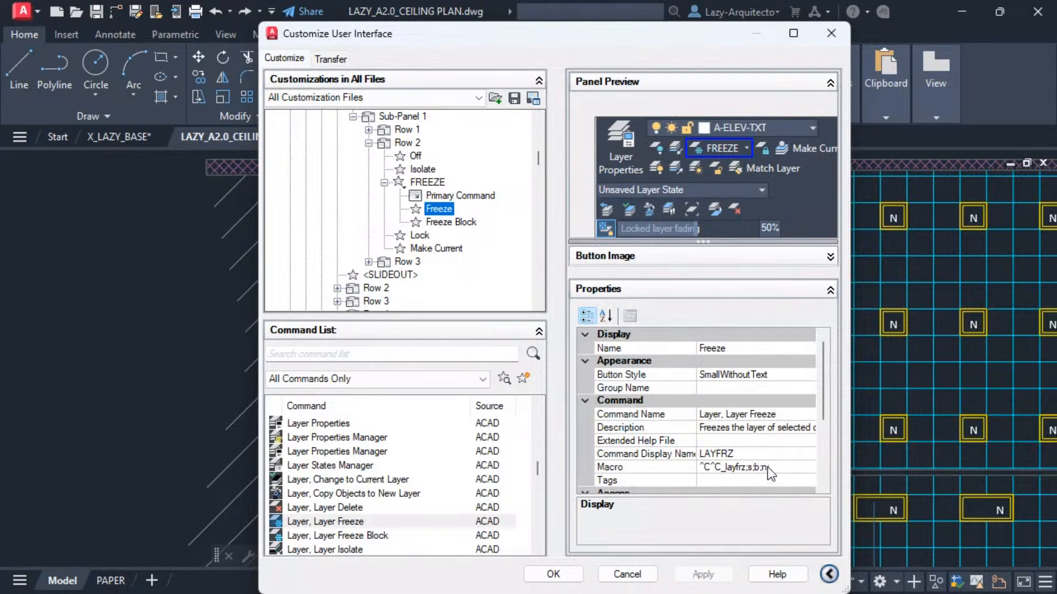
{"action": "left_click", "coordinate": [455, 222]}
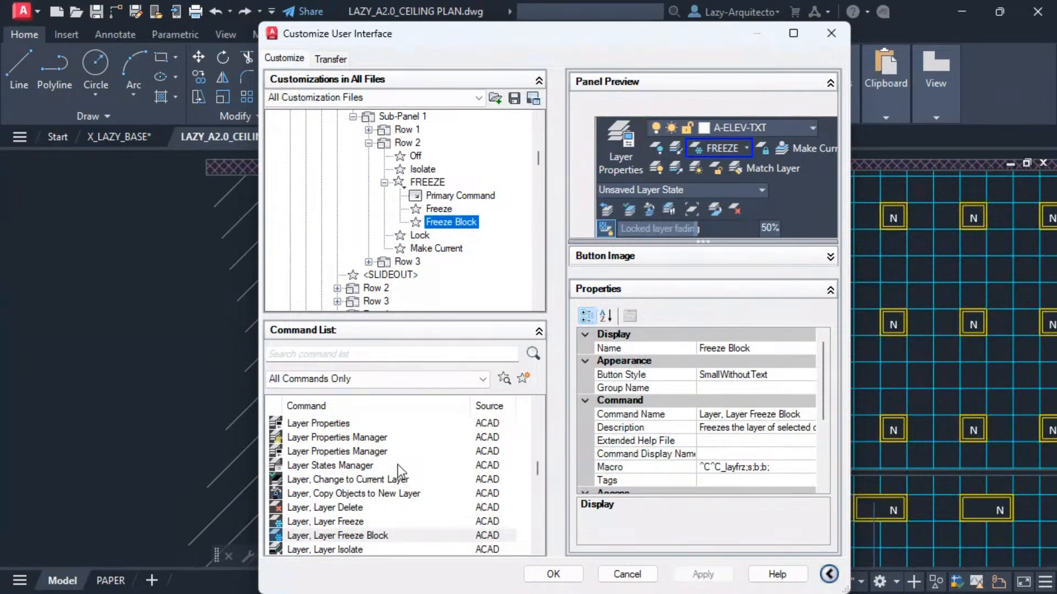
{"action": "left_click", "coordinate": [369, 536]}
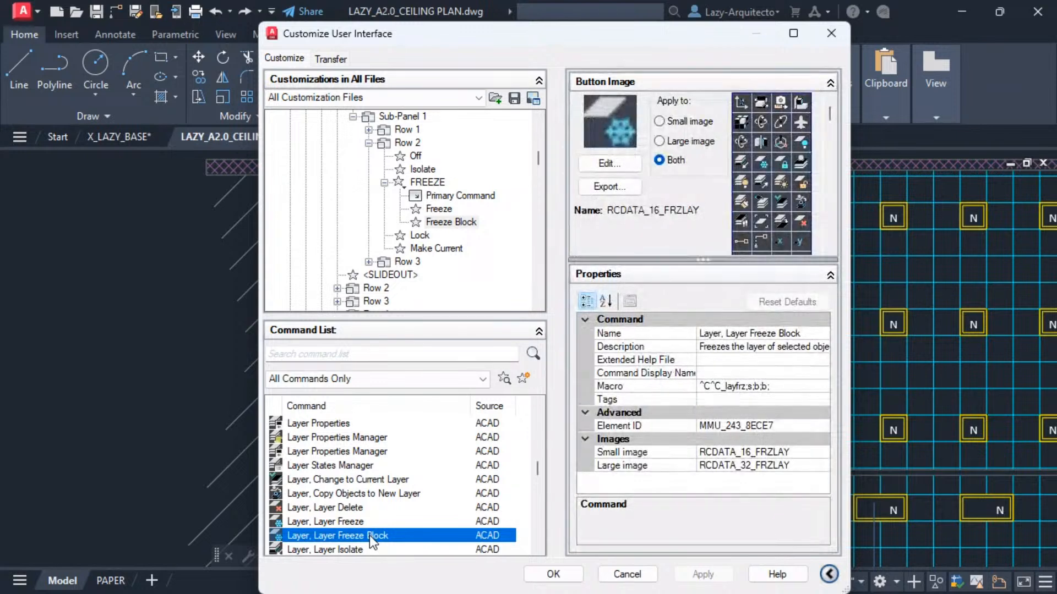
{"action": "right_click", "coordinate": [369, 536]}
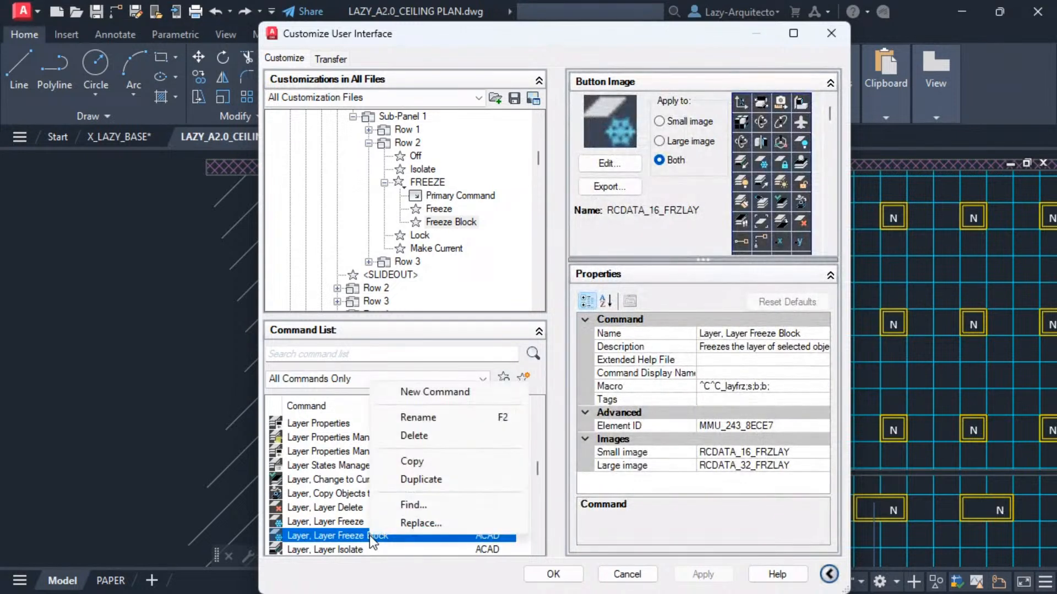
{"action": "left_click", "coordinate": [421, 479]}
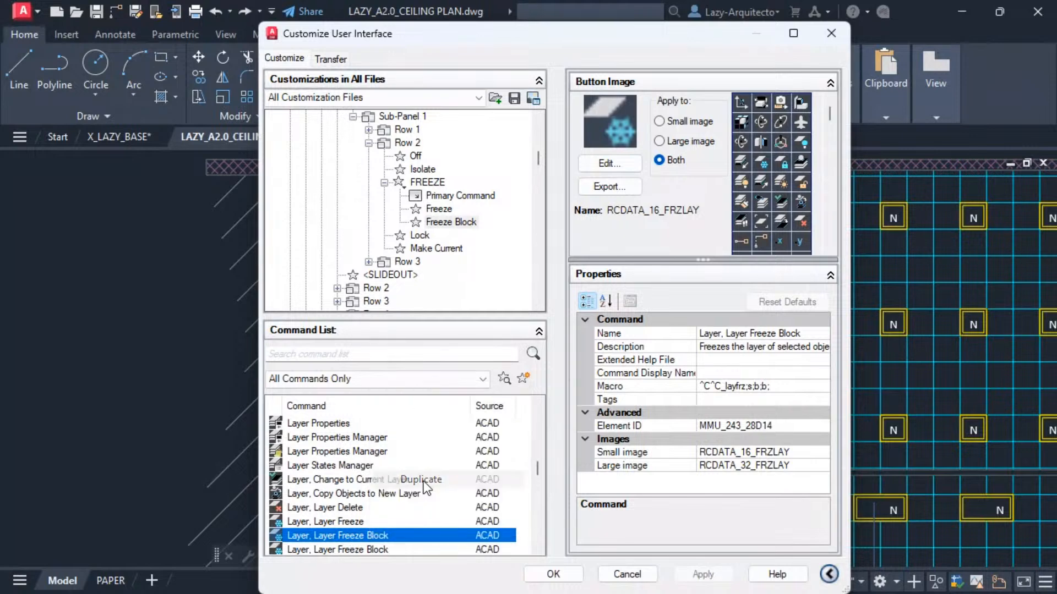
Rename the duplicate Layer, Layer Freeze Block Layer, set its macro to ^C^C_layfrz;s;b;e; and apply.
{"action": "left_click", "coordinate": [782, 334]}
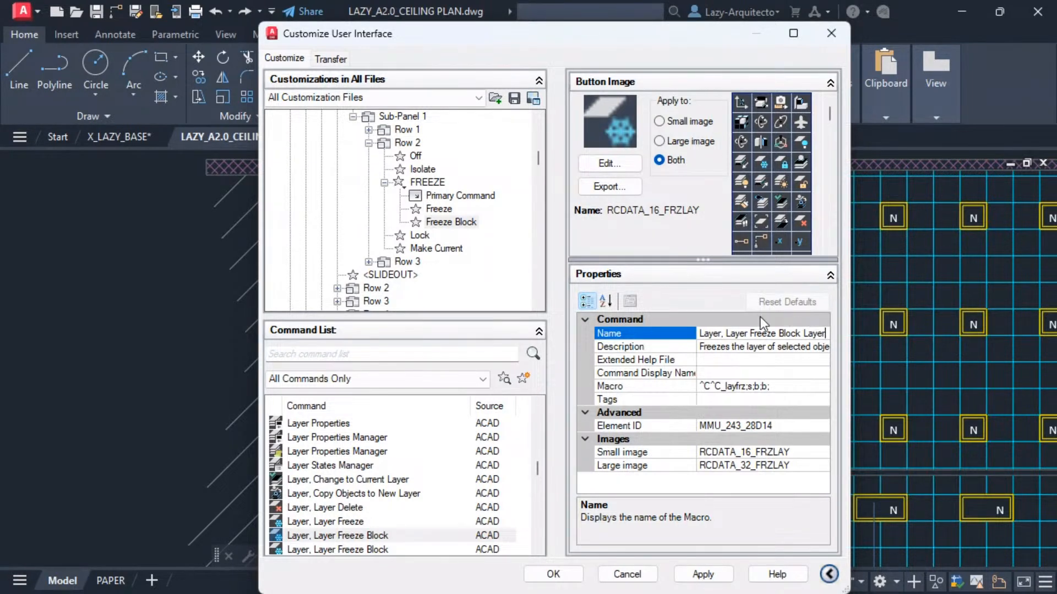
{"action": "left_click", "coordinate": [784, 387]}
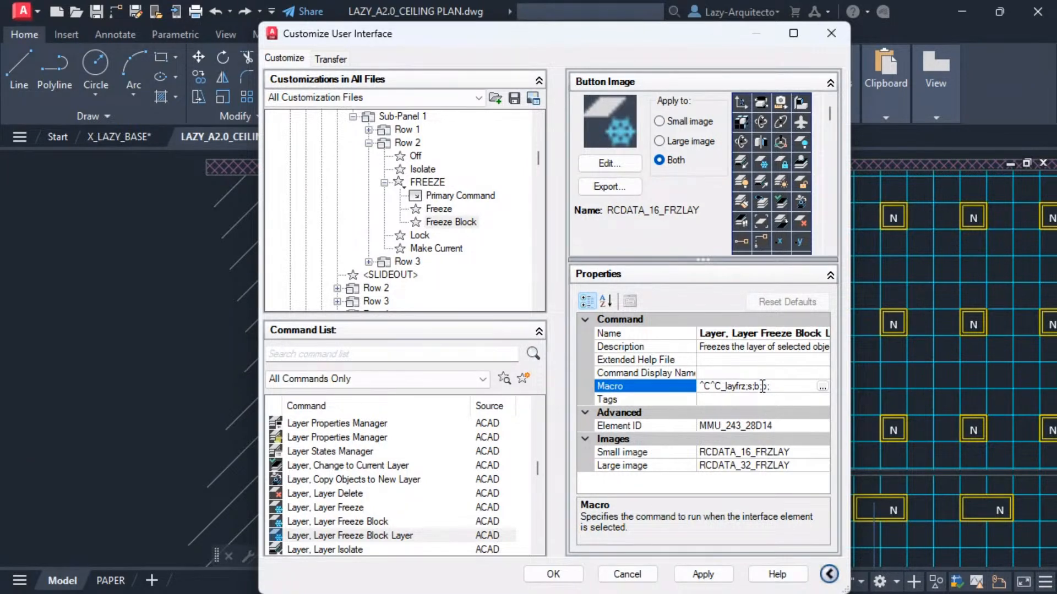
{"action": "left_click_drag", "start_coordinate": [761, 386], "coordinate": [766, 386]}
{"action": "left_click", "coordinate": [764, 386]}
{"action": "left_click_drag", "start_coordinate": [761, 387], "coordinate": [766, 386]}
{"action": "type", "text": "e"}
{"action": "left_click", "coordinate": [704, 575]}
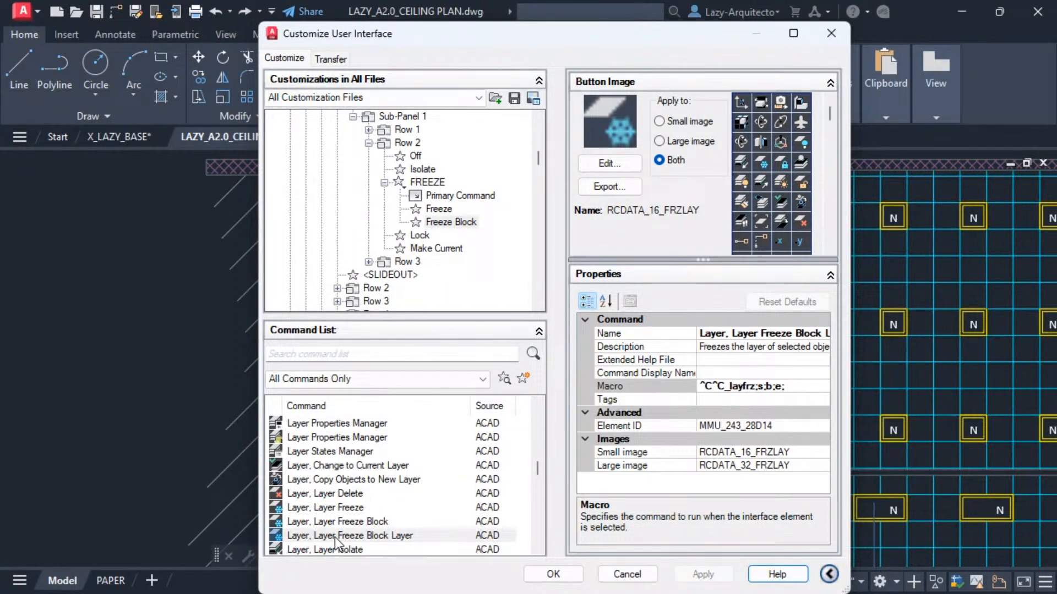
Add the Layer, Layer Freeze Block Layer command to the FREEZE split button below the Freeze Block item.
{"action": "left_click", "coordinate": [789, 331]}
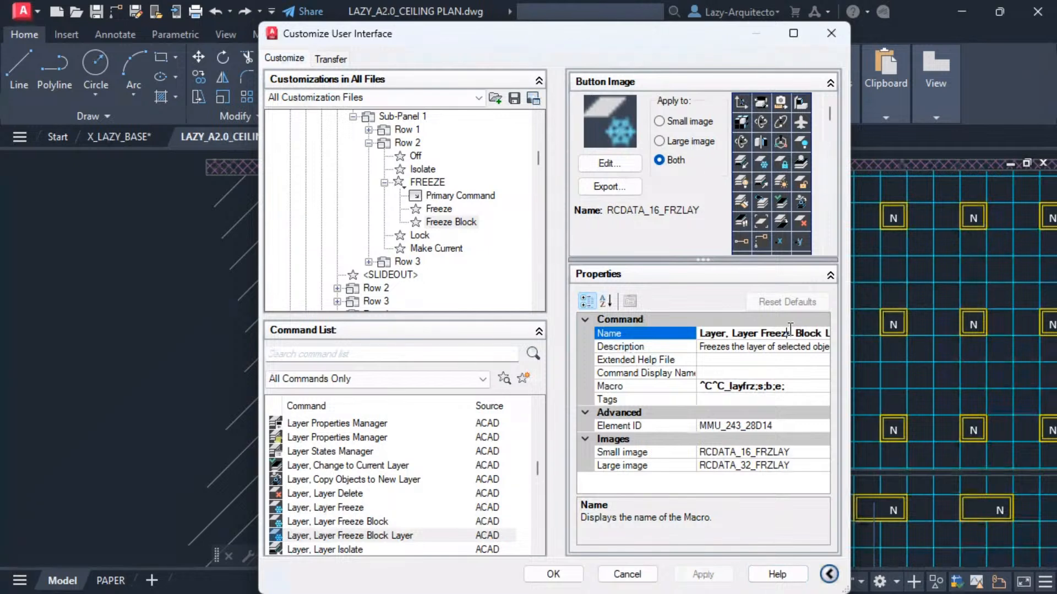
{"action": "left_click_drag", "start_coordinate": [790, 332], "coordinate": [829, 333]}
{"action": "left_click", "coordinate": [362, 535]}
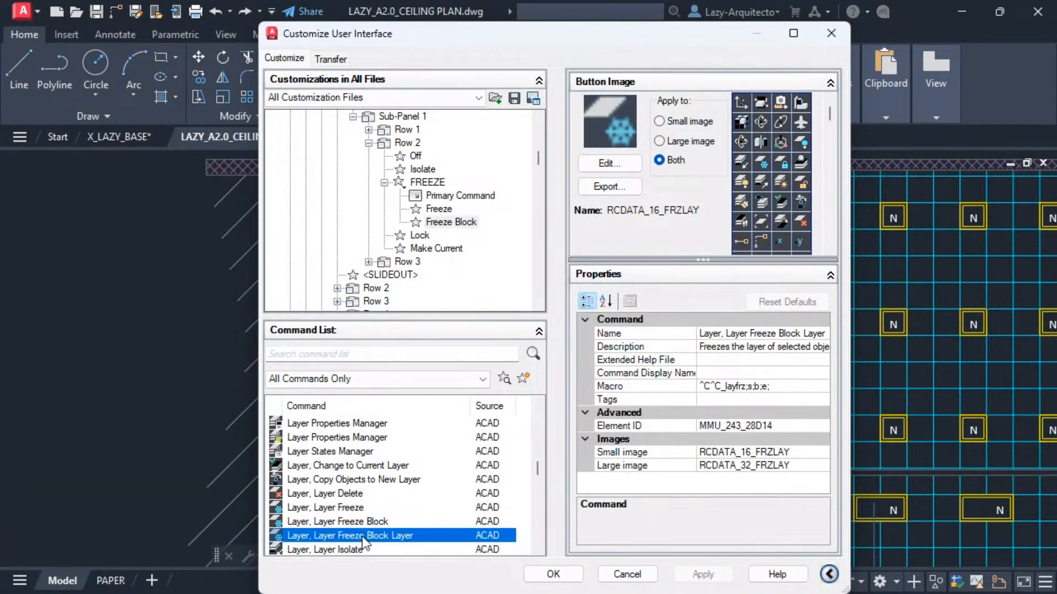
{"action": "left_click_drag", "start_coordinate": [363, 537], "coordinate": [447, 234]}
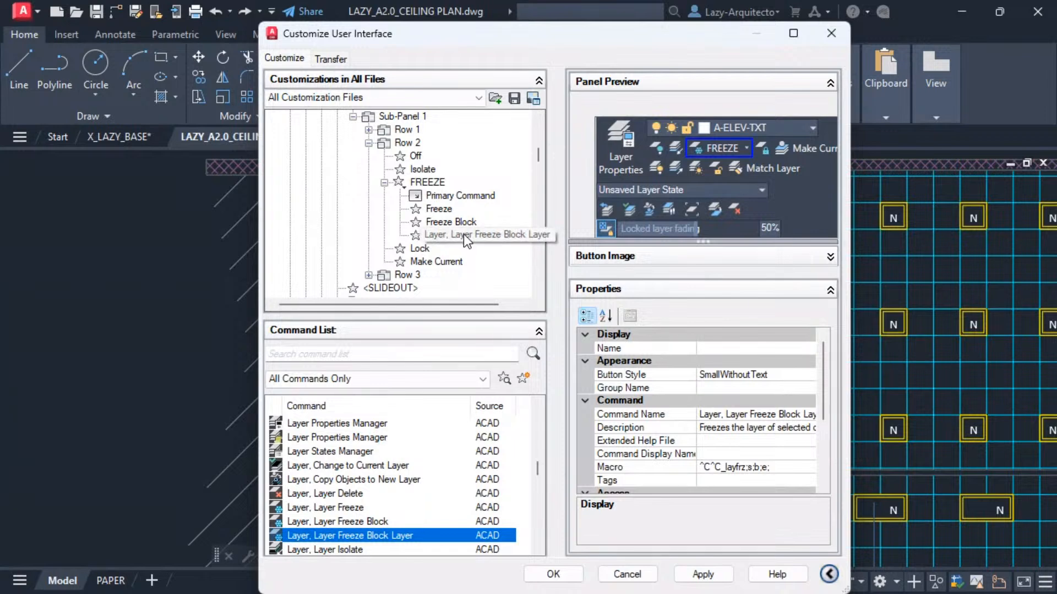
{"action": "left_click", "coordinate": [454, 237]}
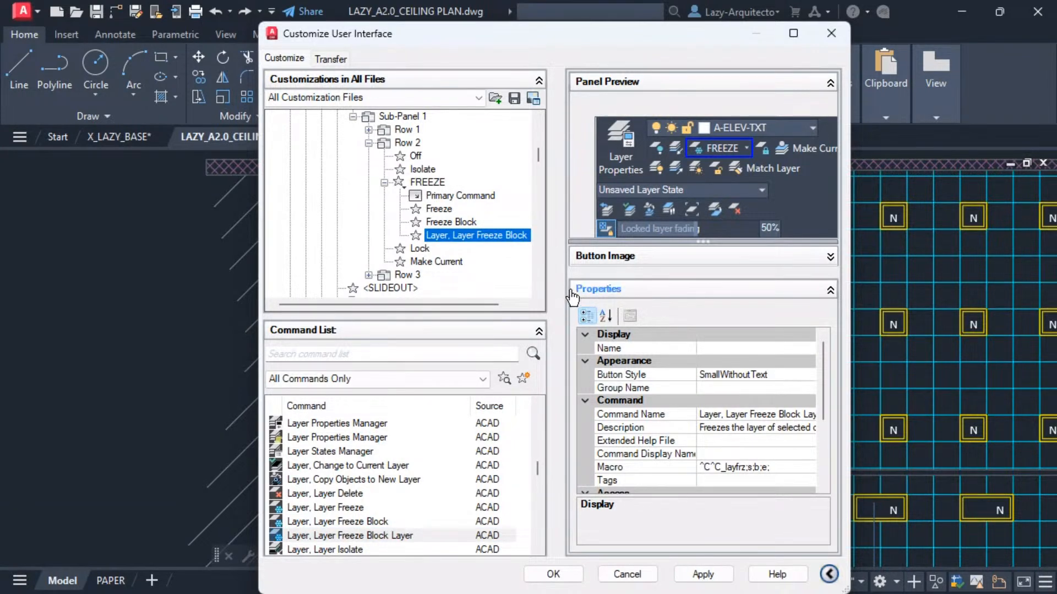
Name the new split button item Freeze Block Layer and apply.
{"action": "left_click", "coordinate": [446, 227]}
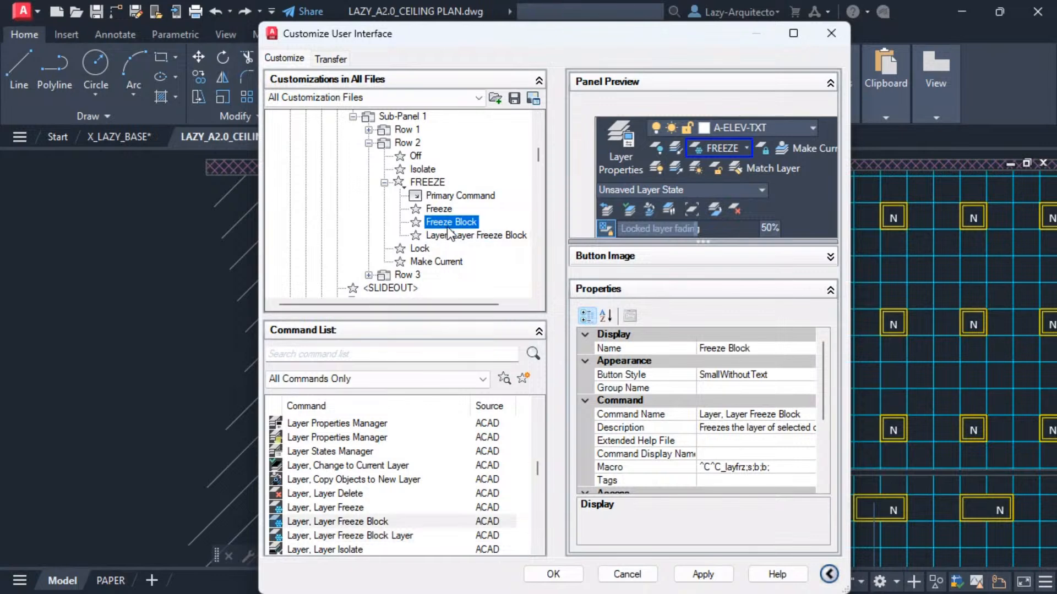
{"action": "left_click", "coordinate": [461, 236]}
{"action": "left_click", "coordinate": [729, 349]}
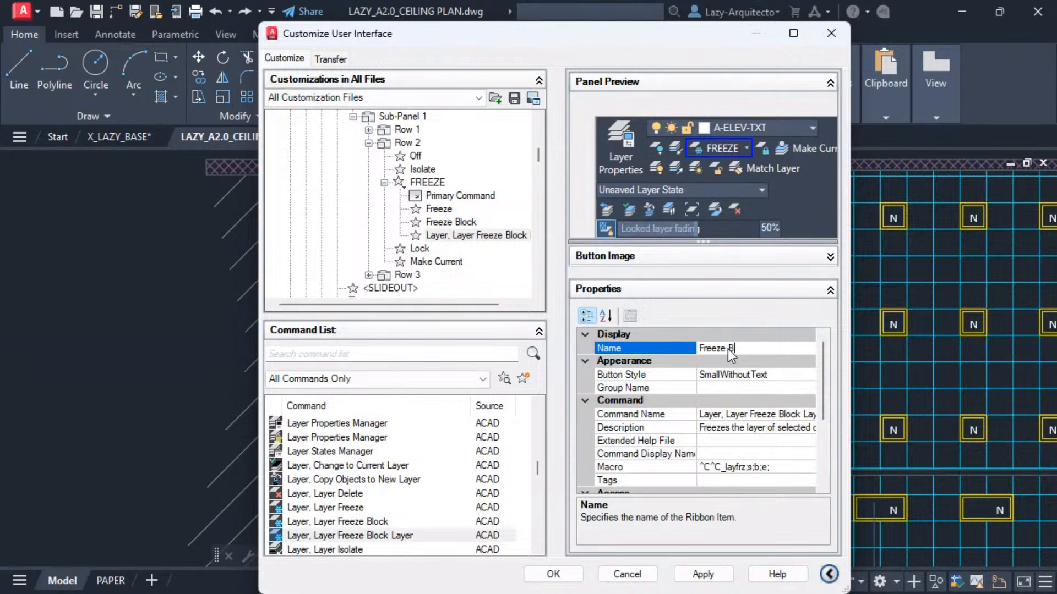
{"action": "type", "text": "Freeze Block Layer"}
{"action": "left_click", "coordinate": [622, 388]}
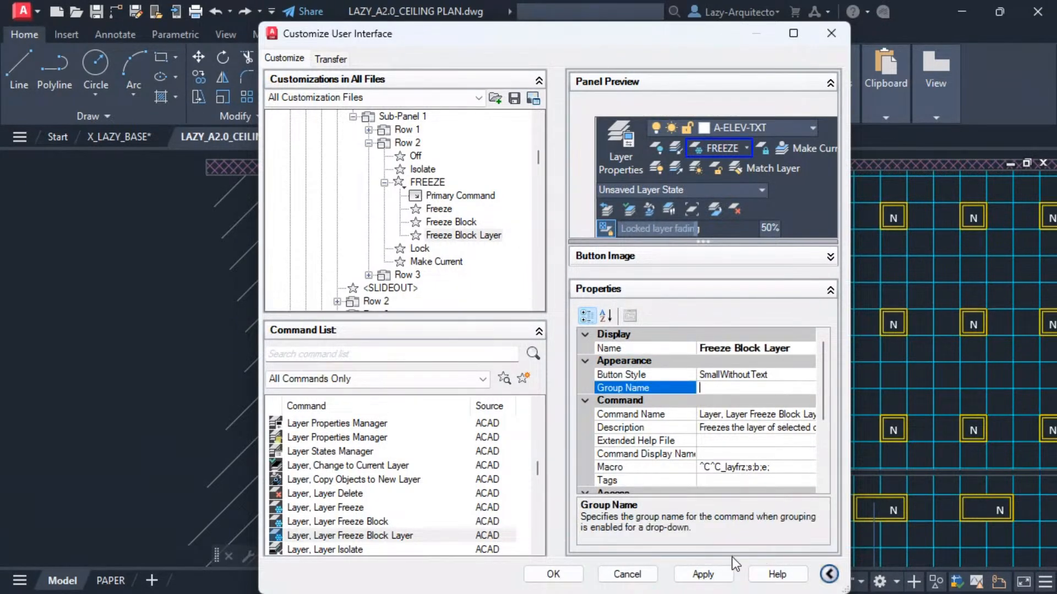
{"action": "left_click", "coordinate": [716, 574]}
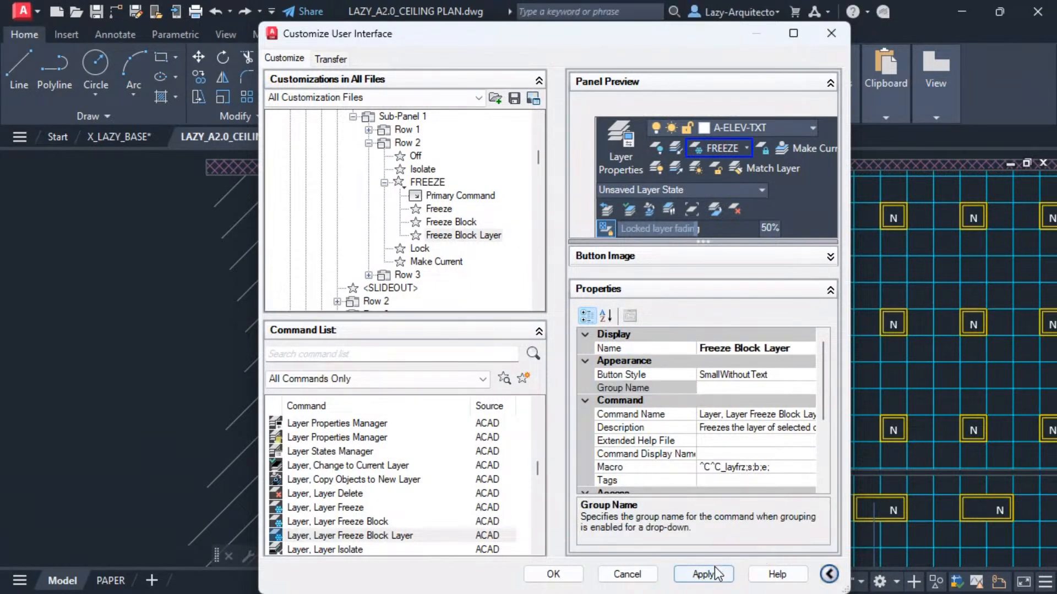
Check the Freeze, Freeze Block and Freeze Block Layer items, then close the Customize User Interface dialog with OK.
{"action": "left_click", "coordinate": [447, 212]}
{"action": "left_click", "coordinate": [448, 224]}
{"action": "left_click", "coordinate": [447, 237]}
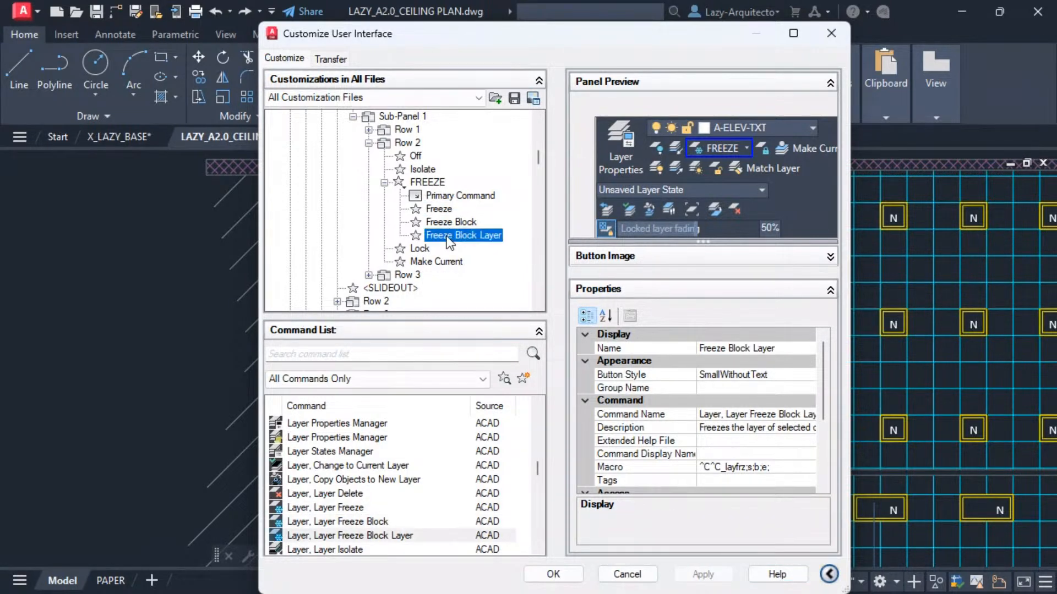
{"action": "left_click", "coordinate": [445, 222]}
{"action": "left_click", "coordinate": [443, 209]}
{"action": "left_click", "coordinate": [449, 222]}
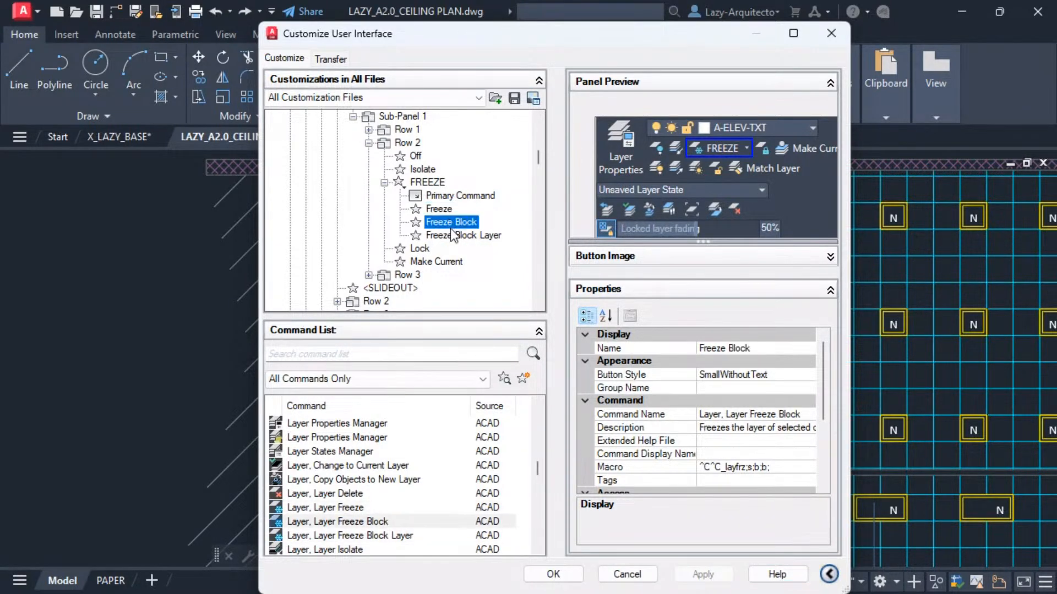
{"action": "left_click", "coordinate": [451, 234]}
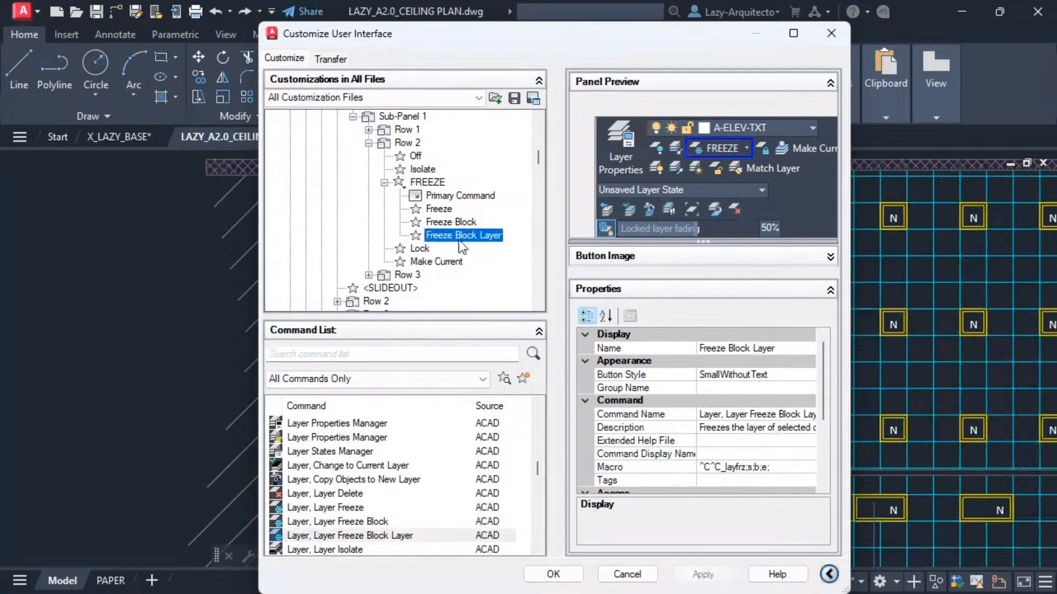
{"action": "left_click", "coordinate": [553, 574]}
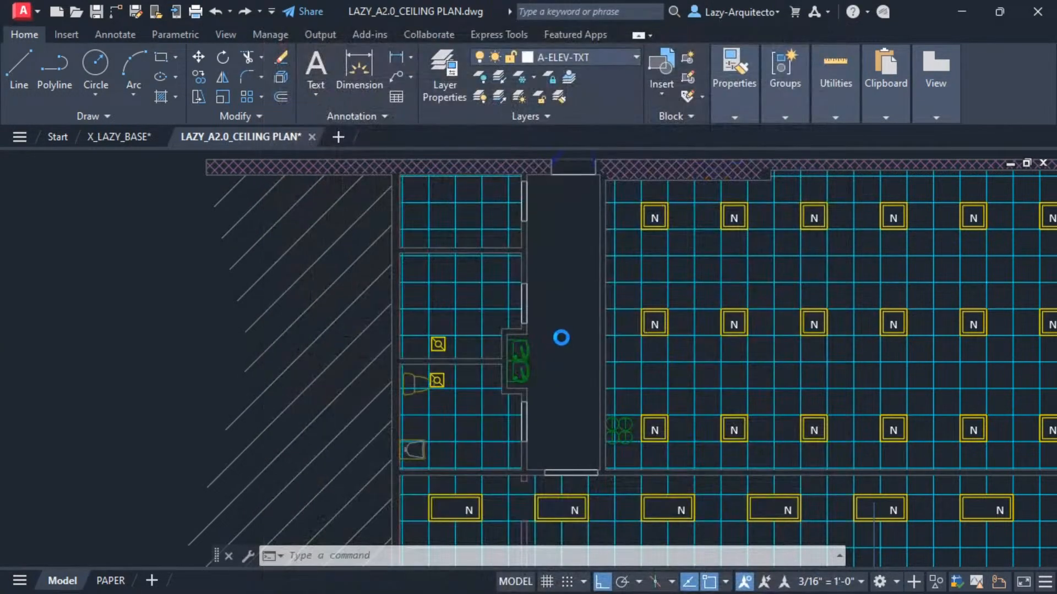
Freeze the layer of the green fixture in the corridor with the ribbon Freeze command and undo the freeze.
{"action": "middle_click_drag", "start_coordinate": [567, 280], "coordinate": [609, 245]}
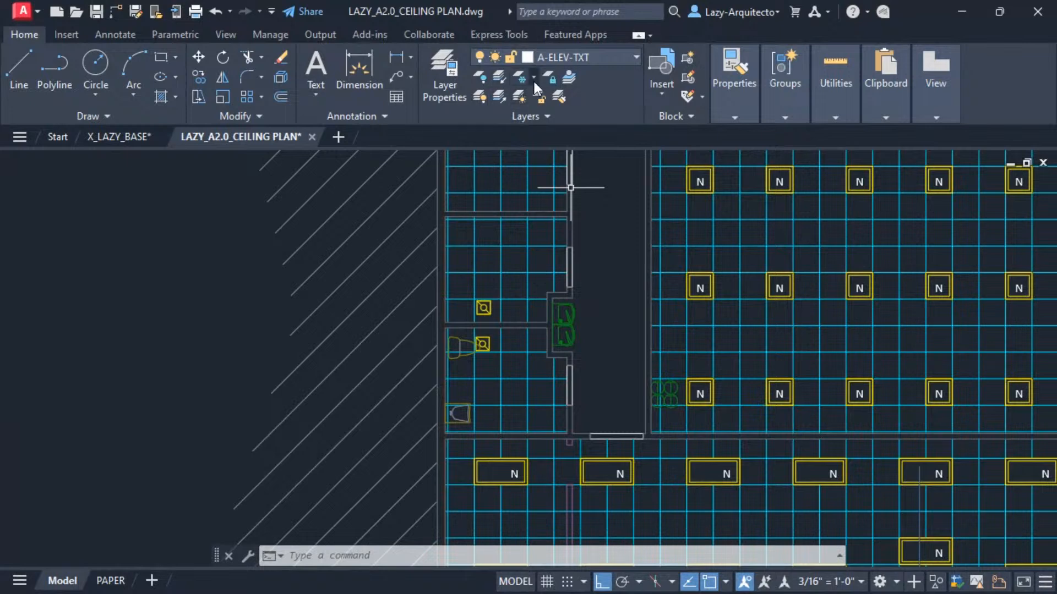
{"action": "left_click", "coordinate": [533, 77]}
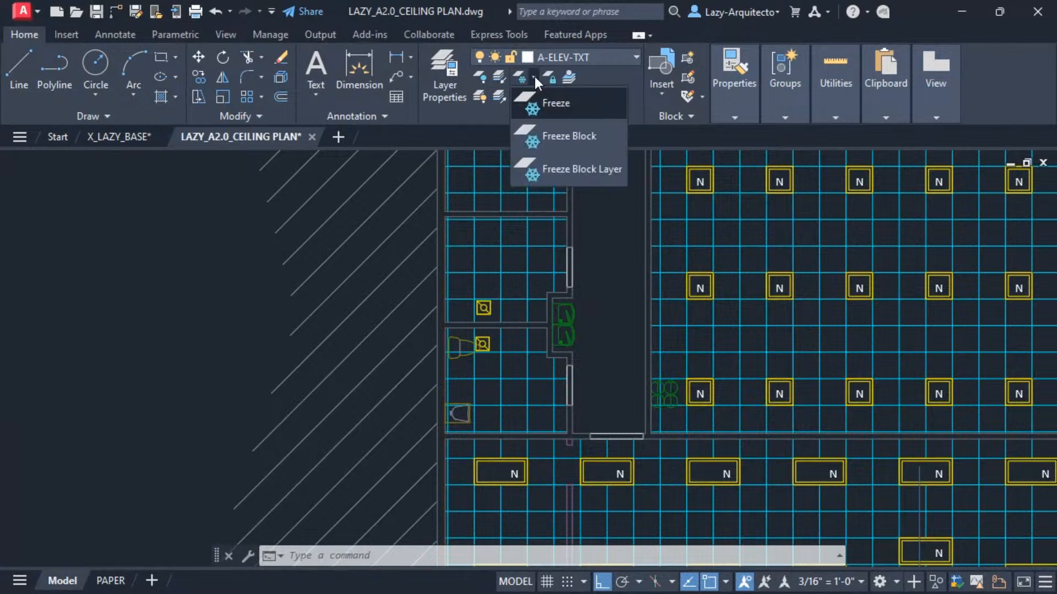
{"action": "left_click", "coordinate": [563, 103]}
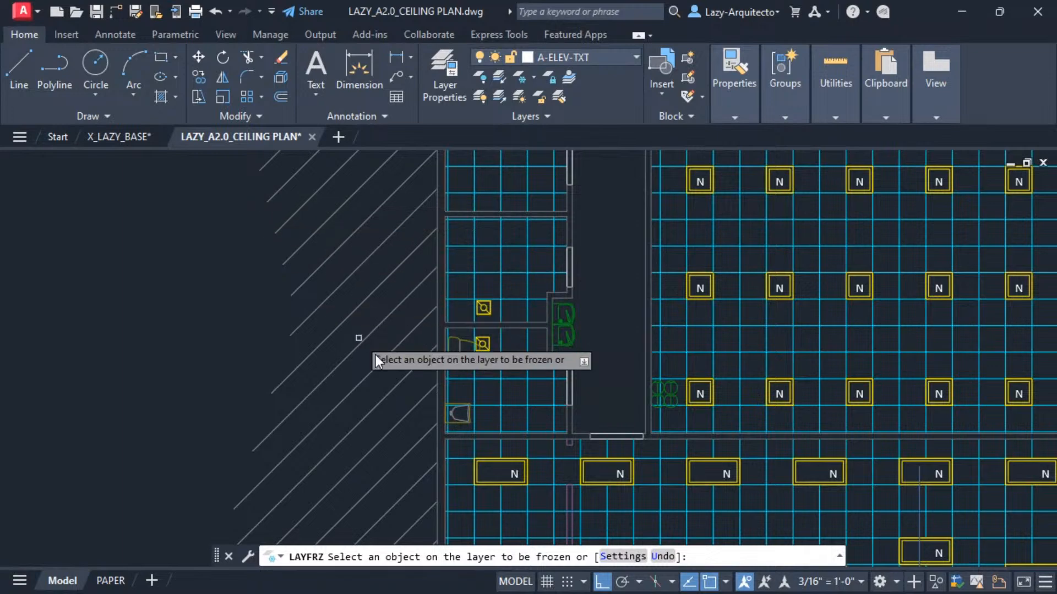
{"action": "left_click", "coordinate": [572, 312]}
{"action": "scroll", "coordinate": [591, 337], "scroll_direction": "down", "scroll_amount": 2}
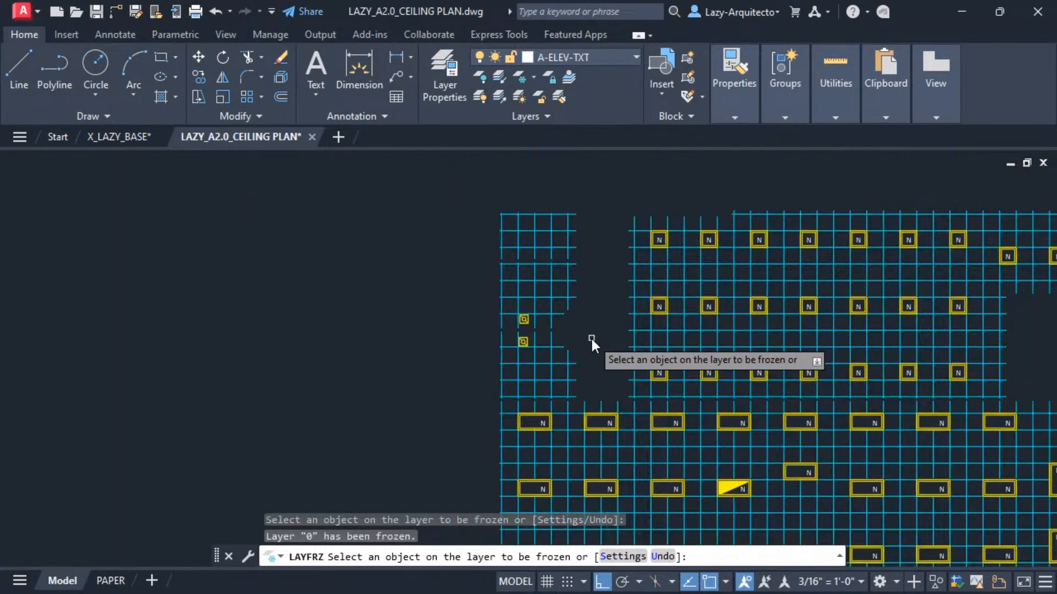
{"action": "scroll", "coordinate": [590, 336], "scroll_direction": "down", "scroll_amount": 2}
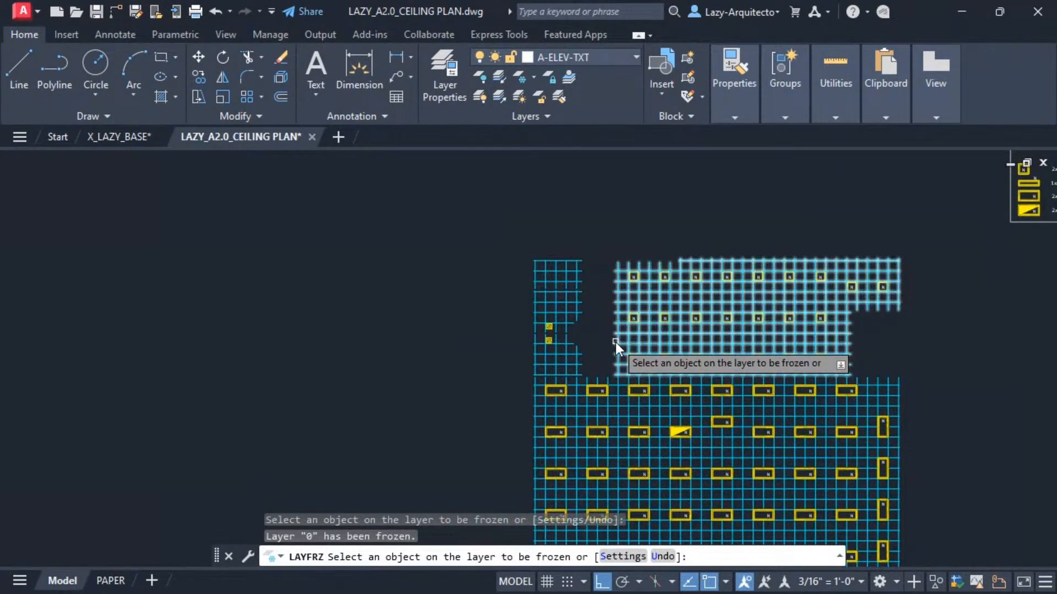
{"action": "key", "text": "Escape"}
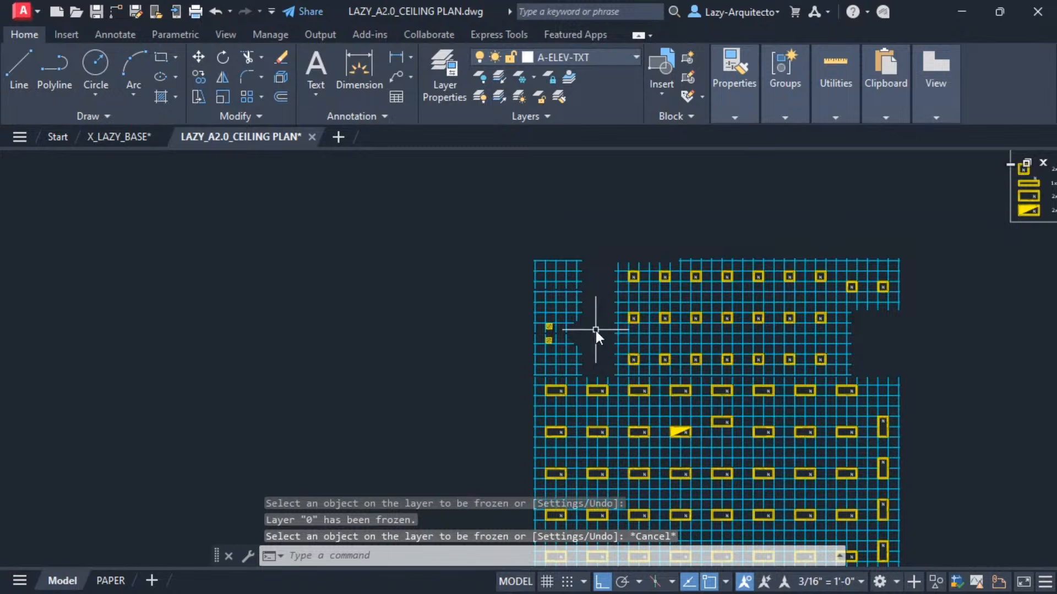
{"action": "key", "text": "ctrl+z"}
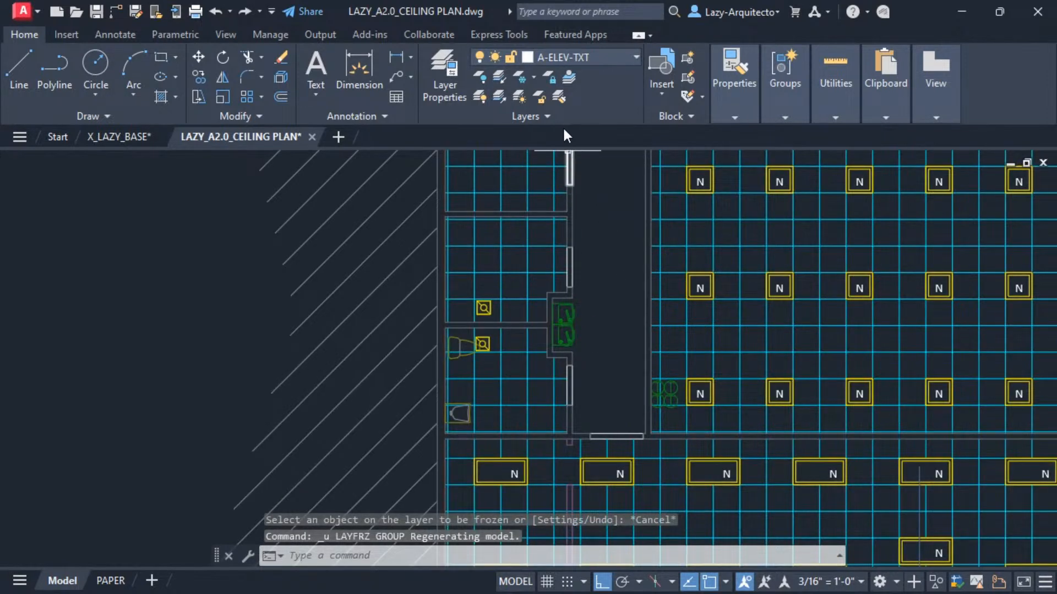
Freeze the layer of the green fixture in the corridor using the ribbon Freeze Block command.
{"action": "left_click", "coordinate": [533, 80]}
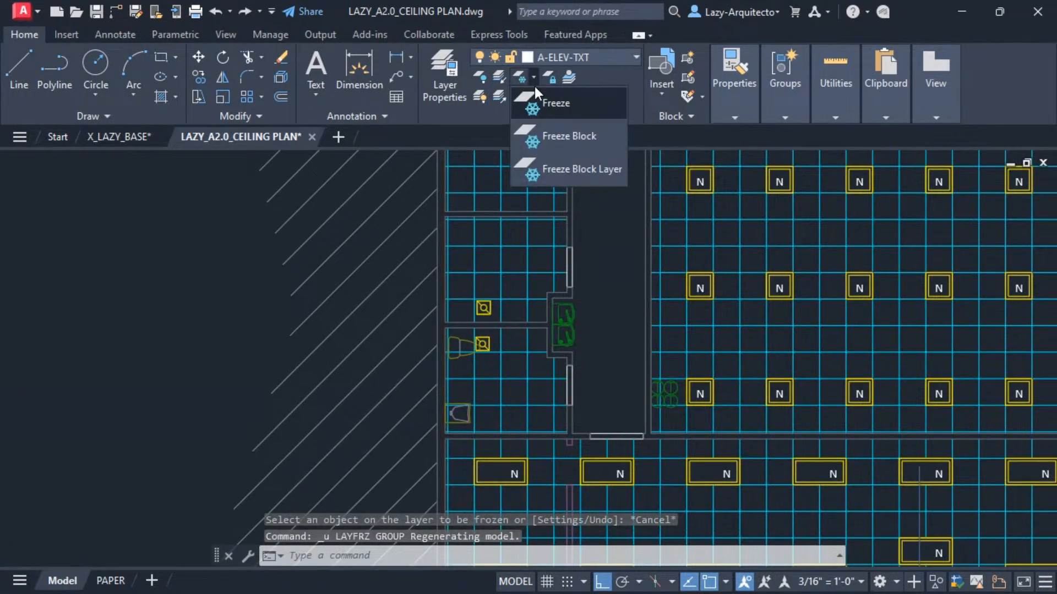
{"action": "left_click", "coordinate": [562, 140]}
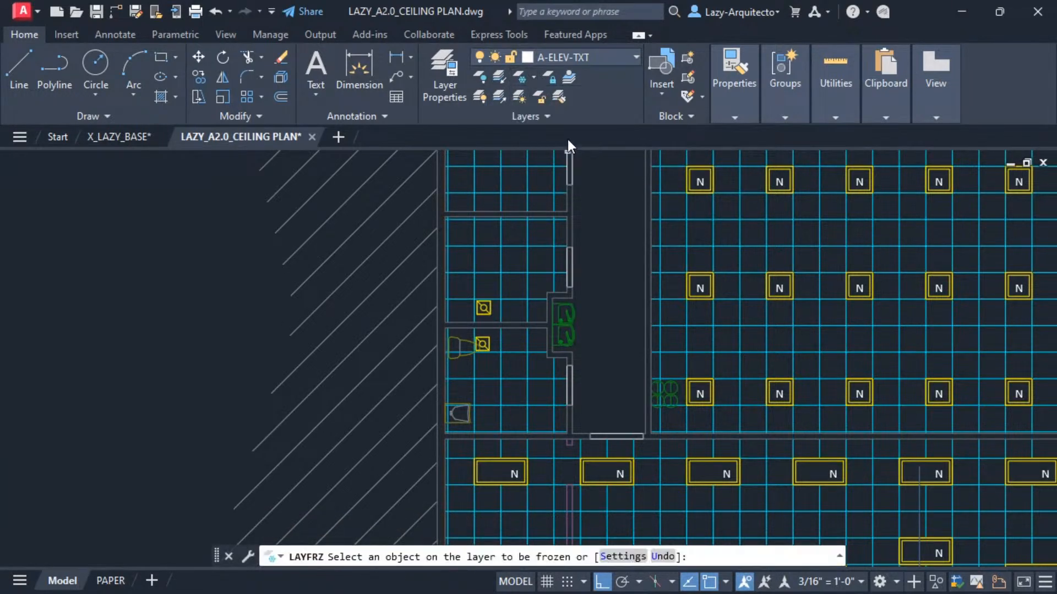
{"action": "left_click", "coordinate": [575, 309]}
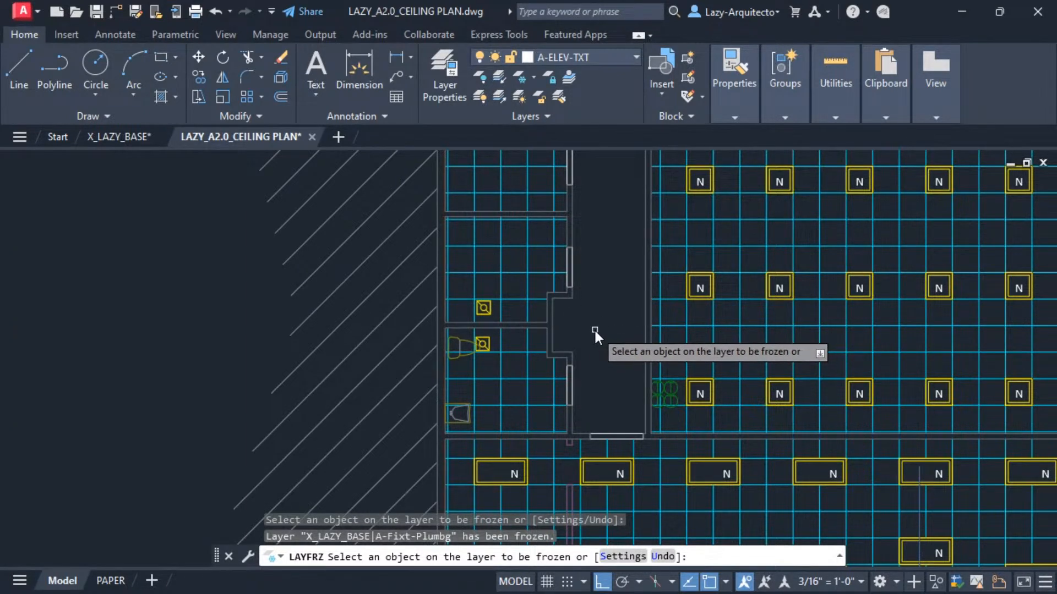
{"action": "key", "text": "Escape"}
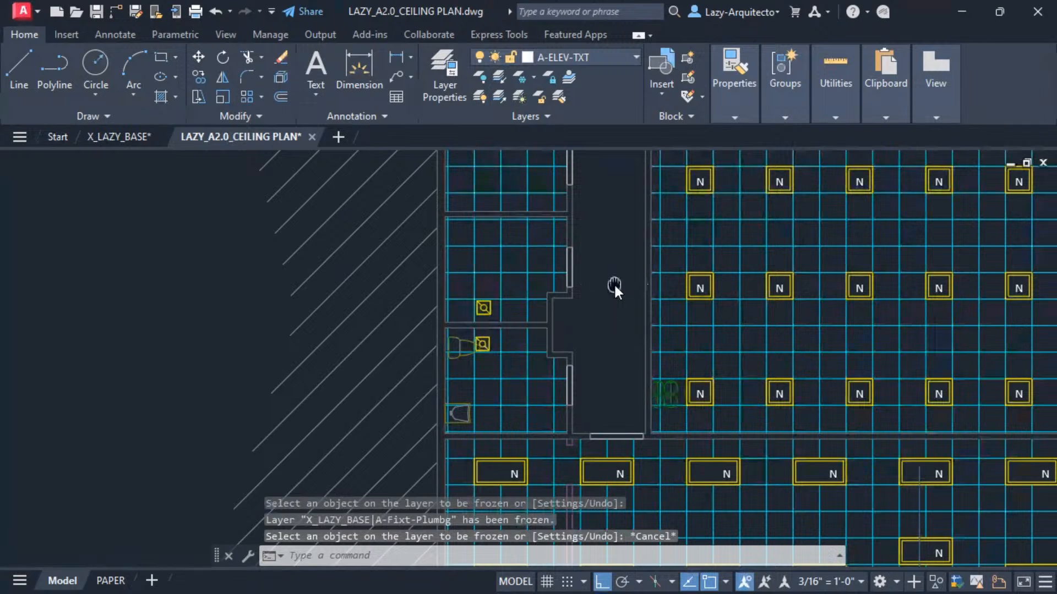
Freeze the layer of the fixture's nested detail in the restroom using the ribbon Freeze Block Layer command.
{"action": "middle_click_drag", "start_coordinate": [613, 282], "coordinate": [633, 278]}
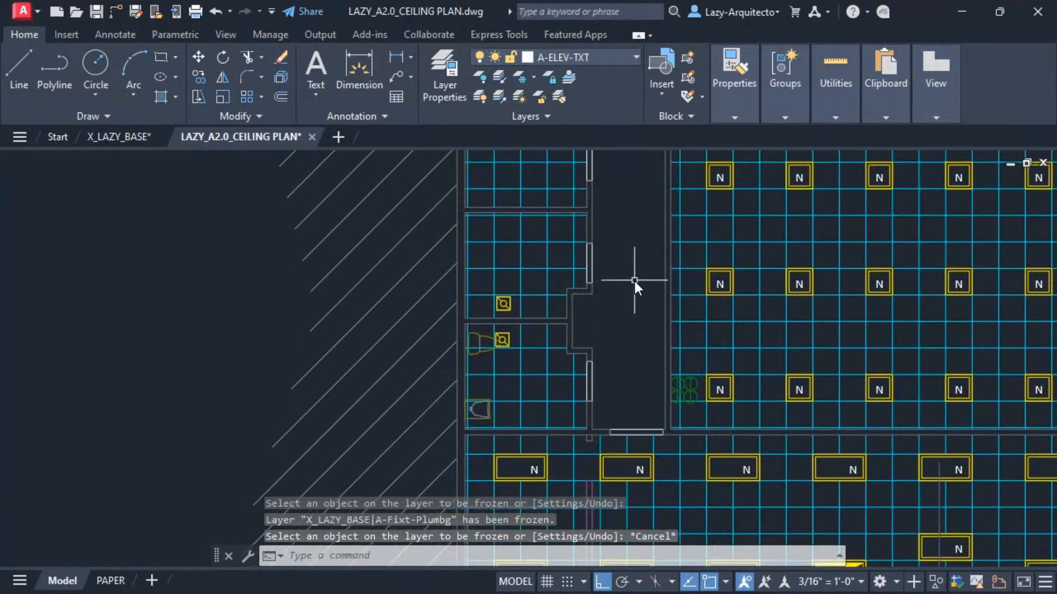
{"action": "left_click", "coordinate": [533, 78]}
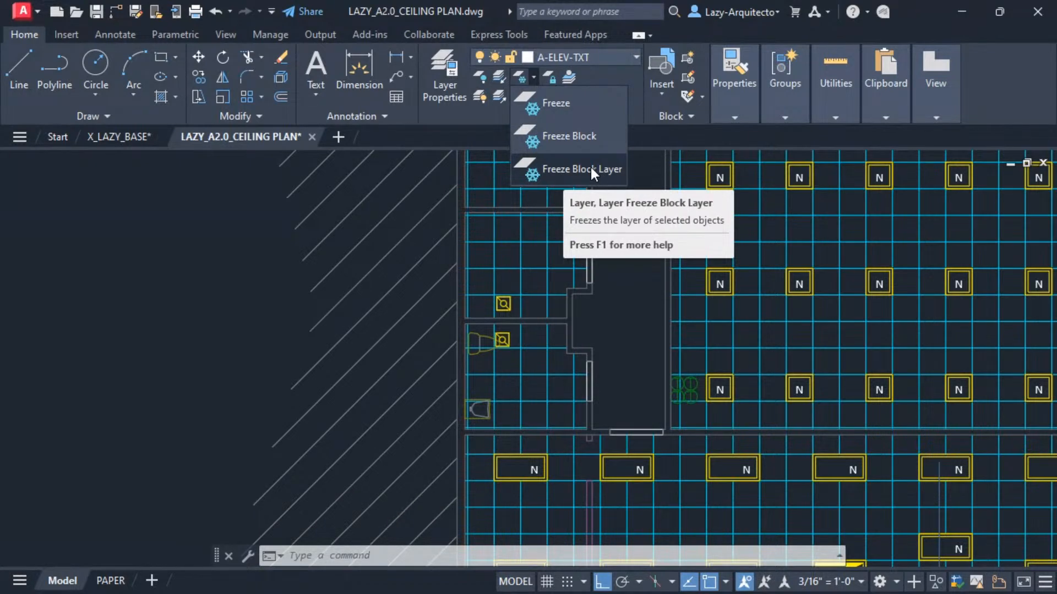
{"action": "left_click", "coordinate": [560, 170]}
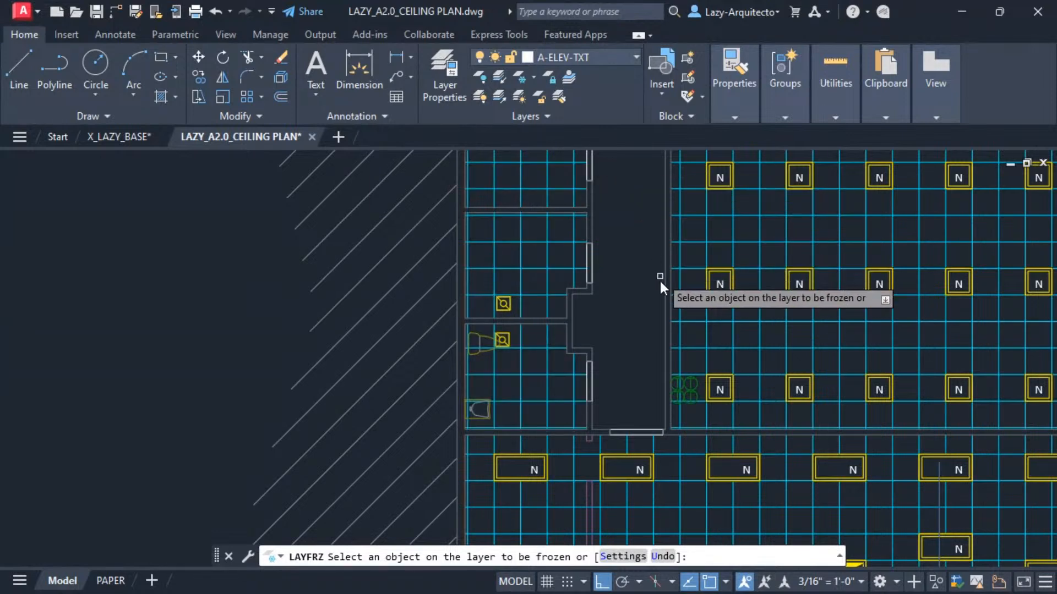
{"action": "scroll", "coordinate": [459, 402], "scroll_direction": "up", "scroll_amount": 3}
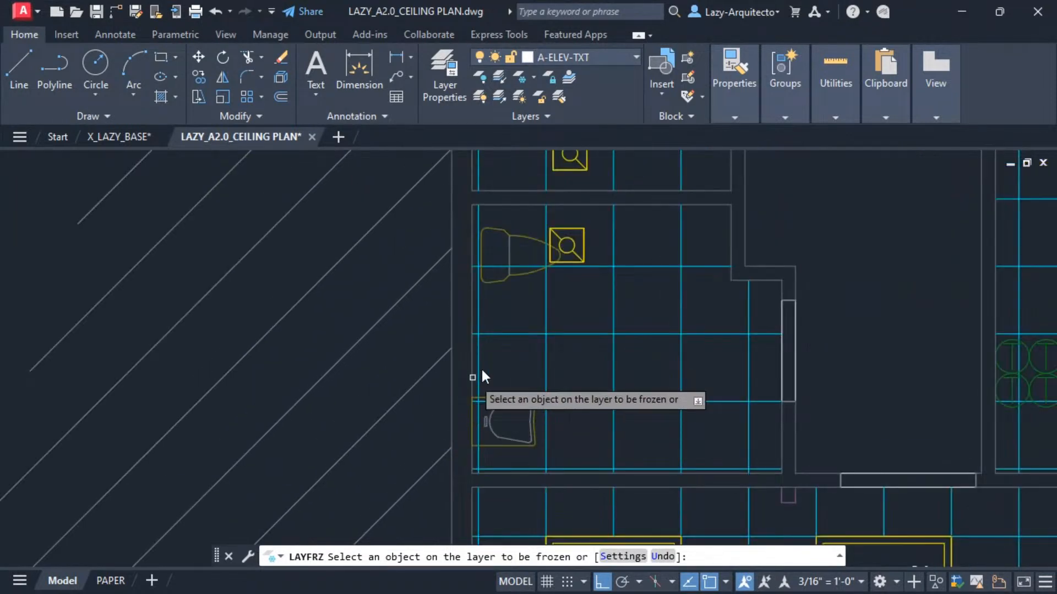
{"action": "left_click", "coordinate": [507, 246]}
{"action": "scroll", "coordinate": [501, 259], "scroll_direction": "down", "scroll_amount": 2}
{"action": "middle_click_drag", "start_coordinate": [559, 308], "coordinate": [497, 338]}
{"action": "key", "text": "Escape"}
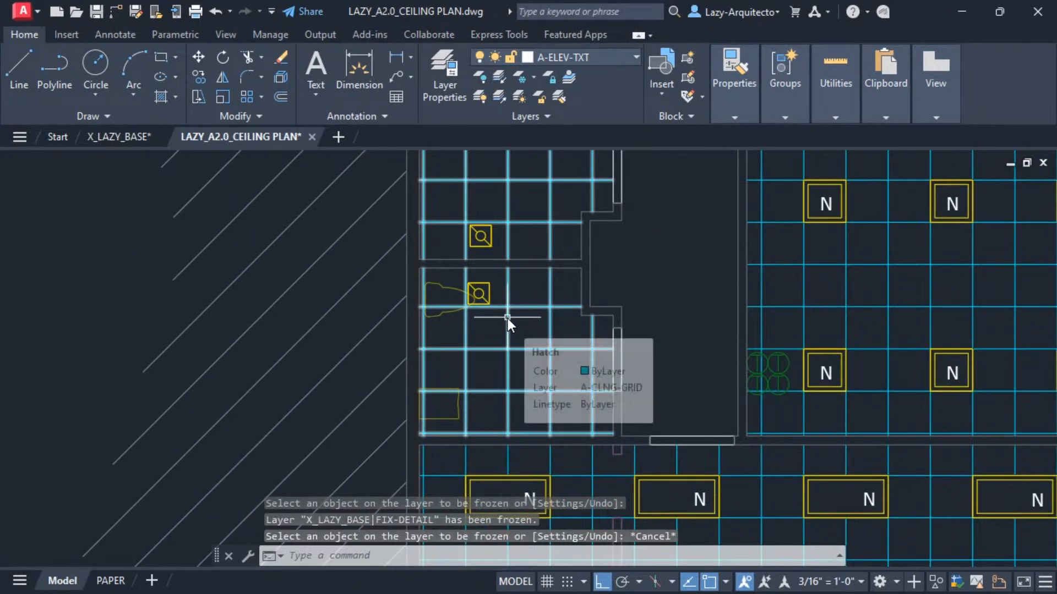
{"action": "mouse_move", "coordinate": [507, 318]}
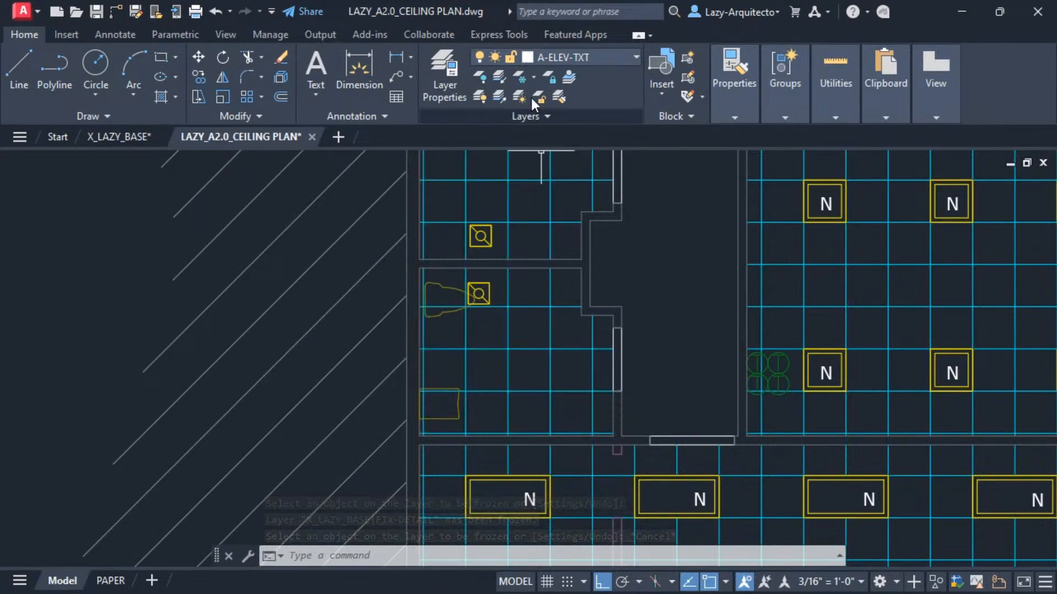
{"action": "left_click", "coordinate": [533, 76]}
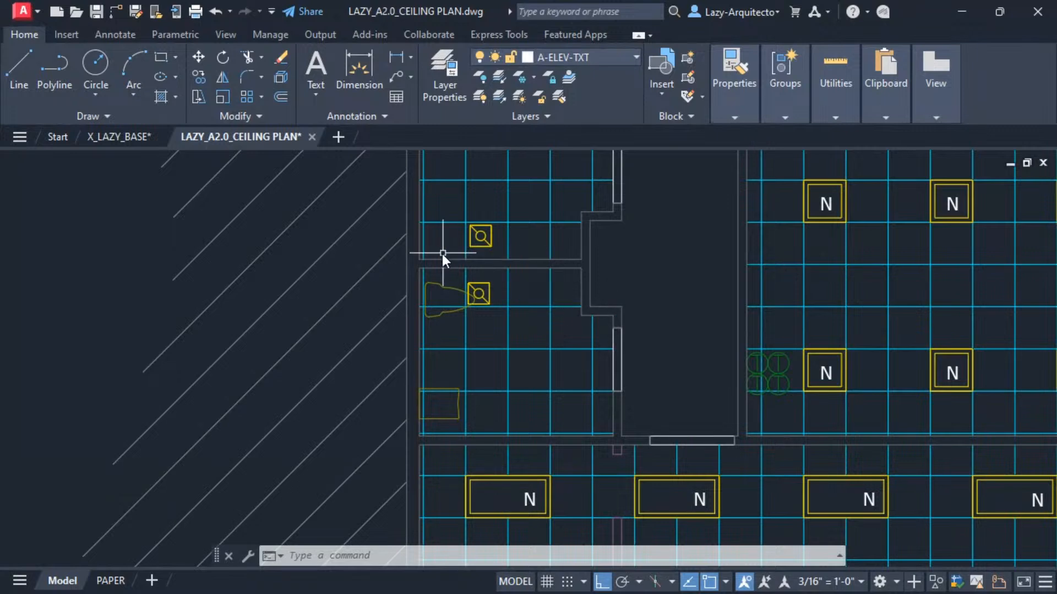
{"action": "scroll", "coordinate": [448, 269], "scroll_direction": "down", "scroll_amount": 2}
{"action": "scroll", "coordinate": [457, 309], "scroll_direction": "up", "scroll_amount": 4}
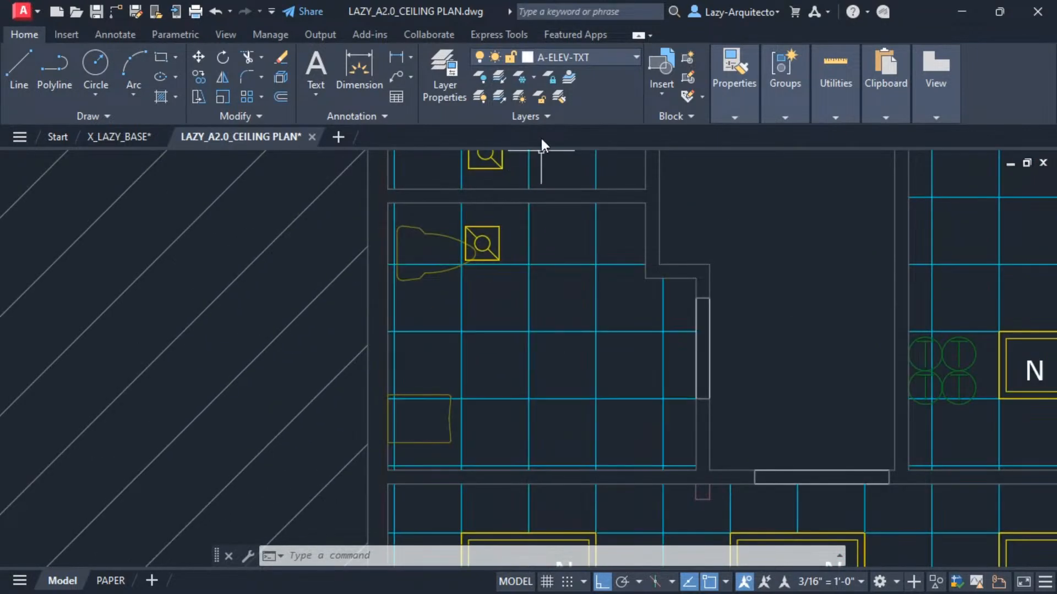
{"action": "left_click", "coordinate": [533, 77]}
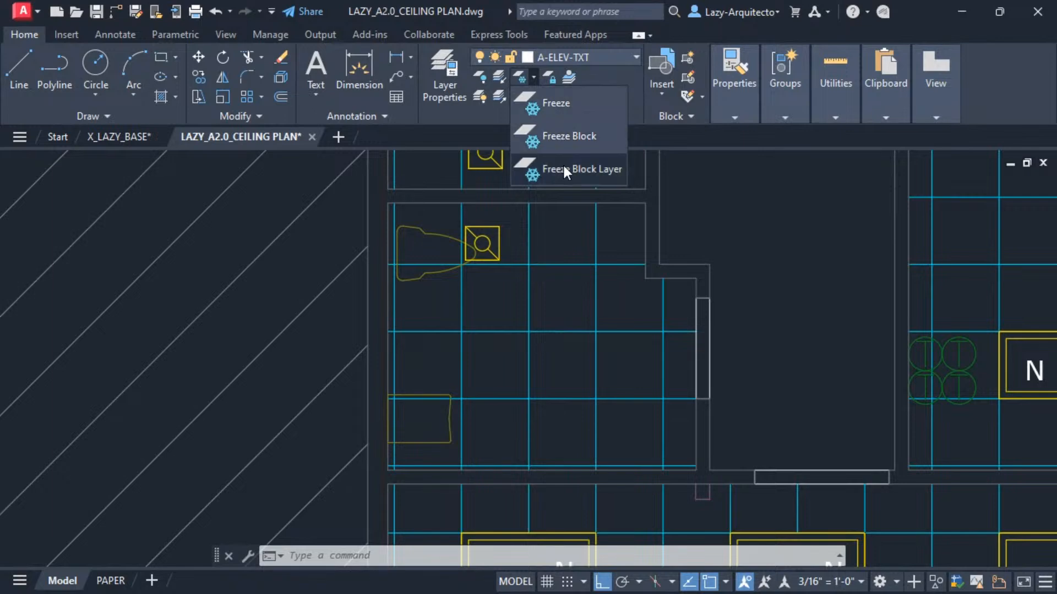
{"action": "left_click", "coordinate": [605, 240]}
{"action": "scroll", "coordinate": [465, 281], "scroll_direction": "down", "scroll_amount": 4}
{"action": "middle_click_drag", "start_coordinate": [638, 275], "coordinate": [608, 284]}
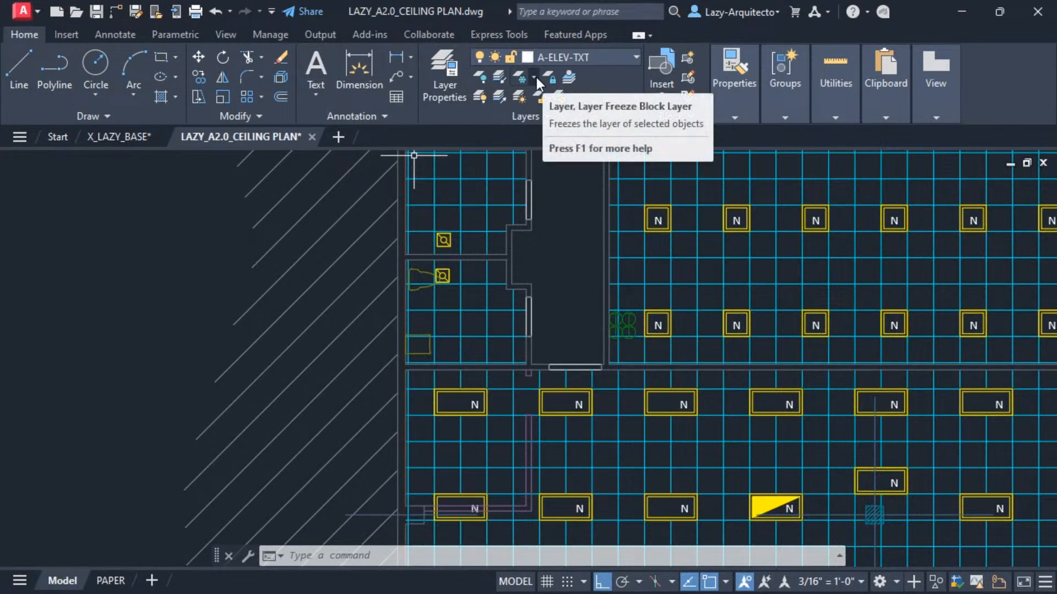
Switch to the X_LAZY_BASE drawing and select restroom fixtures to inspect their layers, then return to the ceiling plan.
{"action": "left_click", "coordinate": [124, 136]}
{"action": "middle_click_drag", "start_coordinate": [395, 299], "coordinate": [523, 253]}
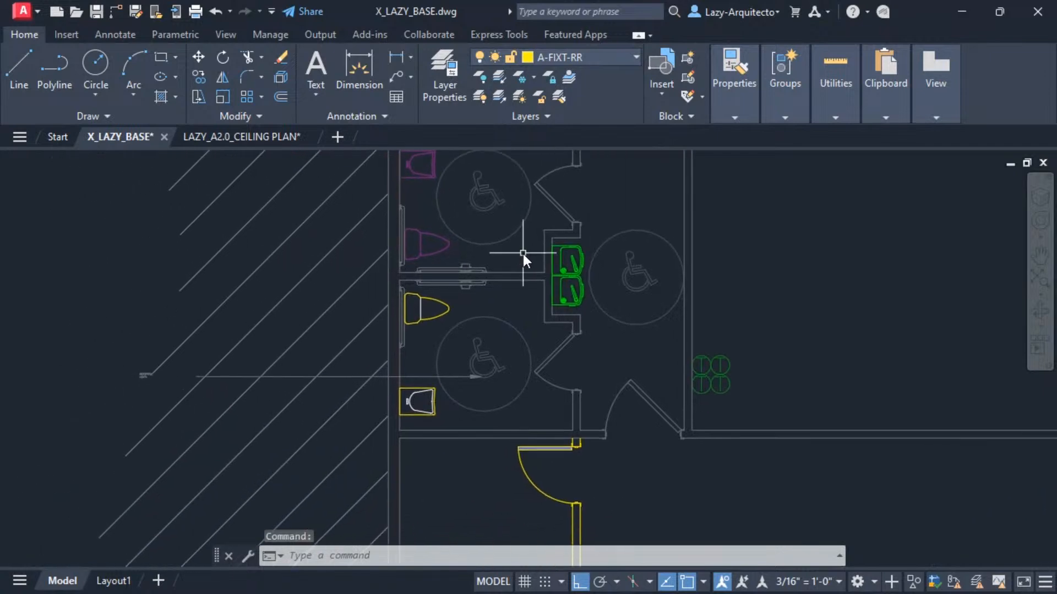
{"action": "left_click", "coordinate": [560, 248]}
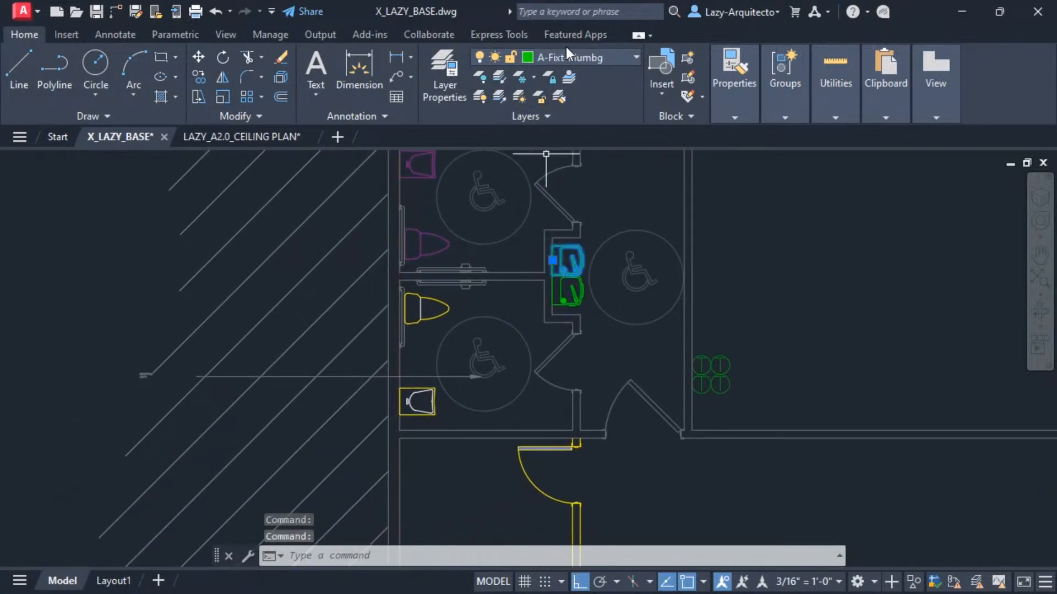
{"action": "key", "text": "Escape"}
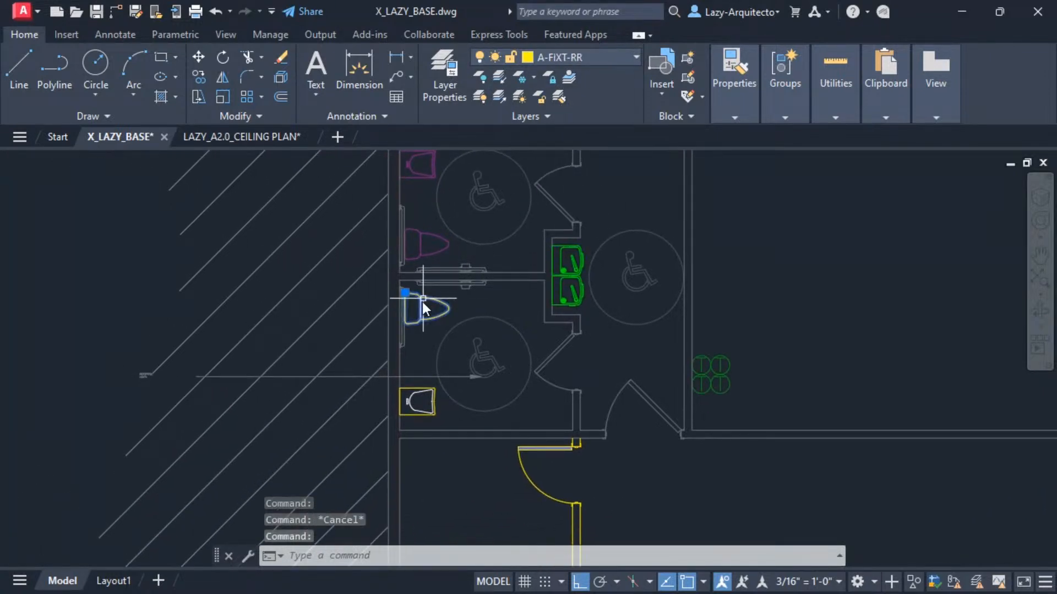
{"action": "left_click", "coordinate": [422, 302]}
{"action": "scroll", "coordinate": [424, 305], "scroll_direction": "up", "scroll_amount": 4}
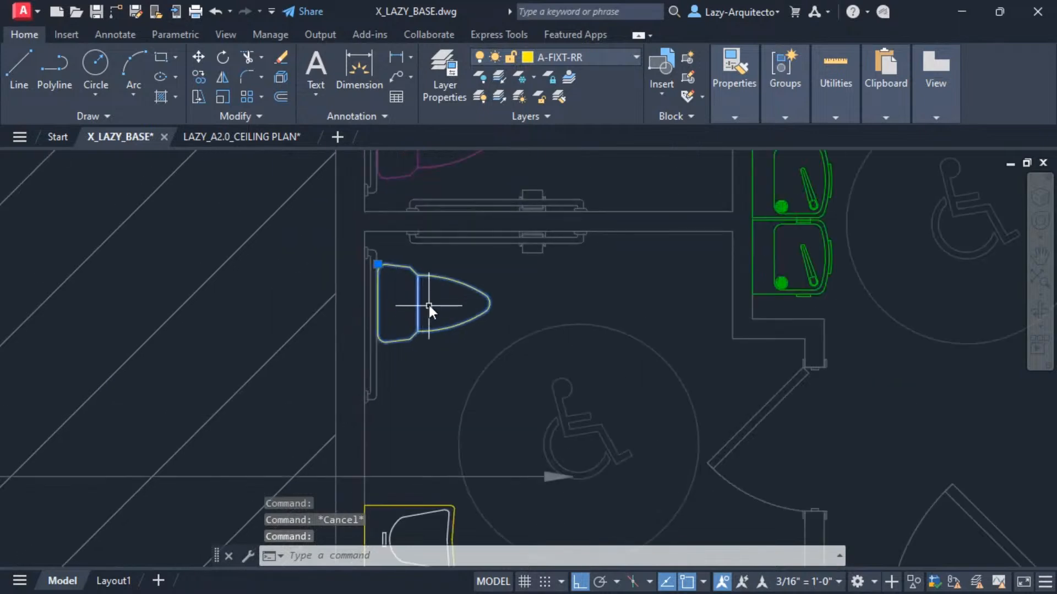
{"action": "key", "text": "Escape"}
{"action": "scroll", "coordinate": [418, 298], "scroll_direction": "down", "scroll_amount": 4}
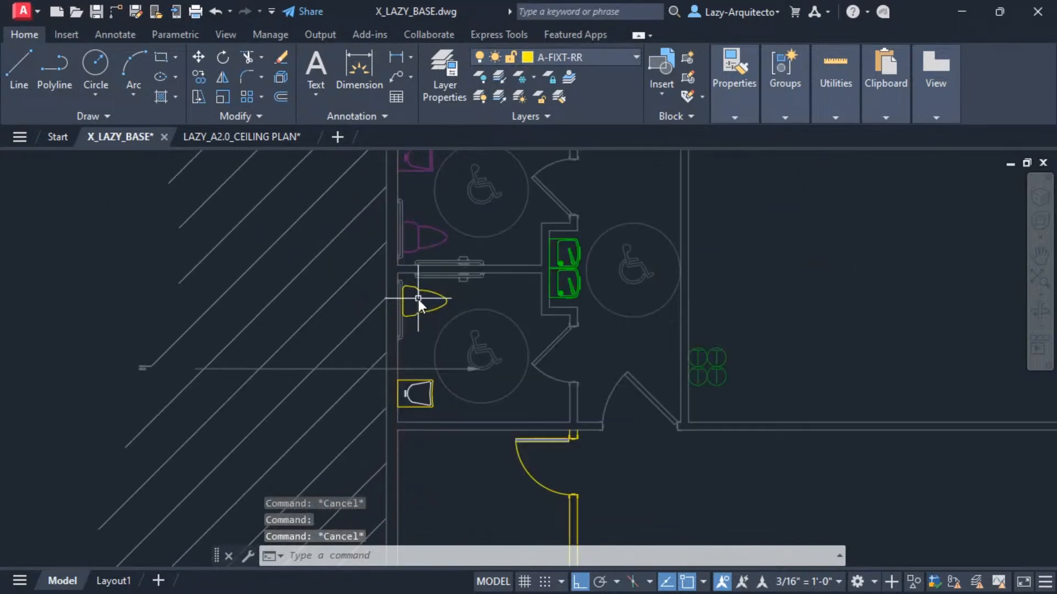
{"action": "left_click", "coordinate": [424, 382]}
{"action": "left_click", "coordinate": [222, 141]}
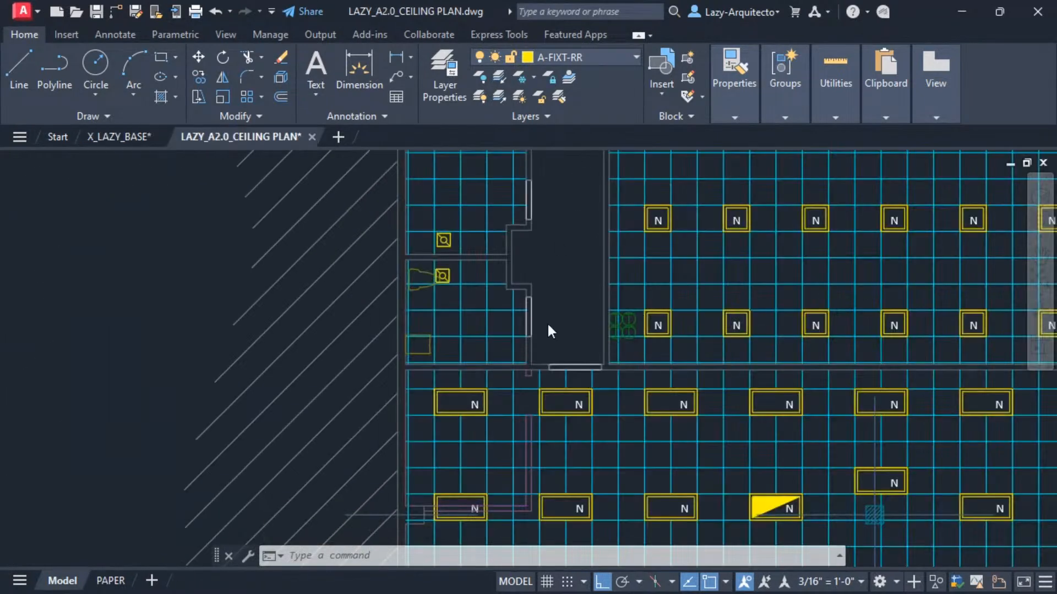
Select the light fixture beside the restroom fixture in the ceiling plan to inspect its layer.
{"action": "scroll", "coordinate": [418, 292], "scroll_direction": "up", "scroll_amount": 5}
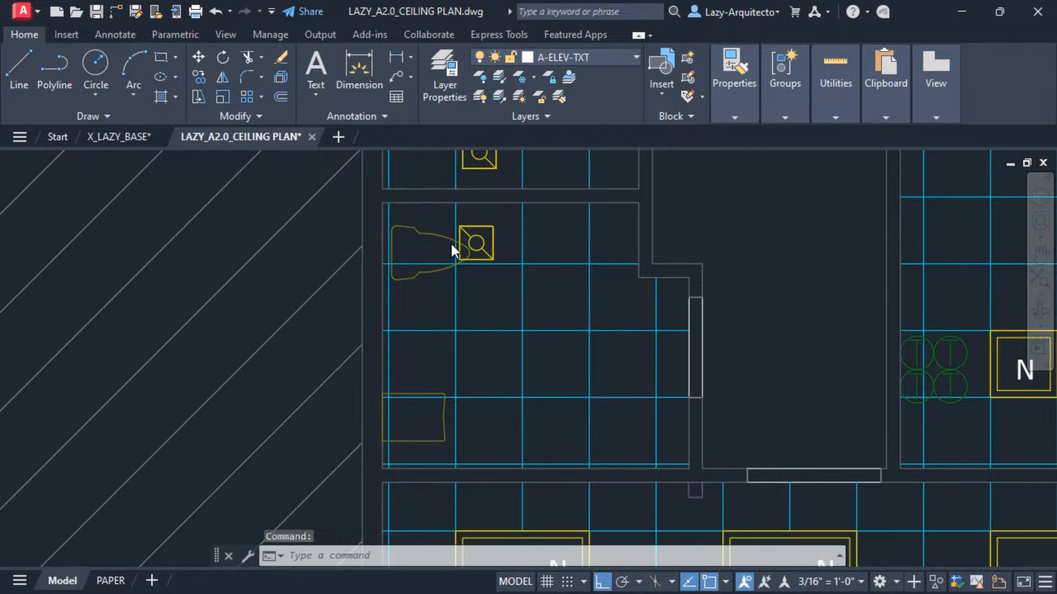
{"action": "scroll", "coordinate": [451, 247], "scroll_direction": "up", "scroll_amount": 2}
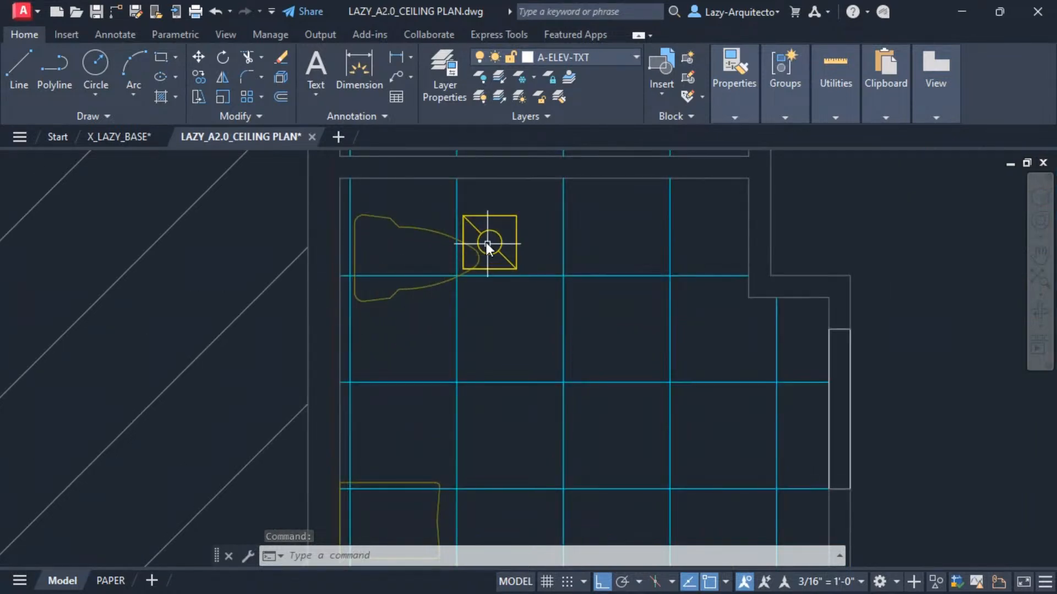
{"action": "left_click", "coordinate": [435, 208]}
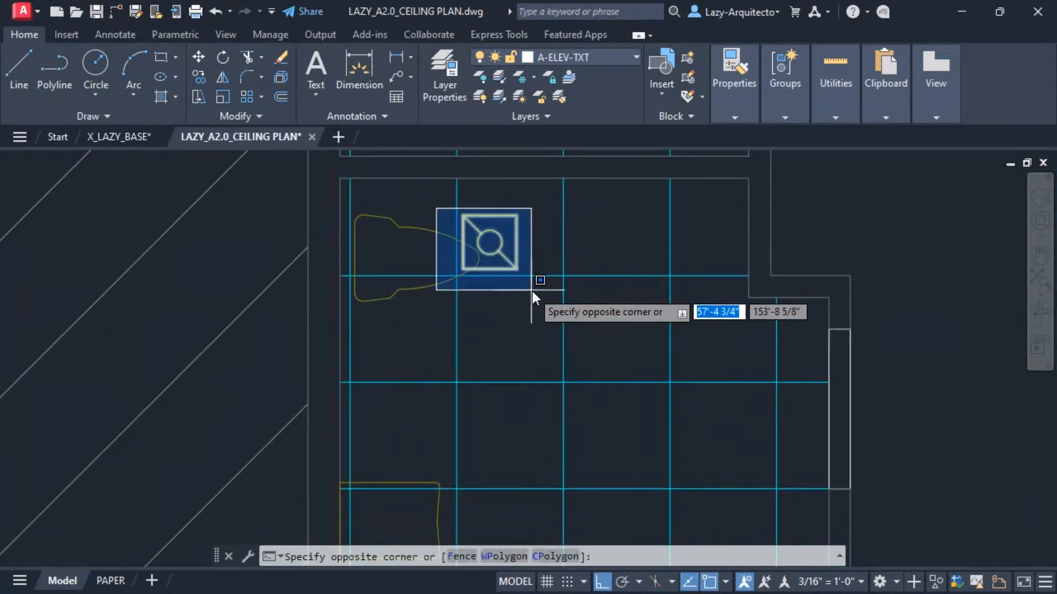
{"action": "left_click", "coordinate": [533, 291]}
{"action": "scroll", "coordinate": [467, 292], "scroll_direction": "down", "scroll_amount": 3}
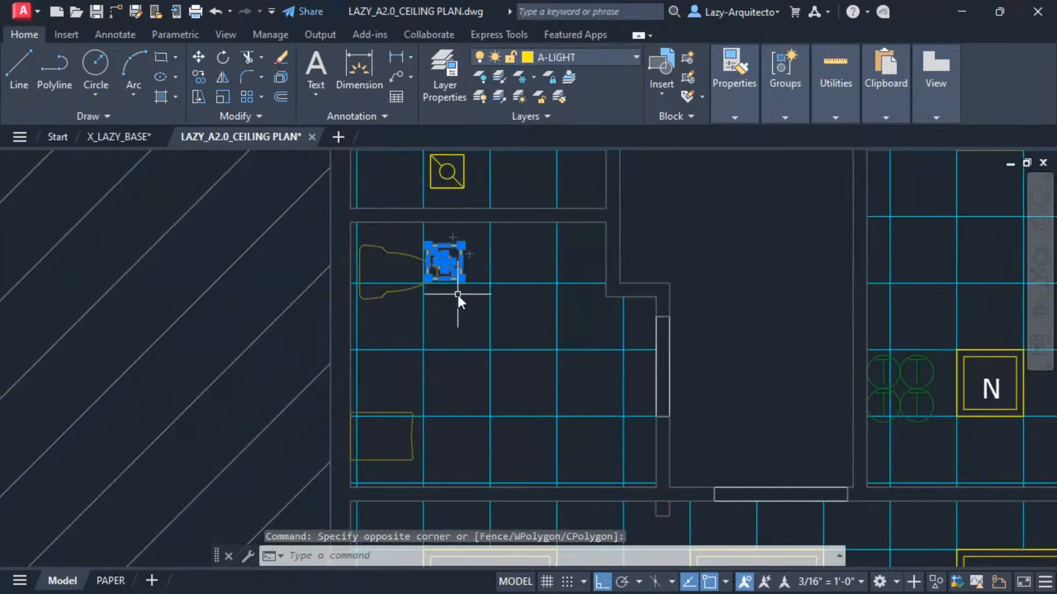
{"action": "key", "text": "Escape"}
{"action": "left_click", "coordinate": [417, 240]}
{"action": "left_click", "coordinate": [476, 304]}
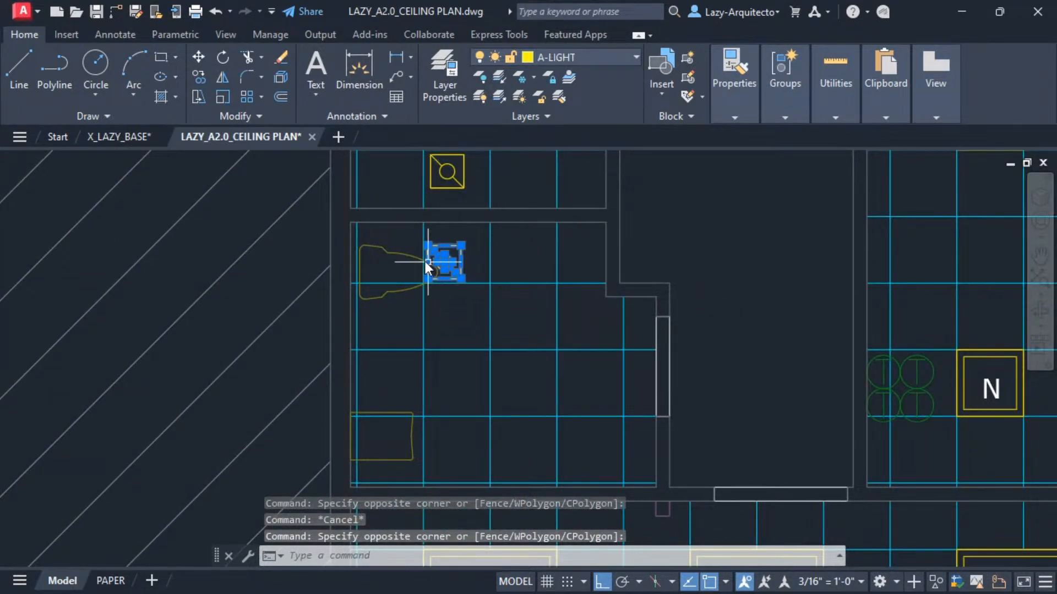
{"action": "scroll", "coordinate": [494, 374], "scroll_direction": "down", "scroll_amount": 2}
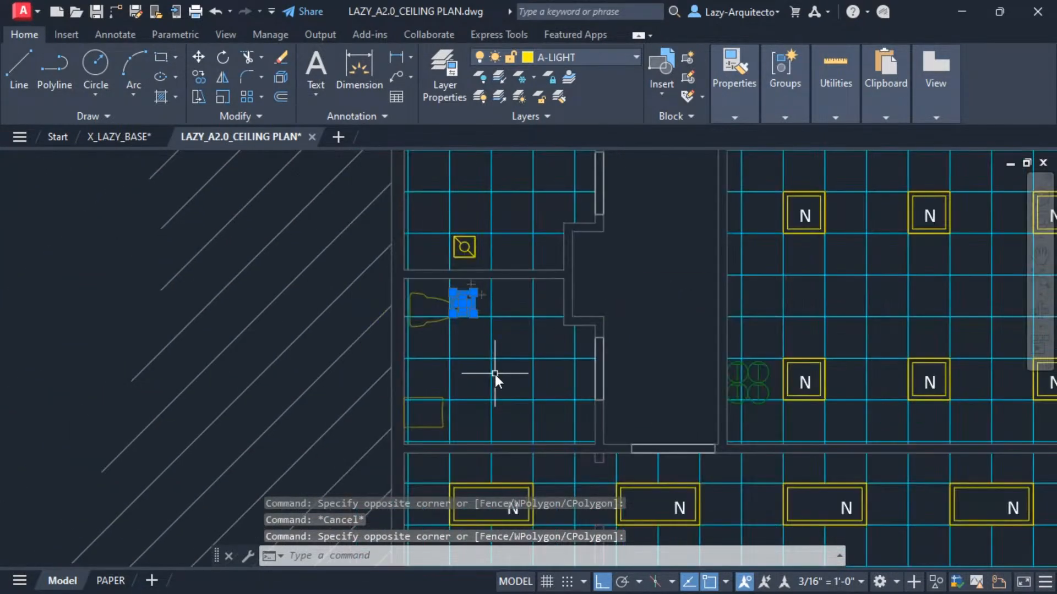
{"action": "key", "text": "Escape"}
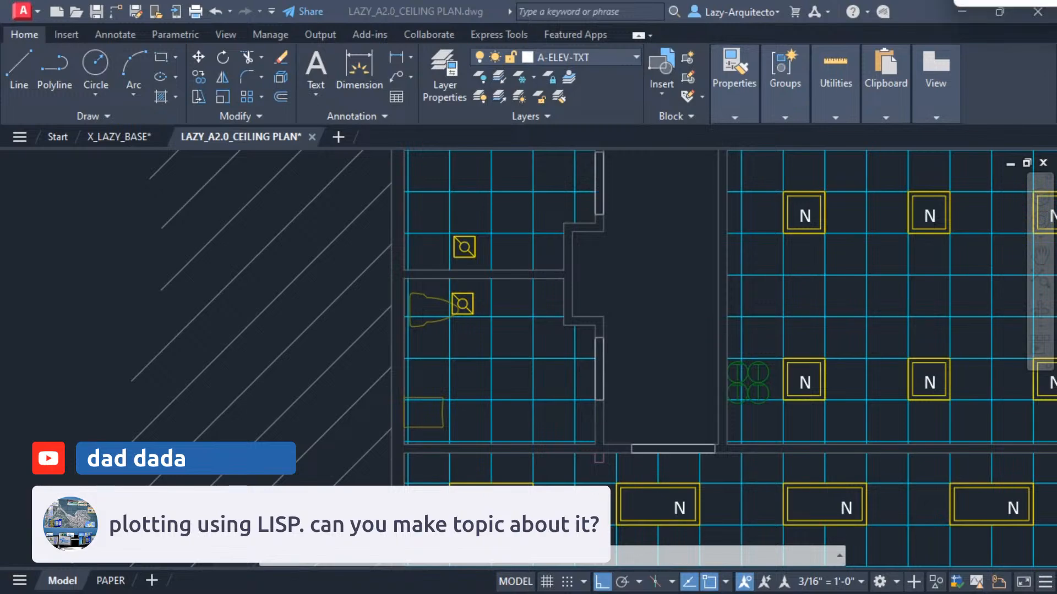
Switch to the browser showing the YouTube channel page and maximize its window.
{"action": "mouse_move", "coordinate": [1056, 176]}
{"action": "left_mouse_down"}
{"action": "mouse_move", "coordinate": [853, 177]}
{"action": "mouse_move", "coordinate": [577, 219]}
{"action": "mouse_move", "coordinate": [250, 146]}
{"action": "left_mouse_up"}
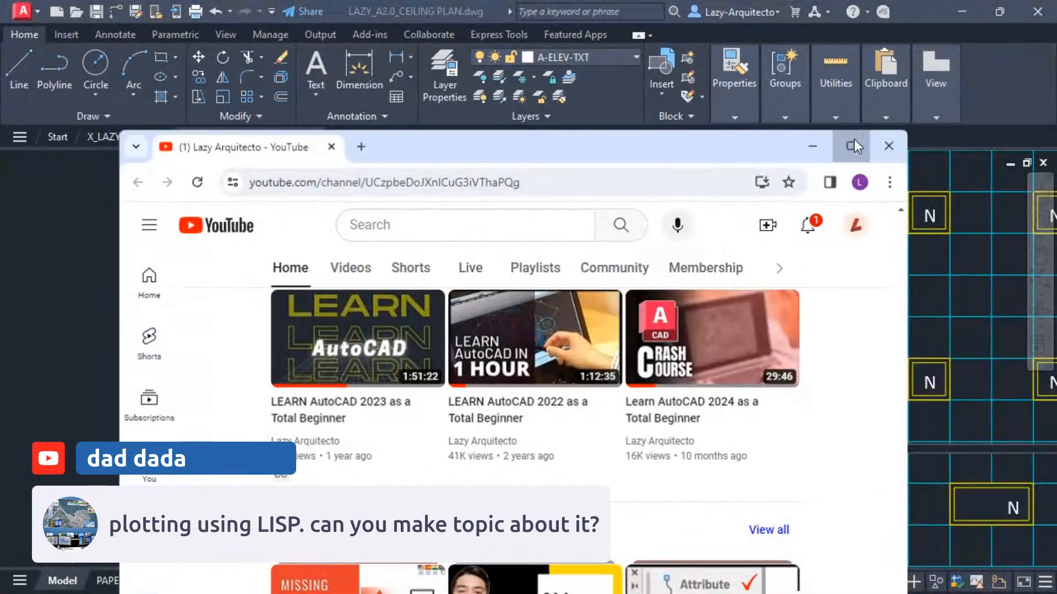
{"action": "left_click", "coordinate": [854, 140]}
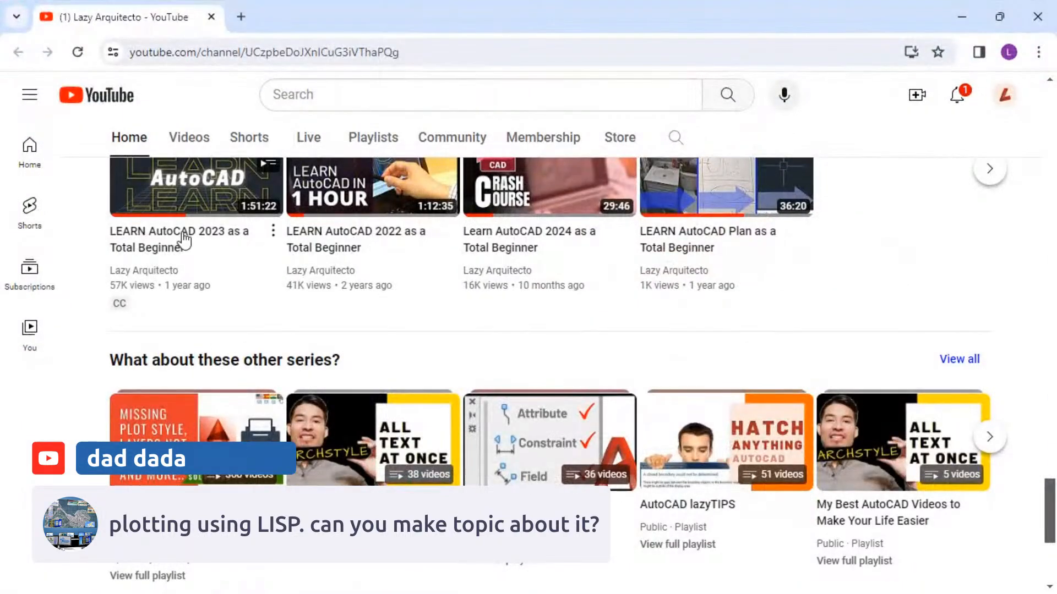
Scroll through the channel home page's video and playlist shelves.
{"action": "scroll", "coordinate": [526, 301], "scroll_direction": "up", "scroll_amount": 5}
{"action": "scroll", "coordinate": [525, 301], "scroll_direction": "up", "scroll_amount": 10}
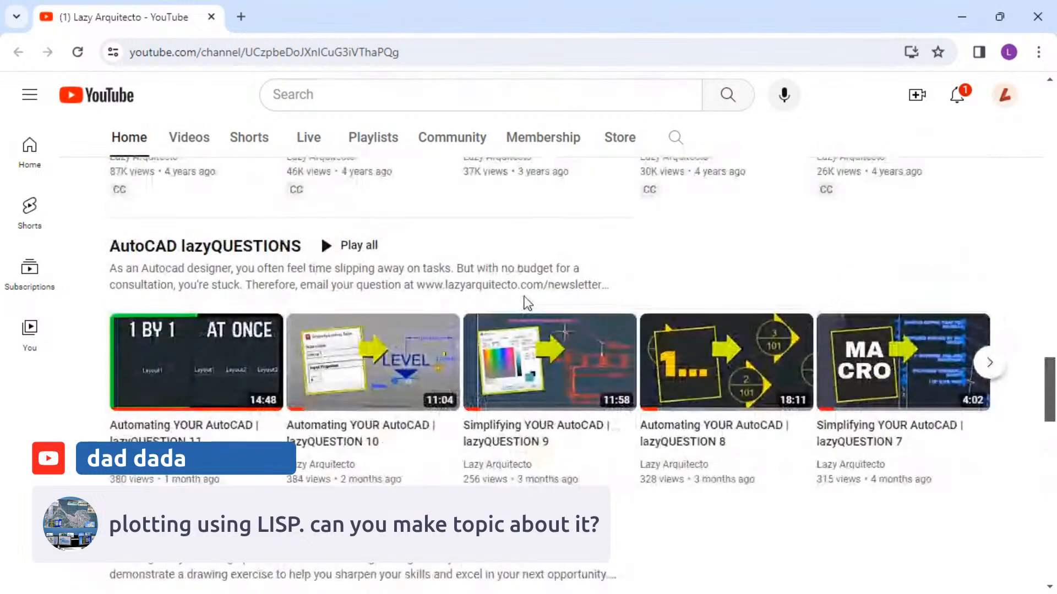
{"action": "scroll", "coordinate": [506, 346], "scroll_direction": "up", "scroll_amount": 8}
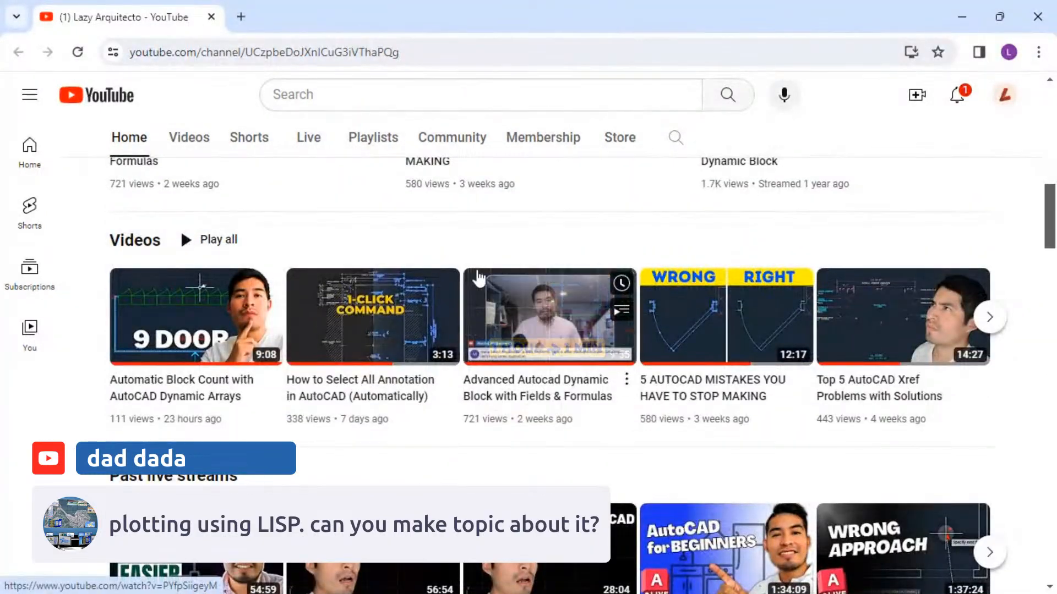
{"action": "scroll", "coordinate": [484, 273], "scroll_direction": "up", "scroll_amount": 5}
{"action": "scroll", "coordinate": [495, 292], "scroll_direction": "down", "scroll_amount": 6}
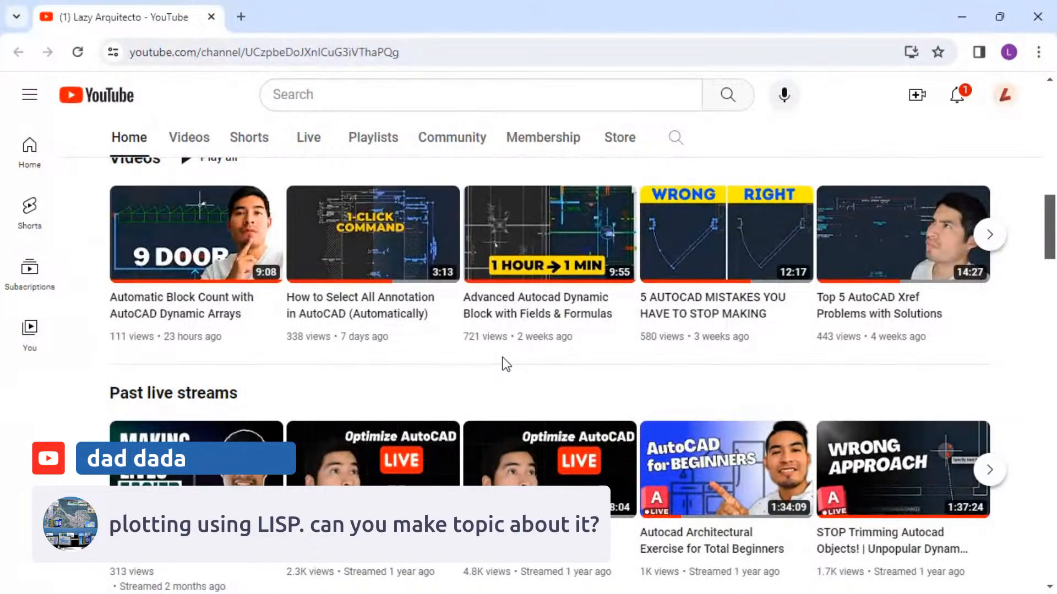
{"action": "scroll", "coordinate": [503, 361], "scroll_direction": "down", "scroll_amount": 15}
{"action": "scroll", "coordinate": [721, 393], "scroll_direction": "down", "scroll_amount": 20}
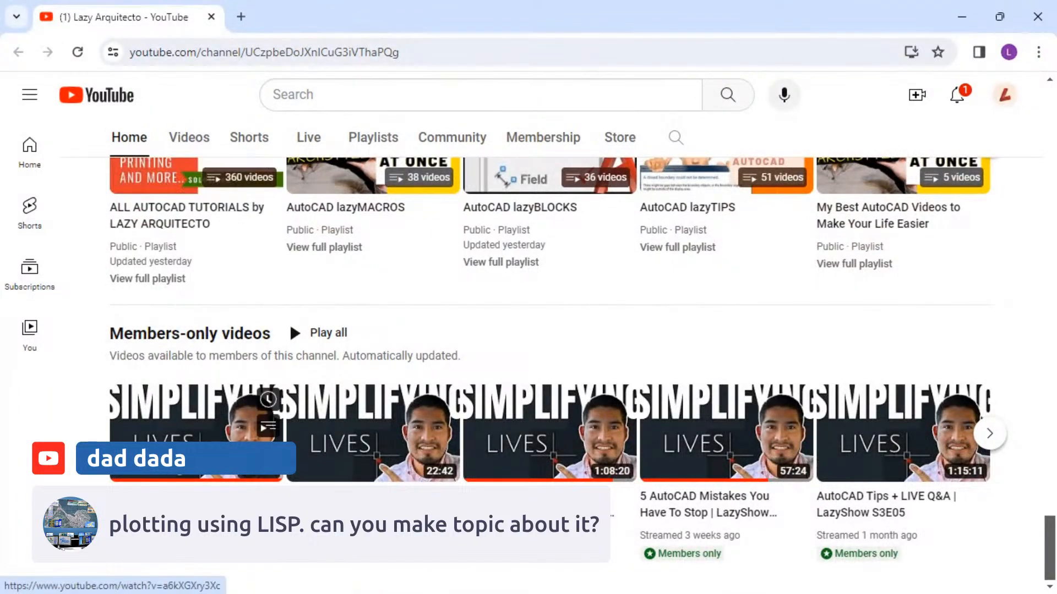
Page through the Members-only videos shelf and scroll back up to the series playlists.
{"action": "left_click", "coordinate": [1004, 438]}
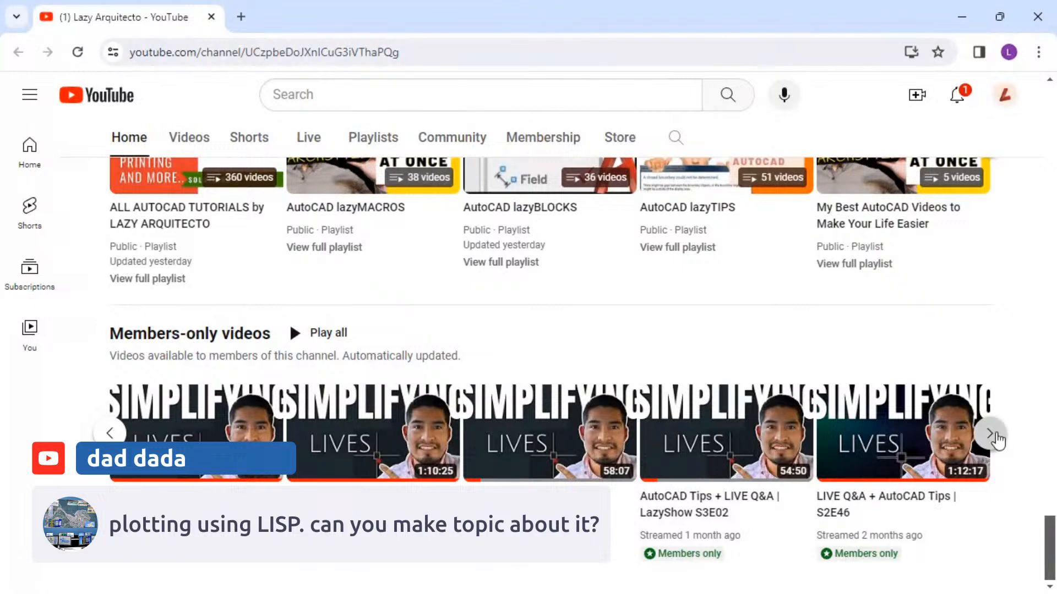
{"action": "left_click", "coordinate": [991, 438]}
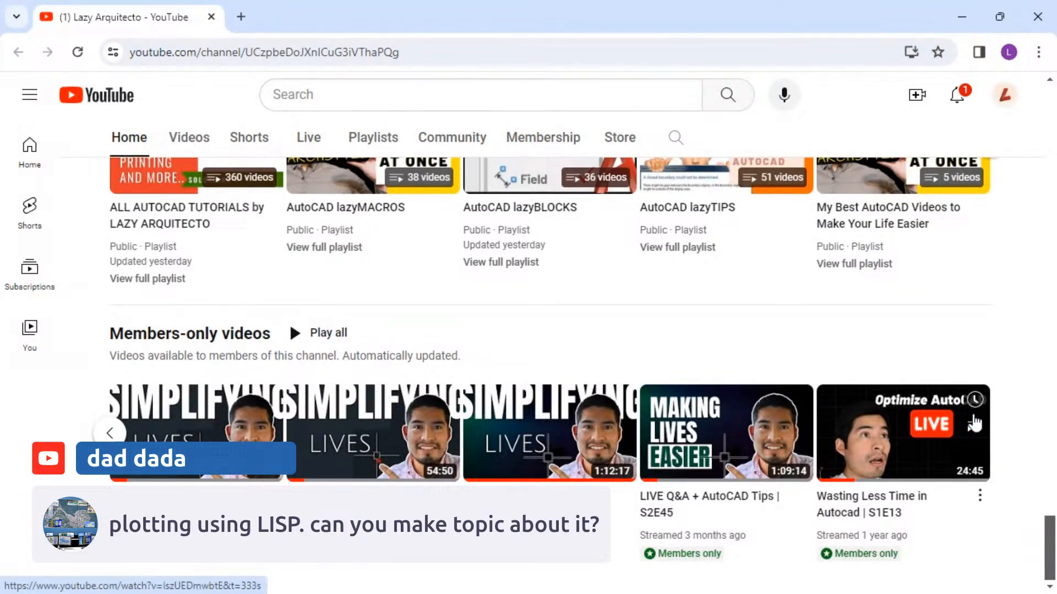
{"action": "left_click", "coordinate": [112, 433]}
{"action": "left_click", "coordinate": [112, 433]}
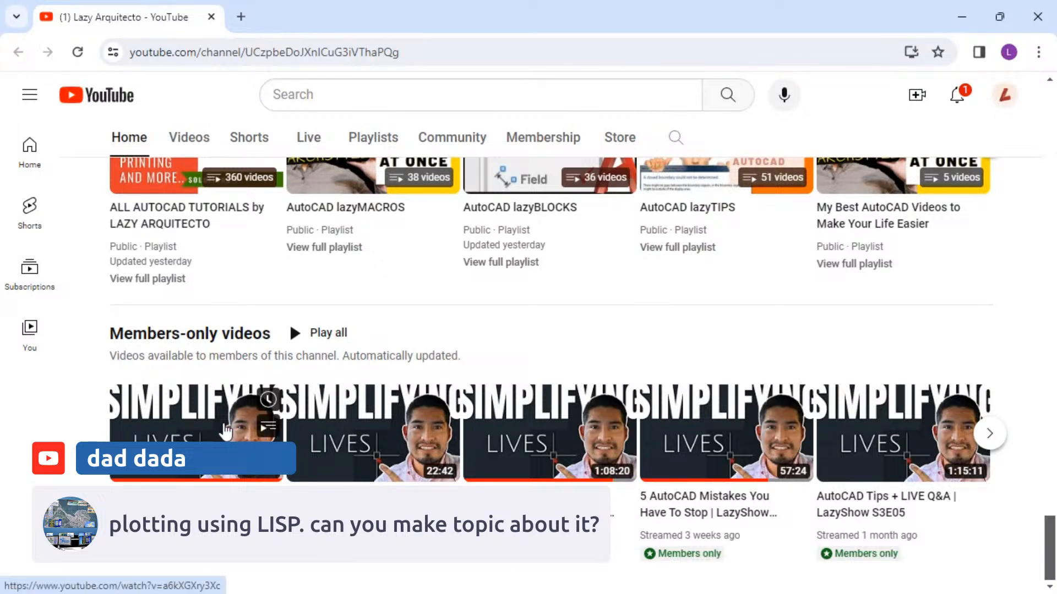
{"action": "scroll", "coordinate": [499, 386], "scroll_direction": "up", "scroll_amount": 3}
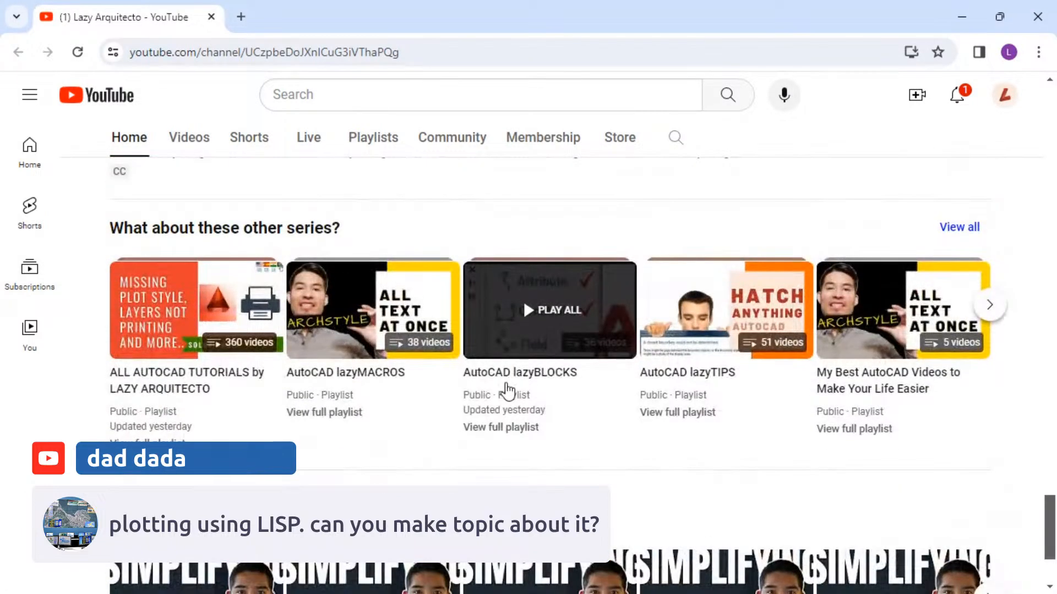
{"action": "scroll", "coordinate": [488, 412], "scroll_direction": "up", "scroll_amount": 2}
{"action": "scroll", "coordinate": [489, 414], "scroll_direction": "down", "scroll_amount": 3}
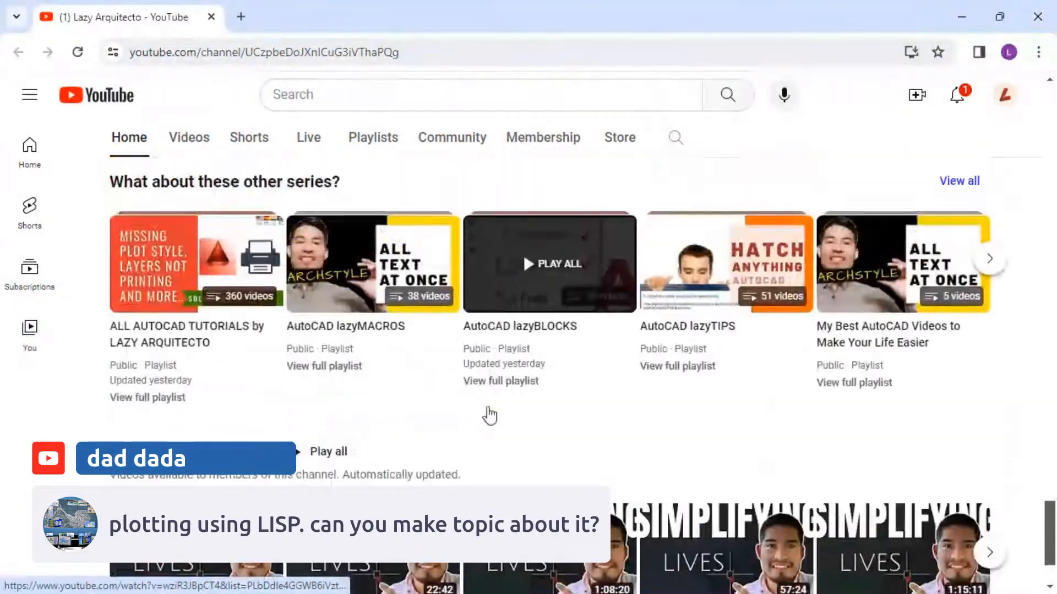
{"action": "scroll", "coordinate": [489, 415], "scroll_direction": "up", "scroll_amount": 5}
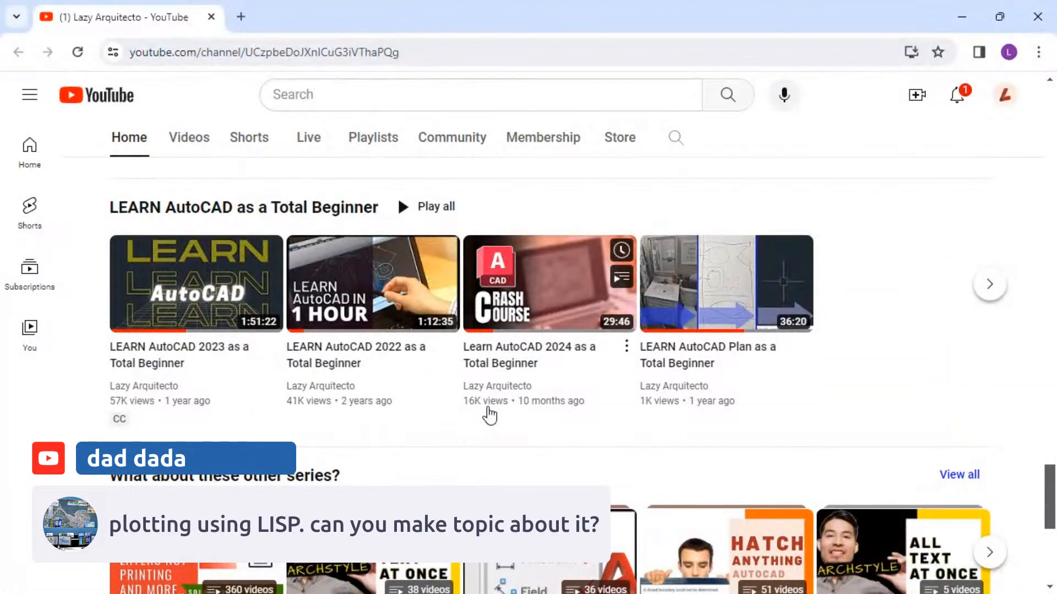
Open the Command Macros palette and save the suggested Copy Rotate Previous macro from Insights.
{"action": "scroll", "coordinate": [489, 415], "scroll_direction": "up", "scroll_amount": 20}
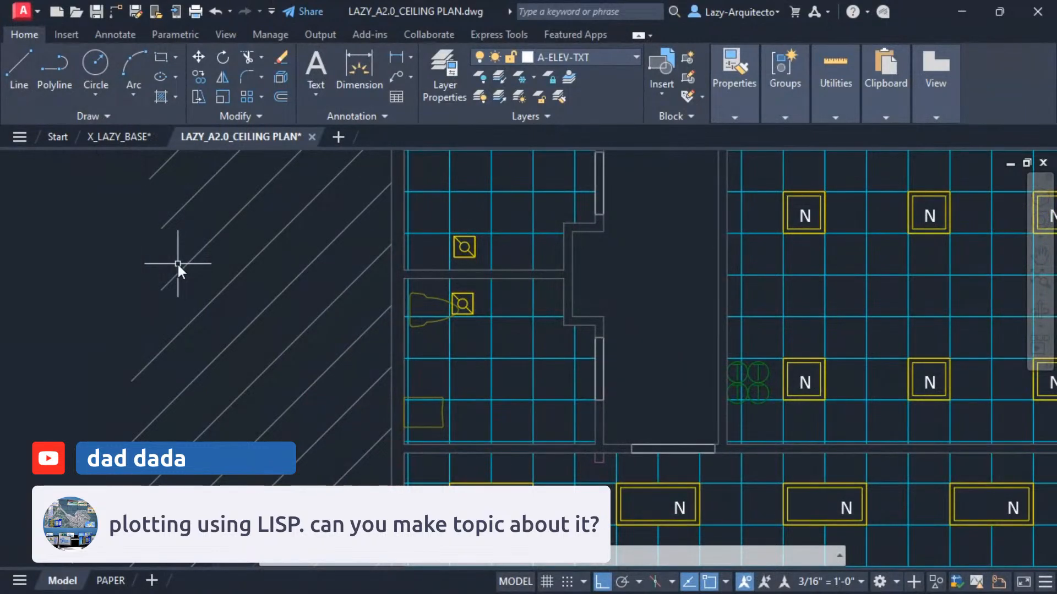
{"action": "type", "text": "macros"}
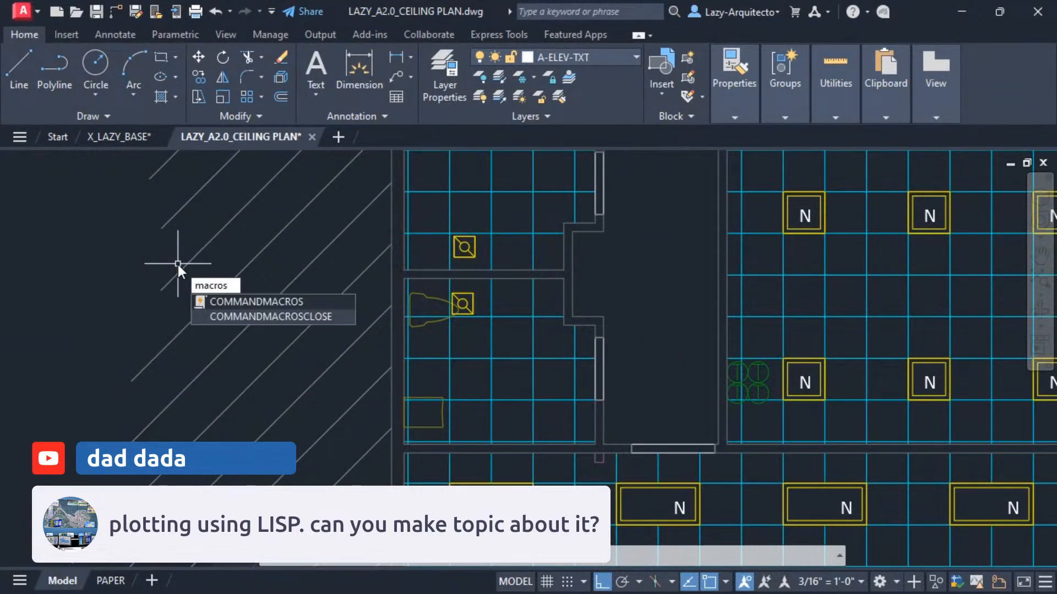
{"action": "left_click", "coordinate": [238, 302]}
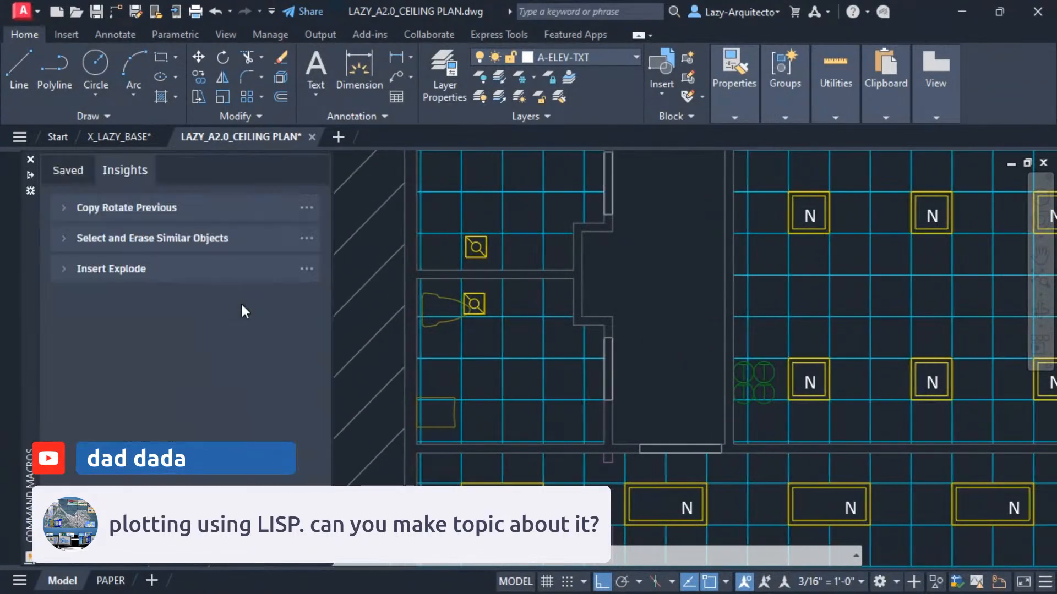
{"action": "left_click", "coordinate": [67, 171]}
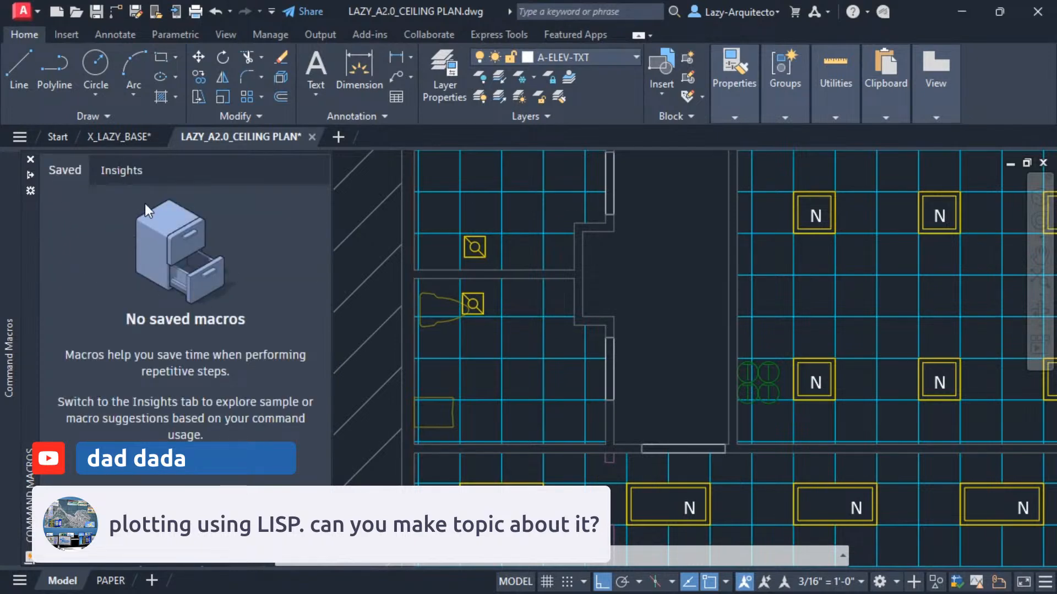
{"action": "left_click", "coordinate": [113, 172]}
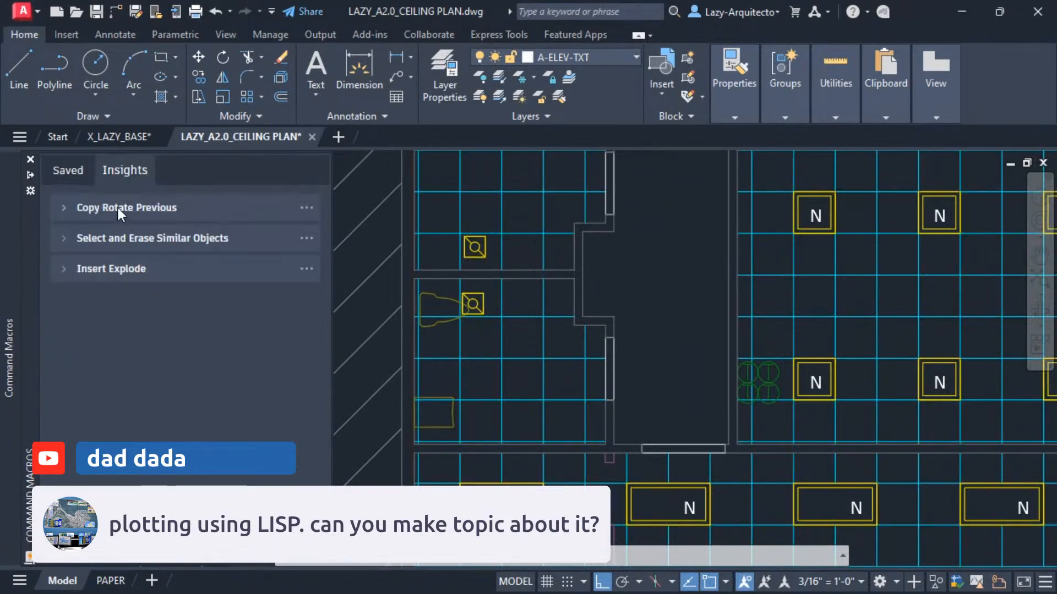
{"action": "left_click", "coordinate": [301, 209]}
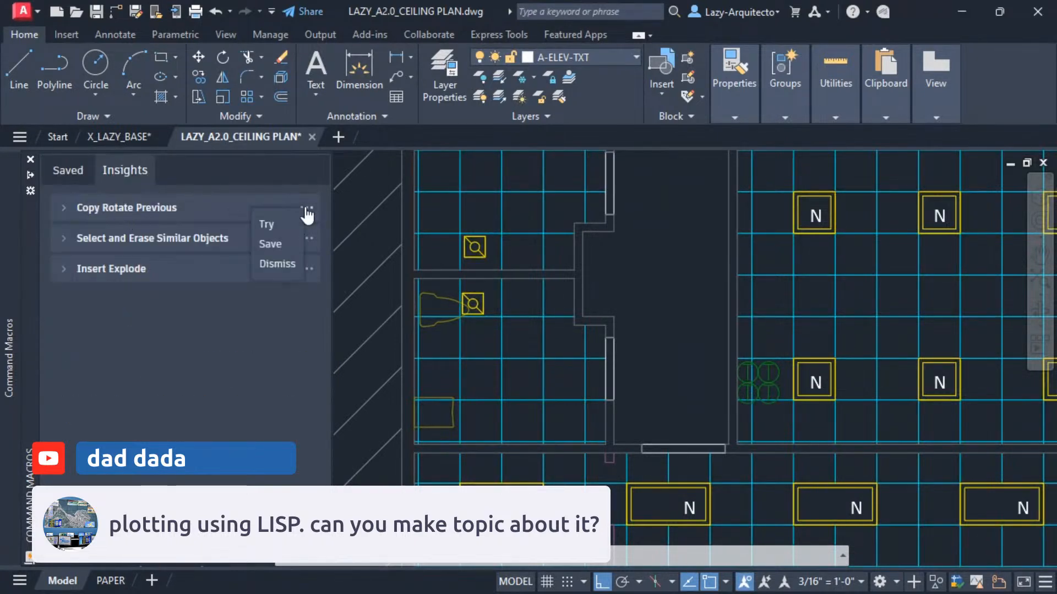
{"action": "left_click", "coordinate": [273, 249]}
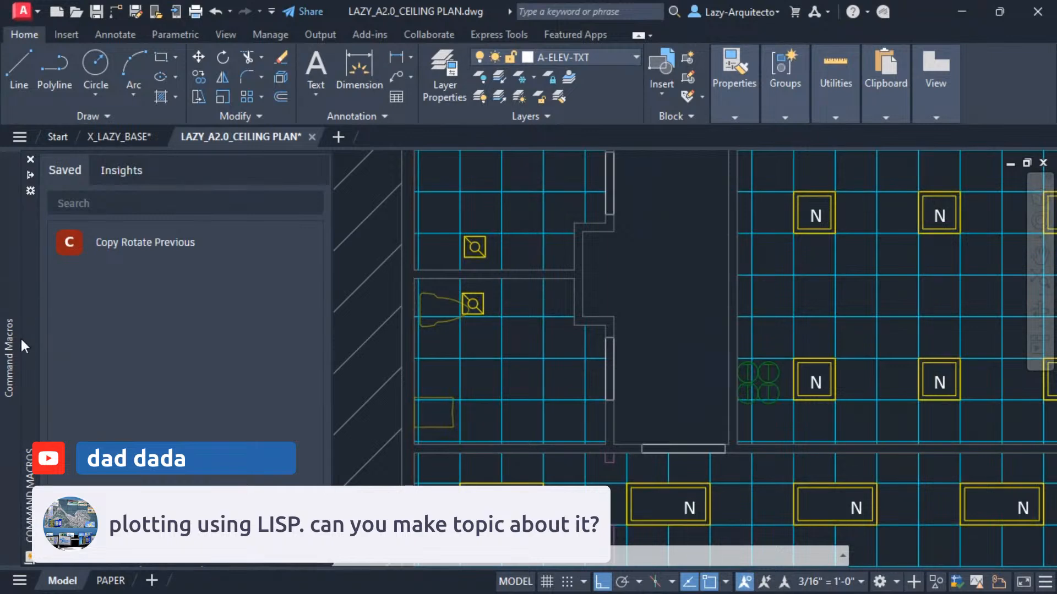
Review the Copy Rotate Previous macro in the Command Macro Editor, cancel it, and close the Command Macros palette.
{"action": "right_click", "coordinate": [117, 245]}
{"action": "left_click", "coordinate": [174, 285]}
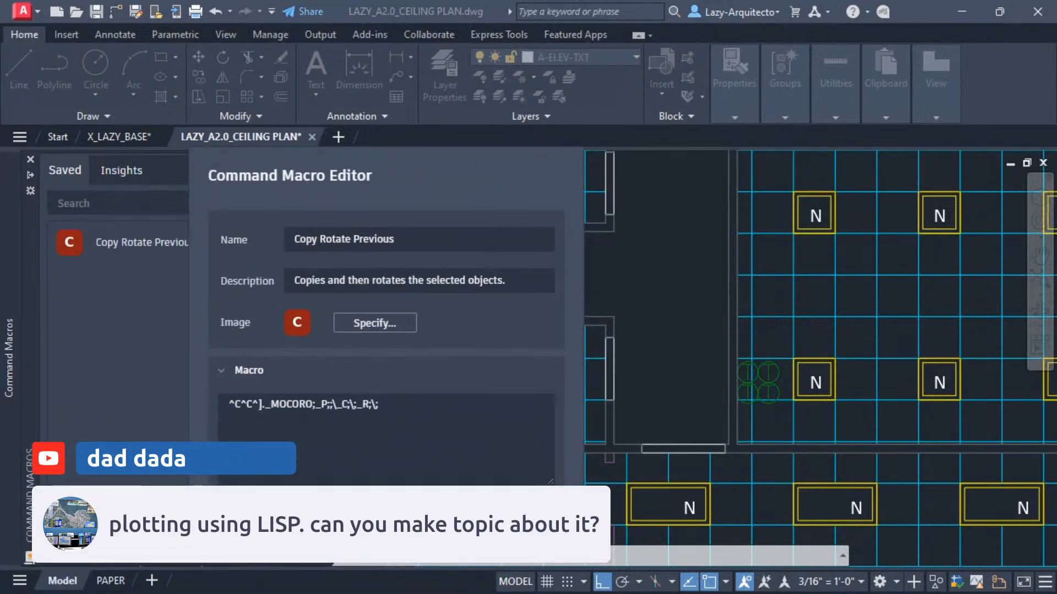
{"action": "left_click_drag", "start_coordinate": [362, 158], "coordinate": [493, 82]}
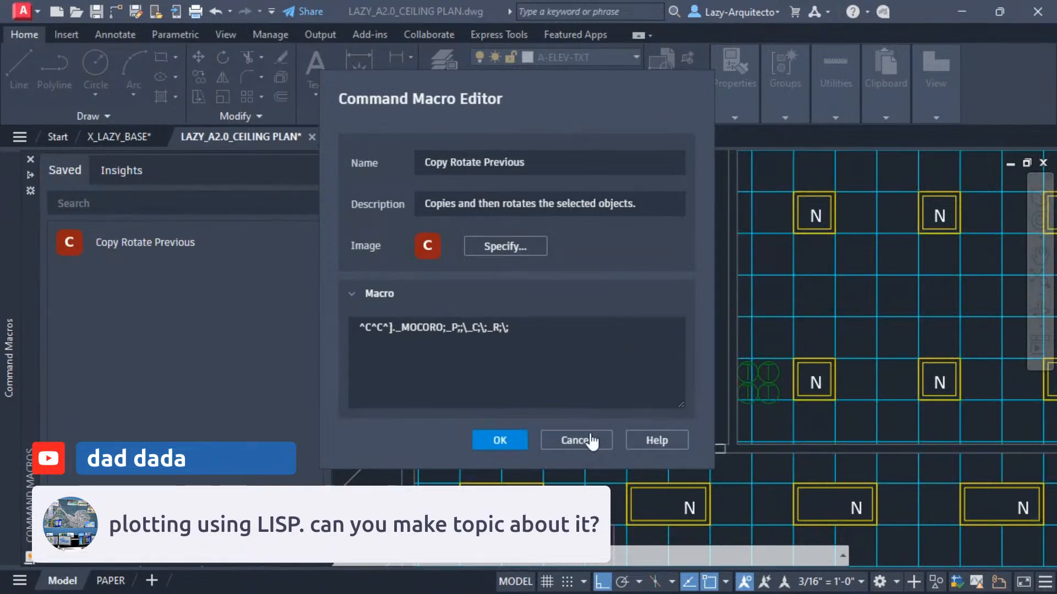
{"action": "left_click", "coordinate": [576, 440]}
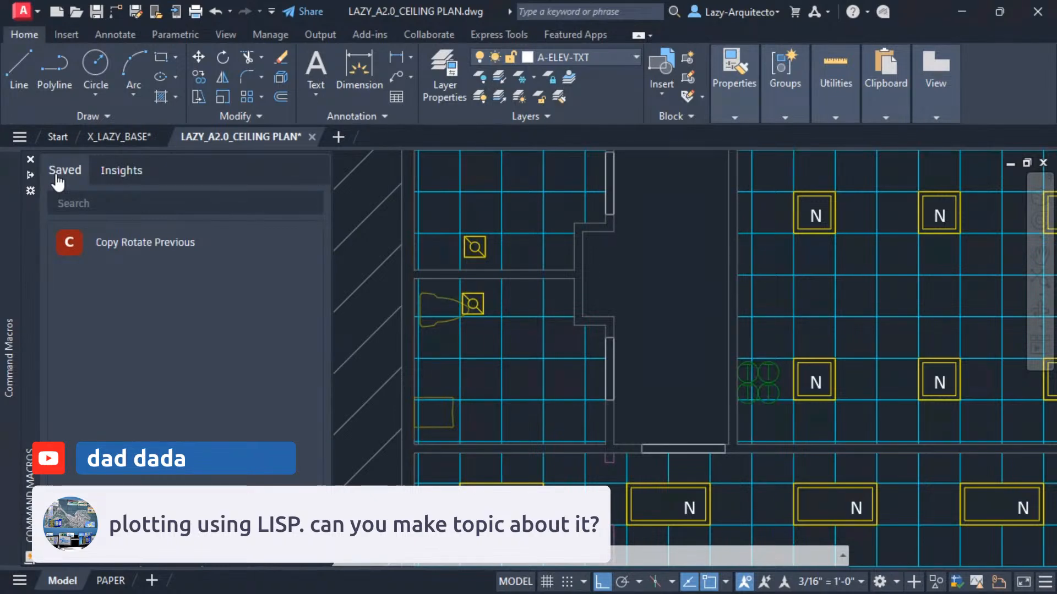
{"action": "left_click", "coordinate": [30, 159]}
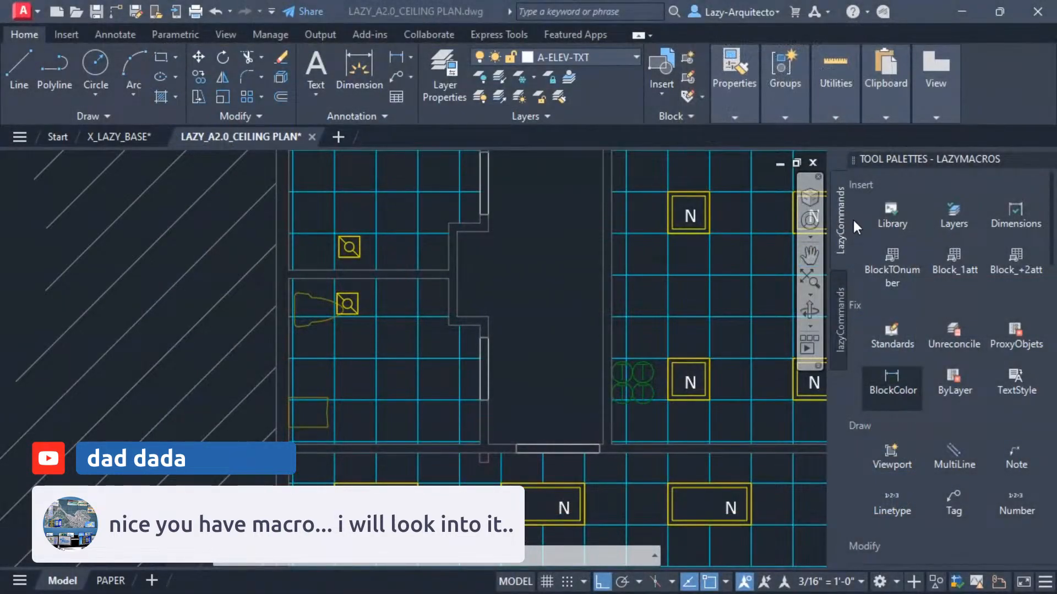
Scroll through the commands in the LAZYMACROS tool palette.
{"action": "scroll", "coordinate": [922, 396], "scroll_direction": "down", "scroll_amount": 3}
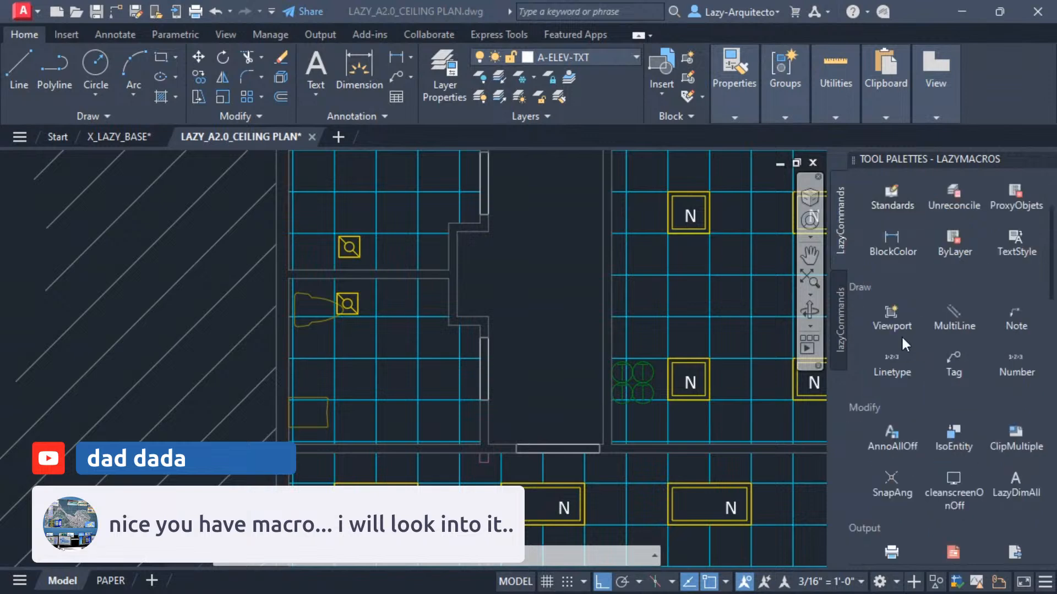
{"action": "scroll", "coordinate": [900, 346], "scroll_direction": "up", "scroll_amount": 3}
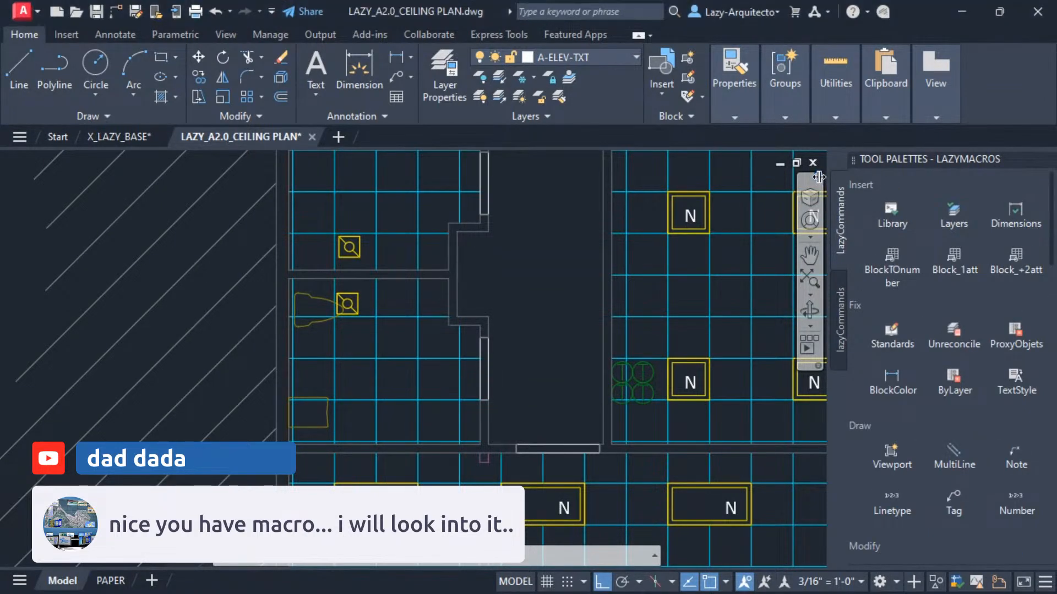
{"action": "scroll", "coordinate": [898, 421], "scroll_direction": "down", "scroll_amount": 3}
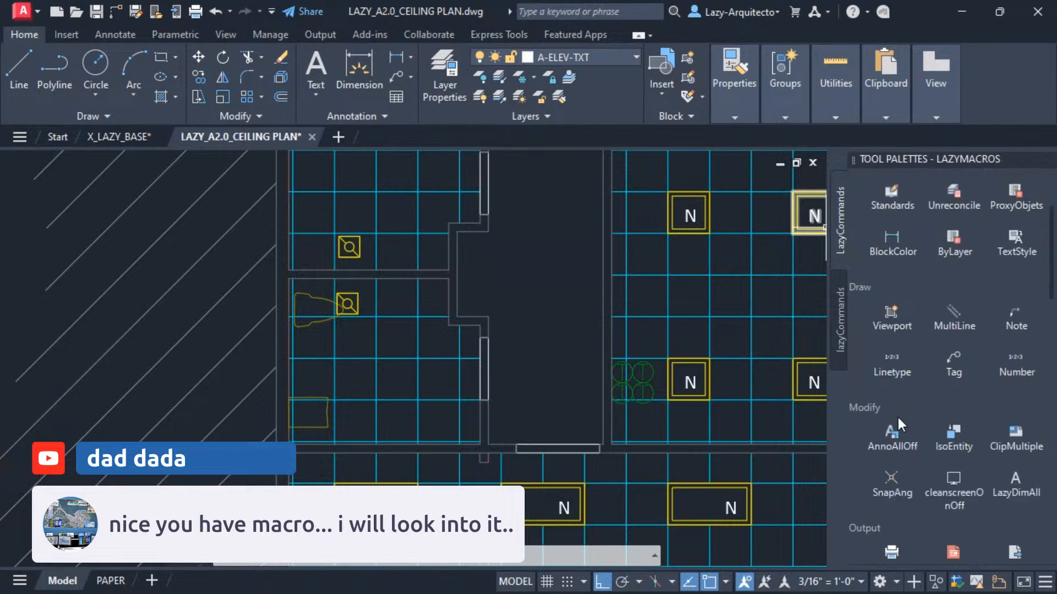
{"action": "scroll", "coordinate": [900, 412], "scroll_direction": "down", "scroll_amount": 9}
{"action": "scroll", "coordinate": [905, 407], "scroll_direction": "up", "scroll_amount": 6}
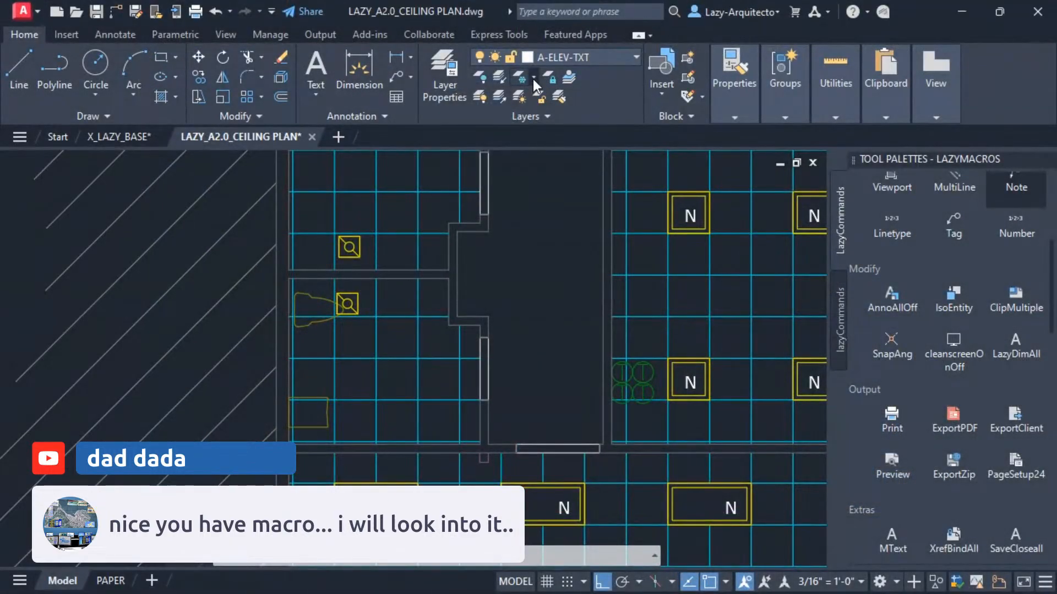
Switch to the browser's live stream page and read the top chat messages.
{"action": "left_click", "coordinate": [532, 78]}
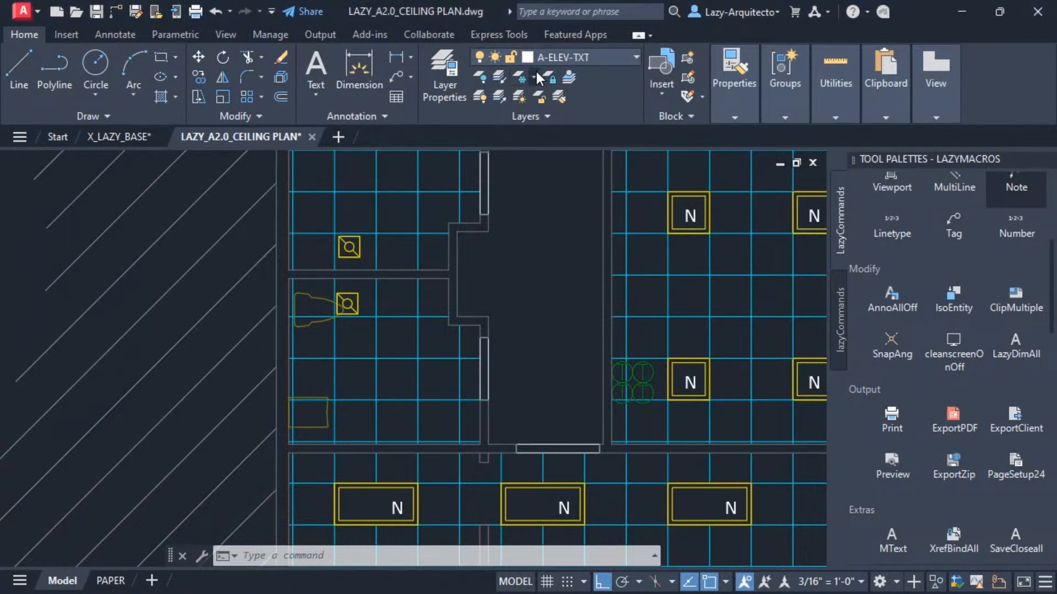
{"action": "left_click", "coordinate": [535, 74]}
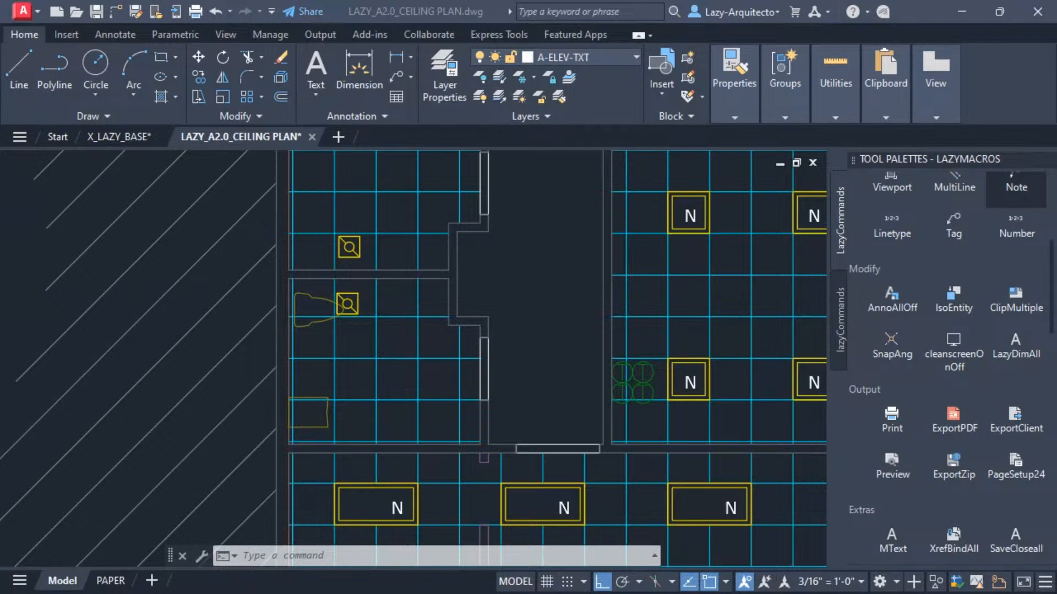
{"action": "left_click_drag", "start_coordinate": [1056, 0], "coordinate": [442, 47]}
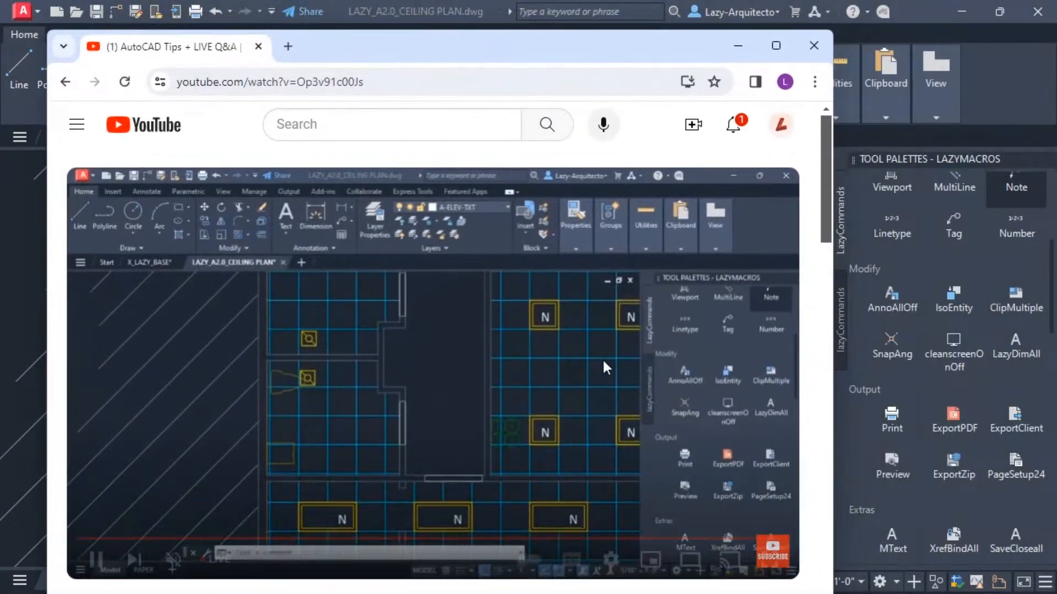
{"action": "scroll", "coordinate": [602, 358], "scroll_direction": "down", "scroll_amount": 5}
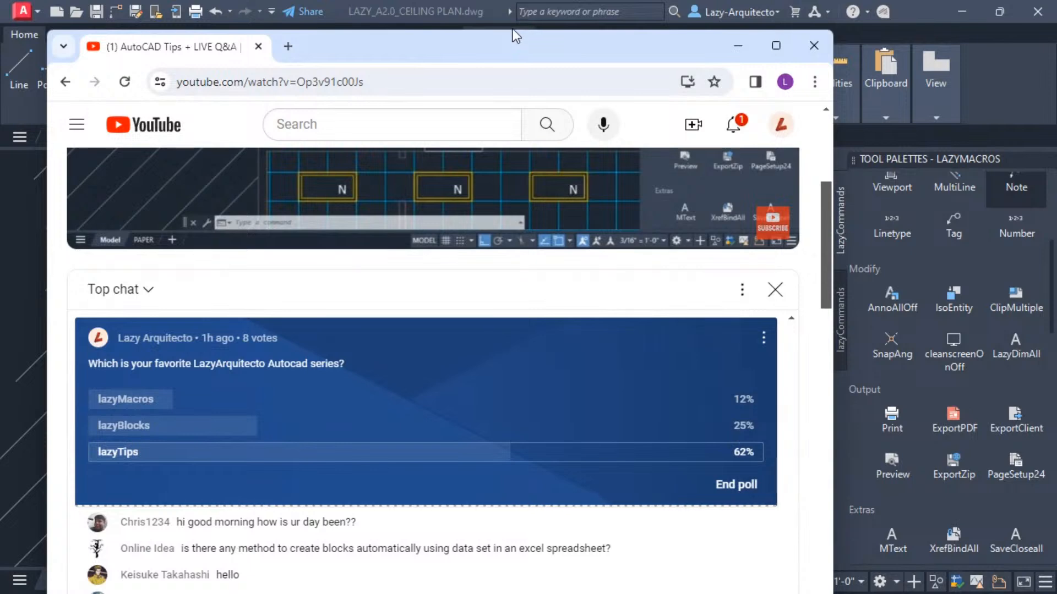
{"action": "left_click_drag", "start_coordinate": [508, 31], "coordinate": [566, 33]}
{"action": "left_click", "coordinate": [493, 347]}
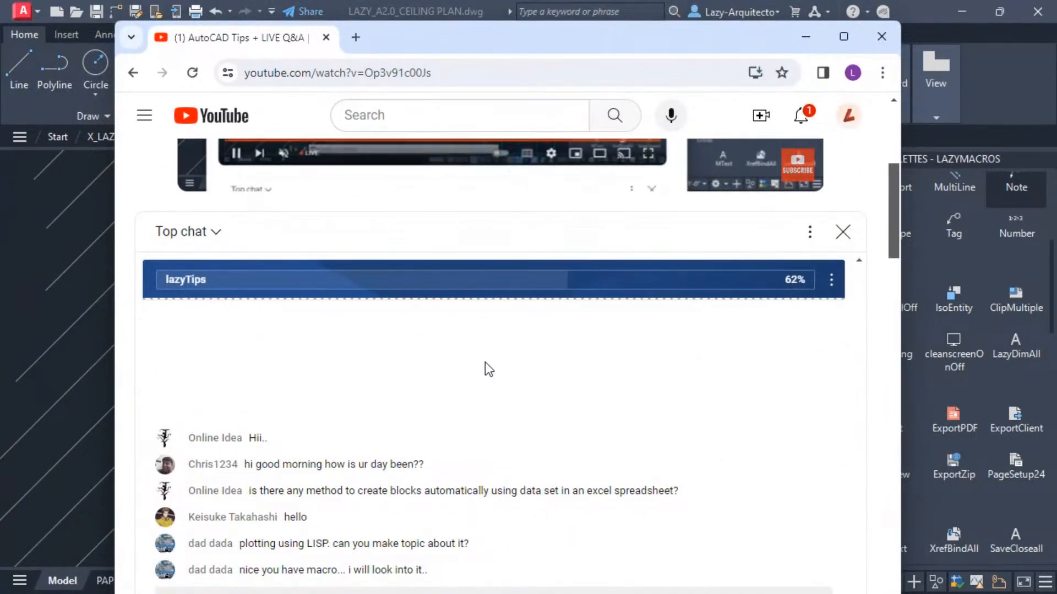
{"action": "left_click", "coordinate": [505, 283]}
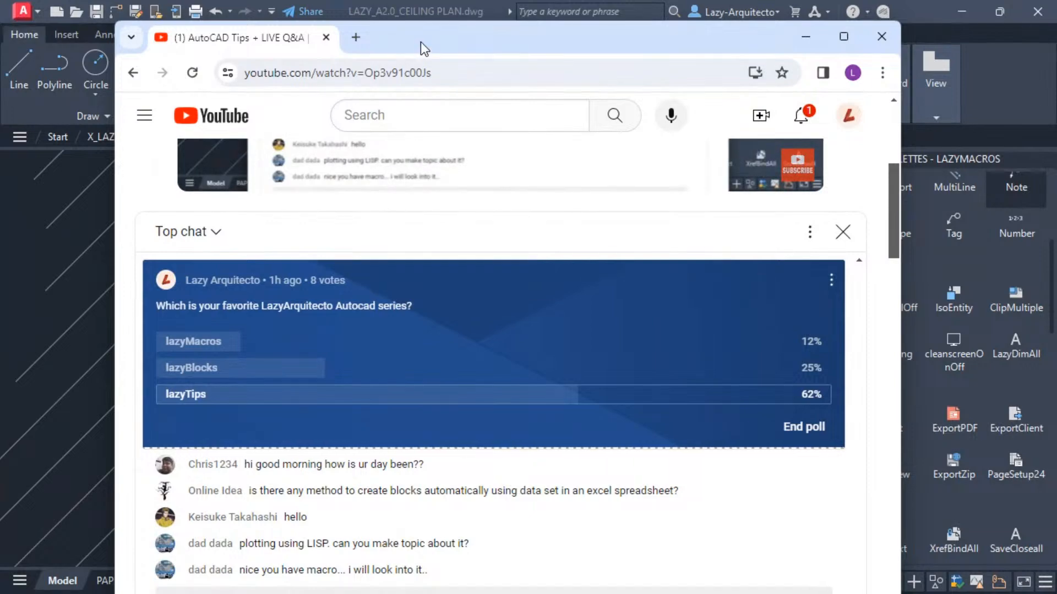
Maximize the browser and open the channel page from the account menu.
{"action": "mouse_move", "coordinate": [421, 42]}
{"action": "left_mouse_down"}
{"action": "mouse_move", "coordinate": [1055, 35]}
{"action": "mouse_move", "coordinate": [1054, 8]}
{"action": "left_mouse_up"}
{"action": "left_click_drag", "start_coordinate": [786, 15], "coordinate": [451, 125]}
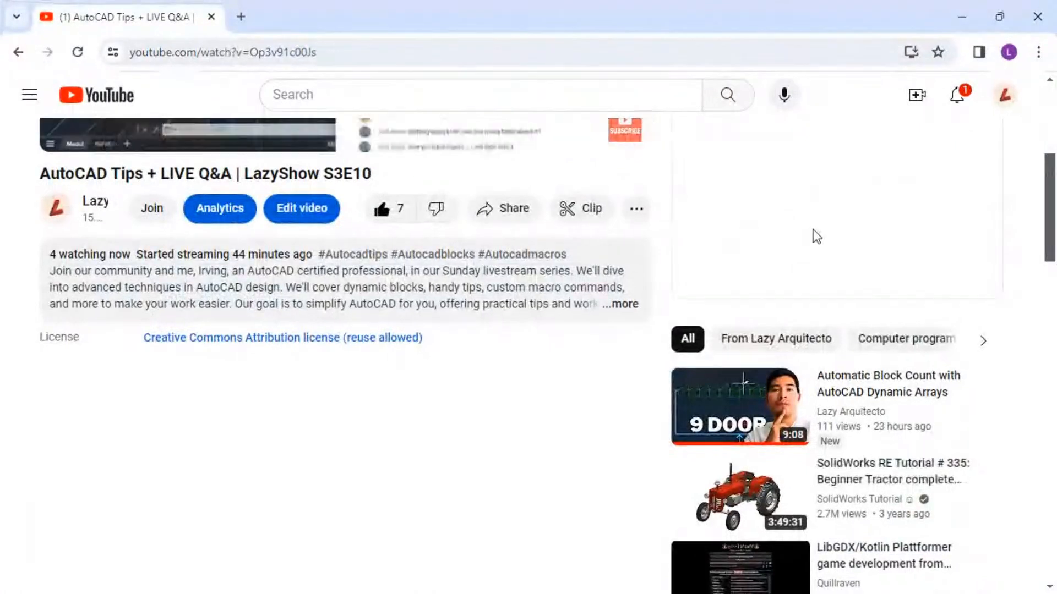
{"action": "left_click", "coordinate": [1015, 103]}
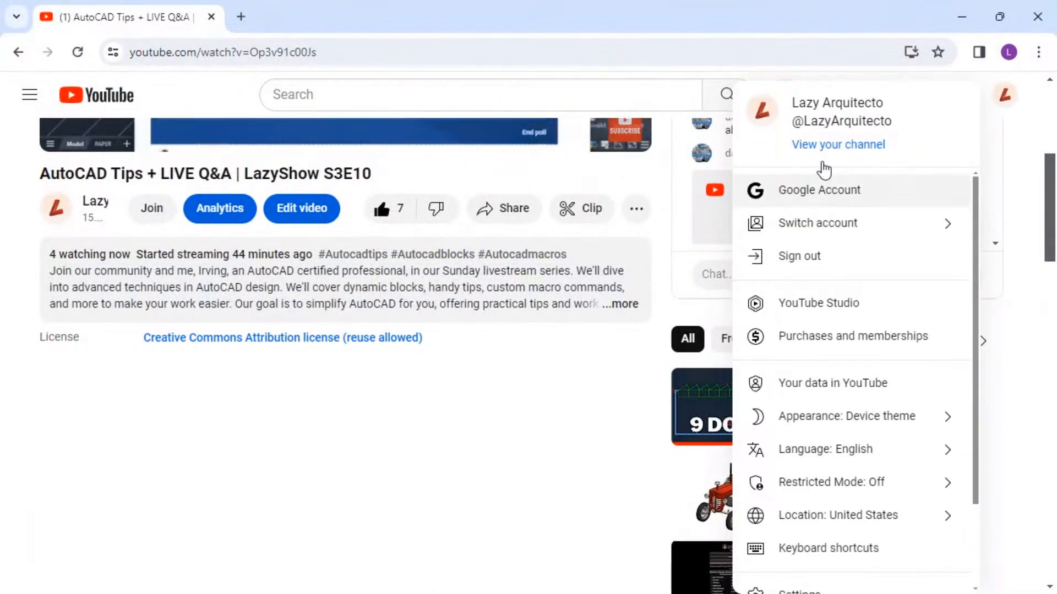
{"action": "left_click", "coordinate": [822, 145]}
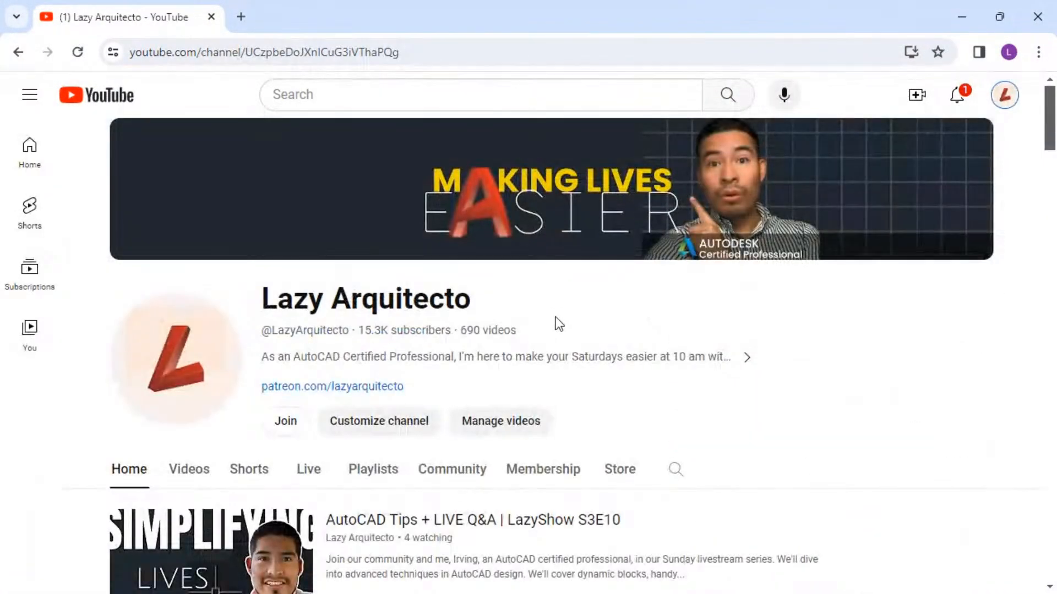
Scroll the channel home page and page through the AutoCAD lazyTIPS shelf.
{"action": "scroll", "coordinate": [559, 323], "scroll_direction": "down", "scroll_amount": 3}
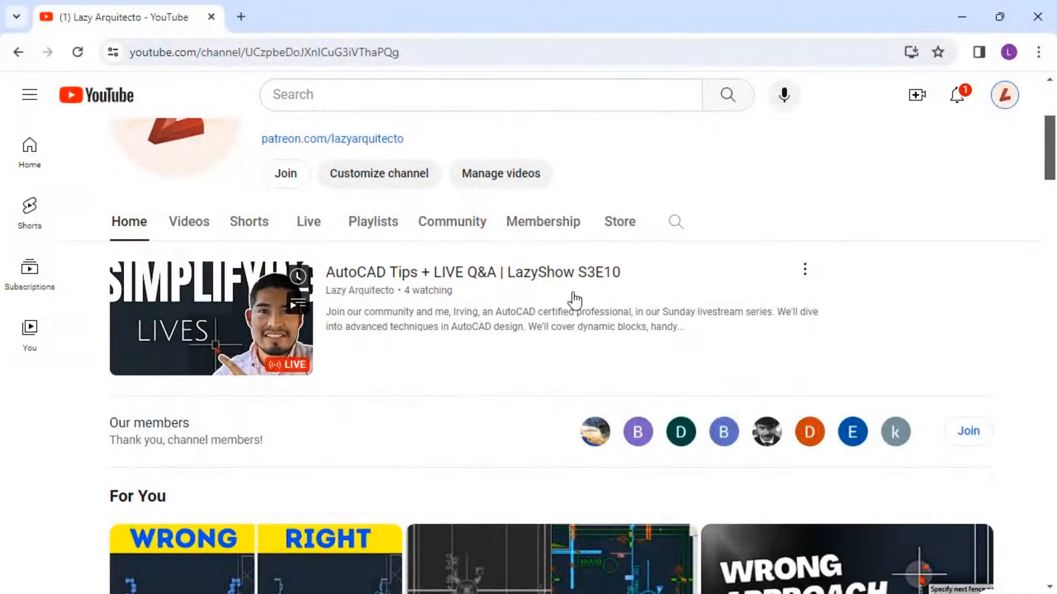
{"action": "scroll", "coordinate": [502, 275], "scroll_direction": "down", "scroll_amount": 2}
{"action": "scroll", "coordinate": [504, 275], "scroll_direction": "down", "scroll_amount": 8}
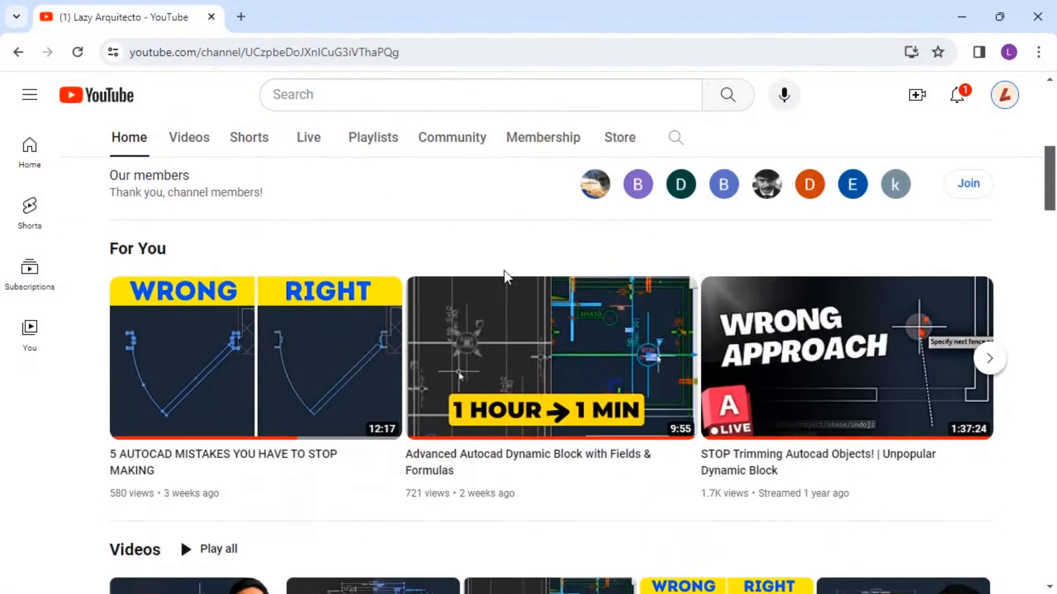
{"action": "scroll", "coordinate": [494, 314], "scroll_direction": "down", "scroll_amount": 3}
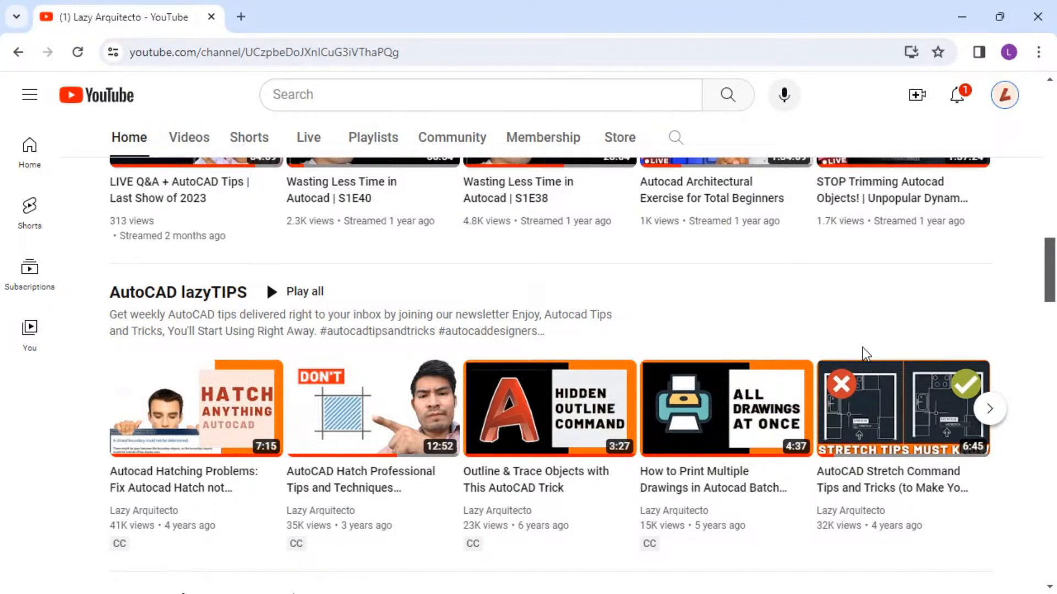
{"action": "left_click", "coordinate": [989, 409]}
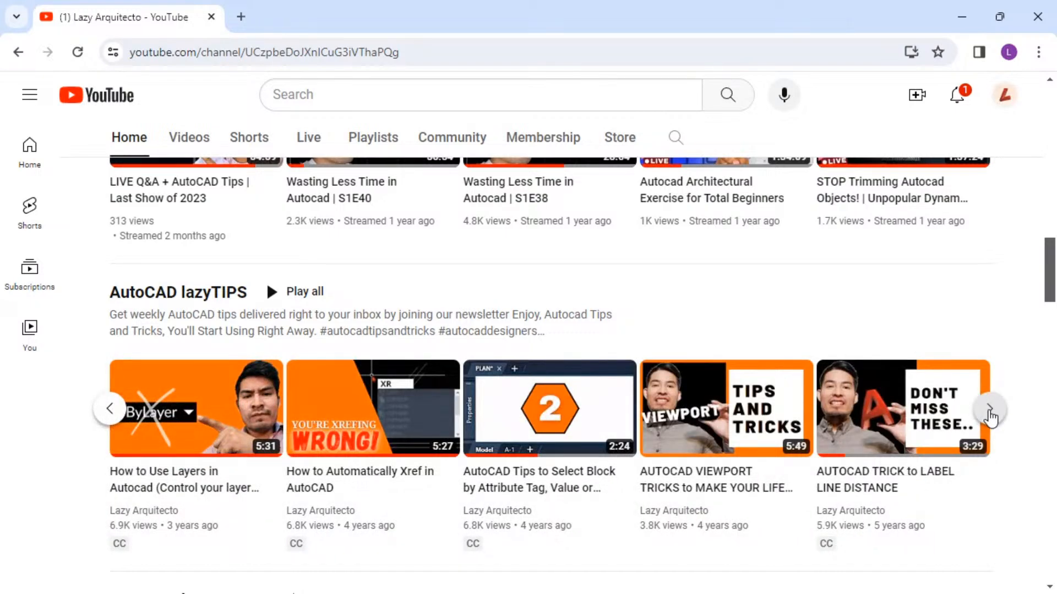
{"action": "left_click", "coordinate": [990, 417]}
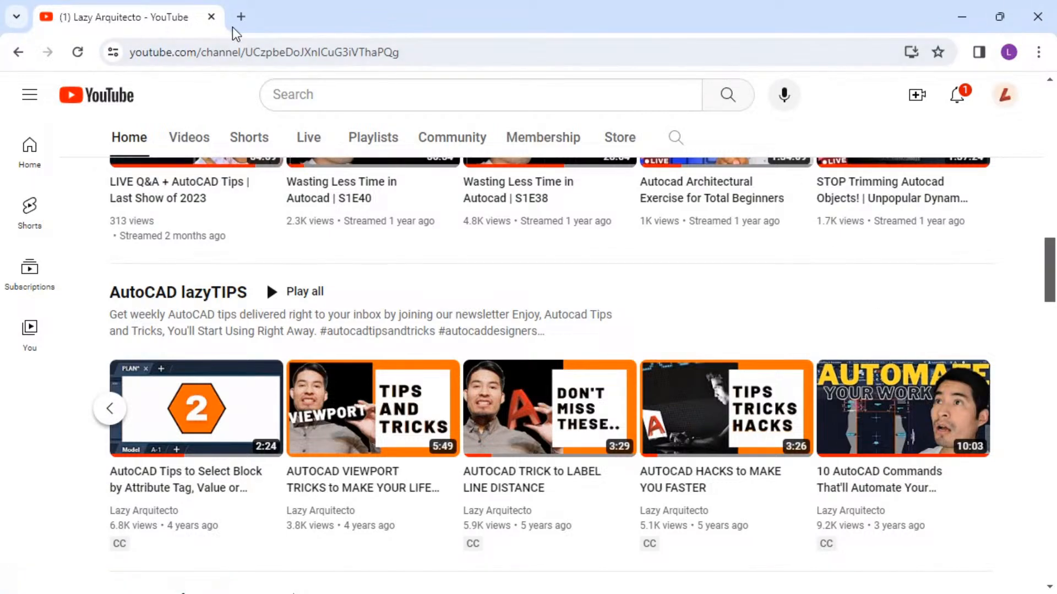
Return to the drawing and open the Layers panel freeze flyout showing Freeze, Freeze Block and Freeze Block Layer.
{"action": "mouse_move", "coordinate": [322, 22]}
{"action": "left_mouse_down"}
{"action": "mouse_move", "coordinate": [688, 76]}
{"action": "mouse_move", "coordinate": [1043, 1]}
{"action": "mouse_move", "coordinate": [1043, 131]}
{"action": "mouse_move", "coordinate": [1046, 3]}
{"action": "mouse_move", "coordinate": [830, 220]}
{"action": "mouse_move", "coordinate": [669, 1]}
{"action": "mouse_move", "coordinate": [1053, 4]}
{"action": "mouse_move", "coordinate": [436, 98]}
{"action": "mouse_move", "coordinate": [705, 118]}
{"action": "mouse_move", "coordinate": [828, 1]}
{"action": "mouse_move", "coordinate": [1053, 1]}
{"action": "left_mouse_up"}
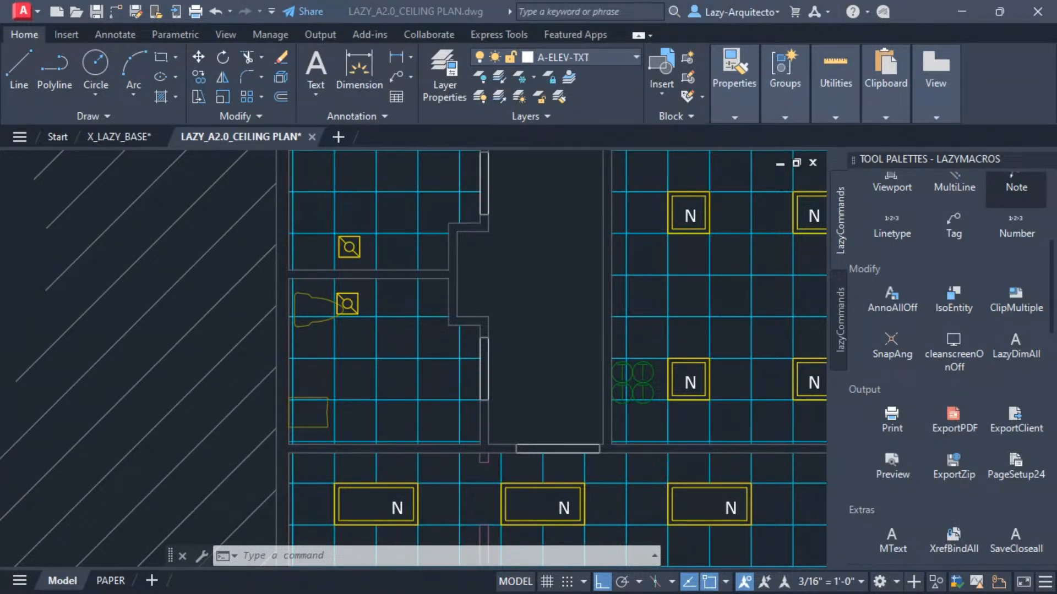
{"action": "left_click", "coordinate": [534, 74]}
{"action": "left_click", "coordinate": [533, 72]}
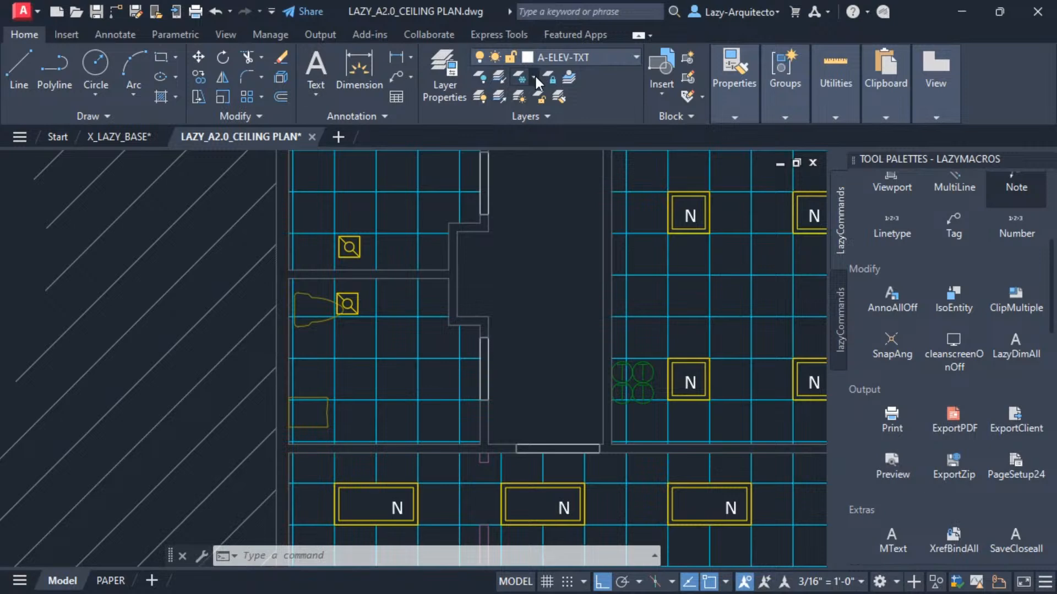
{"action": "left_click", "coordinate": [534, 75]}
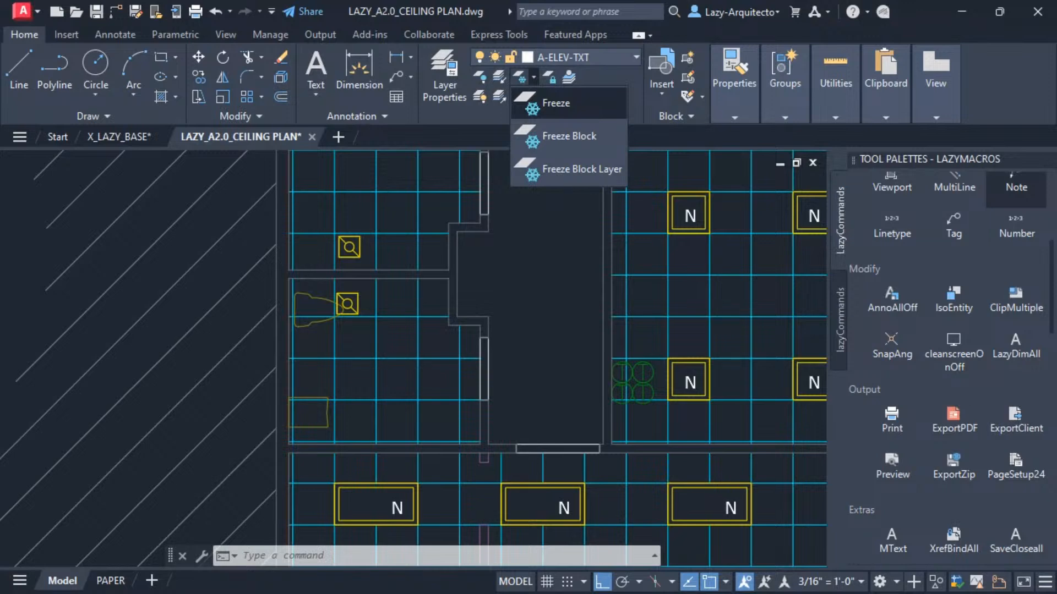
{"action": "left_click", "coordinate": [575, 251]}
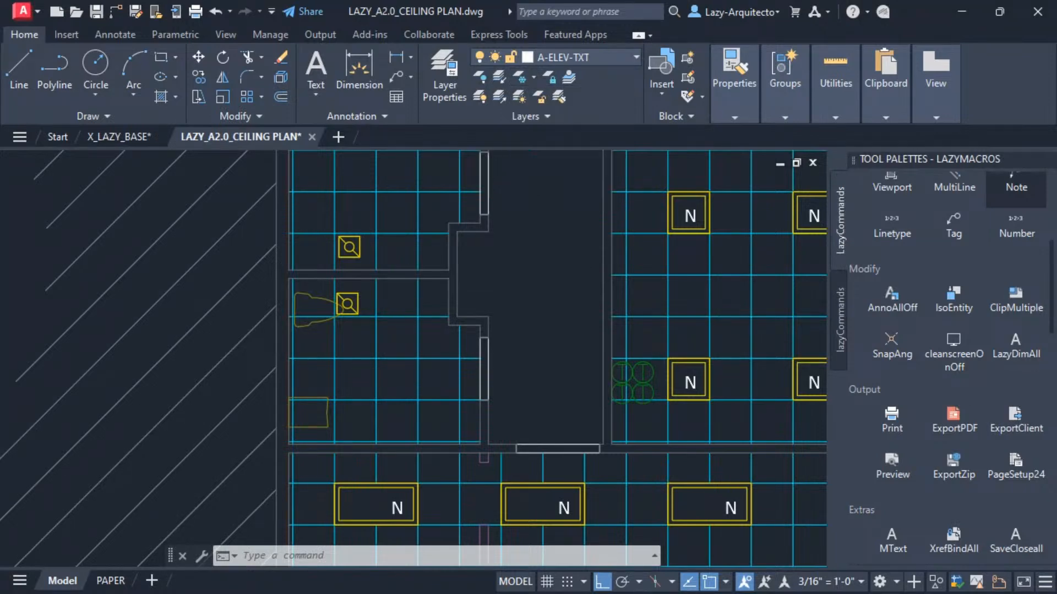